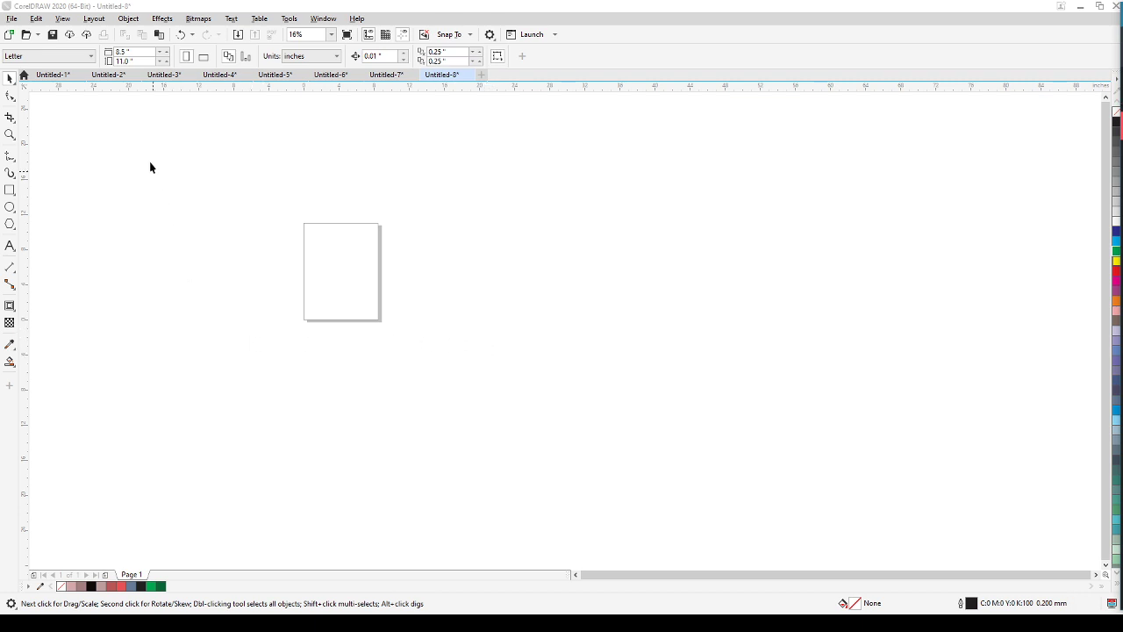
Step: Draw a rectangle about 6.67 by 3.12 inches across the upper half of the page and fill it with 70% black
scroll(225, 260, up, 4)
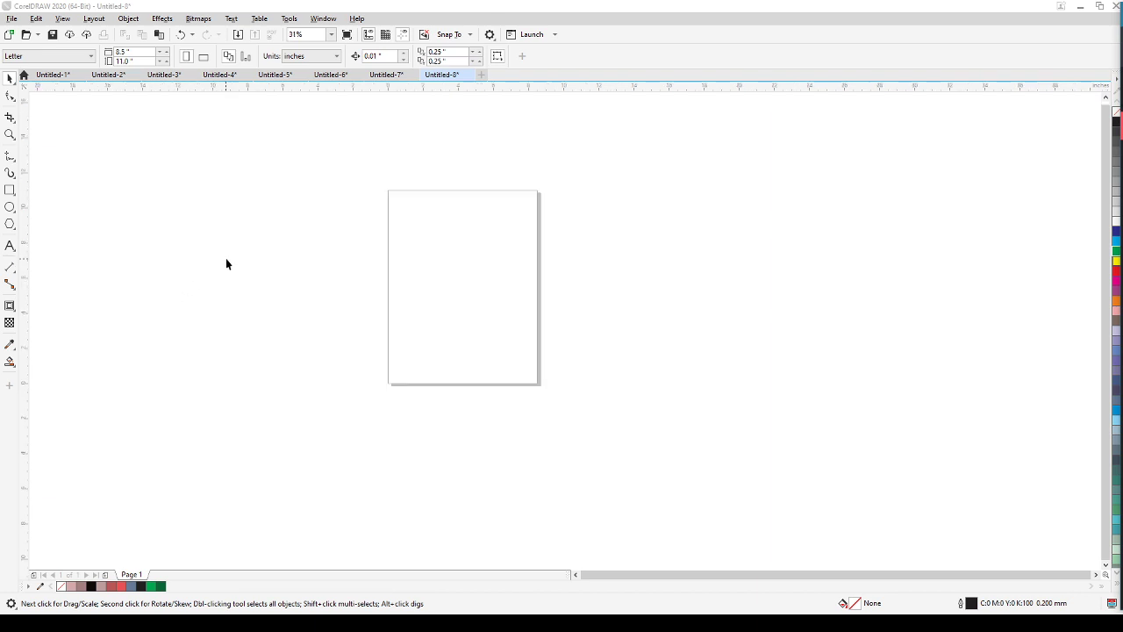
drag(398, 296, 198, 305)
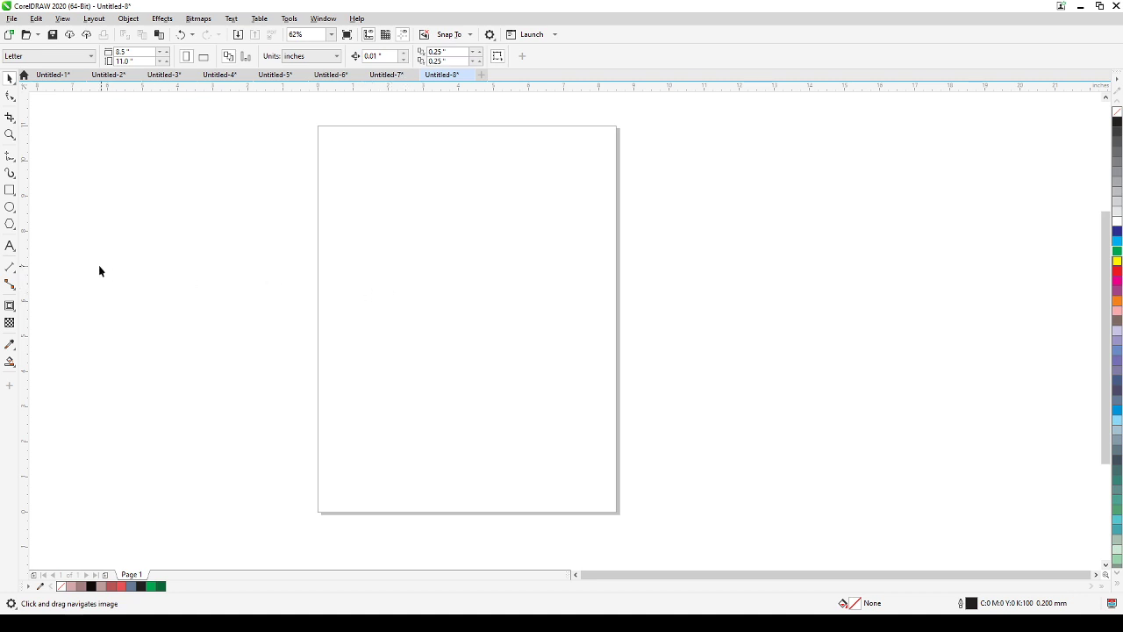
click(13, 198)
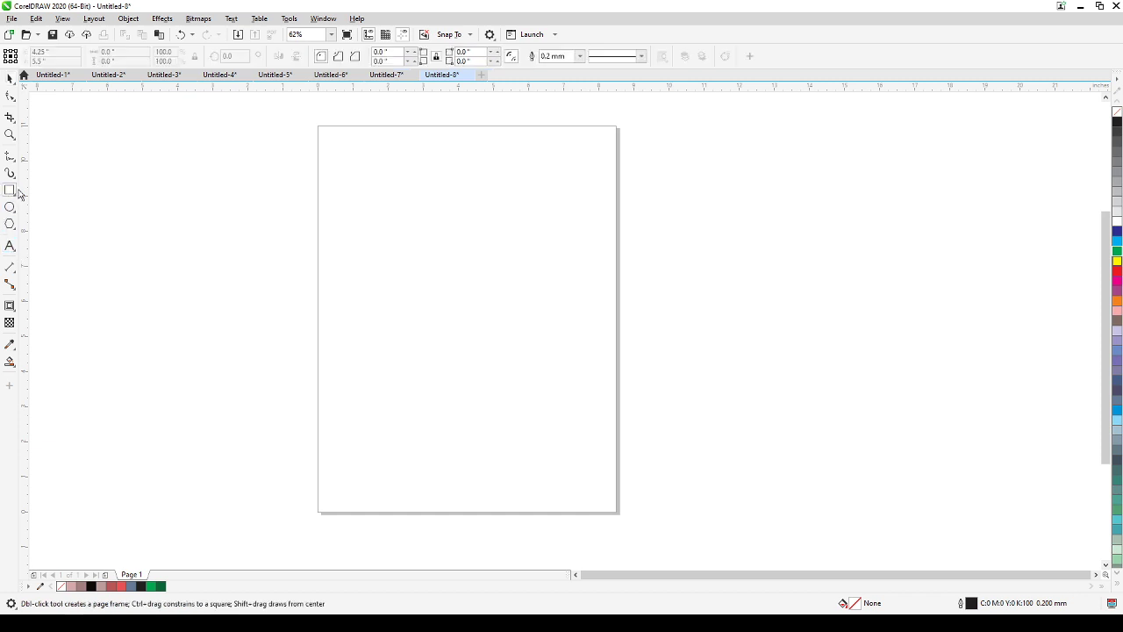
drag(343, 218, 578, 327)
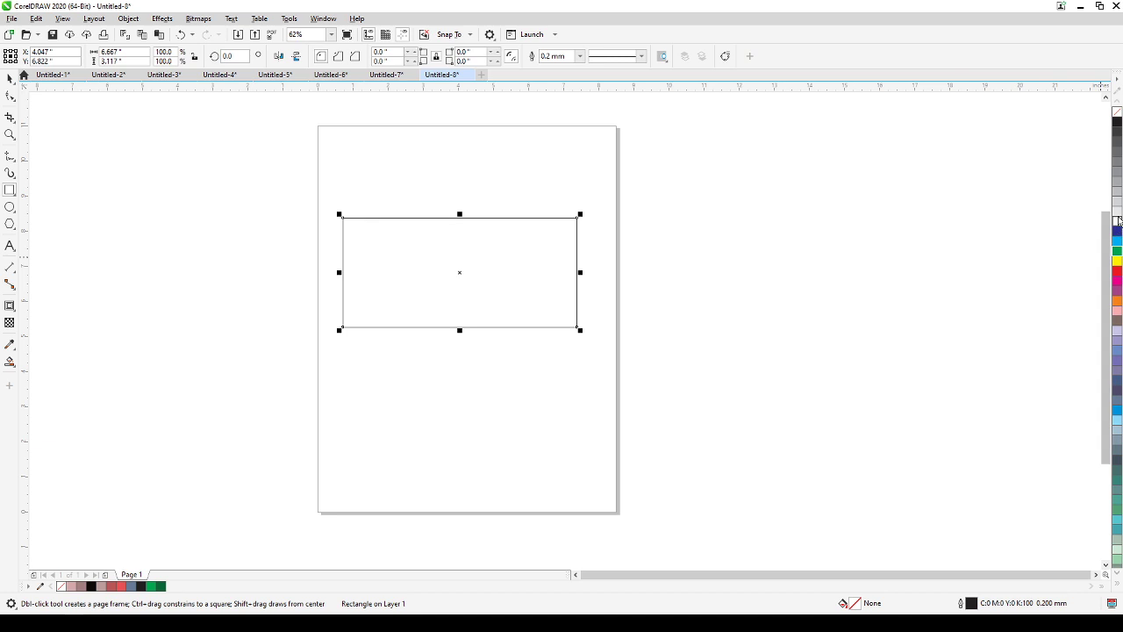
click(1118, 156)
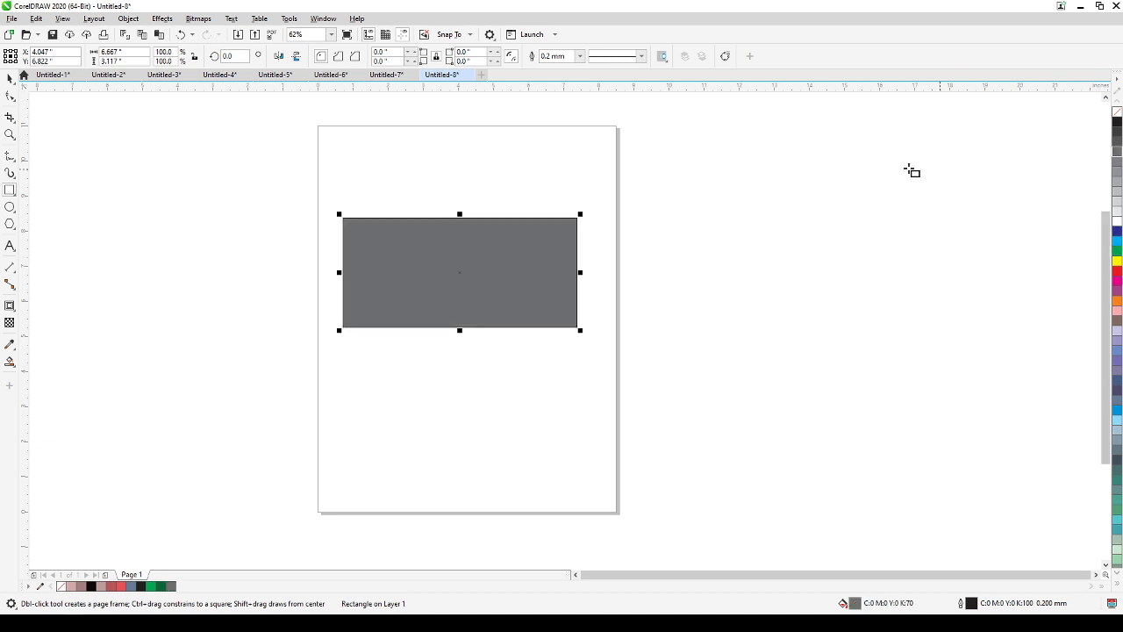
click(10, 78)
click(727, 304)
click(519, 278)
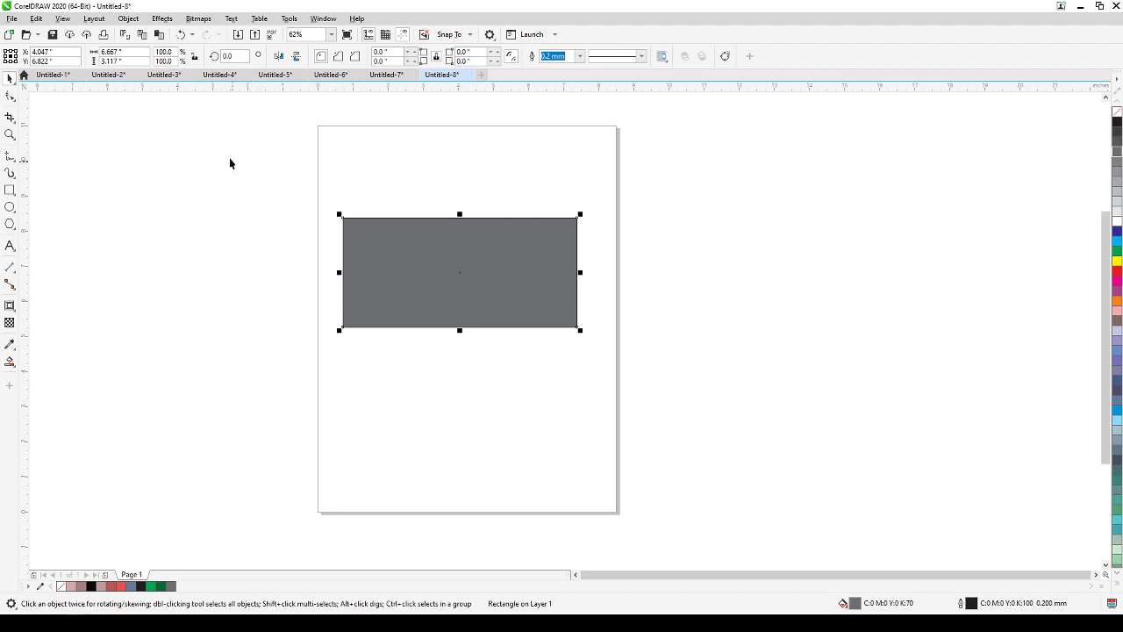
Step: Add perspective to the grey rectangle, raising its upper-right corner and lowering its lower-right corner so the right side looks closer
click(162, 21)
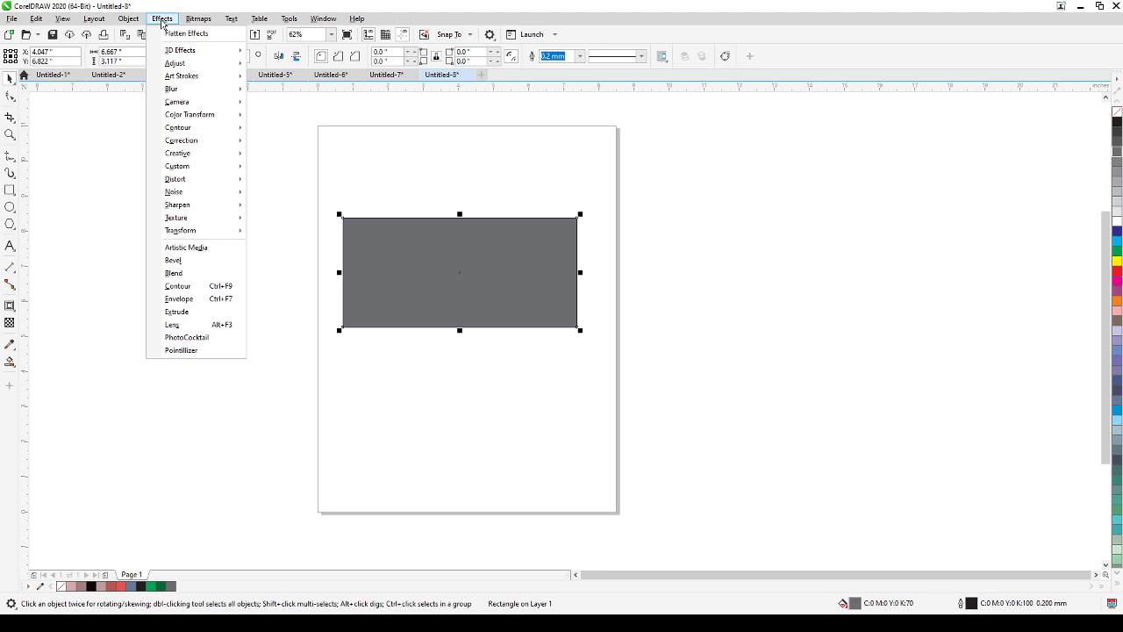
mouse_move(136, 24)
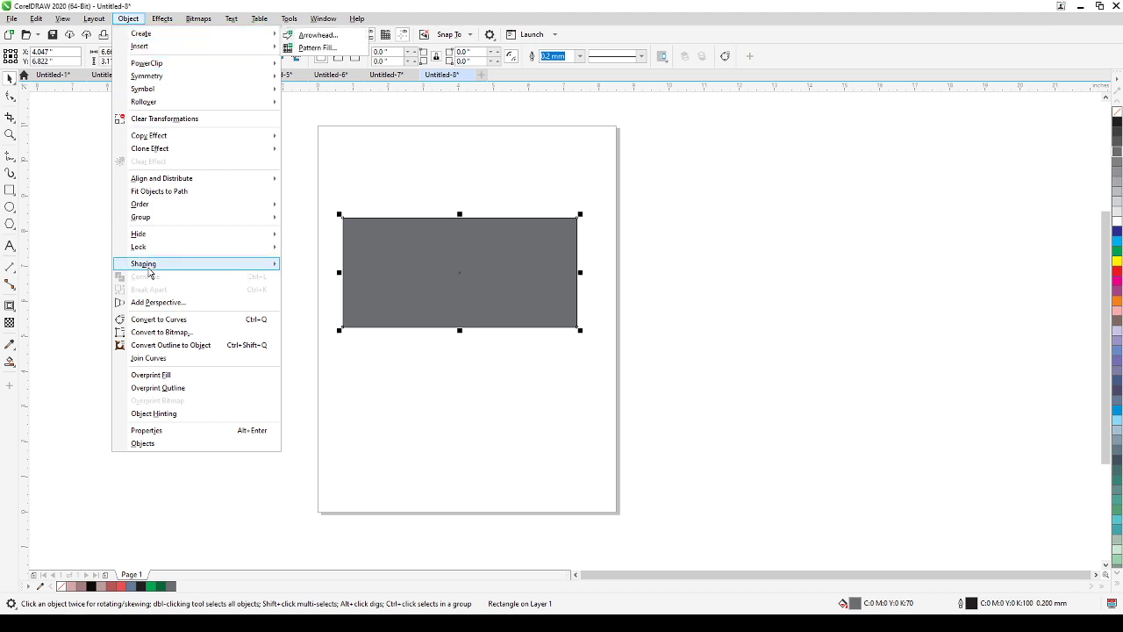
click(136, 302)
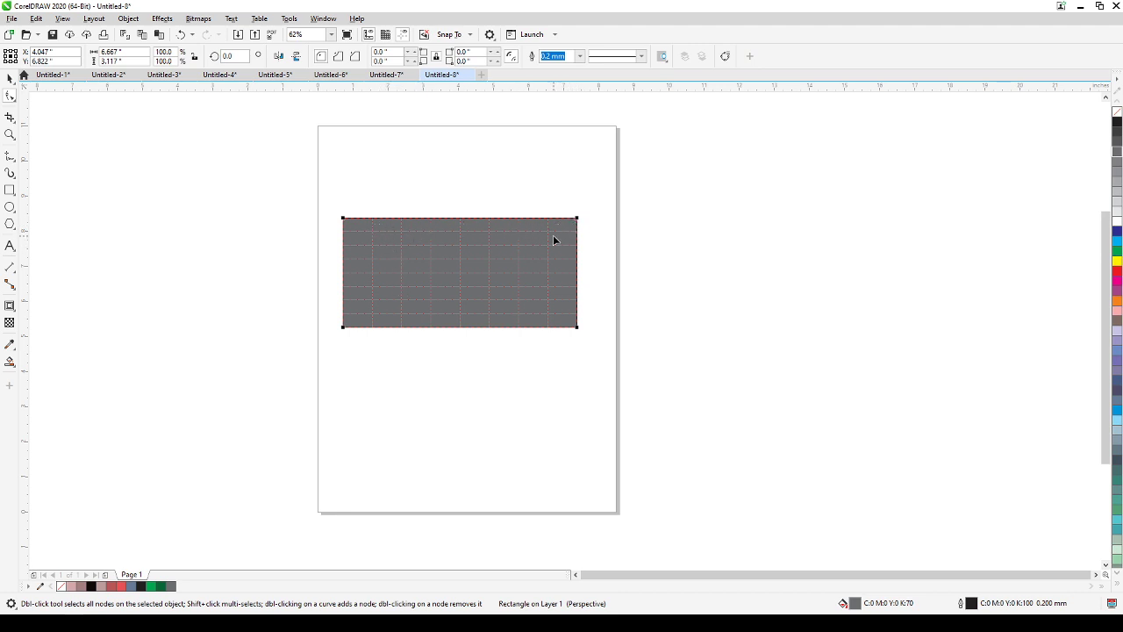
drag(577, 217, 581, 156)
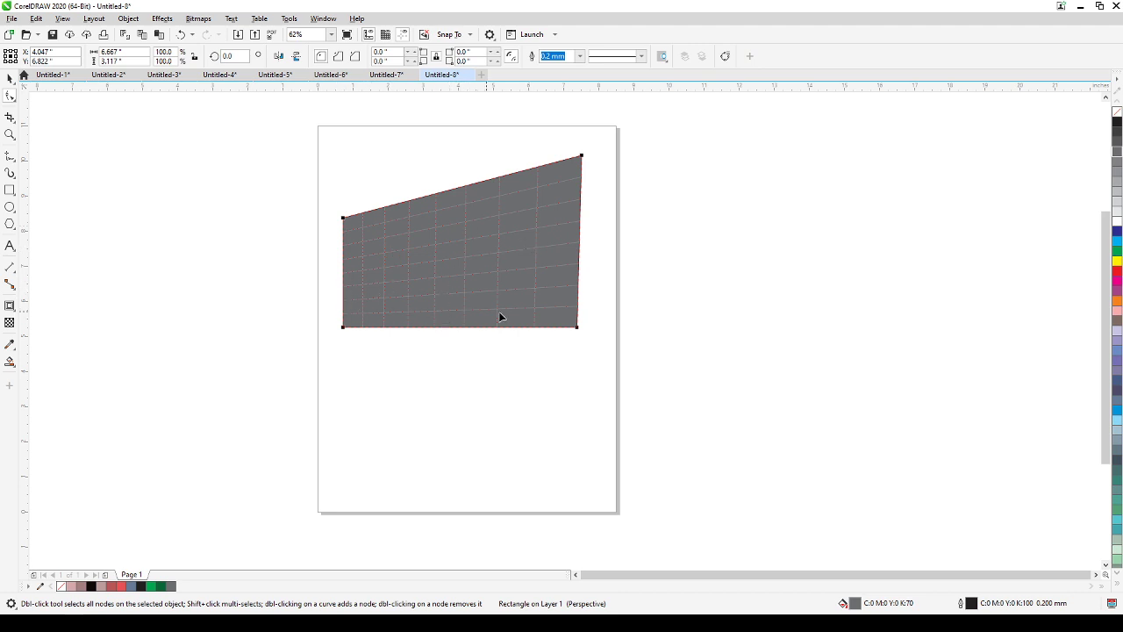
drag(577, 327, 580, 349)
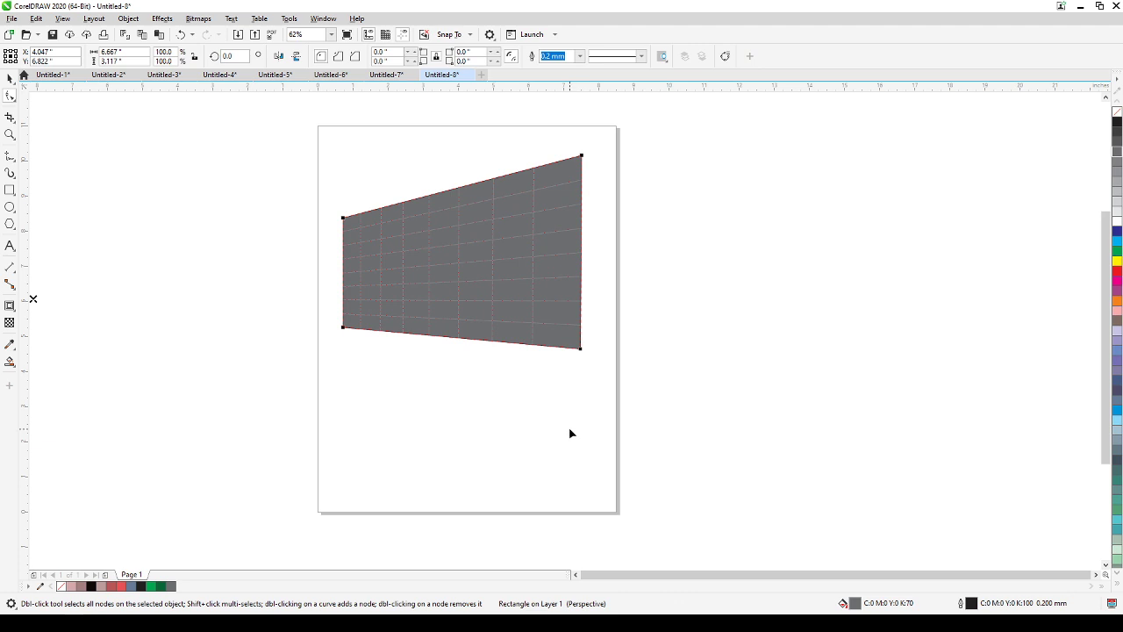
click(10, 78)
click(200, 278)
click(381, 282)
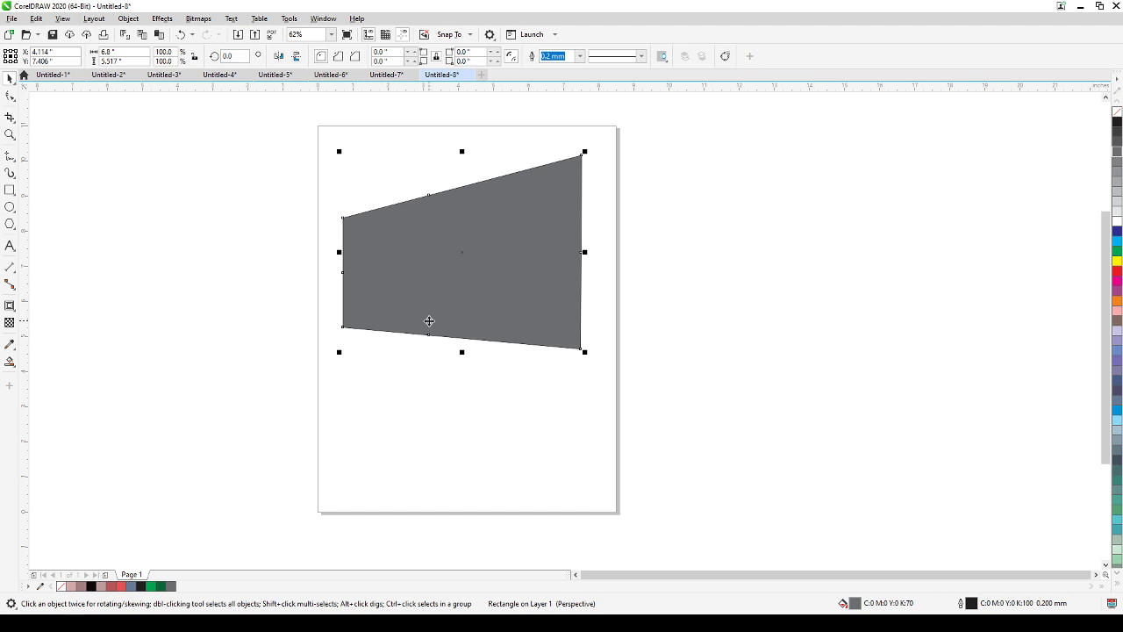
click(648, 338)
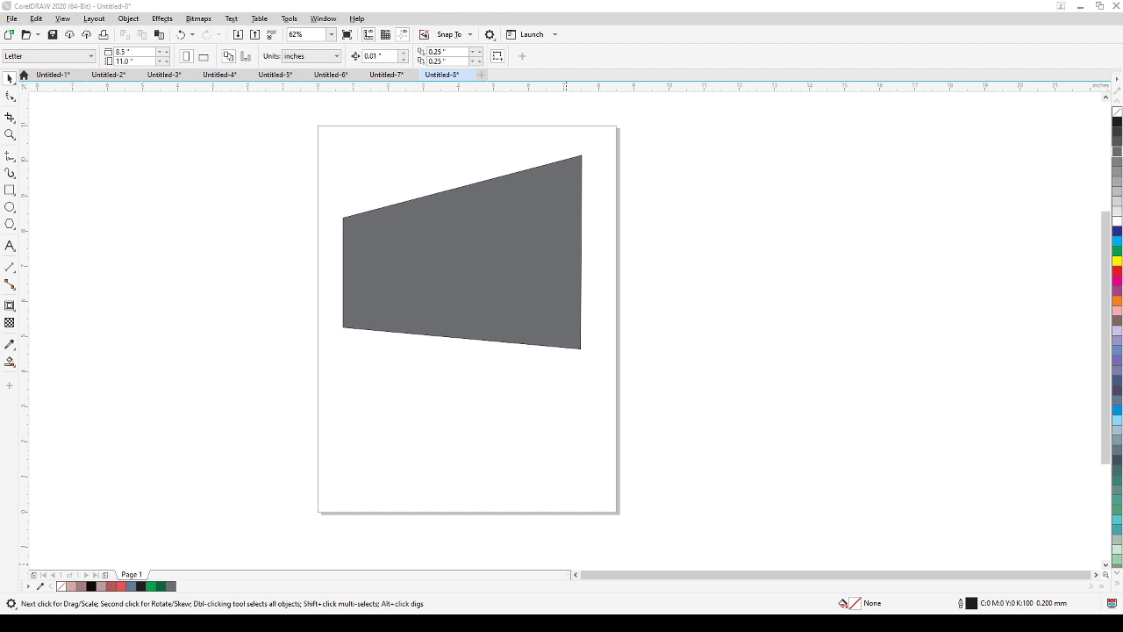
Step: Paste the copied butterfly picture, place it to the right of the page and scale it to about 84.7%
click(1023, 254)
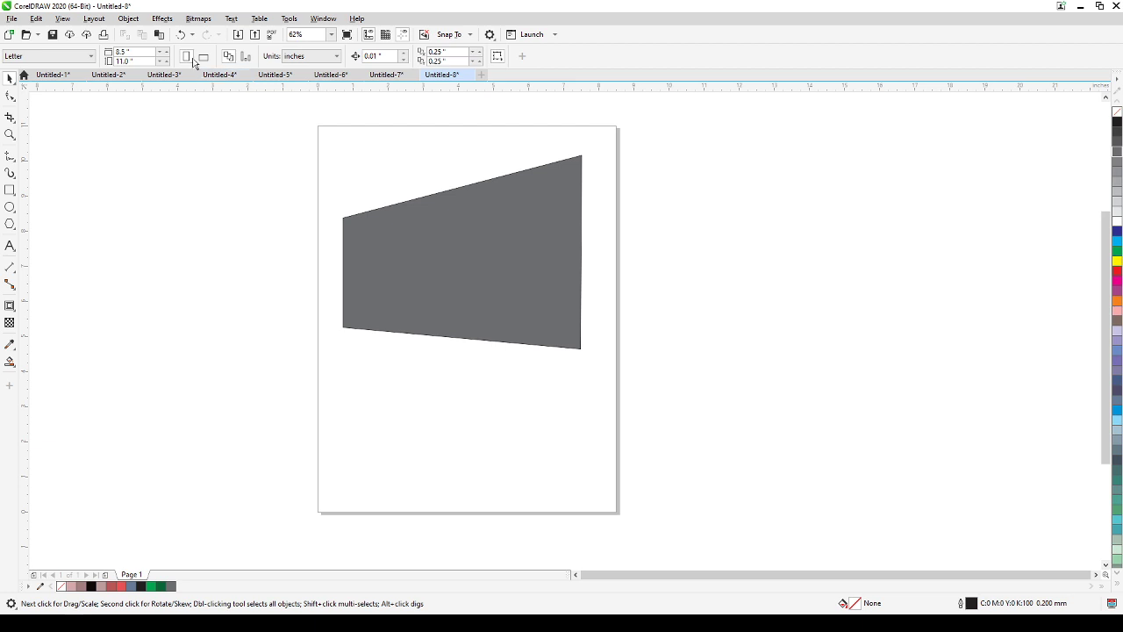
click(159, 35)
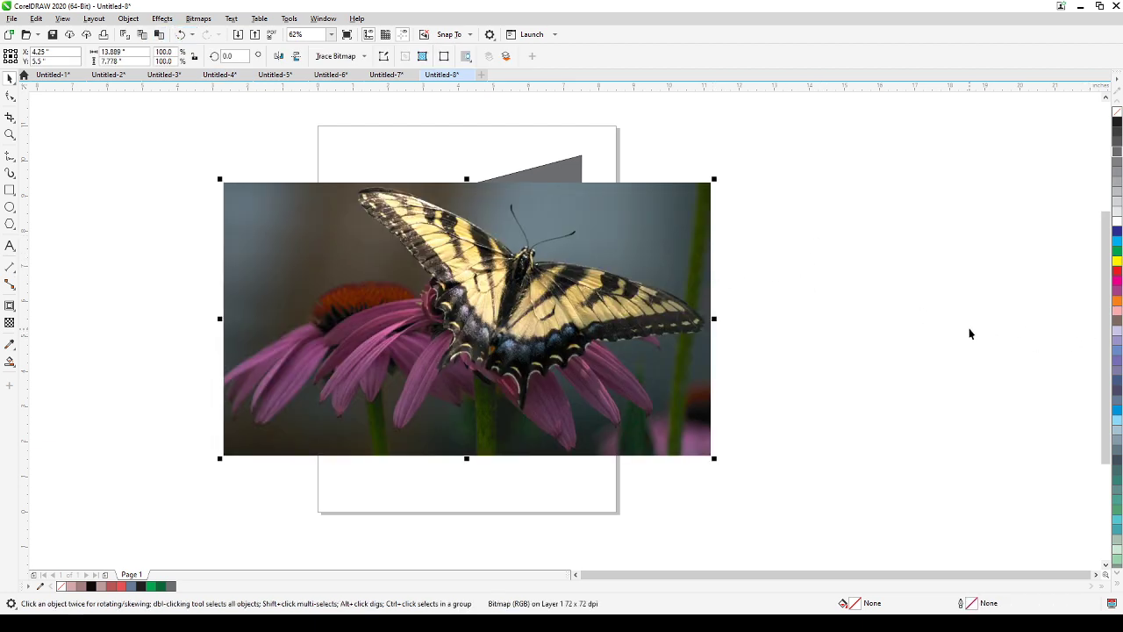
drag(573, 282, 964, 289)
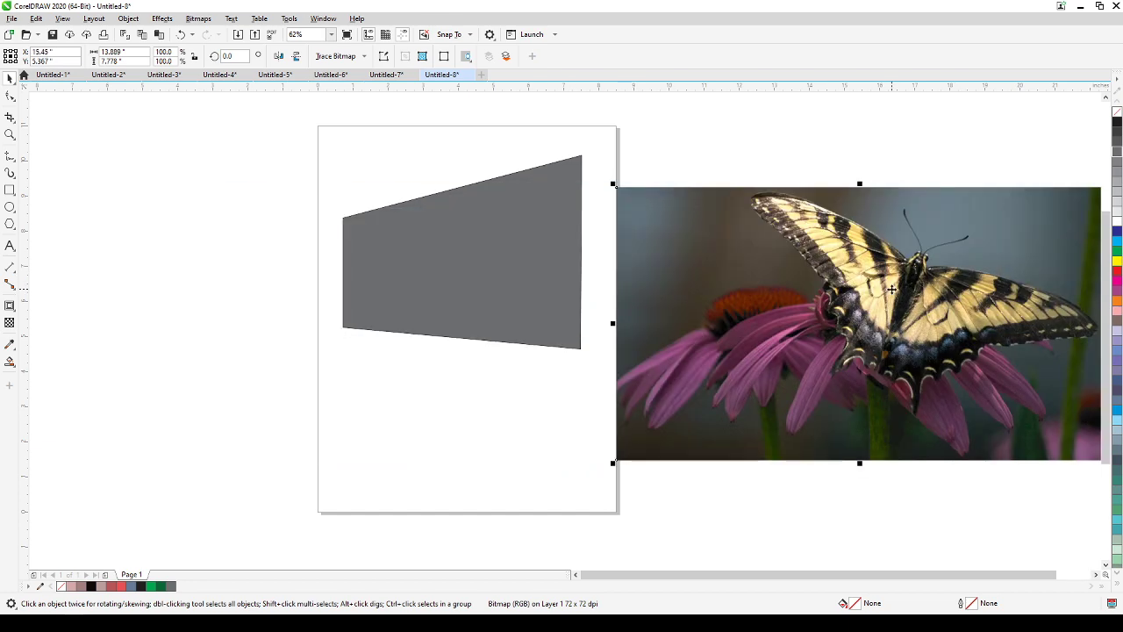
scroll(751, 272, right, 2)
drag(751, 272, 695, 240)
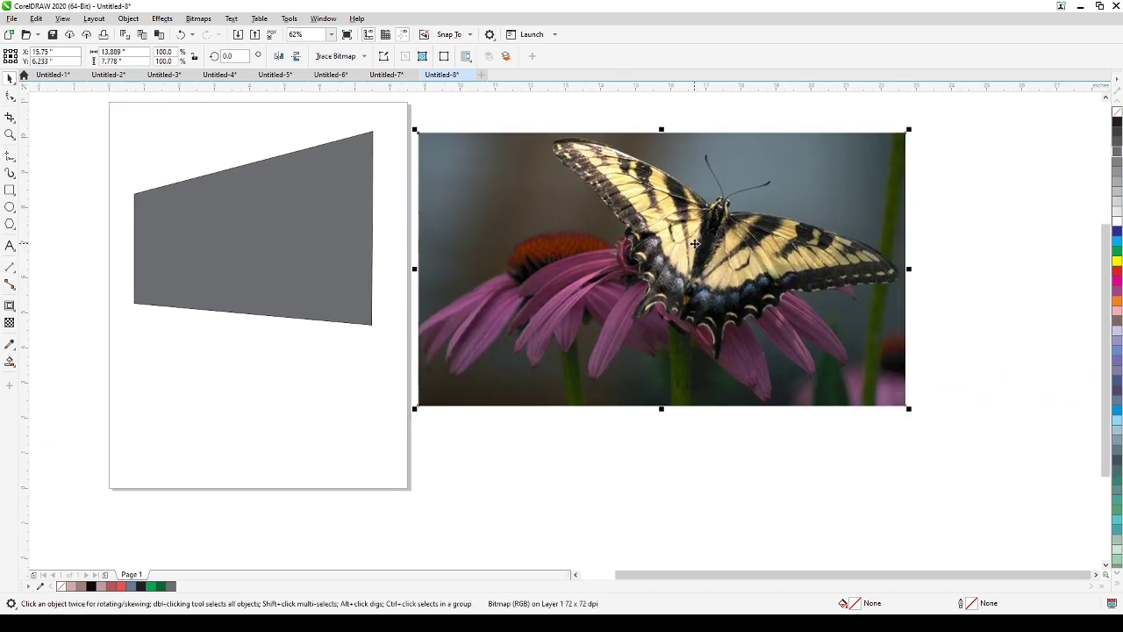
drag(908, 130, 830, 174)
drag(794, 251, 824, 245)
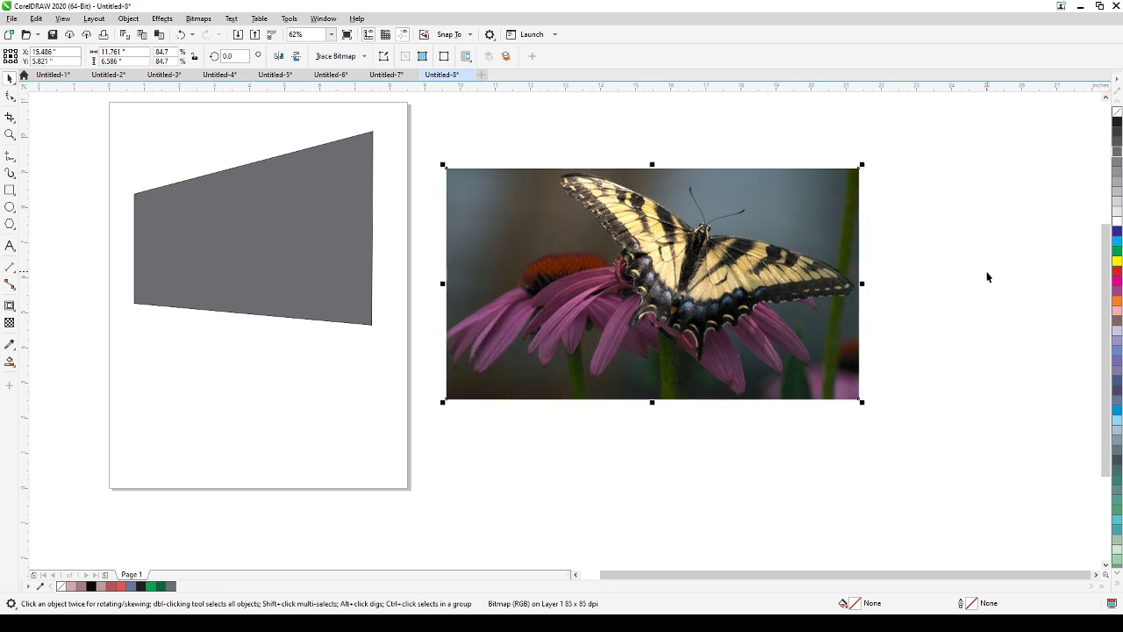
Step: Add perspective to the butterfly picture and pull its upper-right corner slightly down and inward
click(128, 18)
click(173, 304)
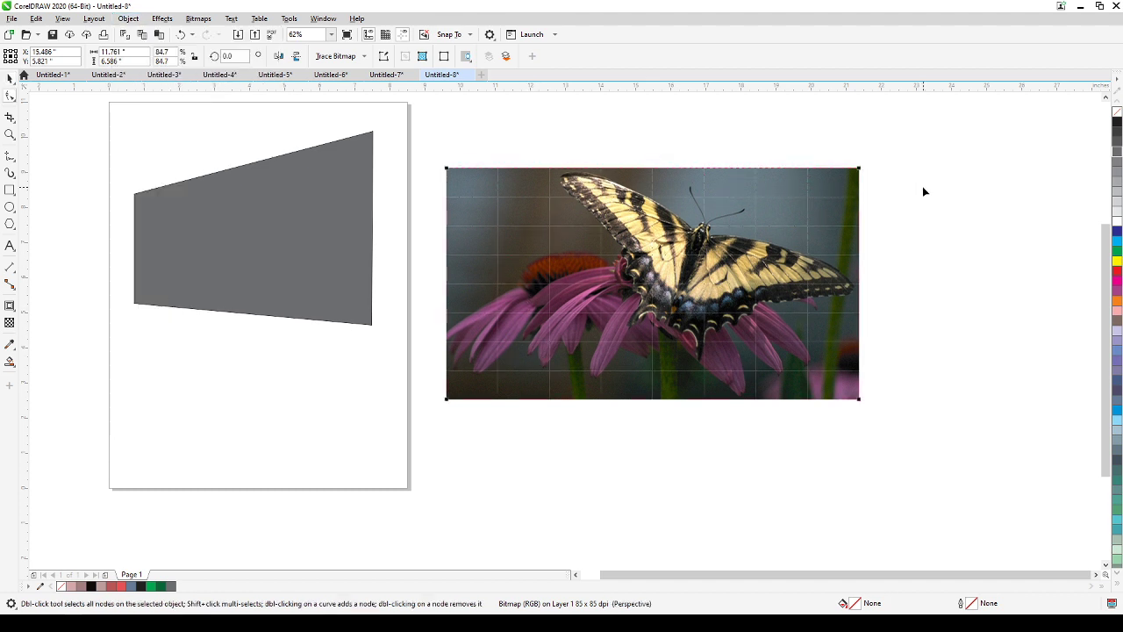
drag(858, 169, 979, 192)
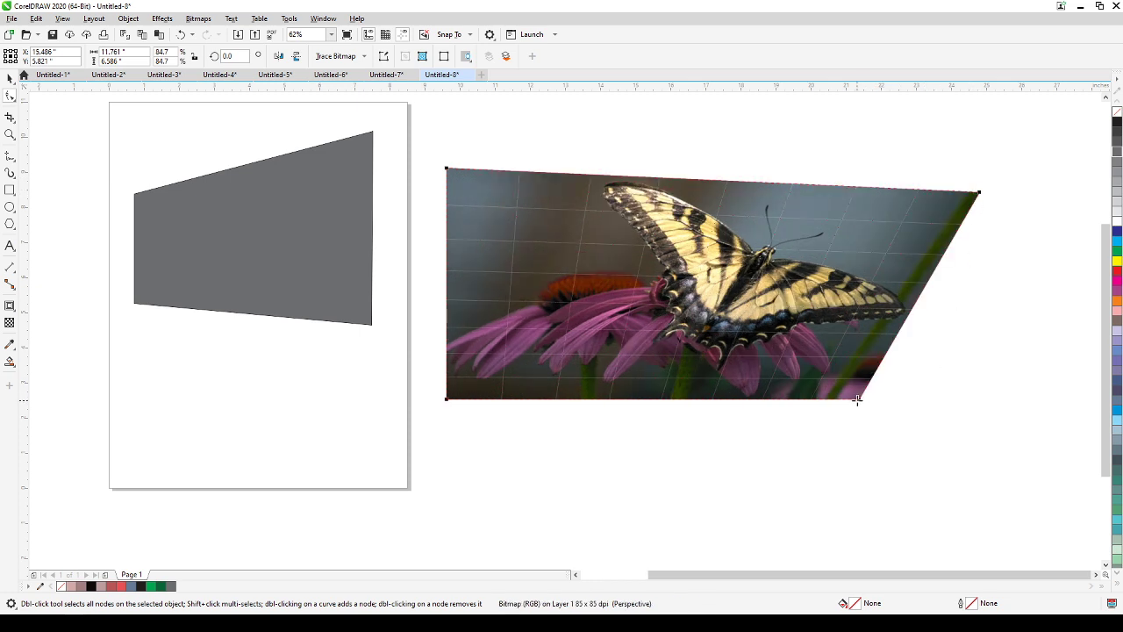
drag(980, 191, 842, 198)
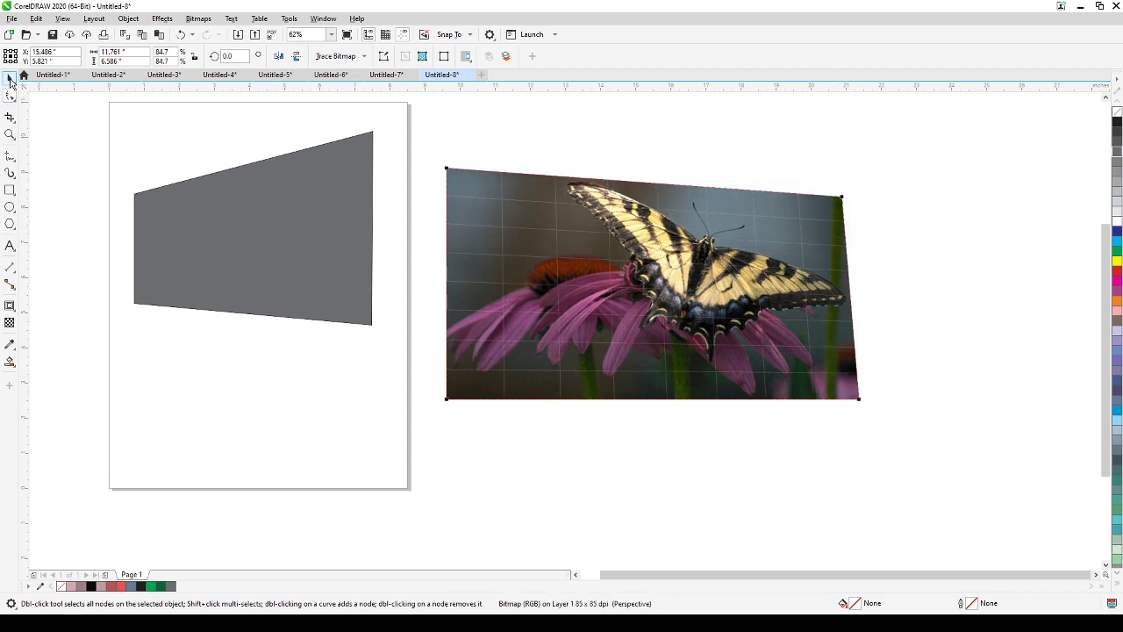
click(10, 78)
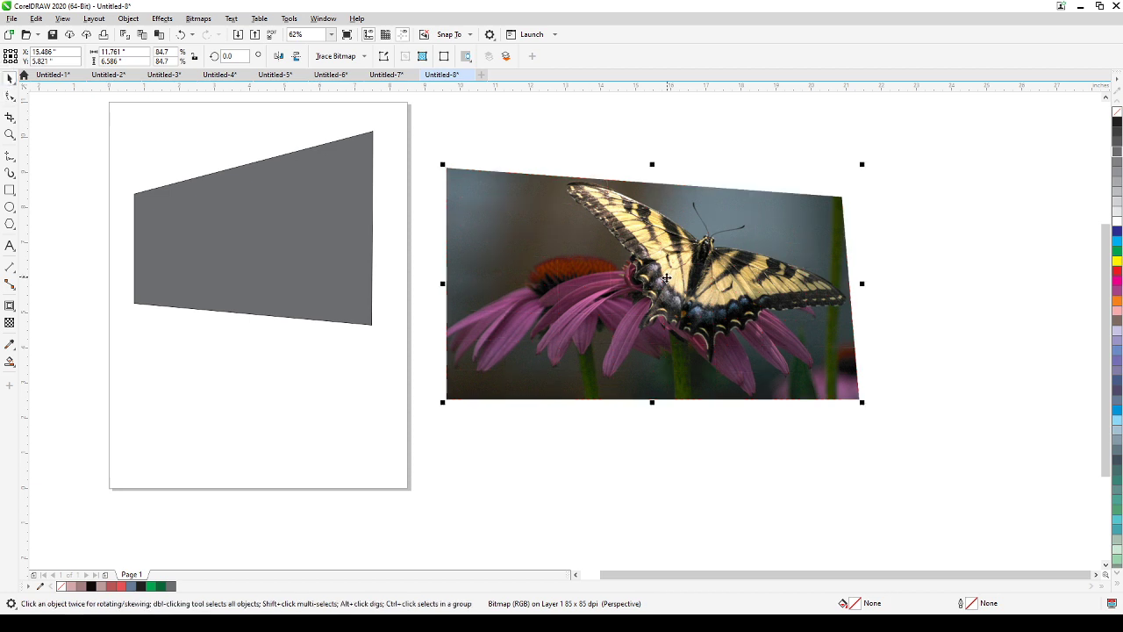
Step: Reopen the butterfly picture's perspective for editing and move its lower-right corner slightly up and inward
click(10, 96)
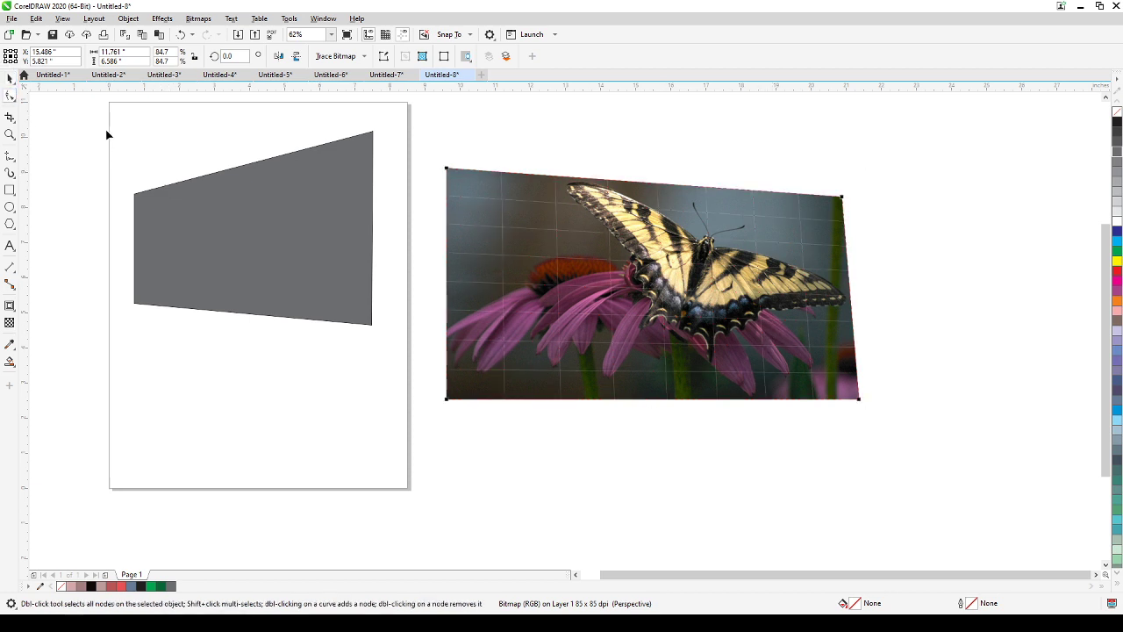
click(859, 400)
drag(845, 400, 848, 392)
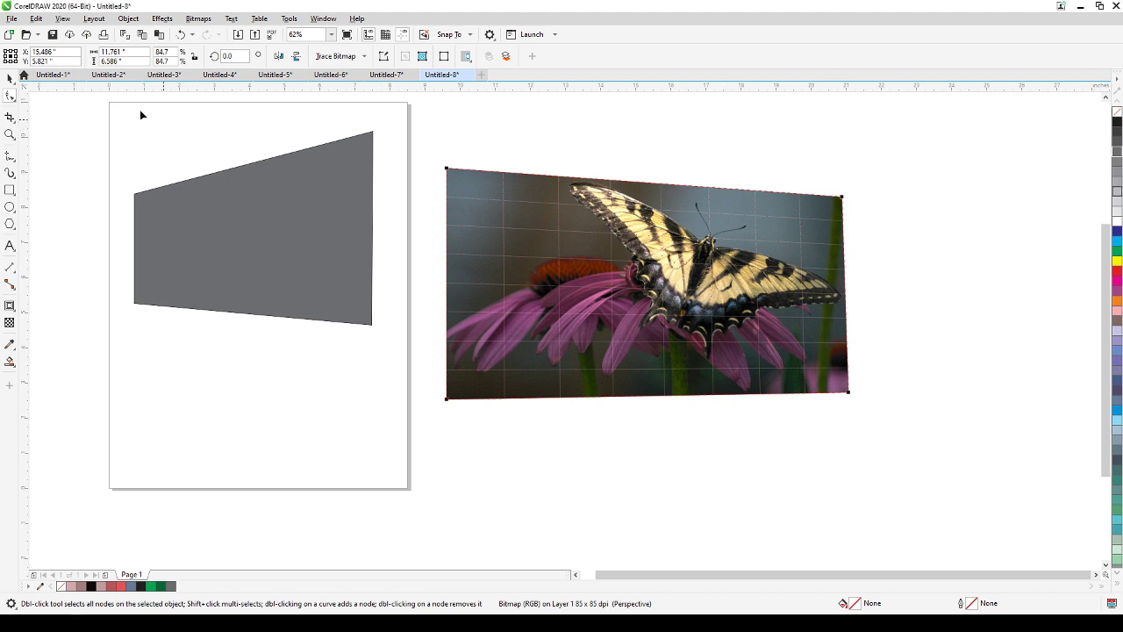
click(10, 77)
Step: Paste the copied billboard photo and arrange it off the page with the distorted butterfly picture to its left
click(160, 35)
drag(349, 221, 462, 270)
drag(672, 301, 819, 283)
drag(398, 357, 357, 343)
scroll(575, 373, down, 3)
drag(632, 353, 236, 360)
scroll(243, 361, up, 5)
scroll(256, 323, down, 1)
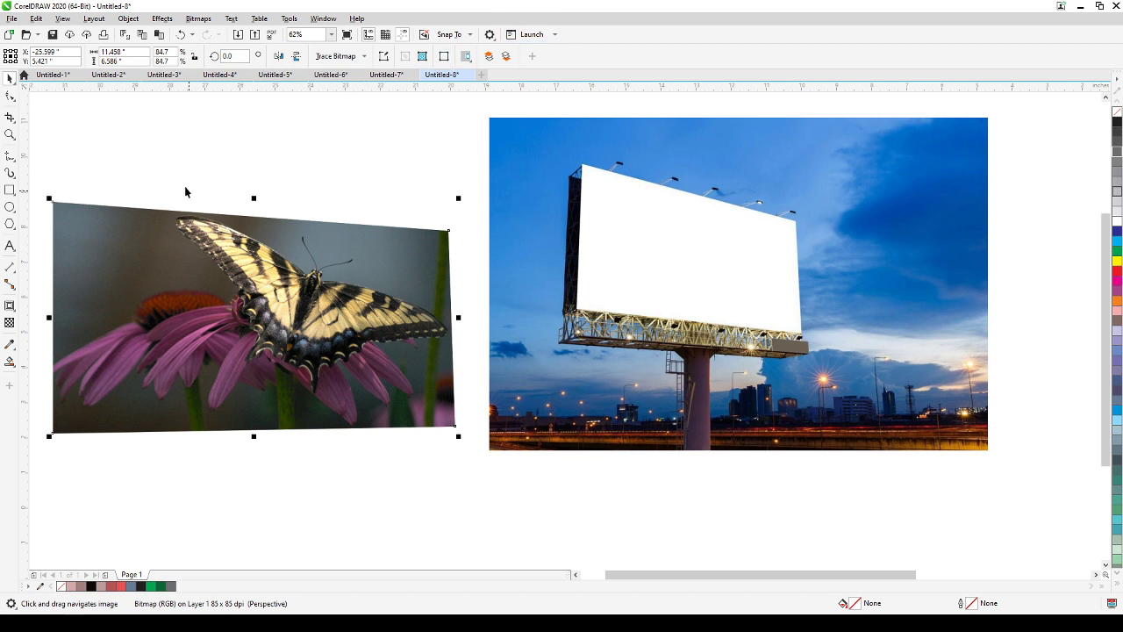
Step: Delete the distorted butterfly picture beside the billboard photo
click(128, 18)
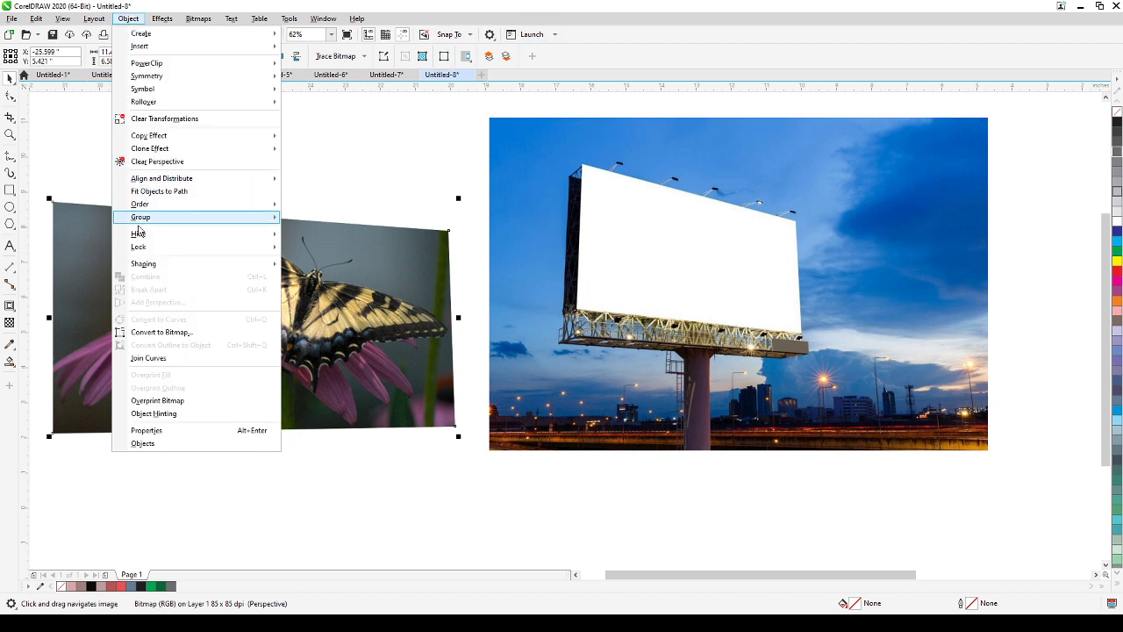
click(324, 300)
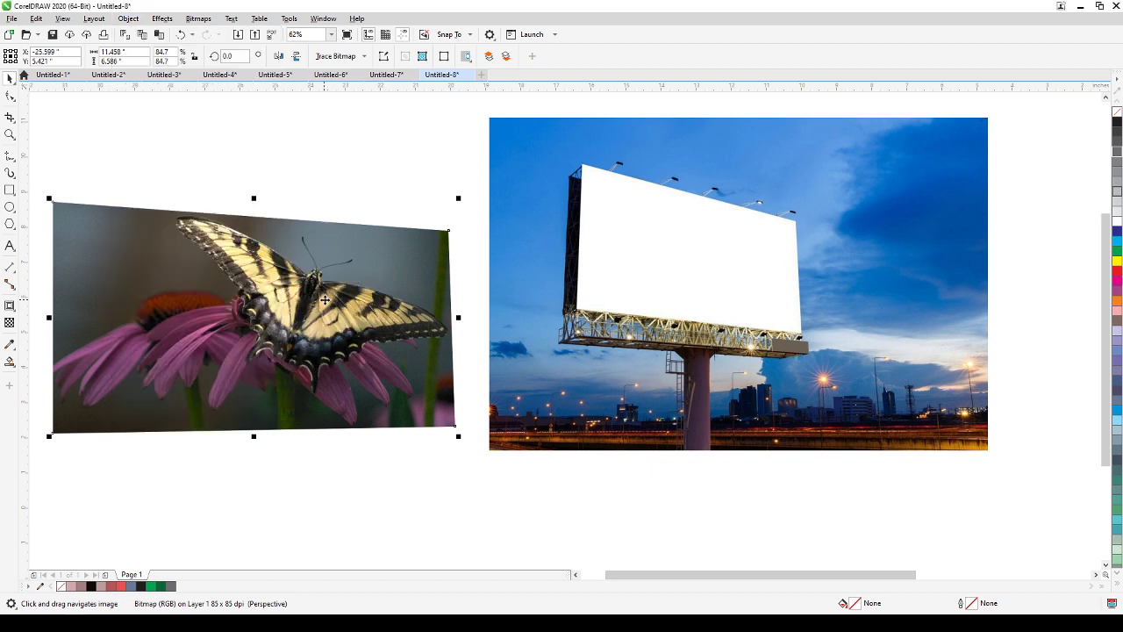
key(Delete)
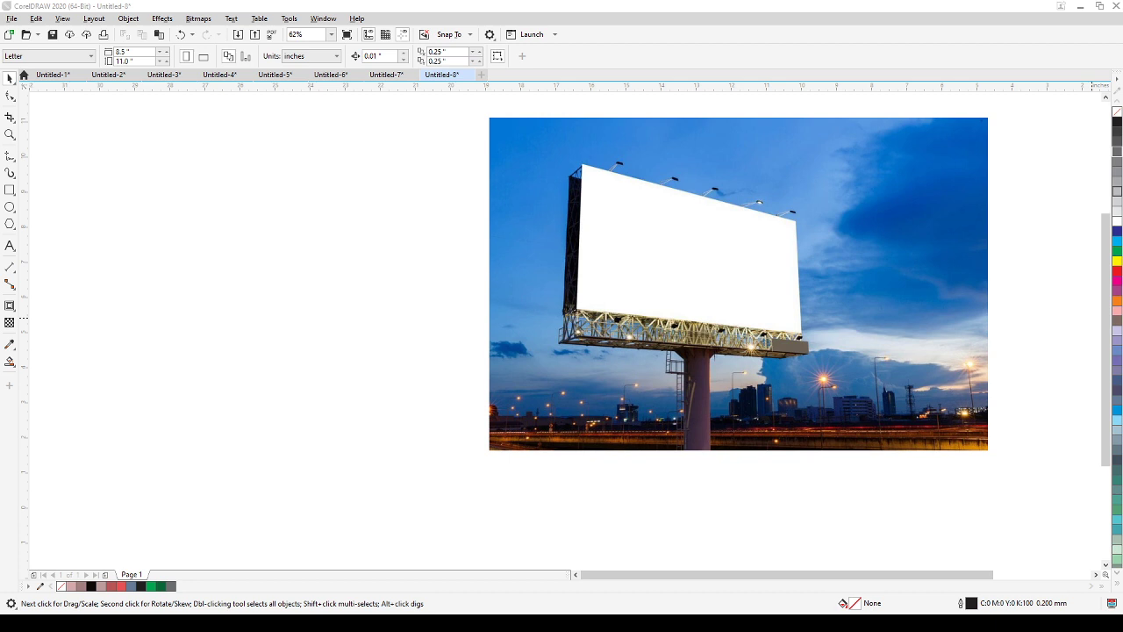
Step: Paste a fresh copy of the butterfly picture and move it to the left side of the billboard photo
click(342, 189)
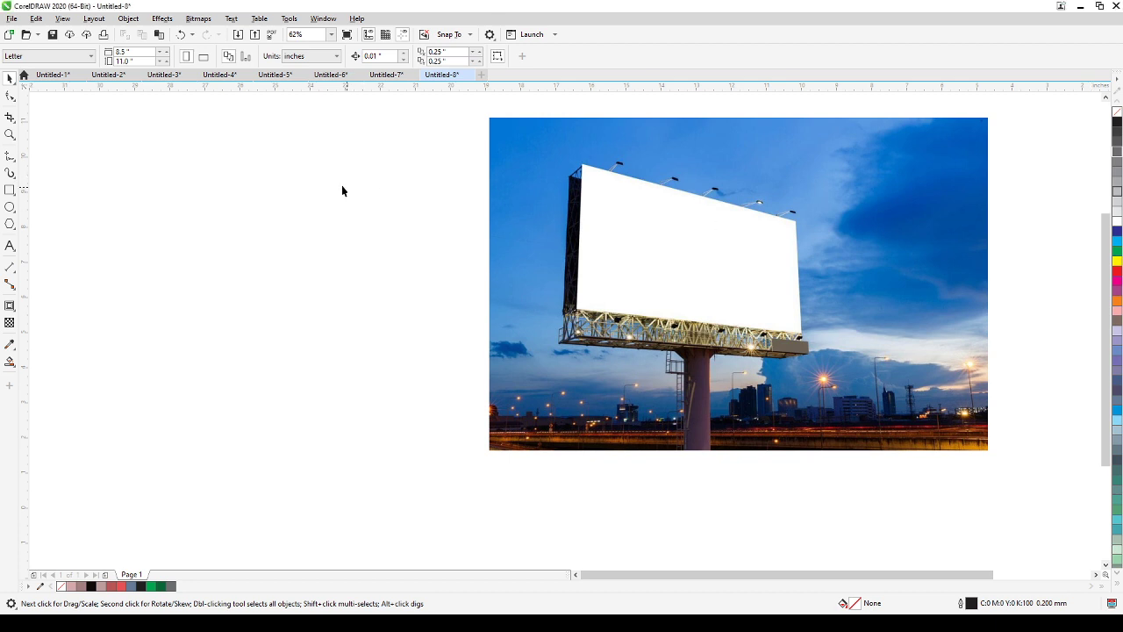
click(159, 34)
drag(1085, 249, 112, 234)
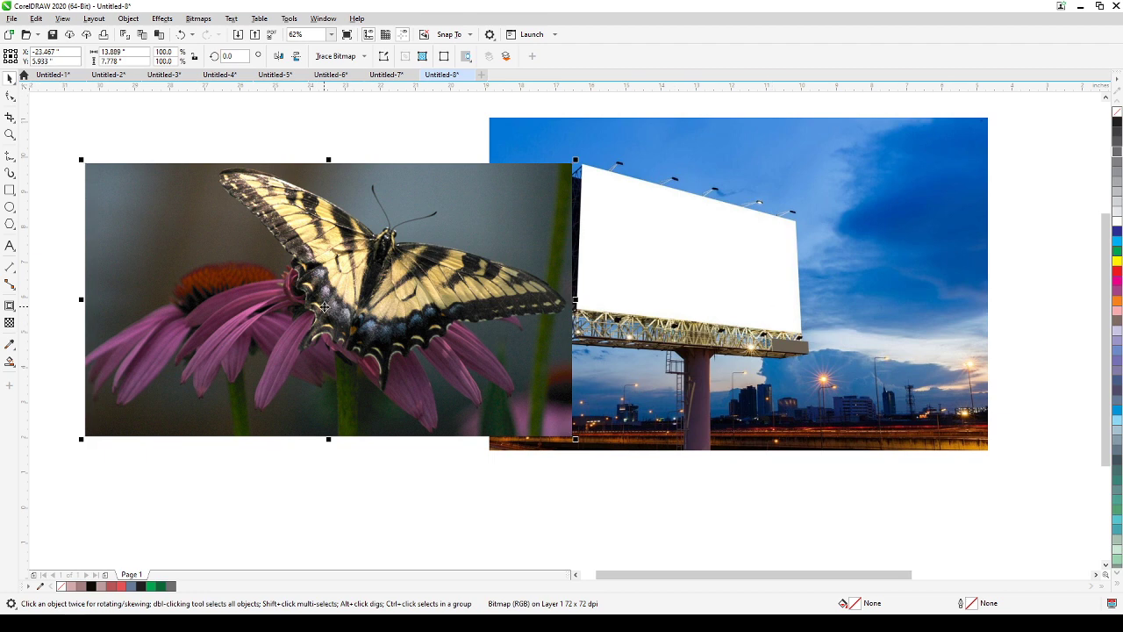
drag(188, 299, 160, 326)
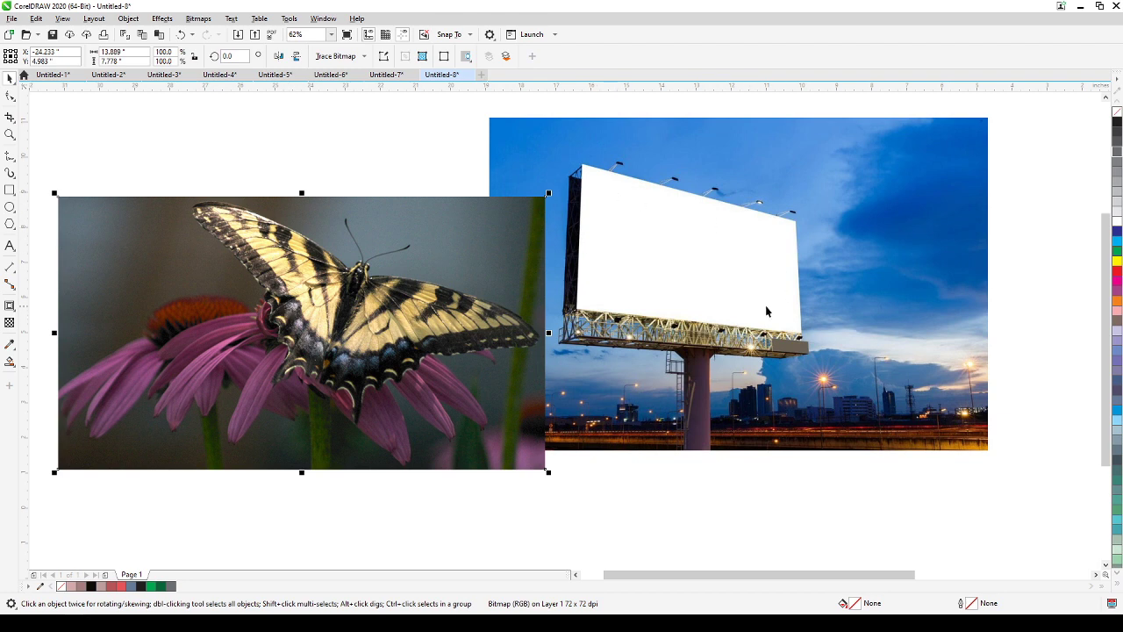
Step: Align the butterfly picture with the blank billboard panel's upper-left corner and scale it to about 53.4%
drag(446, 304, 946, 279)
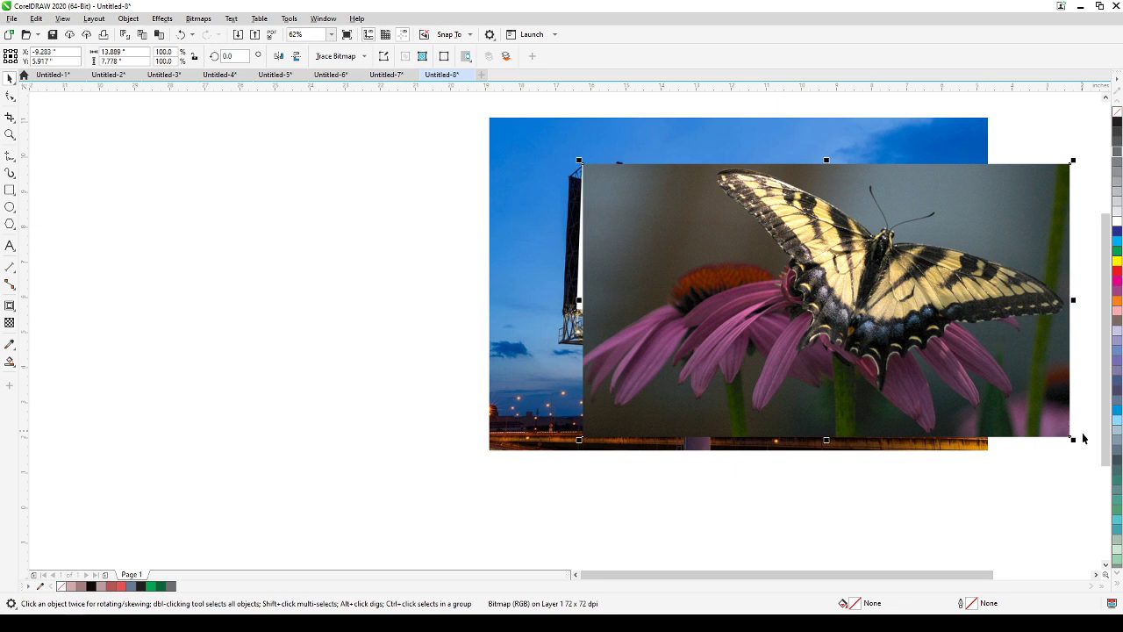
drag(1076, 440, 845, 318)
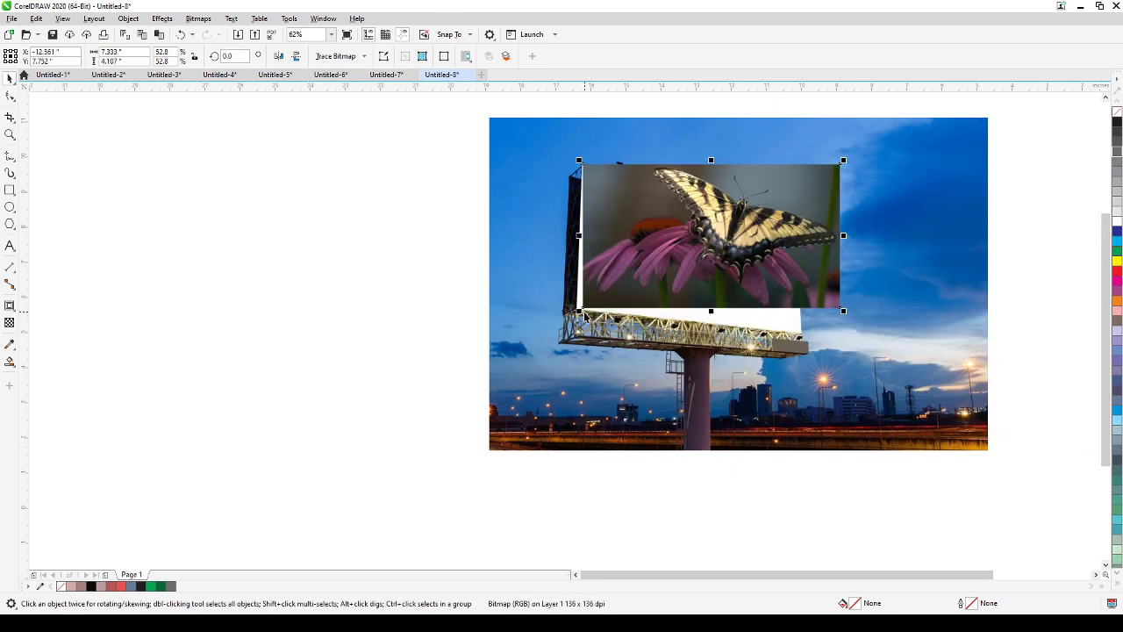
drag(844, 313, 850, 322)
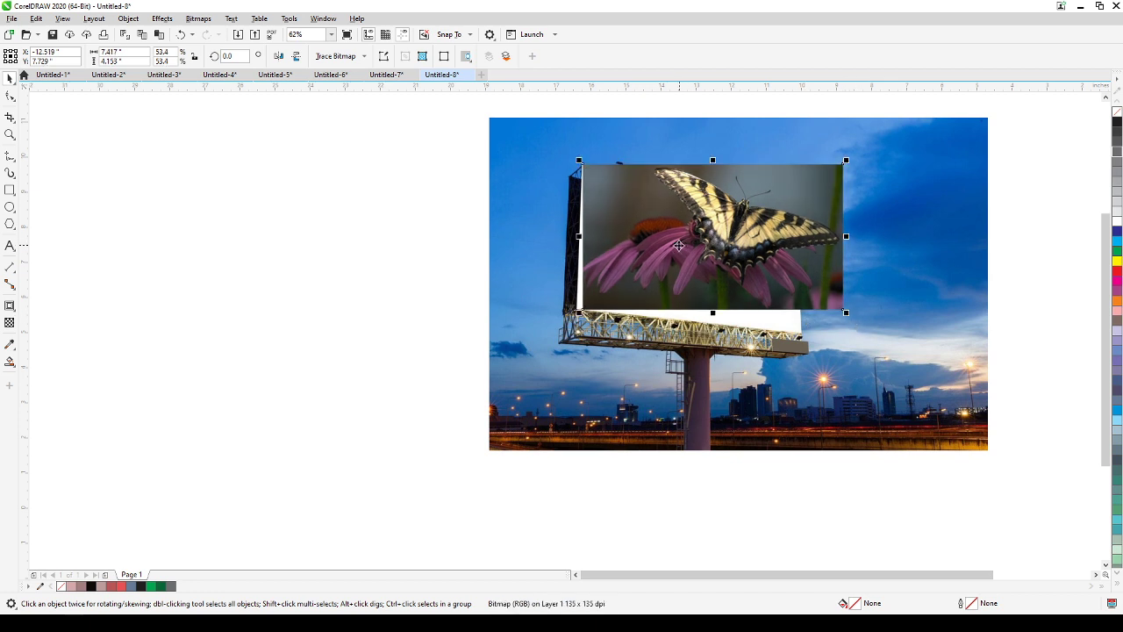
scroll(672, 226, up, 2)
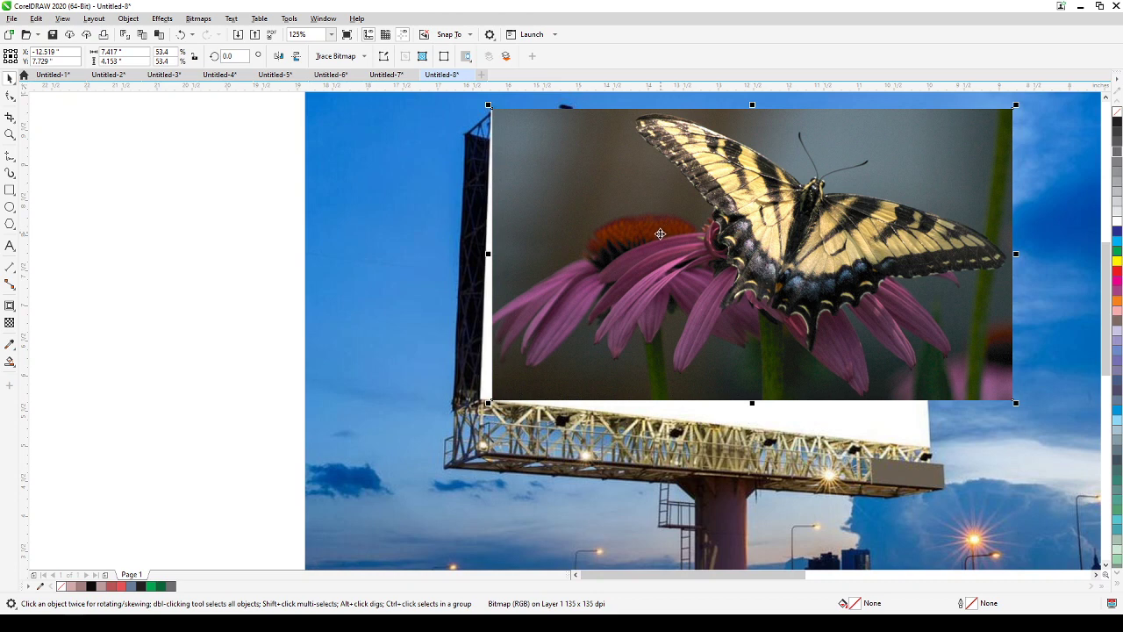
Step: Add perspective to the butterfly picture and fit its corners to the blank billboard panel
scroll(667, 230, down, 4)
drag(666, 237, 515, 273)
scroll(512, 277, up, 4)
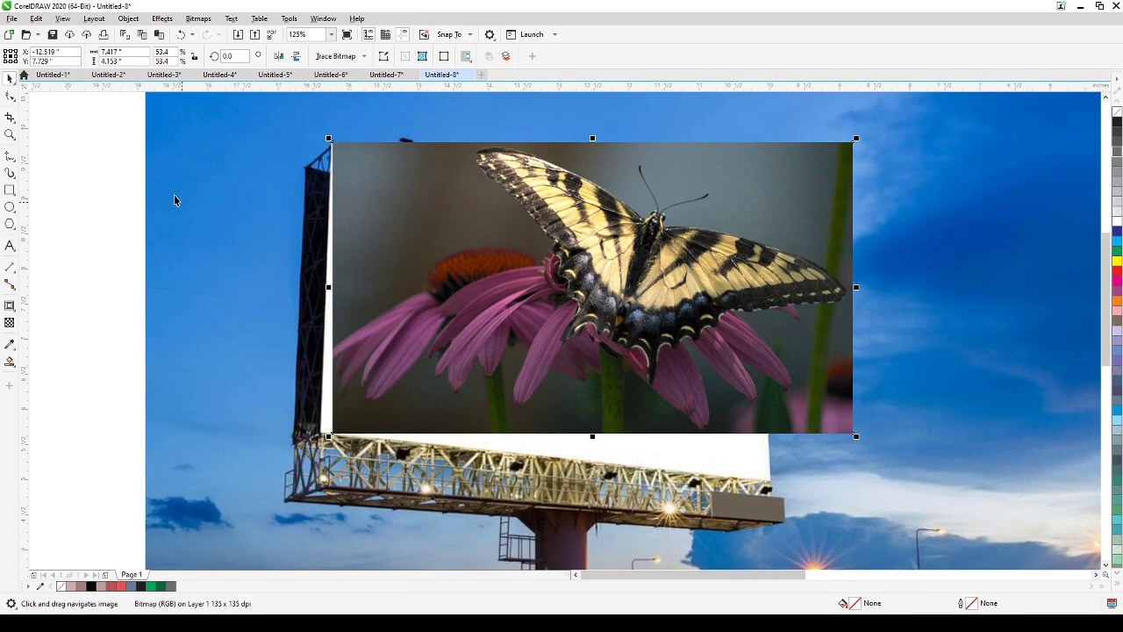
mouse_move(383, 175)
mouse_down()
mouse_move(388, 188)
mouse_move(378, 174)
mouse_up()
click(128, 19)
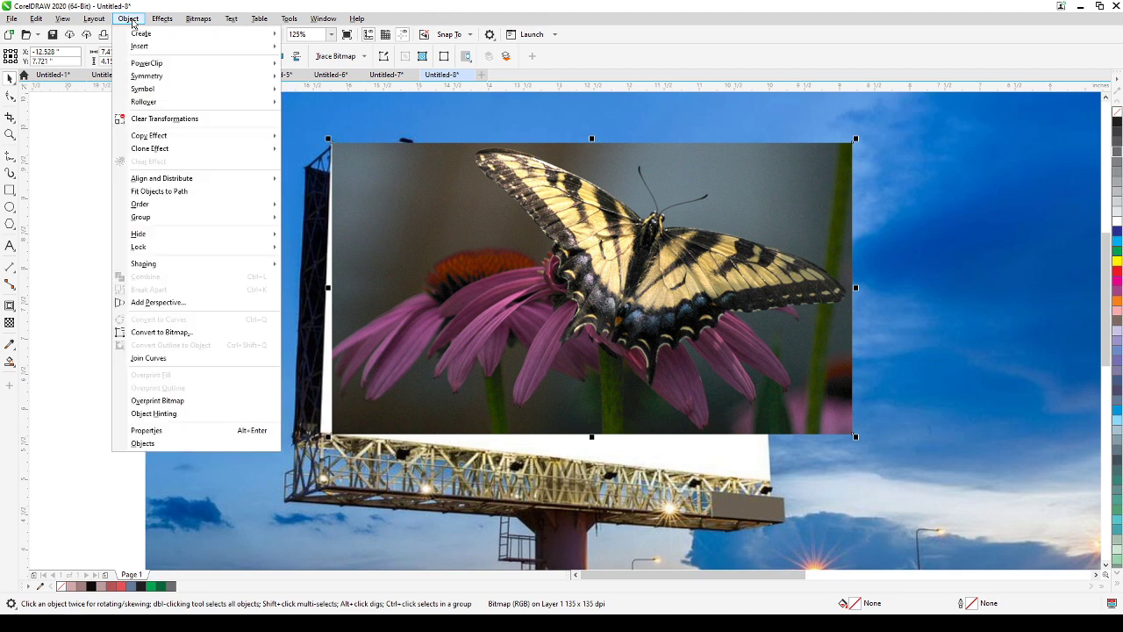
click(146, 303)
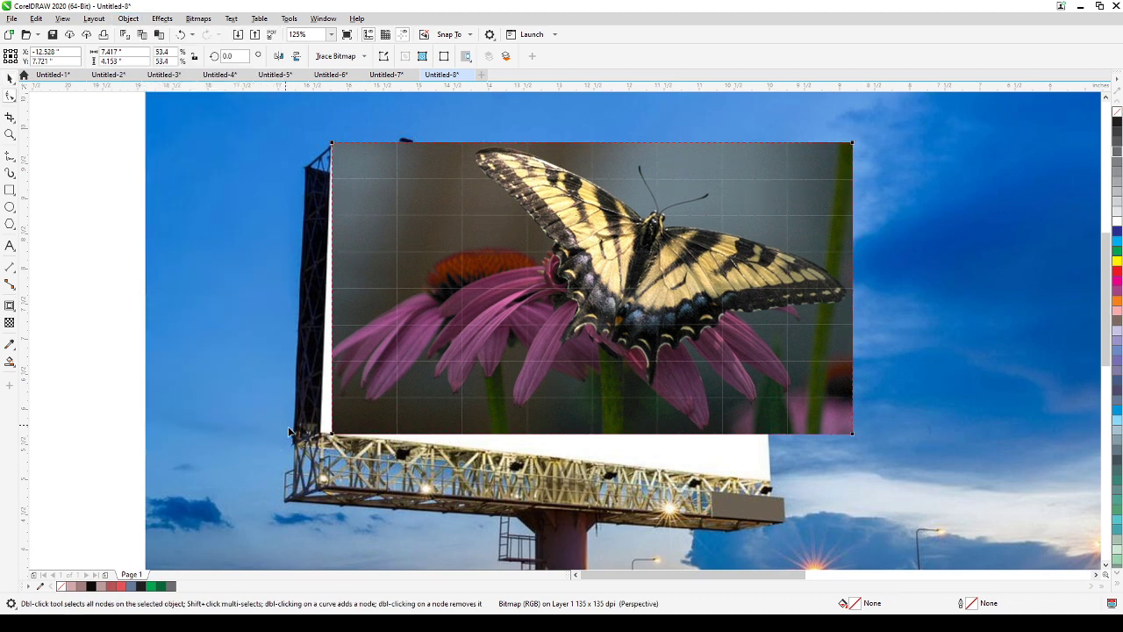
drag(331, 434, 321, 436)
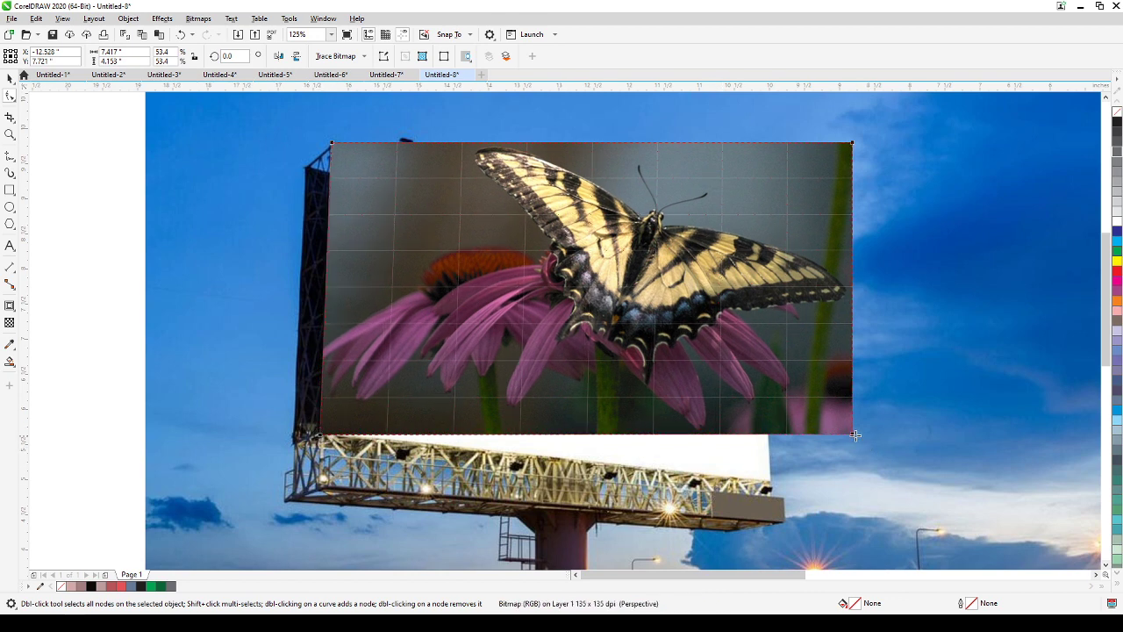
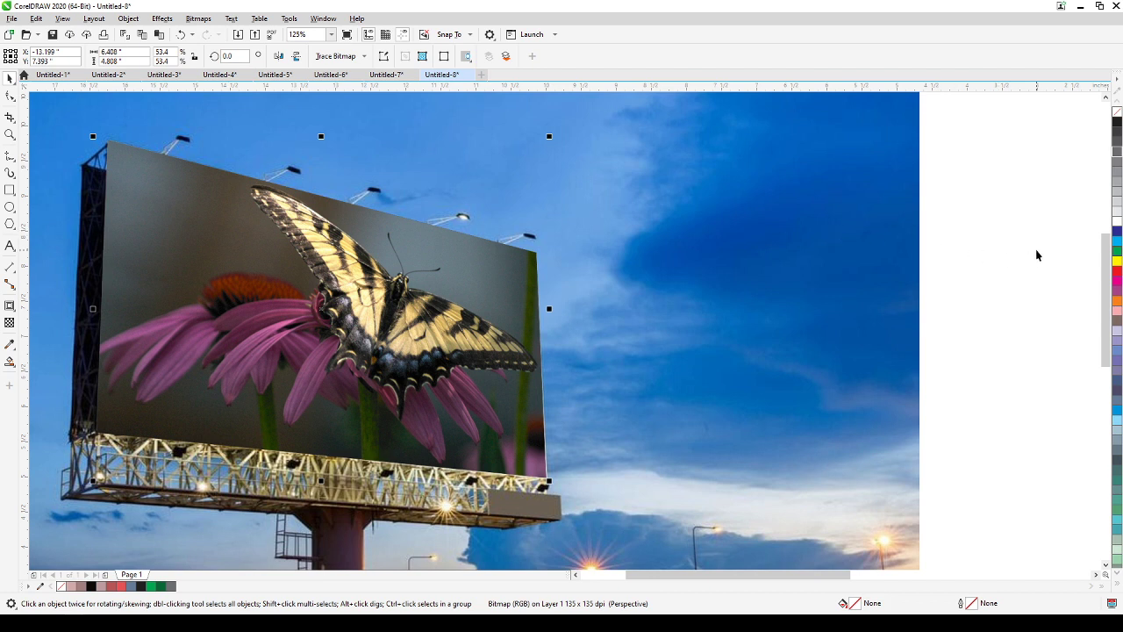
scroll(953, 269, down, 2)
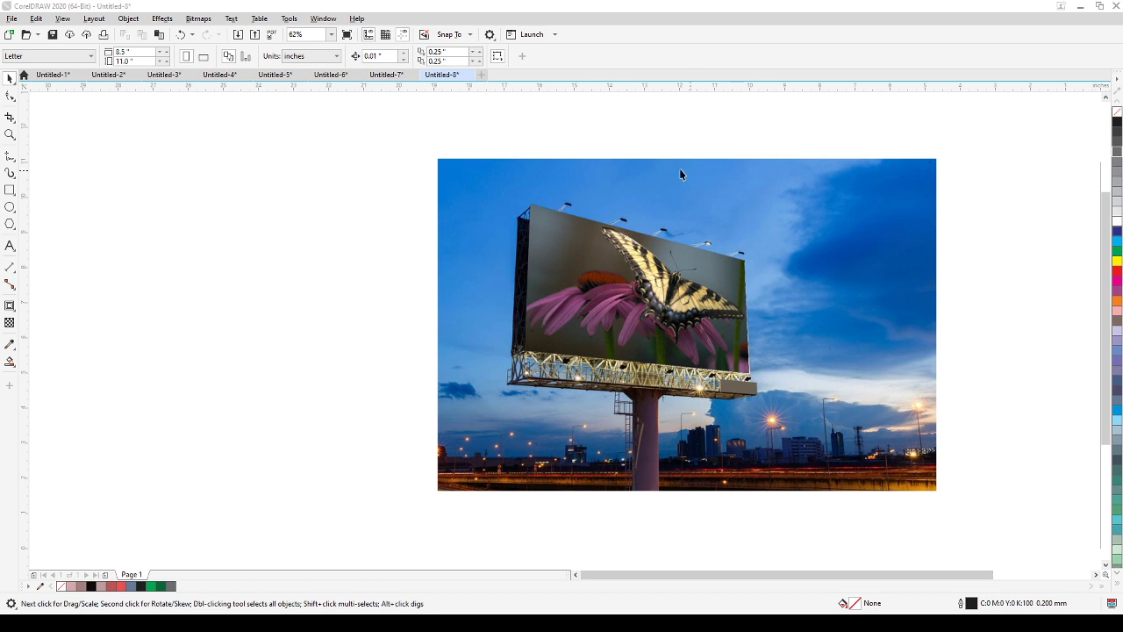
Step: Paste the Instagram logo bitmap, scale it to about 55.4% and move it beside the page
click(159, 34)
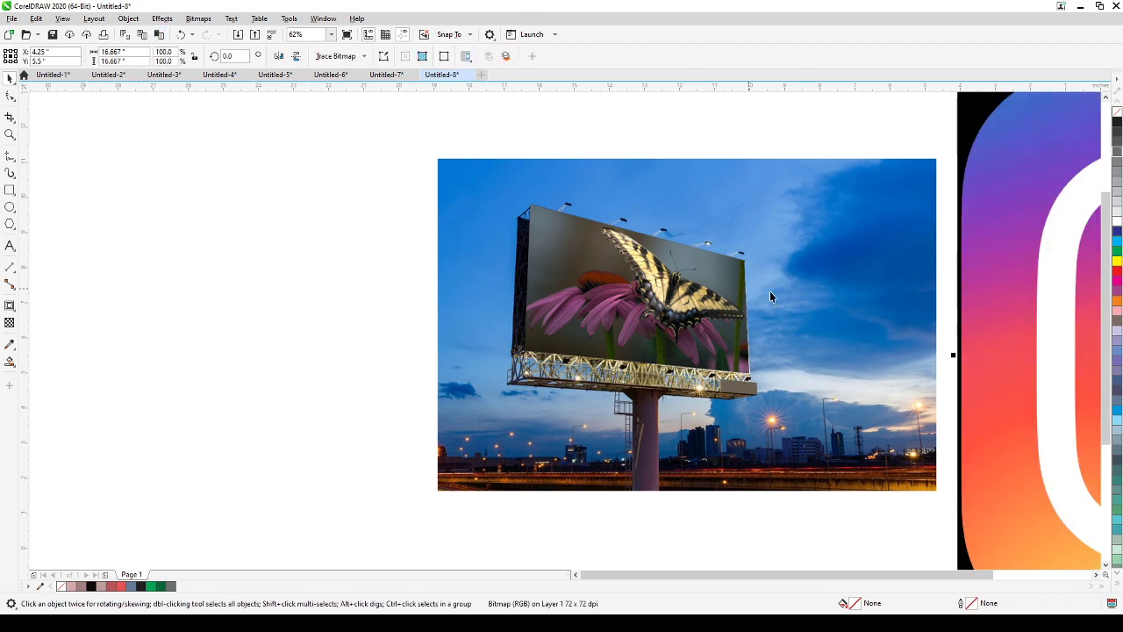
scroll(430, 228, down, 4)
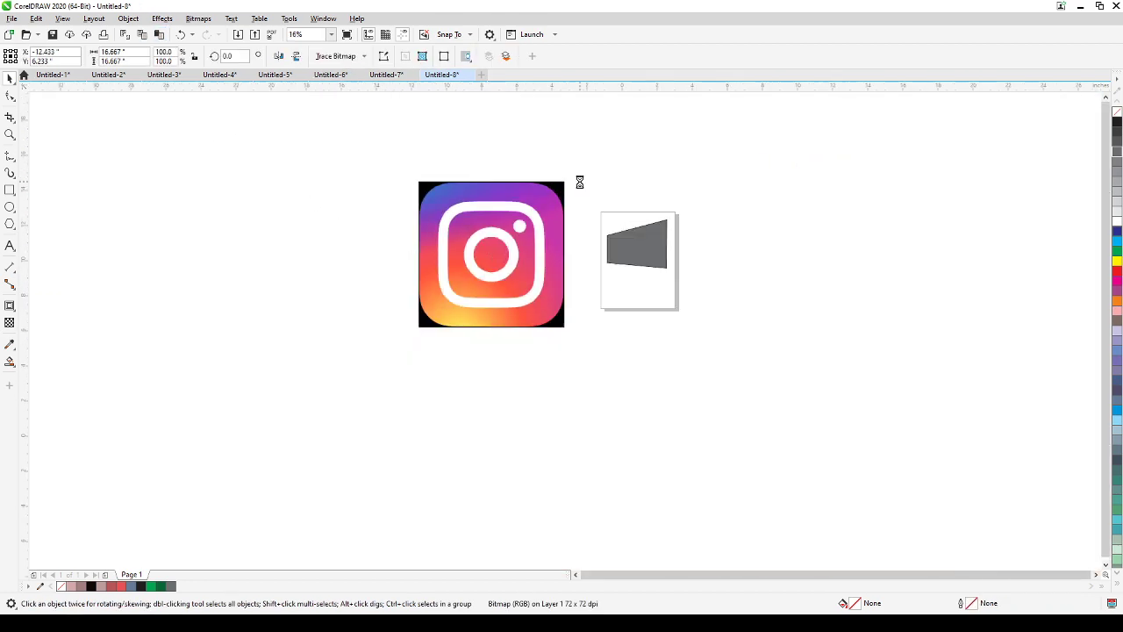
scroll(579, 186, up, 4)
drag(521, 181, 638, 391)
drag(508, 448, 532, 301)
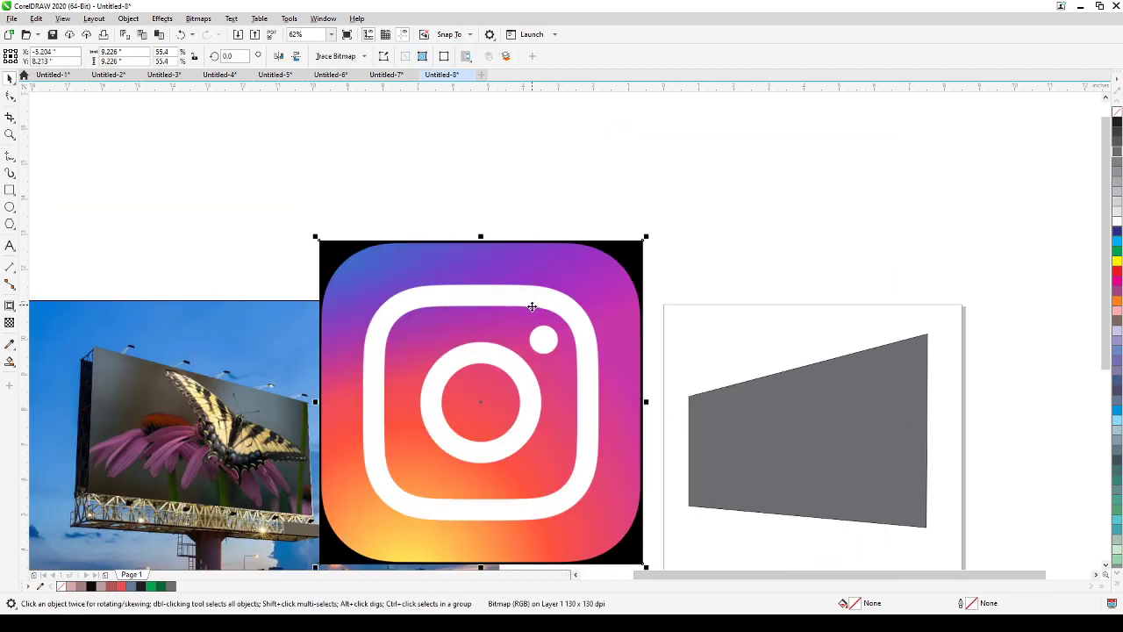
Step: Reduce the logo bitmap to about 18.4% and fit it into the gap between the billboard photo and the page
scroll(532, 312, up, 4)
scroll(536, 311, down, 7)
scroll(538, 310, up, 2)
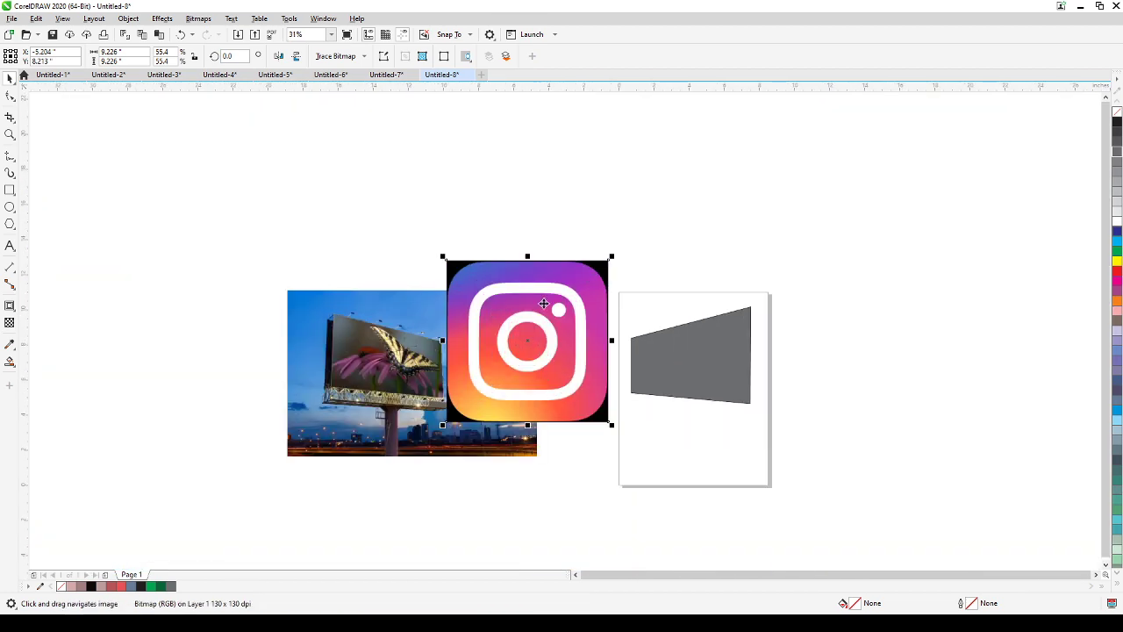
drag(615, 257, 861, 278)
scroll(467, 400, up, 4)
scroll(882, 308, right, 5)
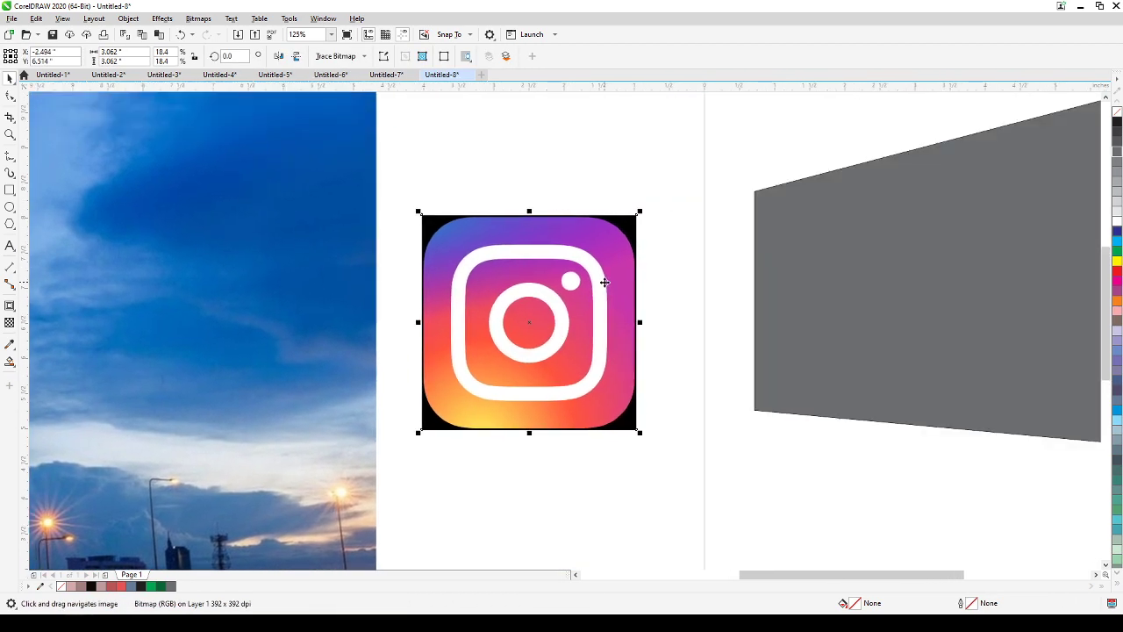
Step: Convert the Instagram logo bitmap to vector shapes with Quick Trace
click(333, 58)
mouse_move(340, 98)
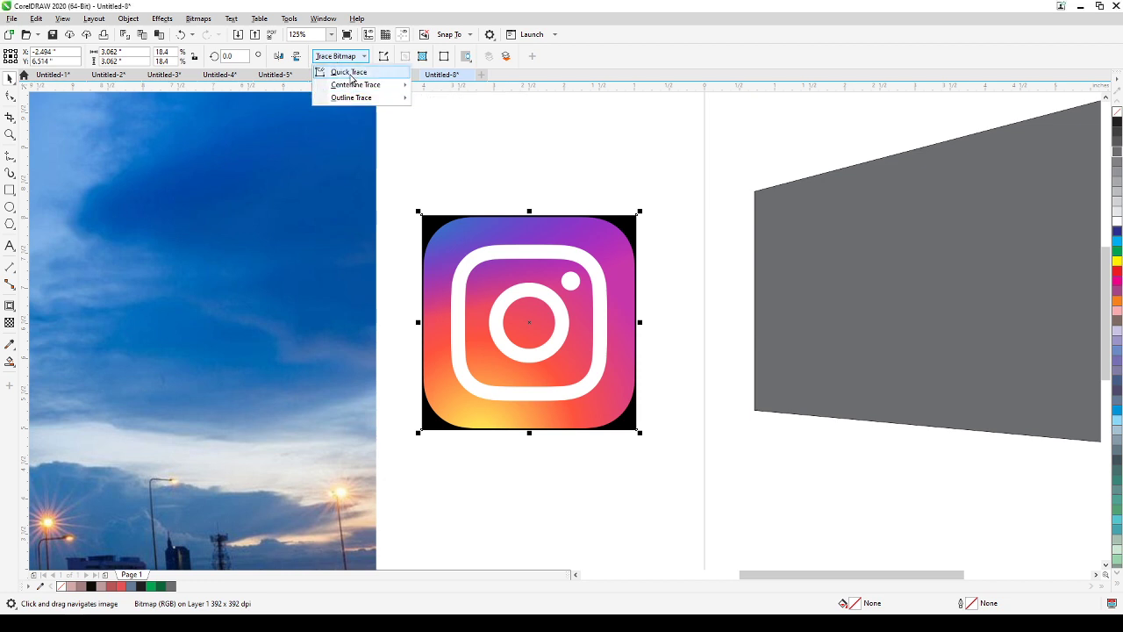
click(457, 112)
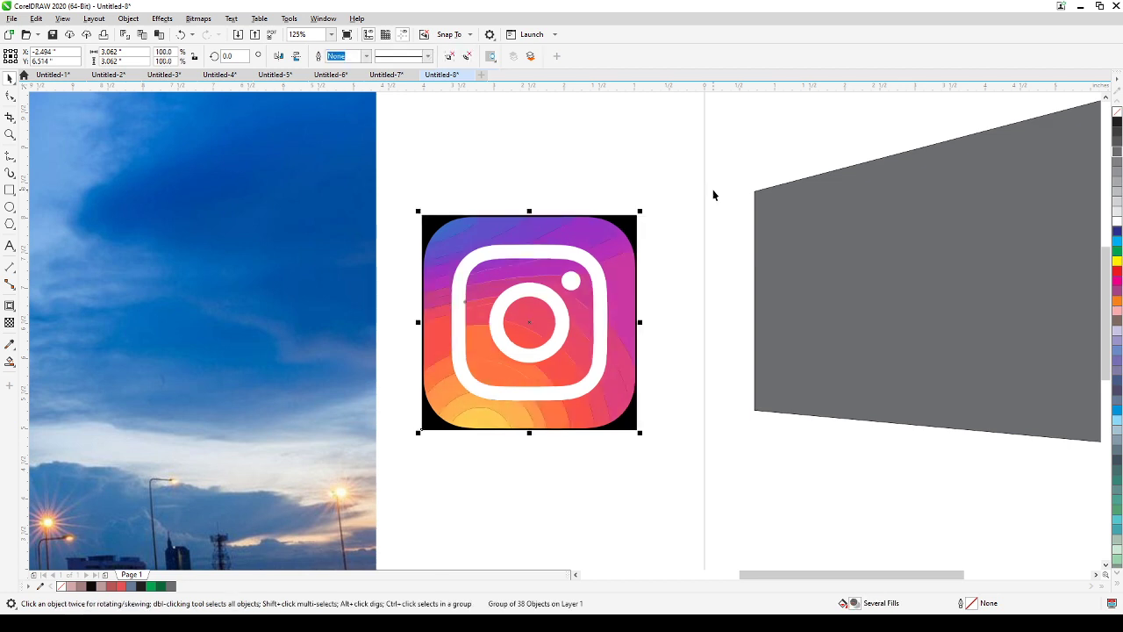
Step: Move the traced logo off the original bitmap, delete the bitmap, and place the traced logo back in the gap
click(660, 205)
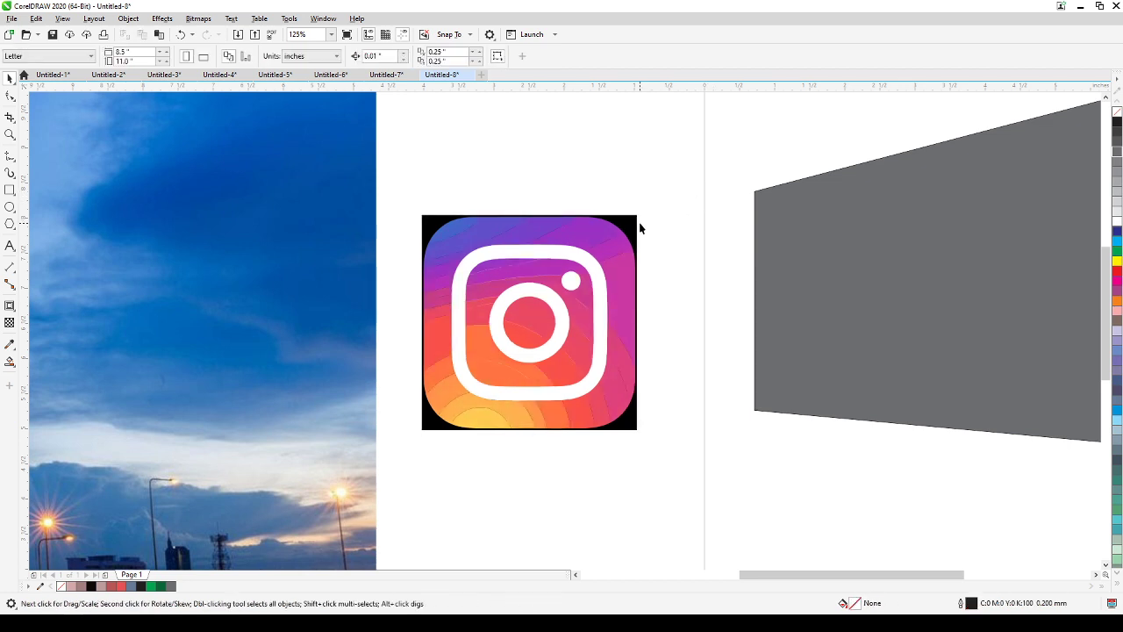
click(579, 216)
drag(640, 224, 723, 192)
drag(647, 375, 524, 344)
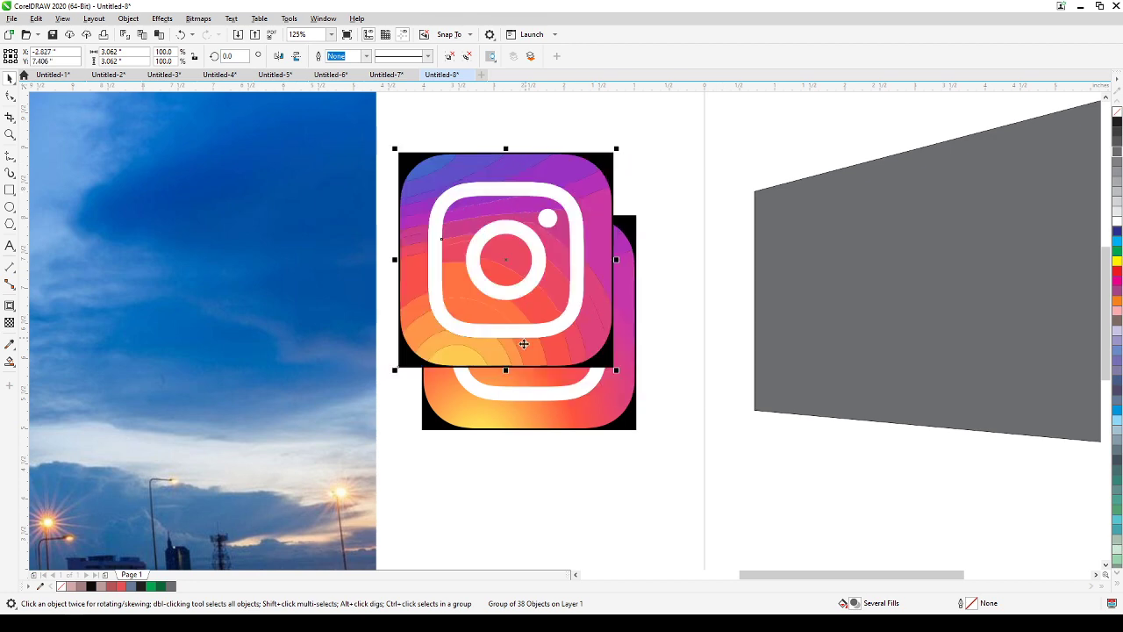
click(524, 423)
key(Delete)
drag(509, 259, 537, 311)
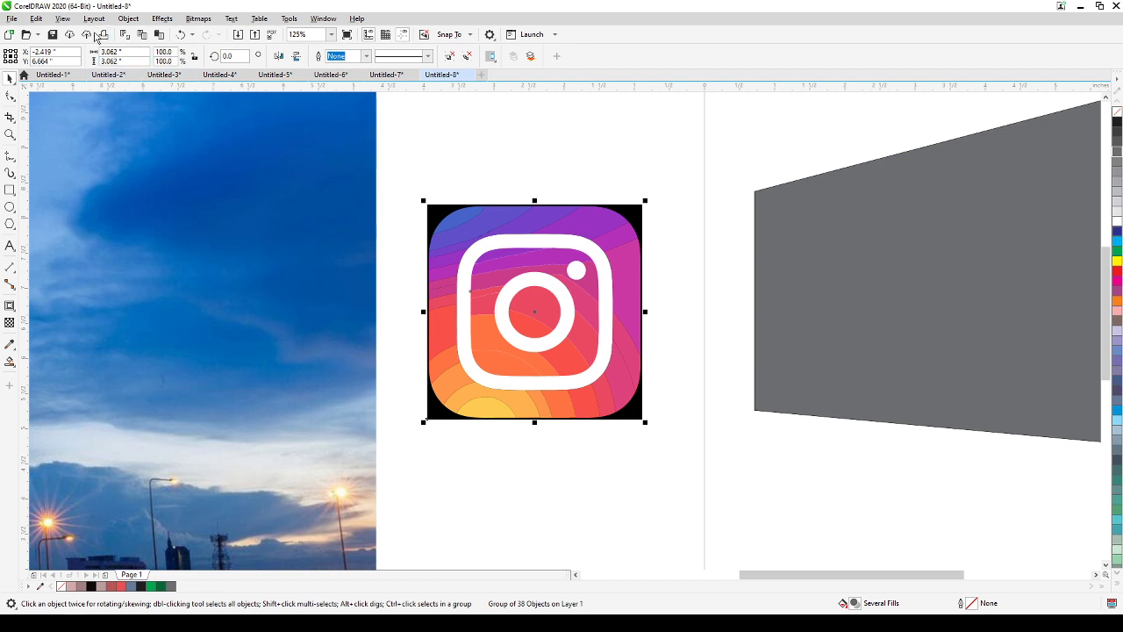
Step: Examine the traced logo's outlines in Wireframe view, then restore Enhanced view
click(62, 19)
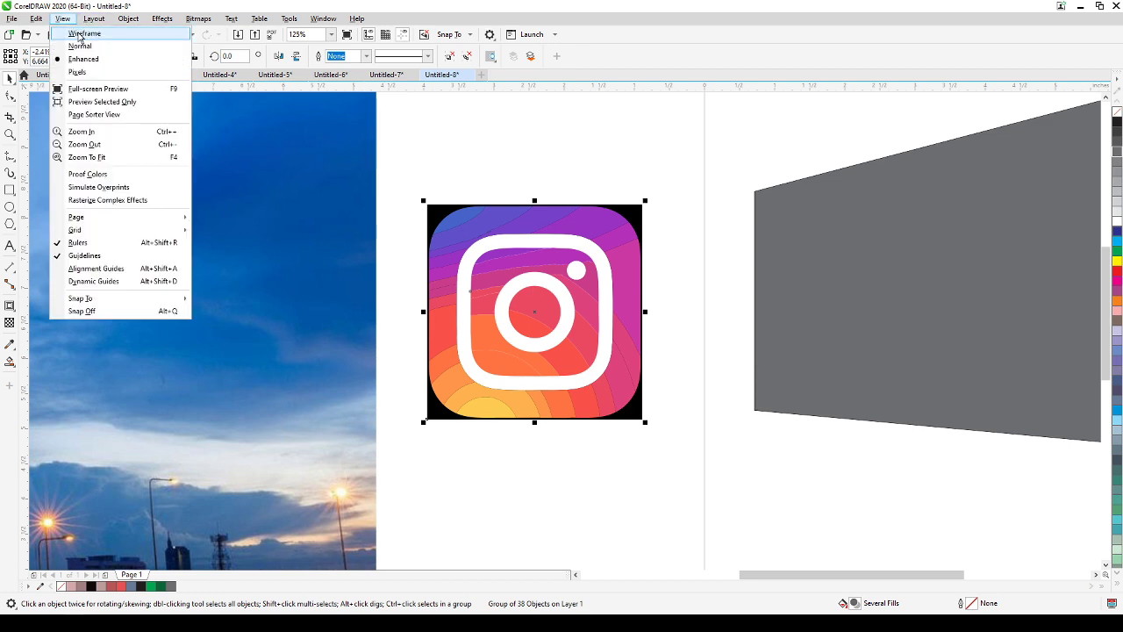
click(80, 34)
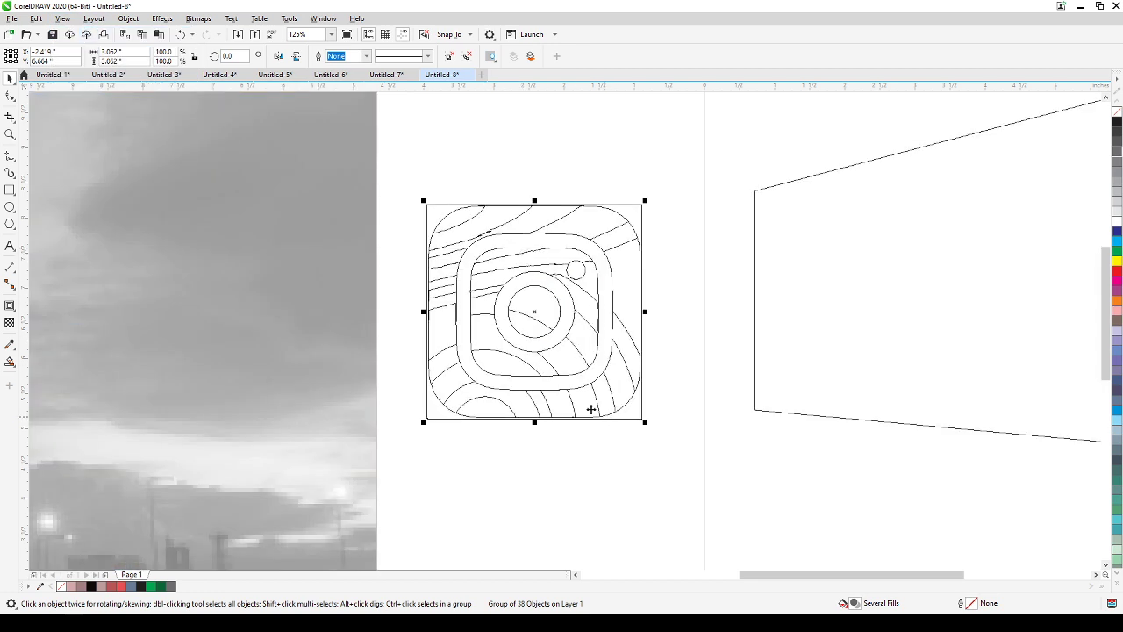
click(66, 20)
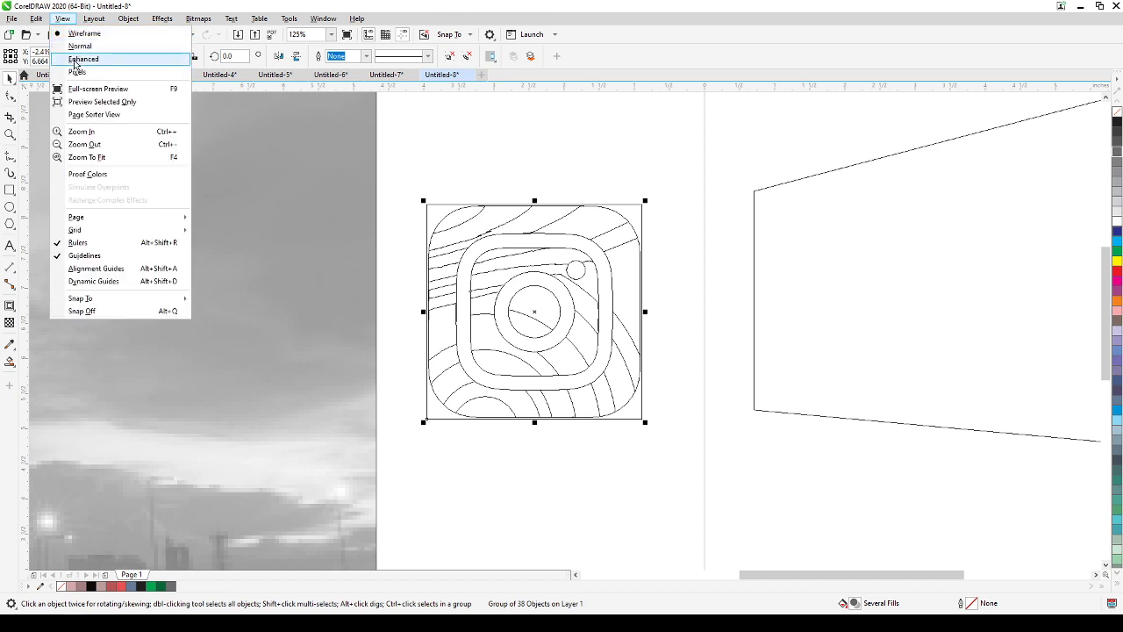
click(75, 60)
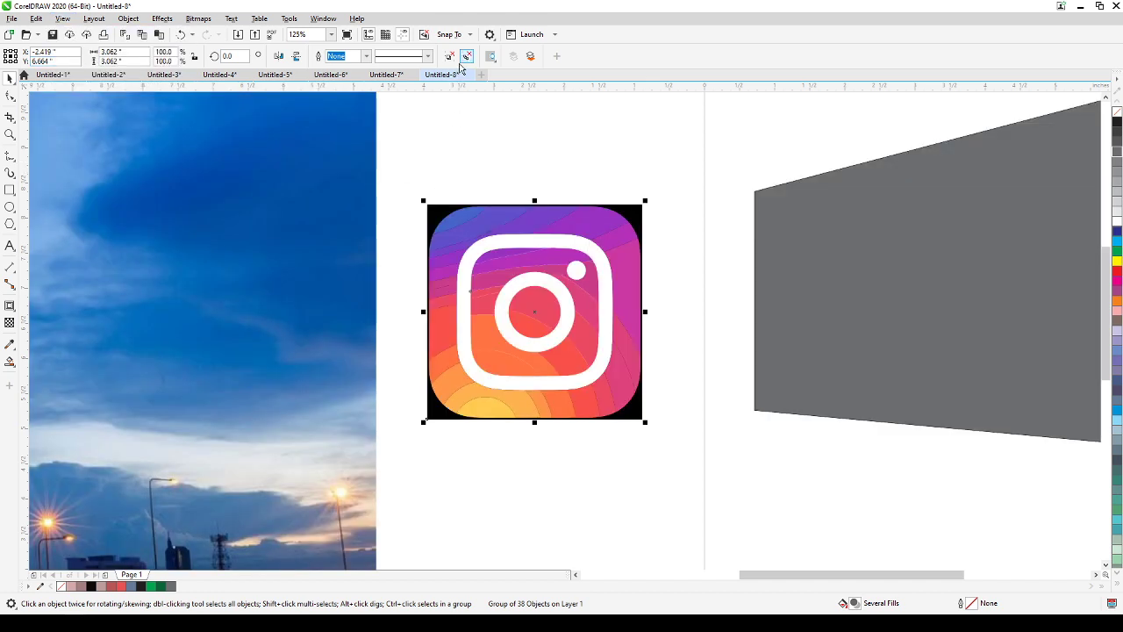
Step: Delete the black background square from the ungrouped traced logo and group all the remaining logo shapes
click(496, 182)
click(434, 213)
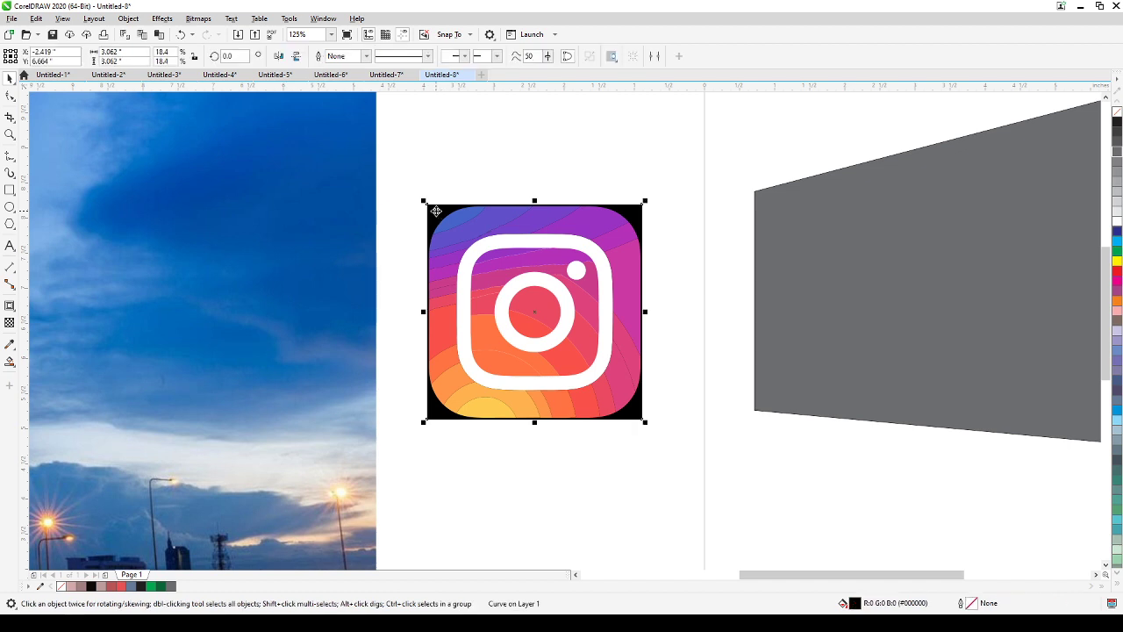
key(Delete)
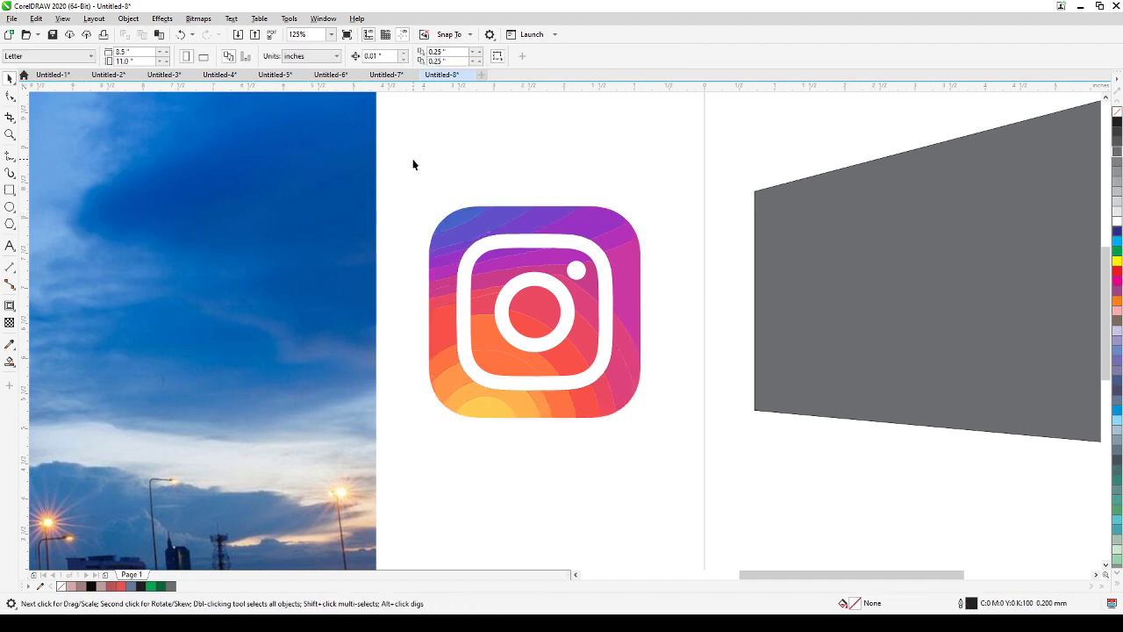
drag(533, 322, 697, 479)
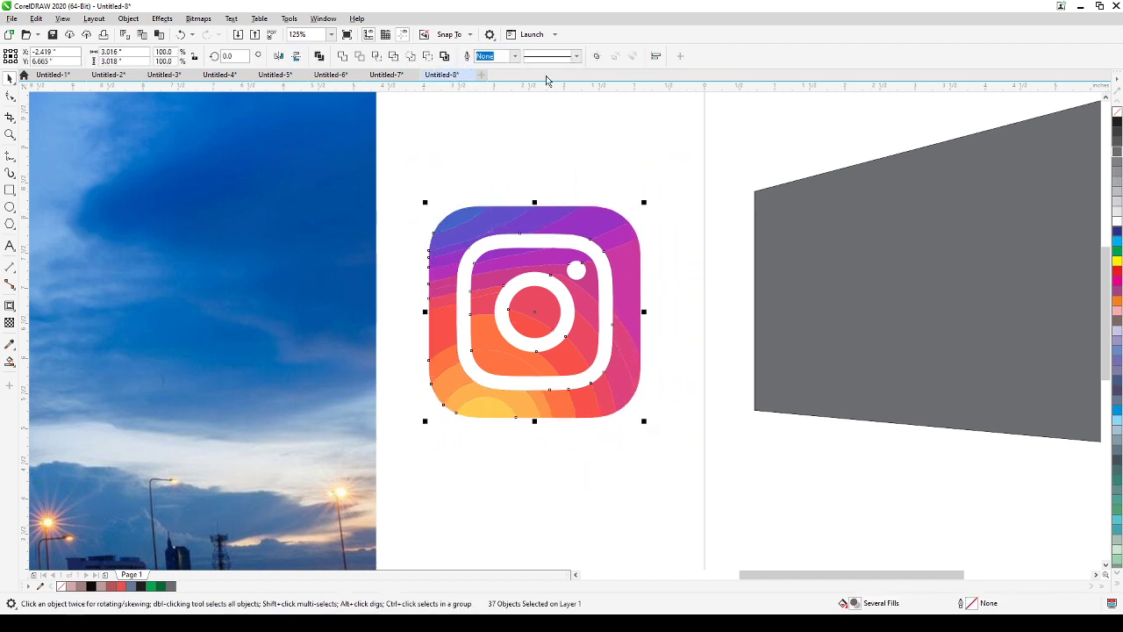
key(ctrl+g)
Step: Move the grouped logo onto the billboard picture's upper-left area and scale it to about 45.4%
scroll(623, 217, down, 3)
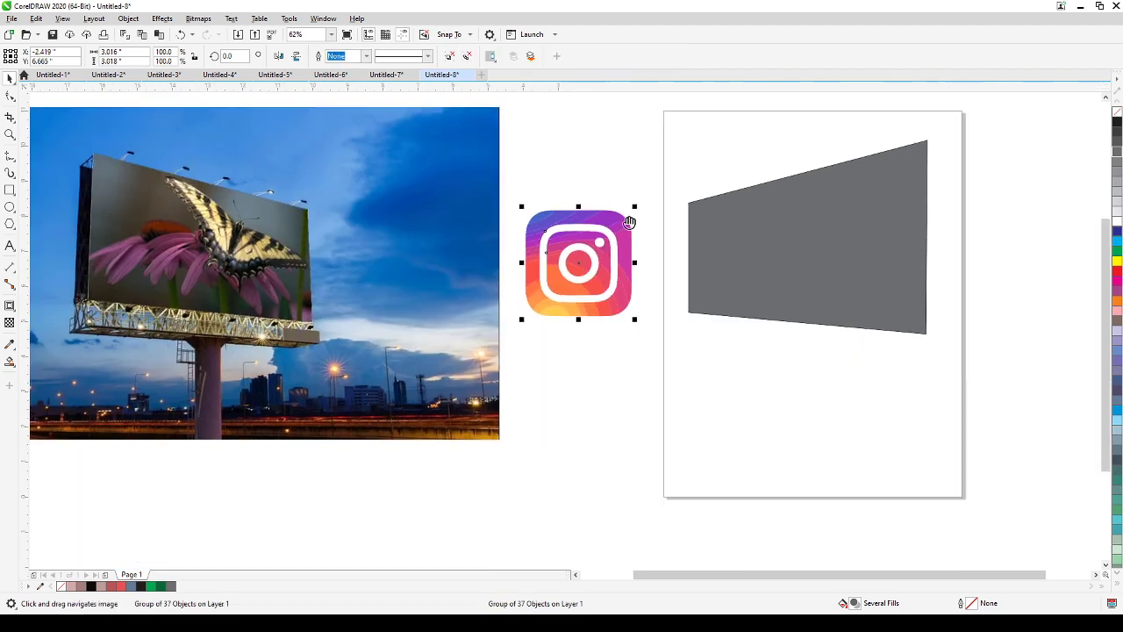
drag(623, 216, 826, 266)
drag(792, 311, 365, 278)
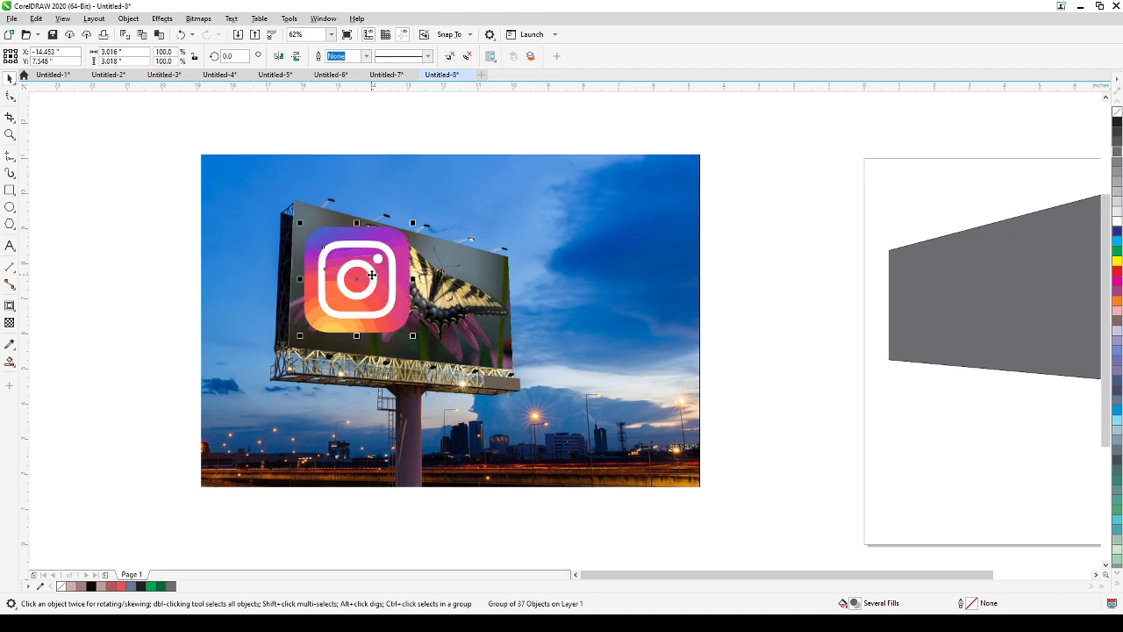
scroll(366, 277, up, 4)
scroll(372, 276, down, 2)
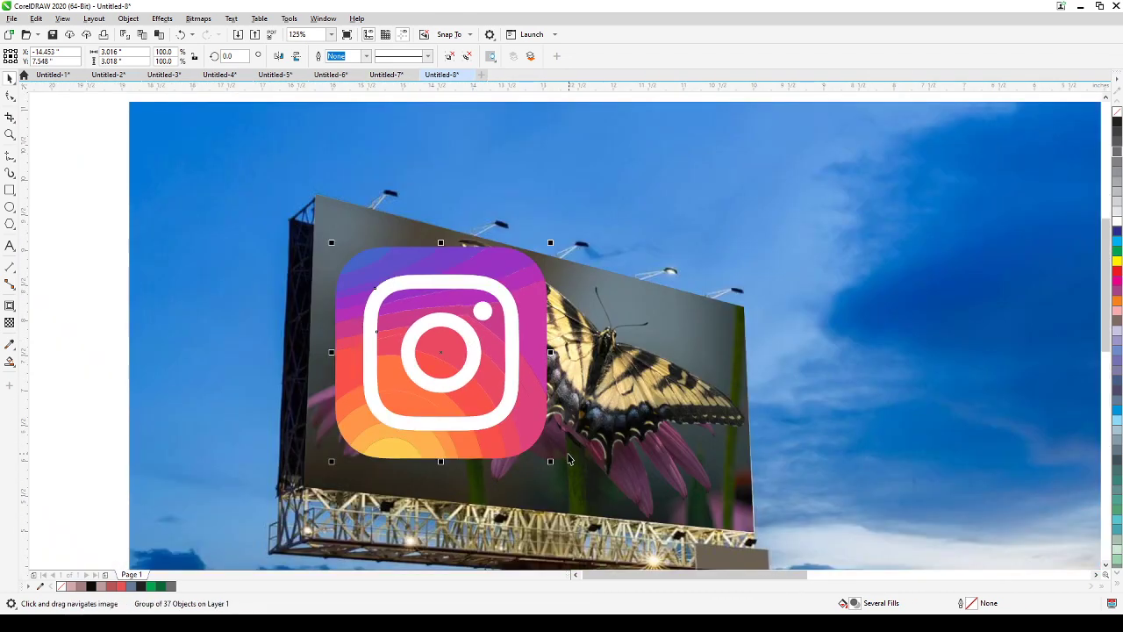
drag(550, 460, 435, 345)
drag(392, 316, 386, 296)
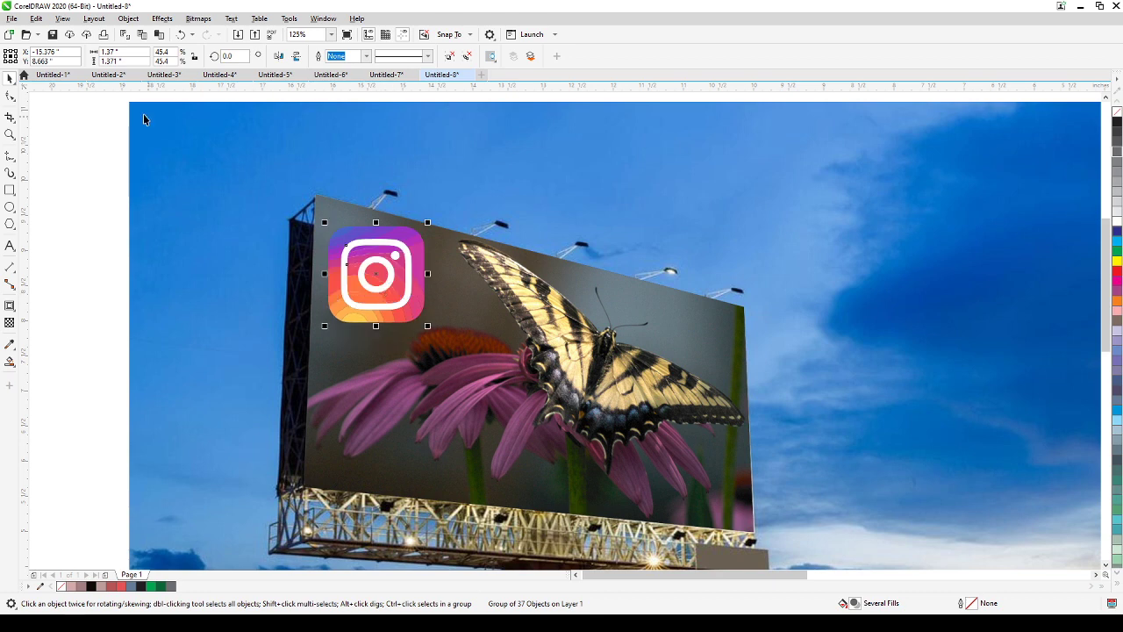
Step: Add perspective to the grouped logo and adjust its corners to follow the slant of the billboard
click(128, 19)
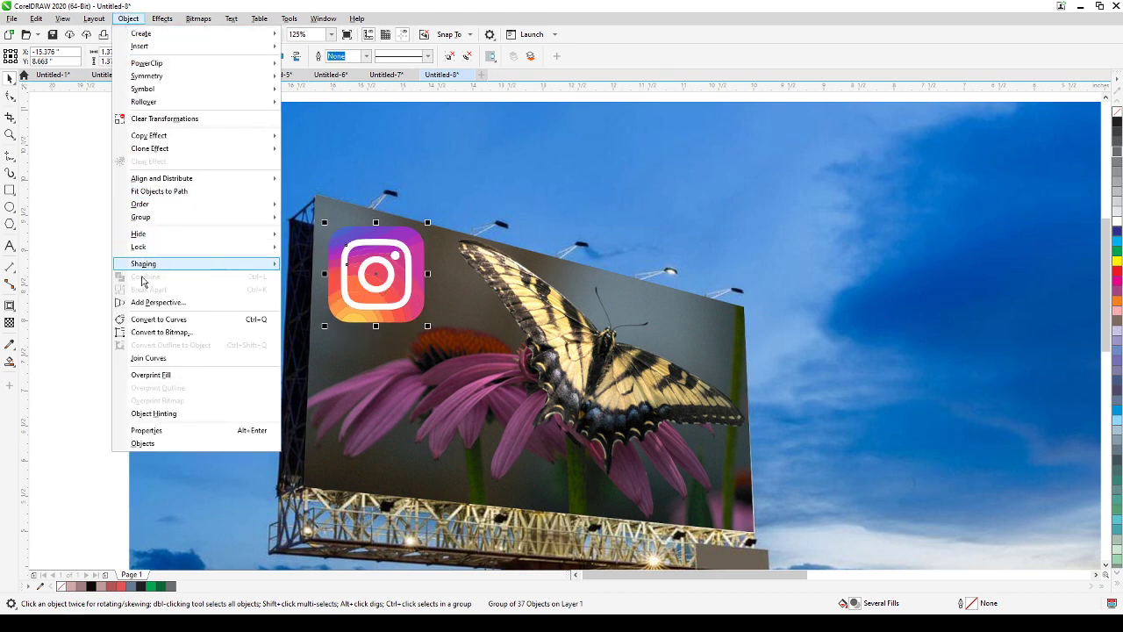
click(151, 302)
scroll(379, 246, up, 2)
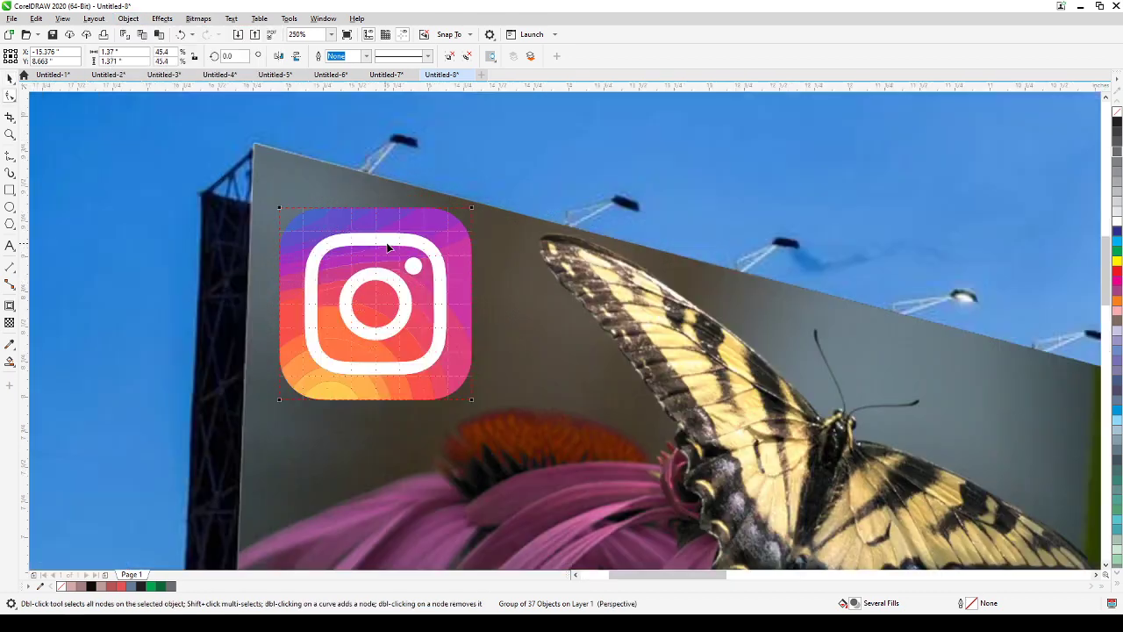
drag(473, 207, 475, 243)
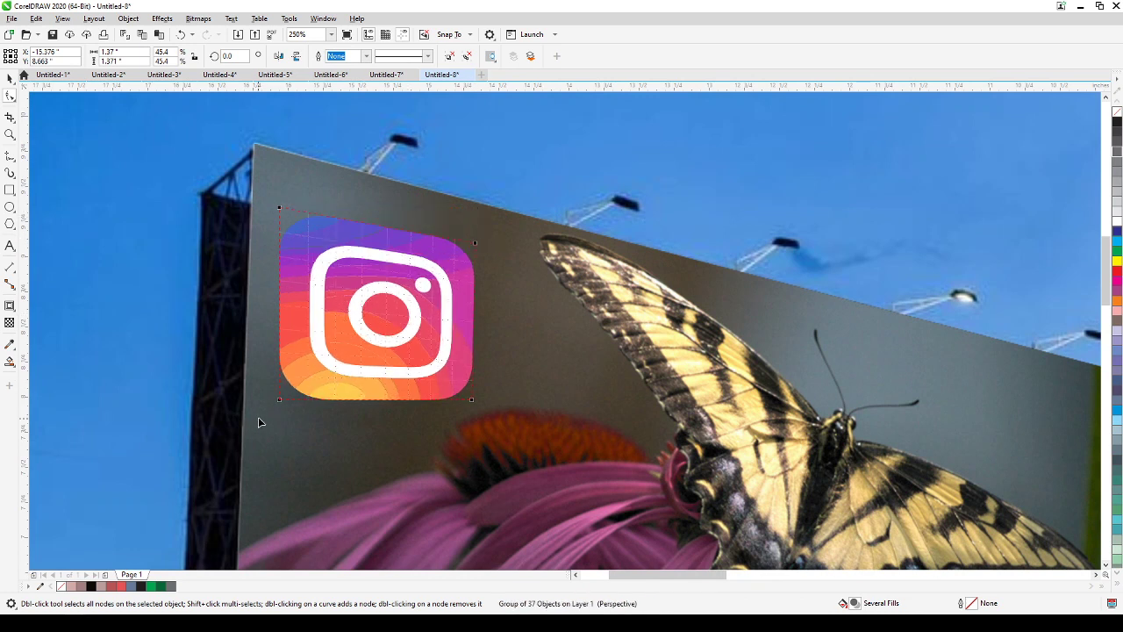
drag(281, 403, 276, 401)
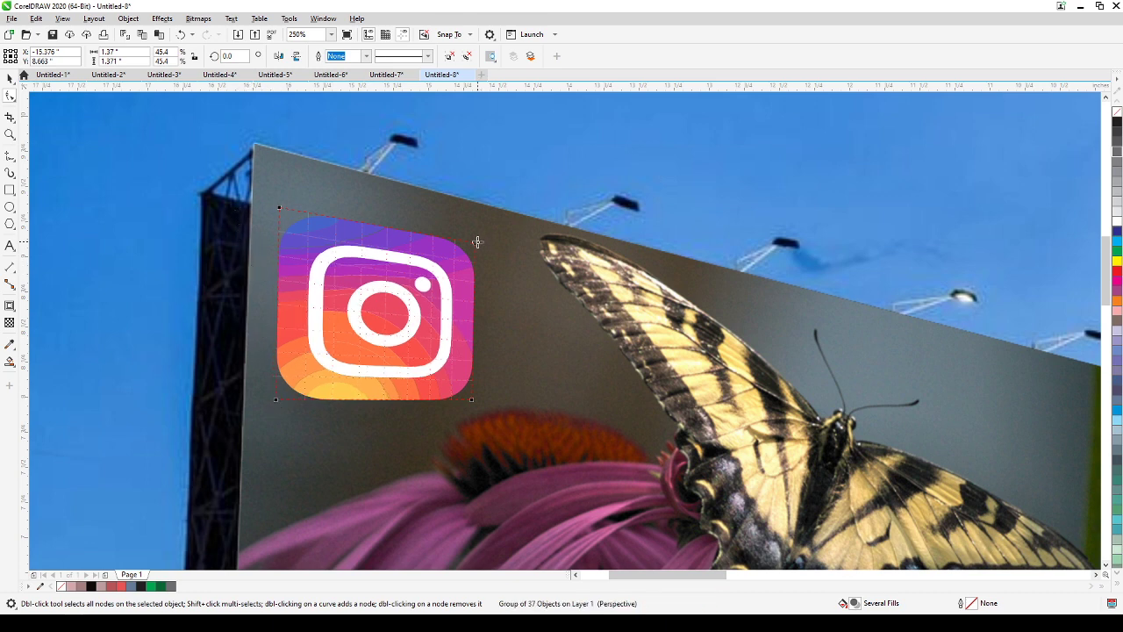
drag(476, 243, 472, 252)
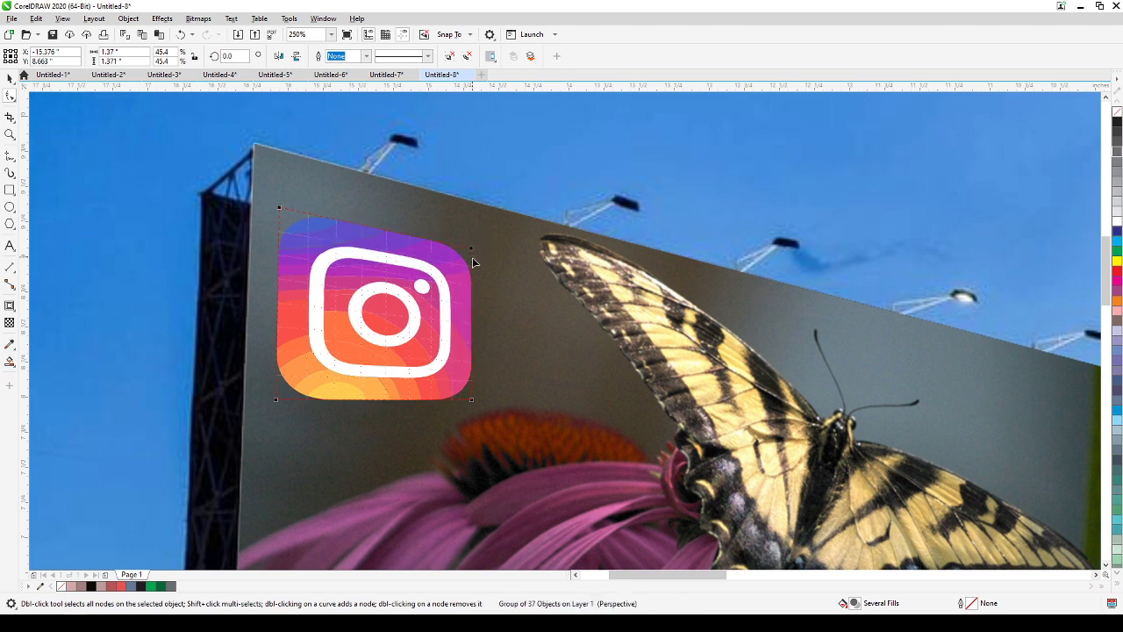
drag(472, 399, 468, 401)
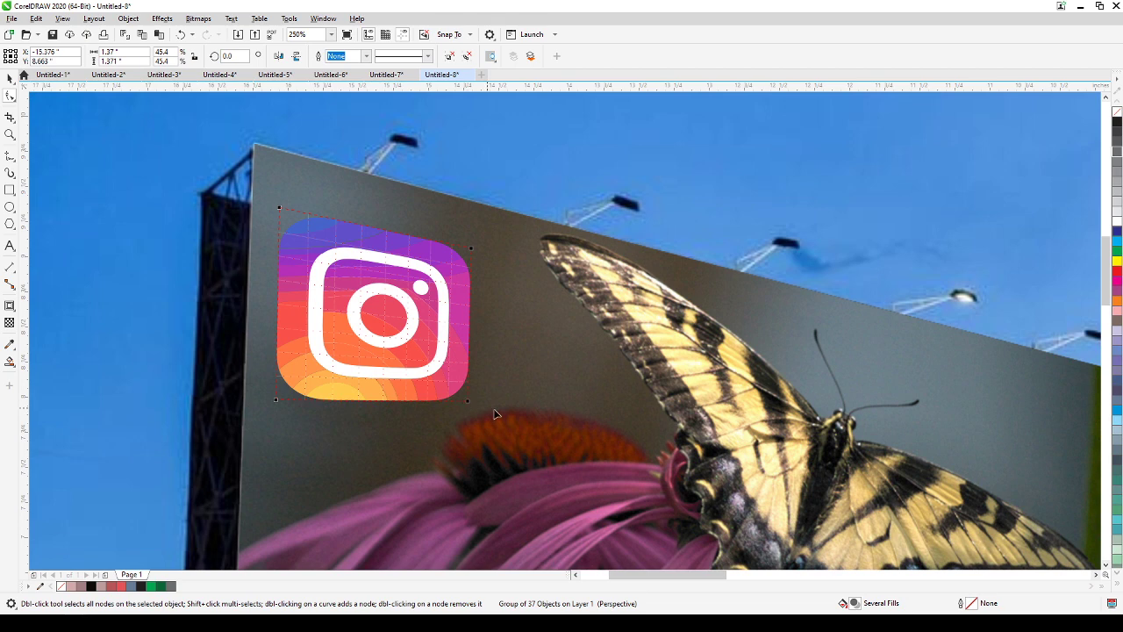
scroll(527, 433, down, 3)
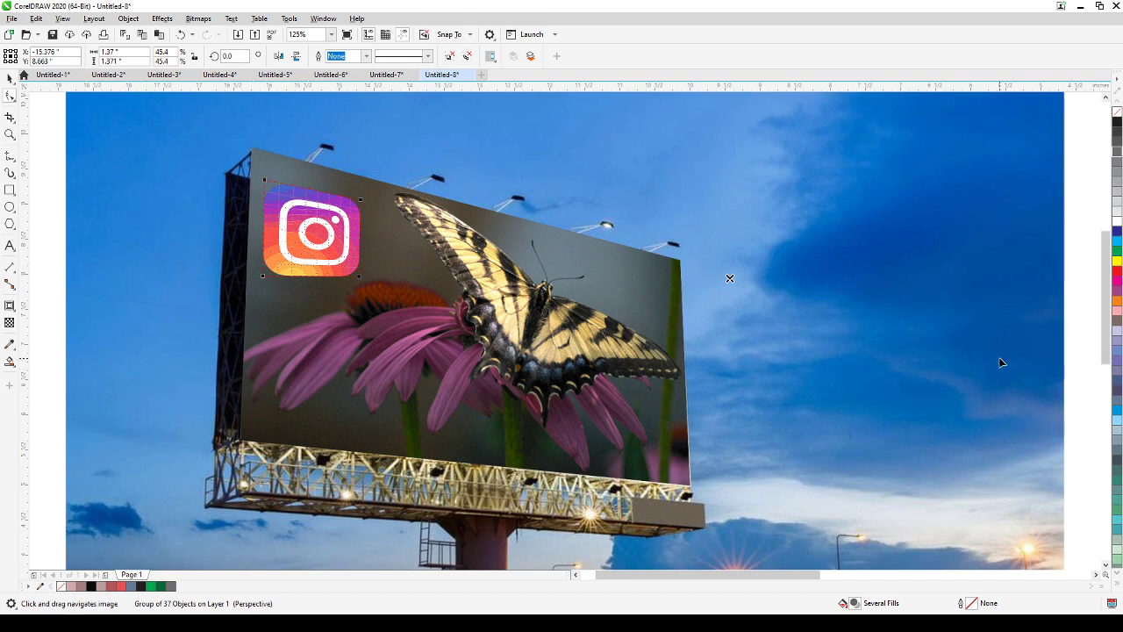
scroll(1001, 362, down, 2)
drag(998, 363, 722, 305)
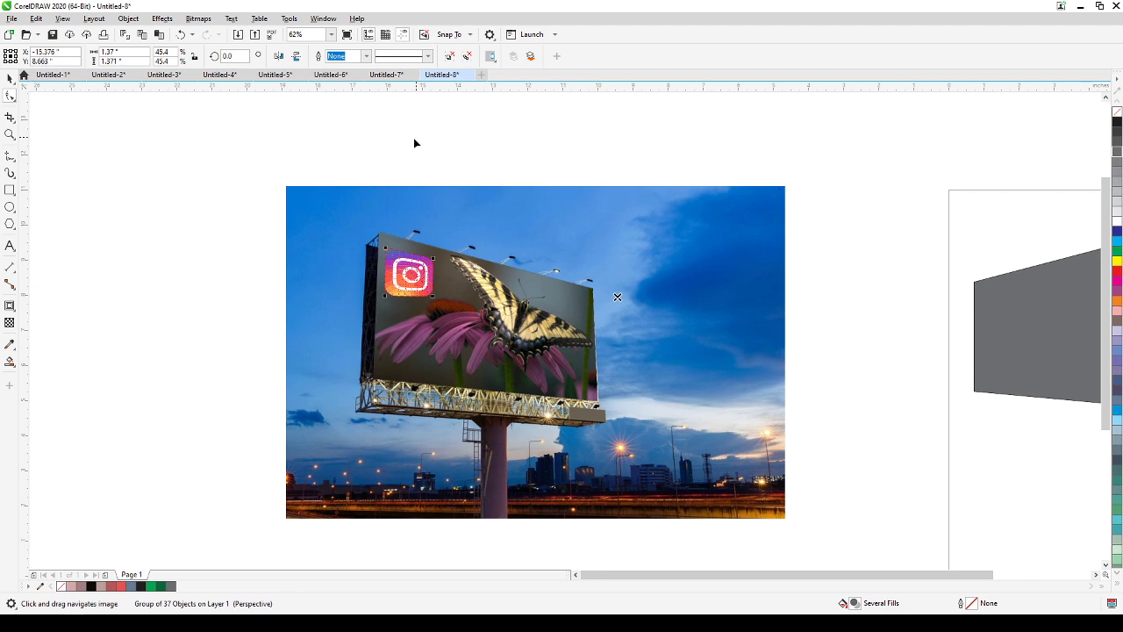
Step: Draw a straight freehand line about 19.85 in wide along the billboard's top edge, extending past the photo towards the grey shape
scroll(462, 272, up, 2)
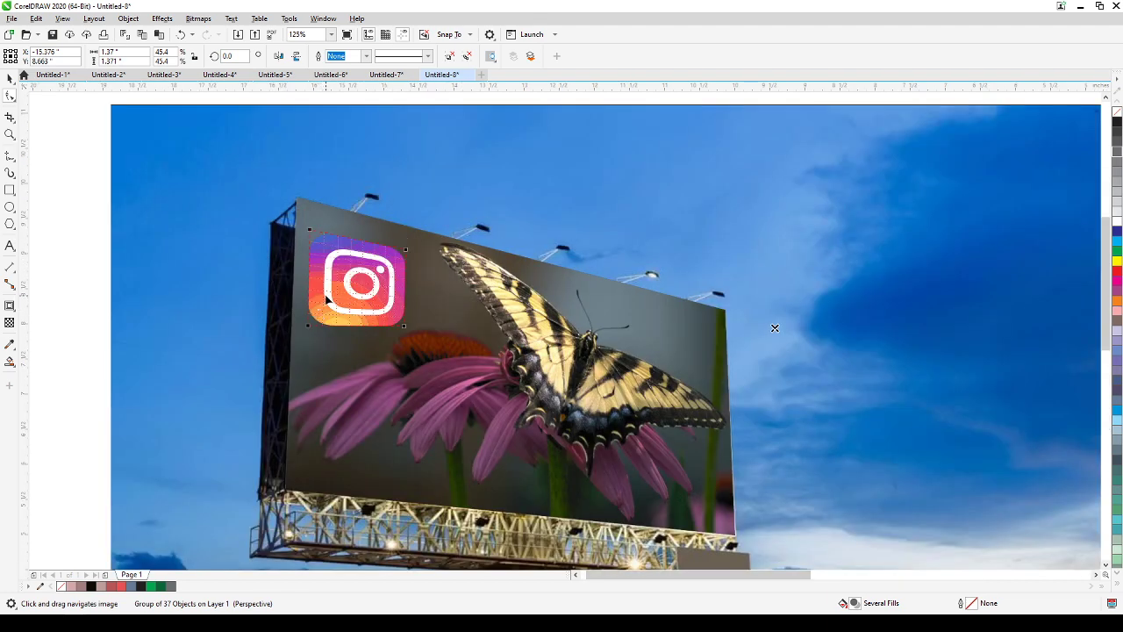
scroll(326, 300, down, 2)
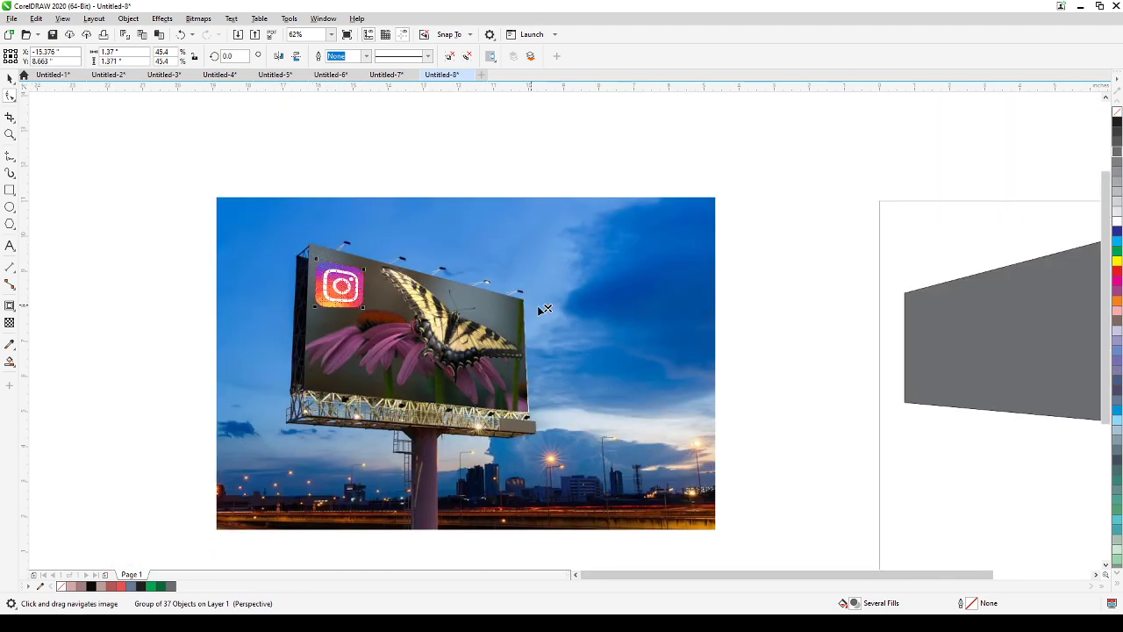
click(10, 158)
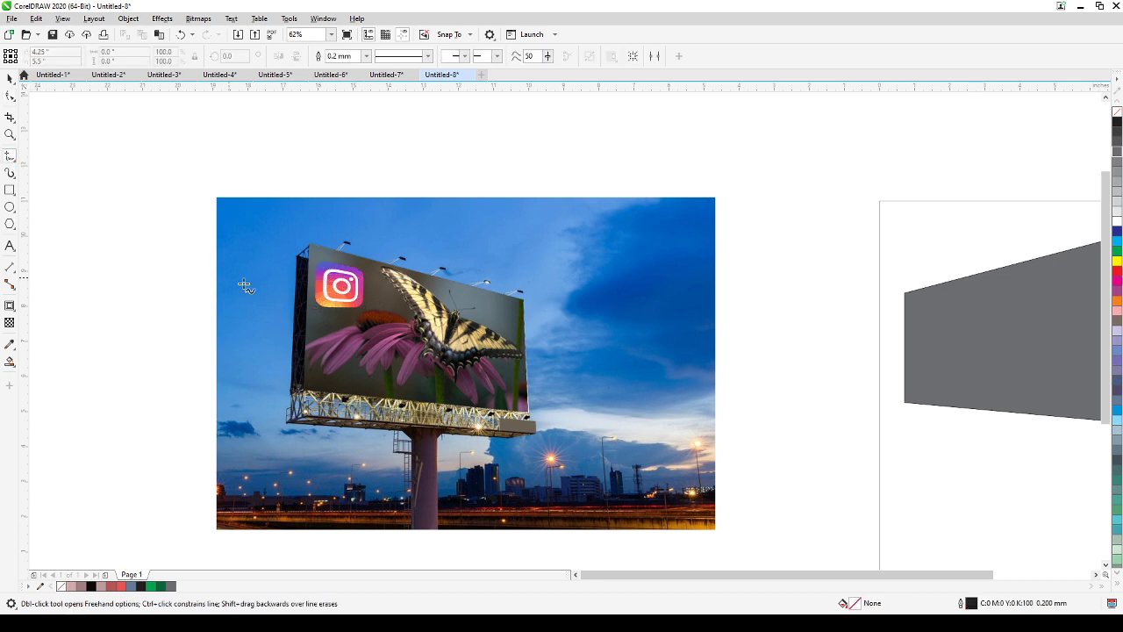
click(309, 246)
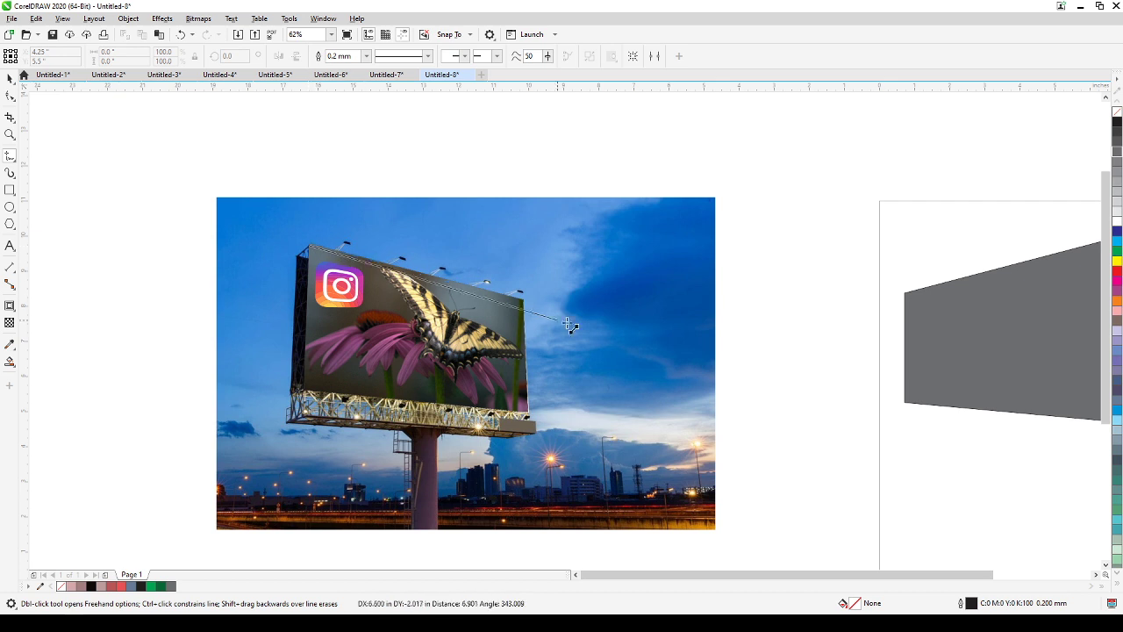
click(1010, 427)
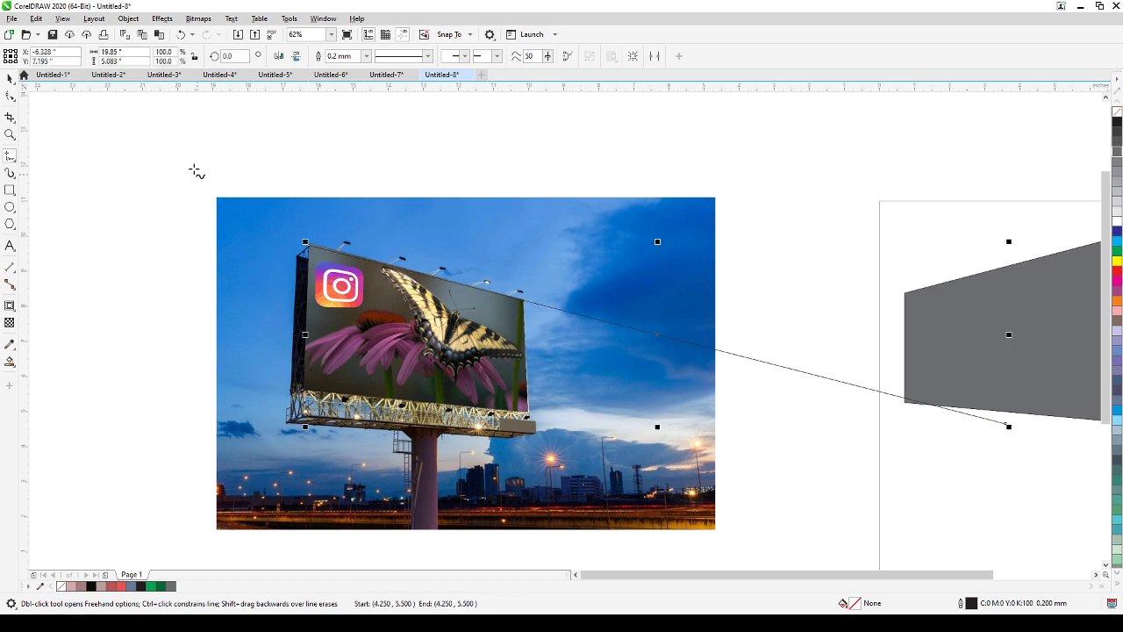
key(Escape)
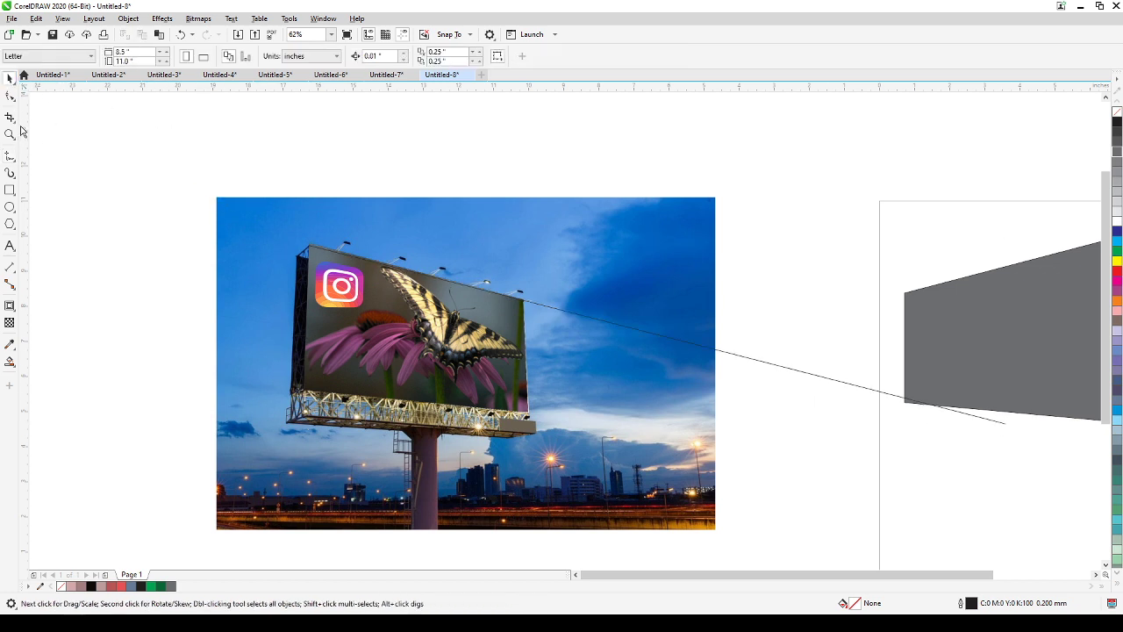
Step: Draw a straight line about 25 in wide along the billboard's bottom edge, extending across the page with the grey shape
click(303, 390)
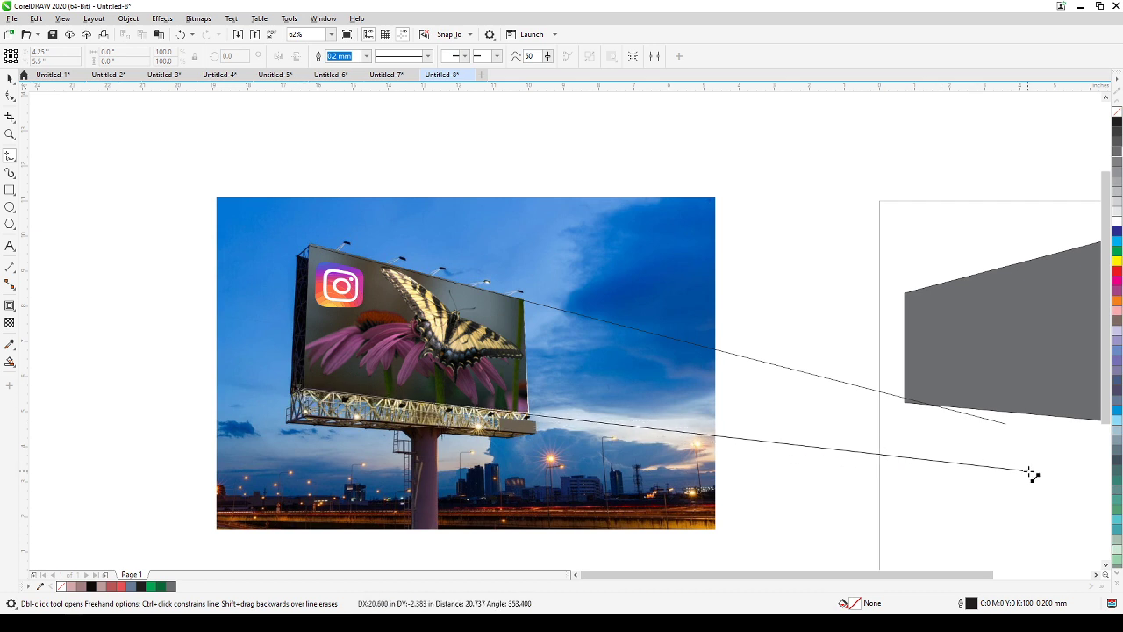
drag(1065, 484, 845, 457)
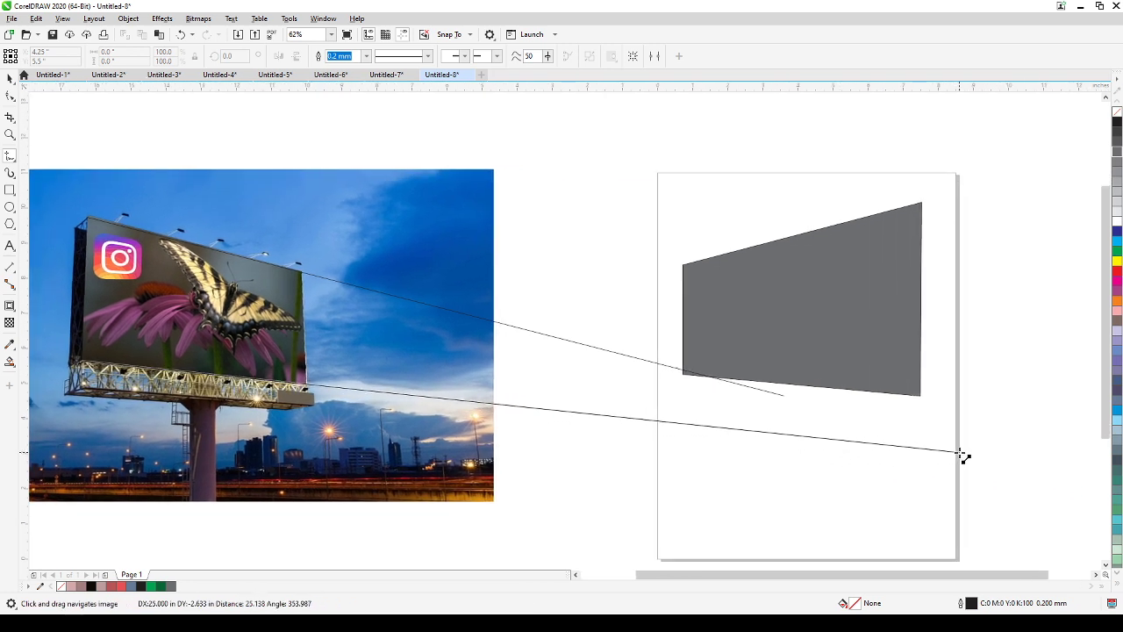
click(963, 455)
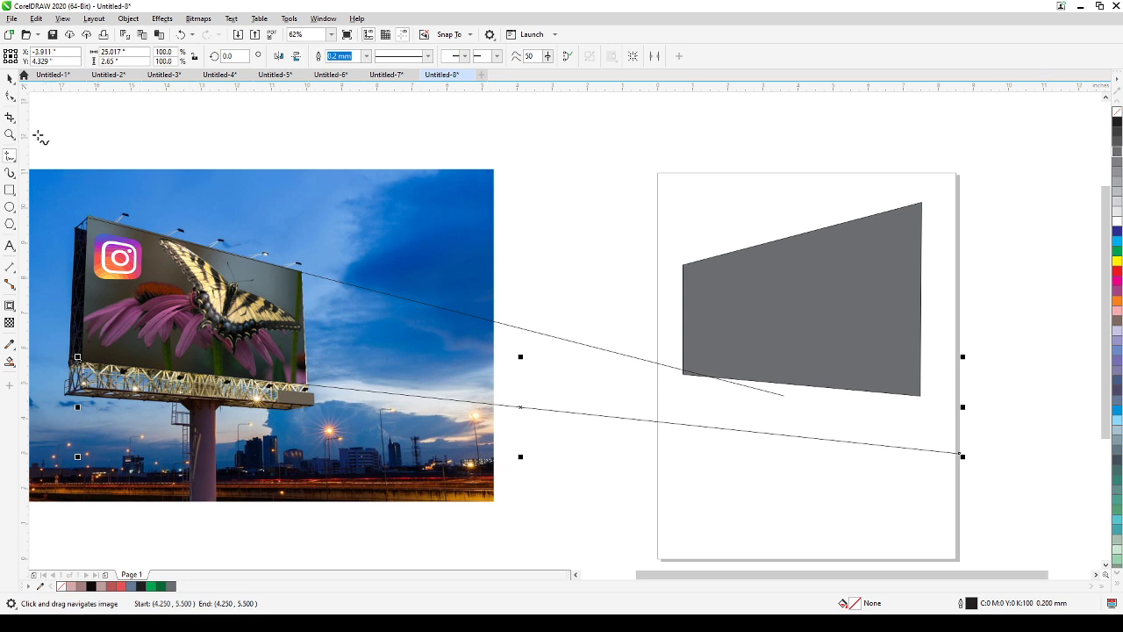
Step: Extend the far ends of the top and bottom edge lines until they meet at a common vanishing point
click(10, 78)
click(602, 353)
click(10, 95)
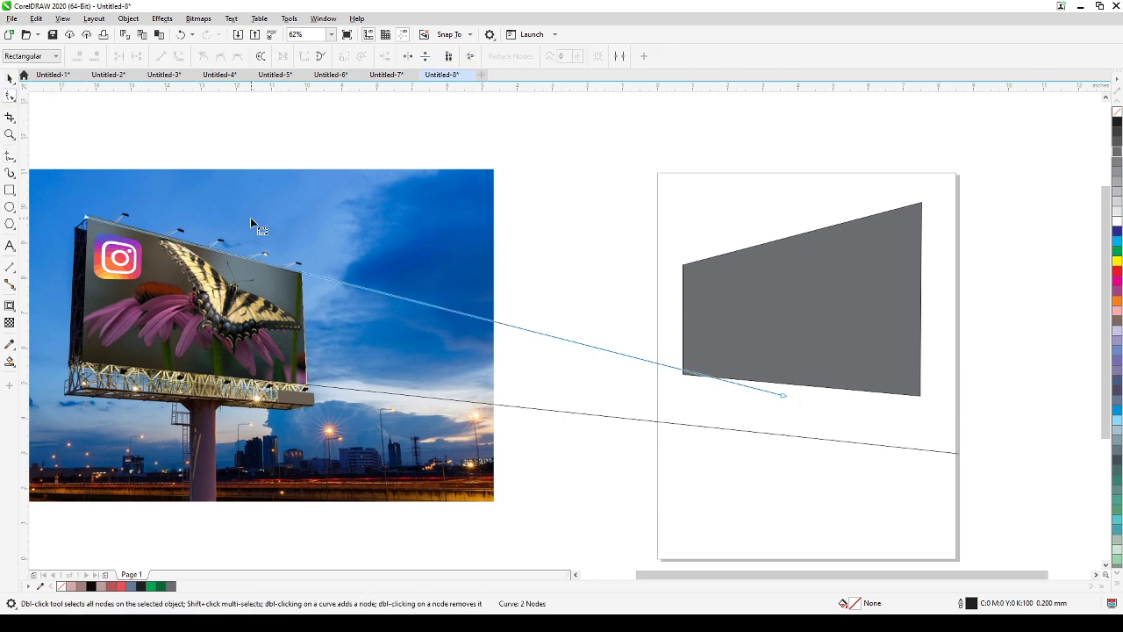
drag(782, 398, 1053, 469)
click(957, 454)
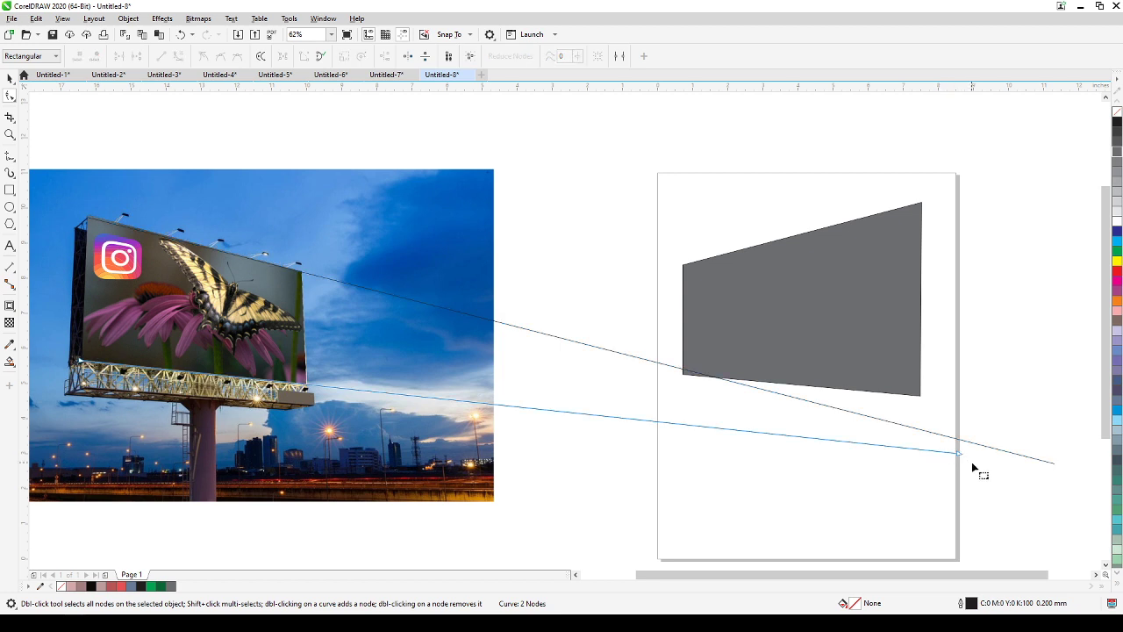
drag(960, 455, 1066, 466)
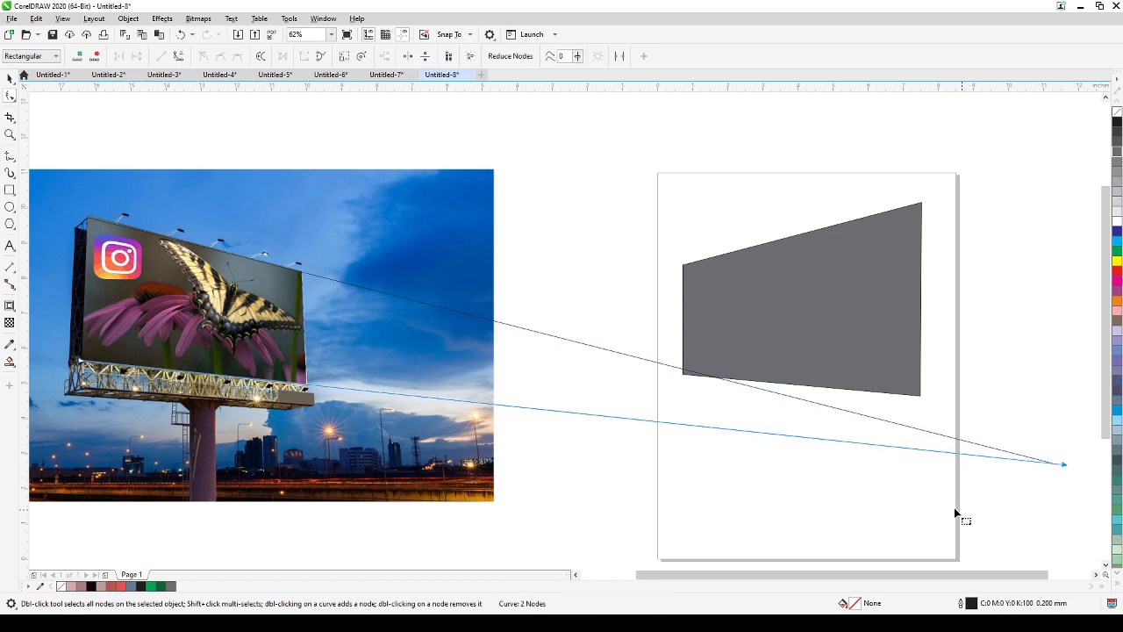
click(7, 78)
click(546, 265)
Step: Draw two straight guide lines from the logo's upper-left and lower-left corners to the vanishing point
key(h)
drag(558, 277, 577, 263)
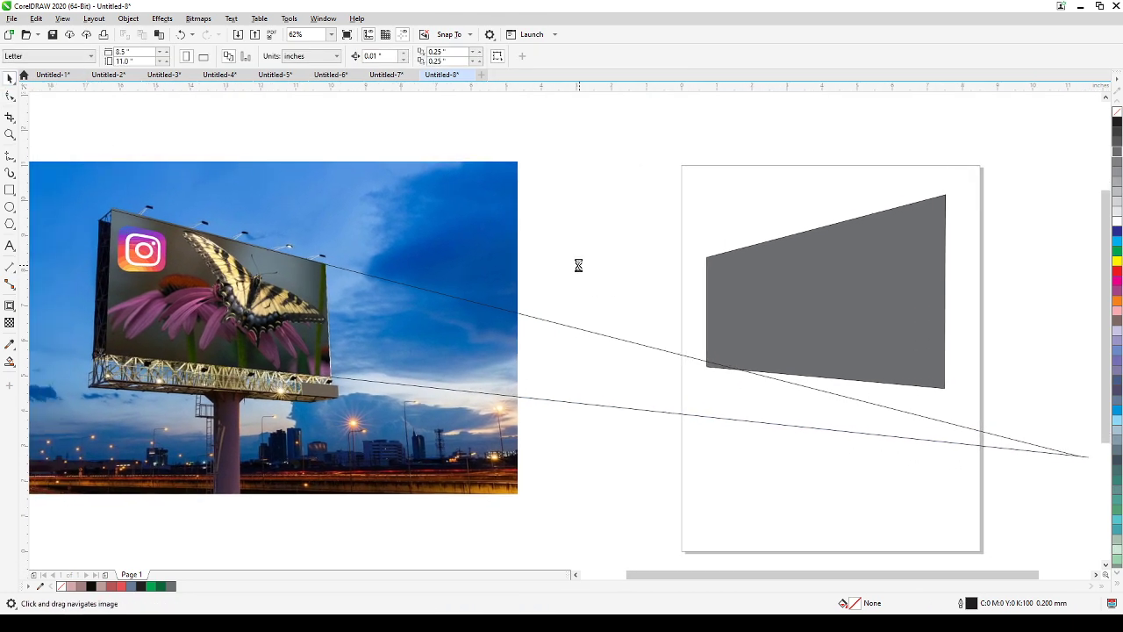
key(space)
click(130, 255)
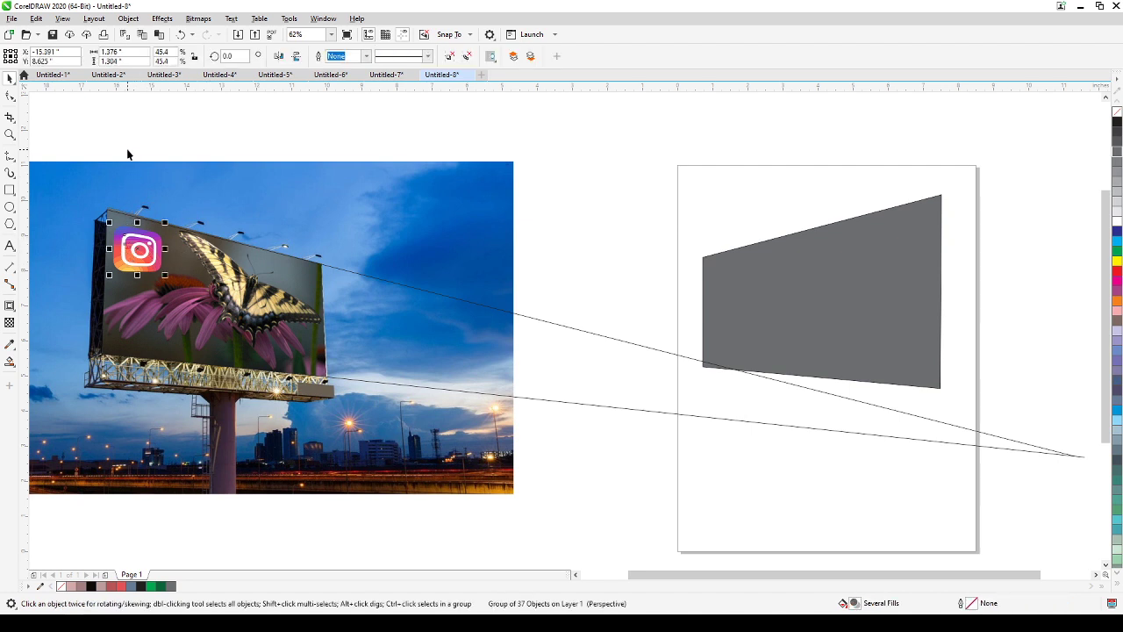
click(102, 141)
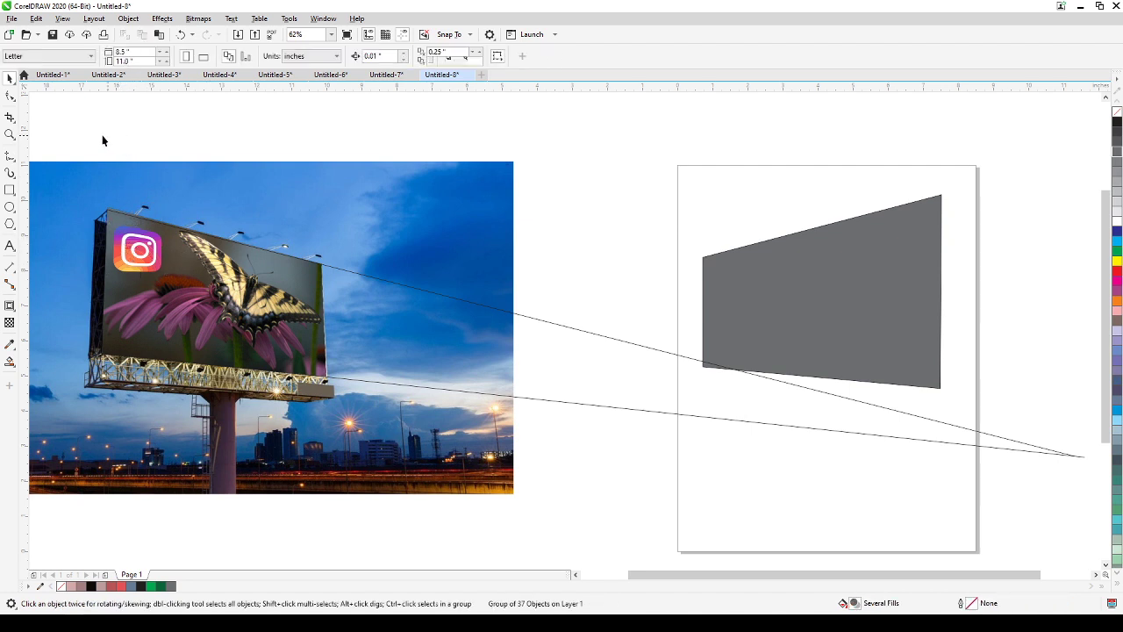
click(10, 173)
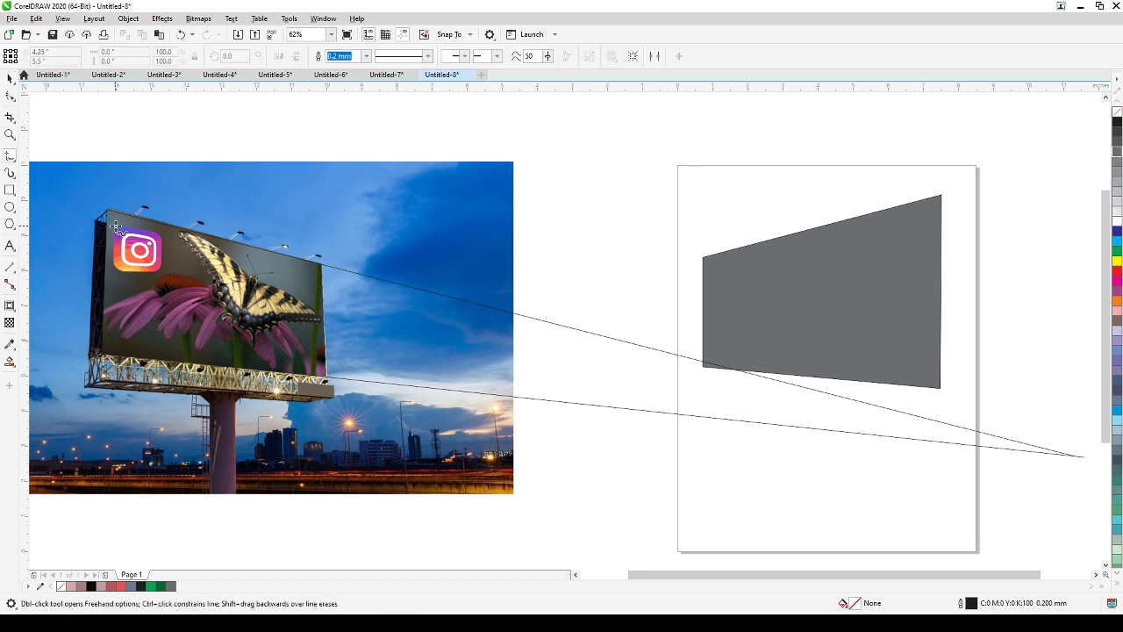
click(107, 210)
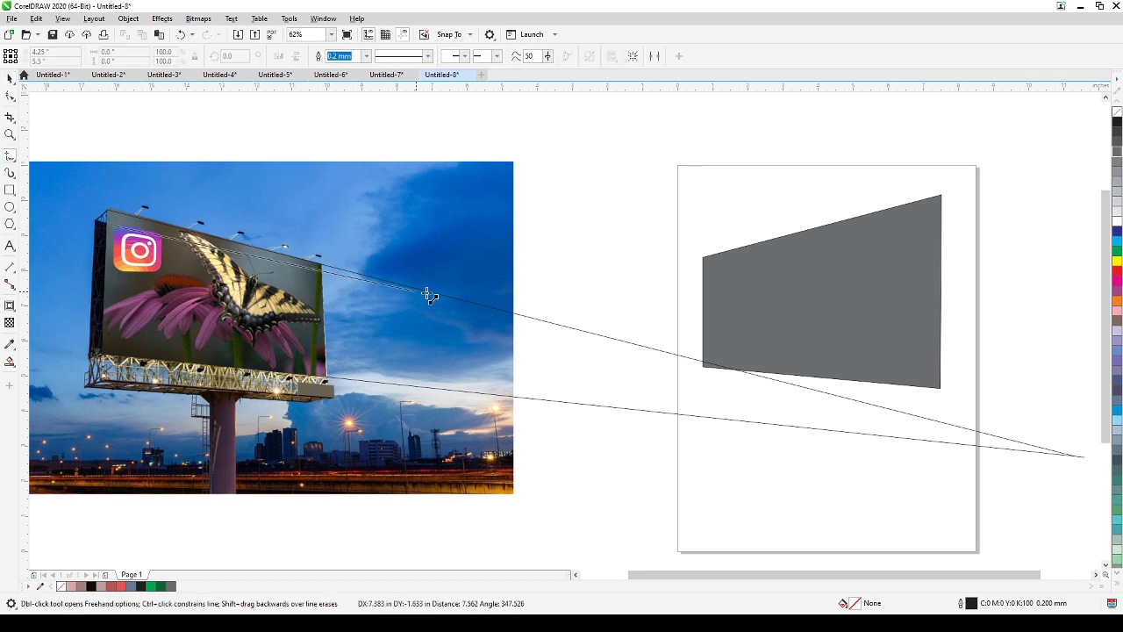
click(1081, 457)
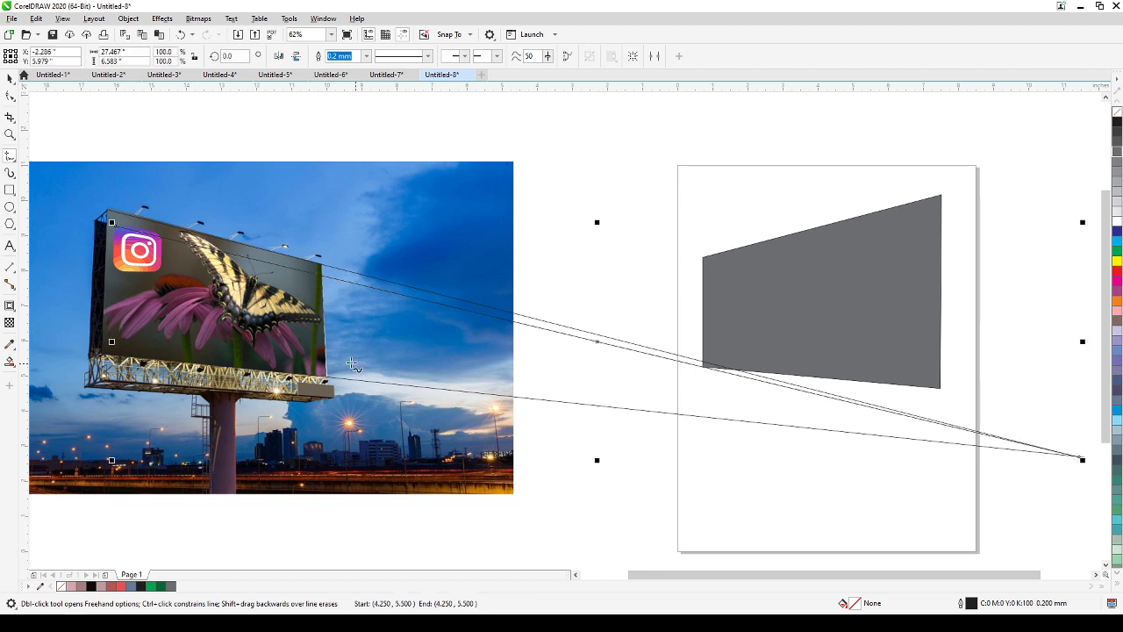
click(115, 273)
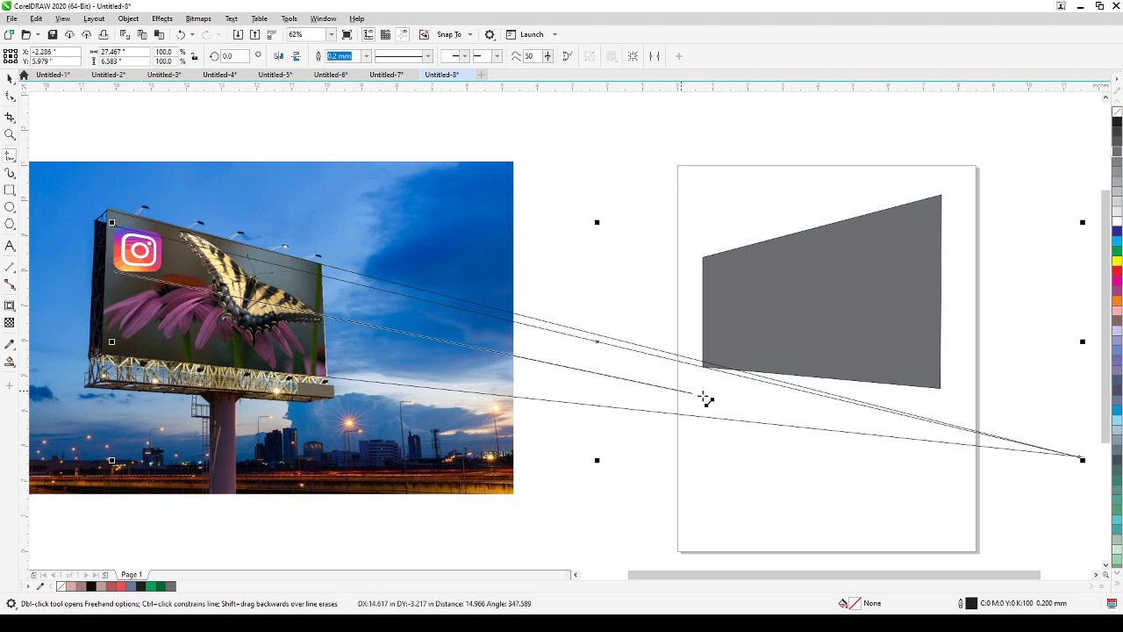
click(1082, 459)
click(9, 79)
Step: Nudge the logo slightly down and left to align its left corners with the two guide lines
scroll(138, 214, left, 3)
scroll(272, 275, up, 5)
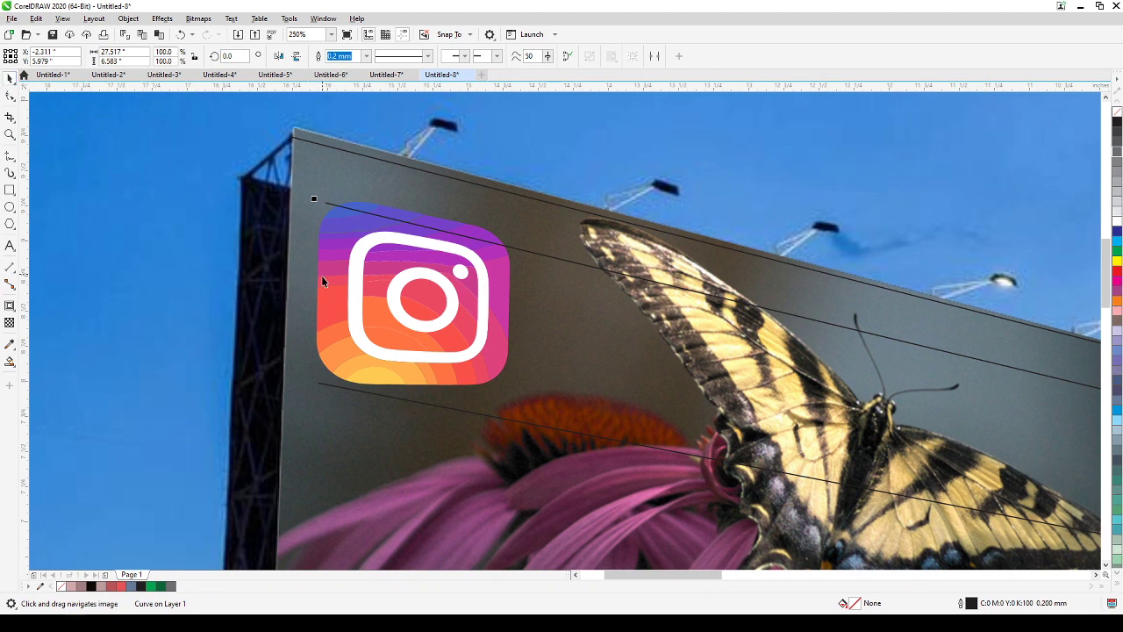
drag(362, 286, 358, 290)
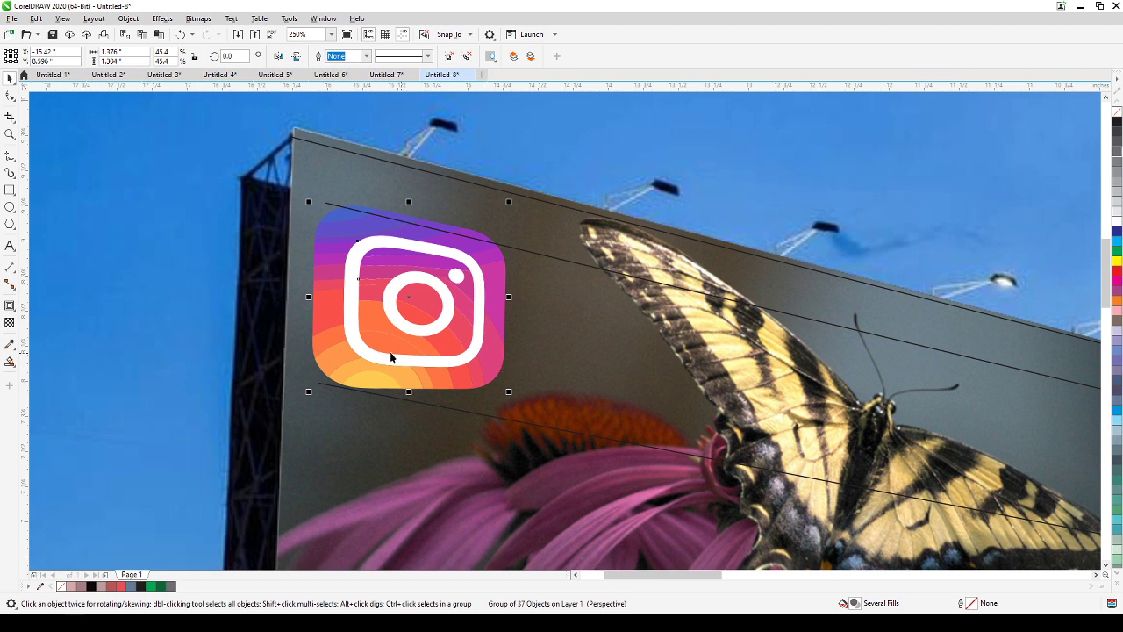
Step: Add perspective to the logo again and adjust its two right corners and lower-left corner to follow the guide lines
click(129, 19)
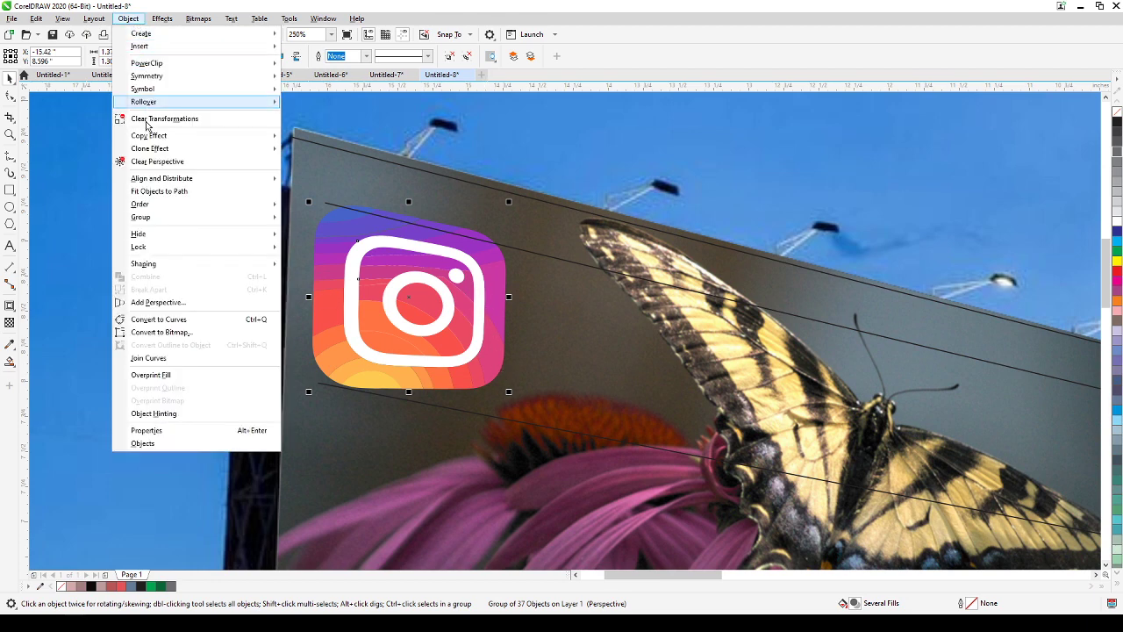
click(158, 302)
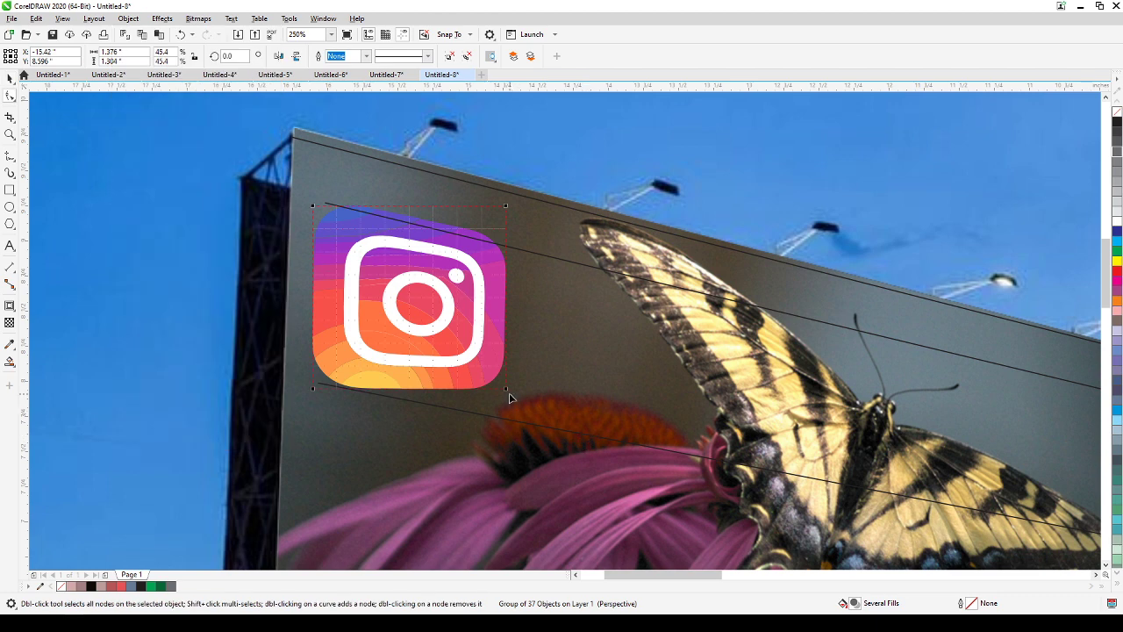
drag(507, 389, 501, 416)
drag(505, 206, 509, 216)
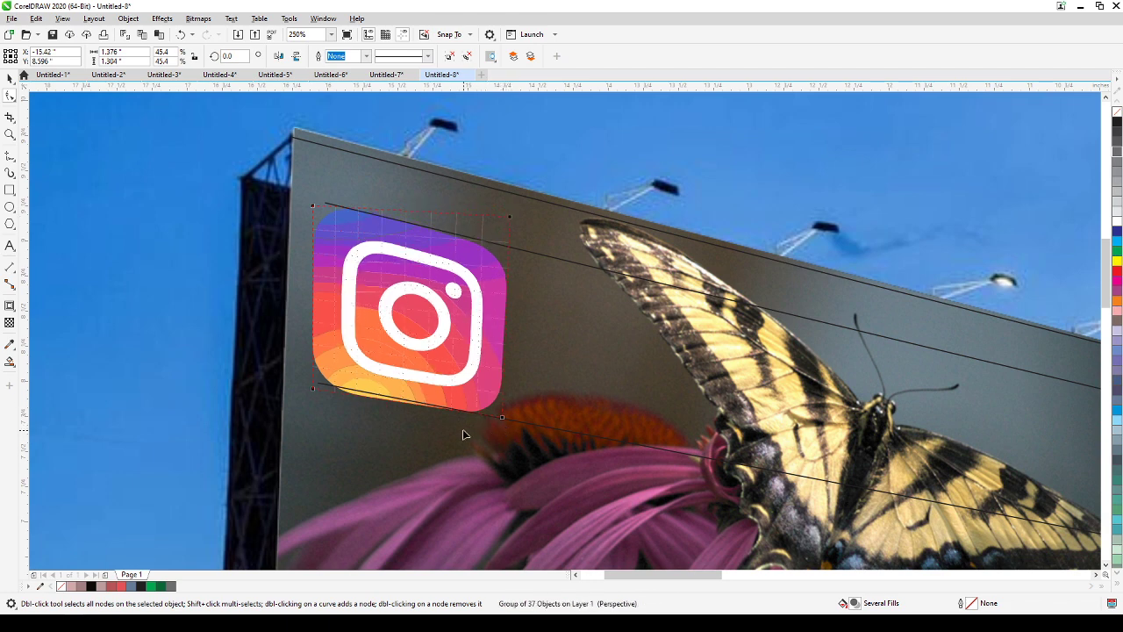
drag(310, 392, 308, 382)
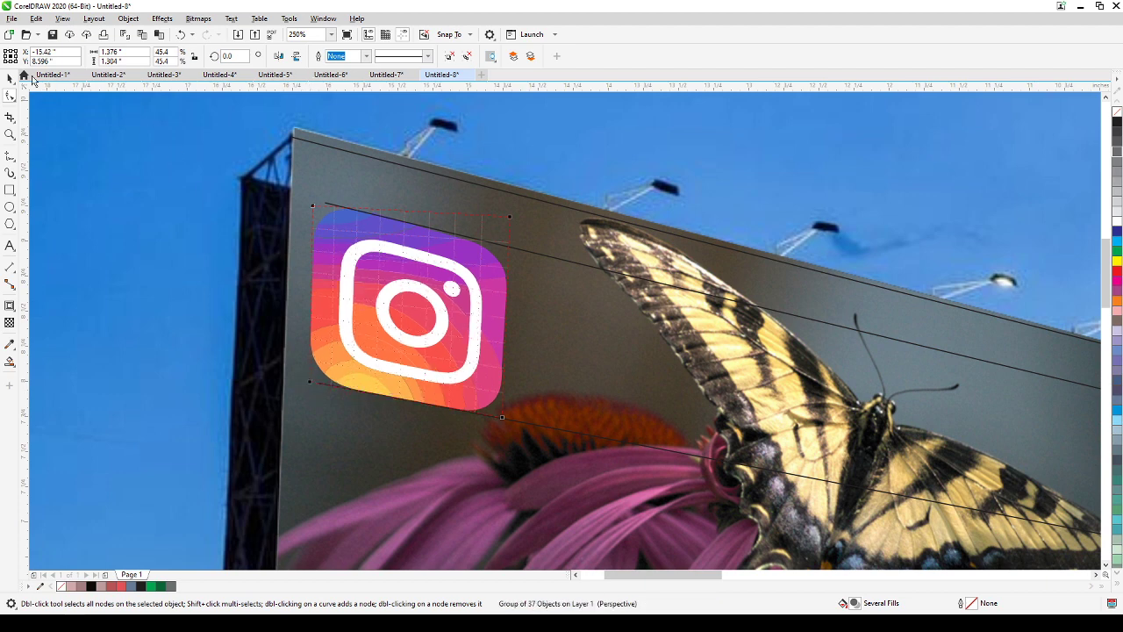
click(10, 78)
Step: Delete all four guide lines running from the billboard and logo to the vanishing point
scroll(123, 198, down, 4)
drag(123, 197, 182, 206)
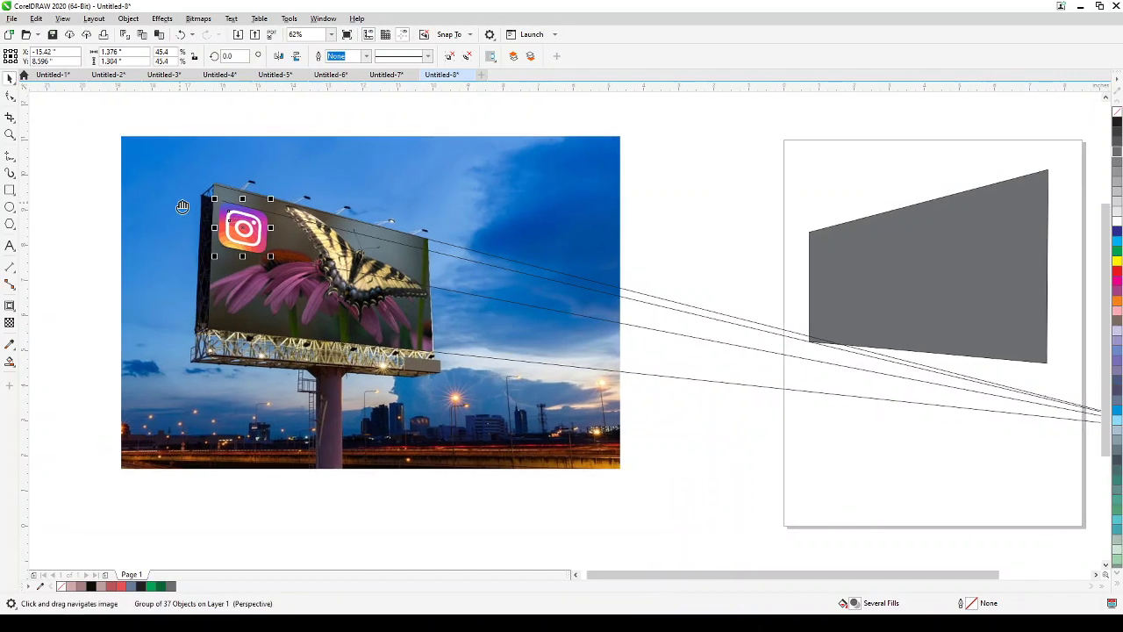
click(742, 439)
drag(992, 444, 979, 421)
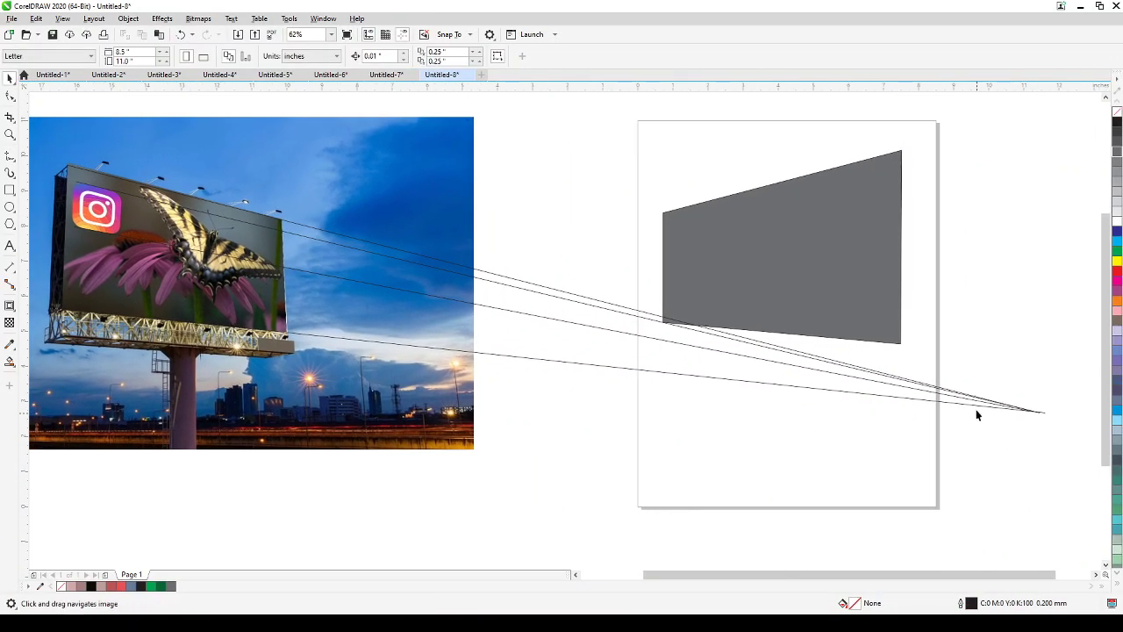
click(977, 404)
key(Delete)
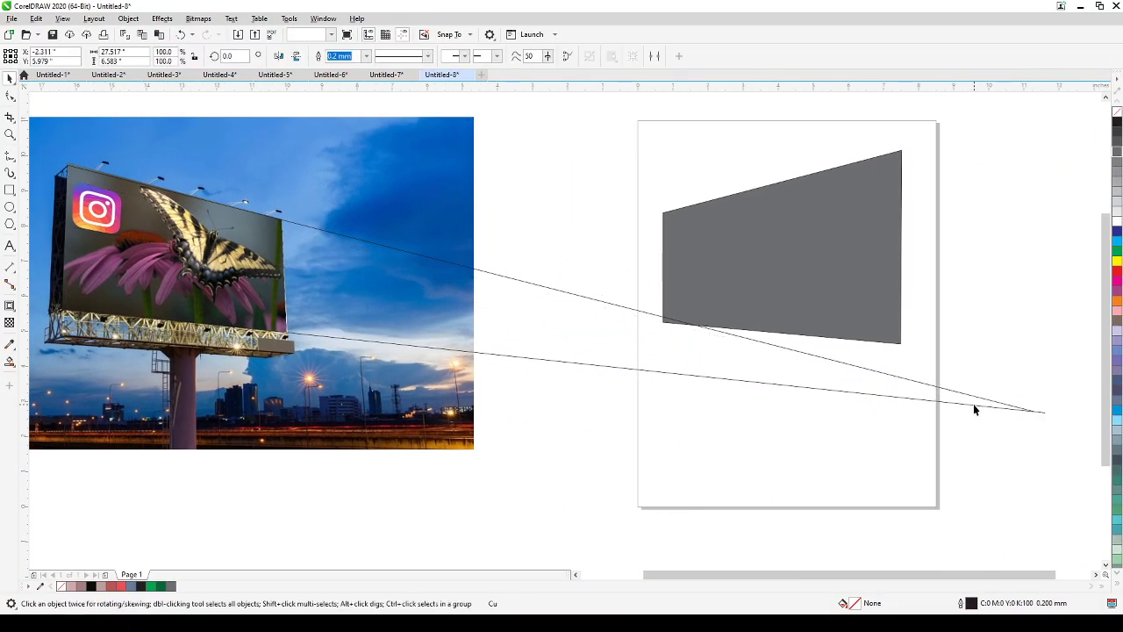
key(Delete)
click(977, 401)
key(Delete)
scroll(587, 366, left, 3)
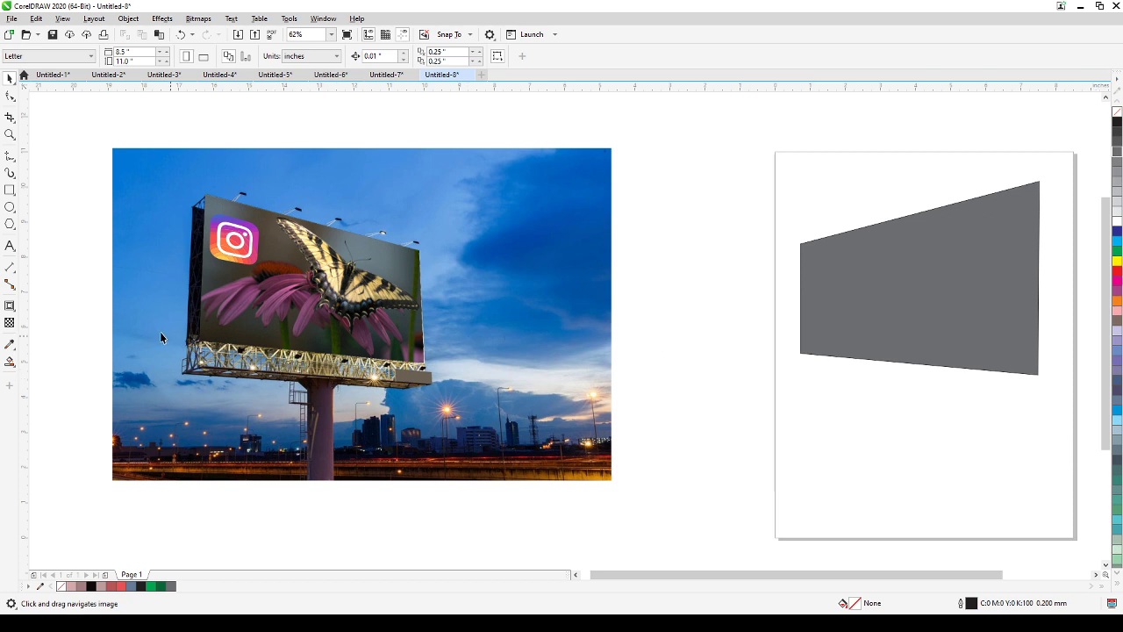
Step: Add the artistic text "Perspective" in Arial 24 pt on the sky beside the billboard
click(9, 246)
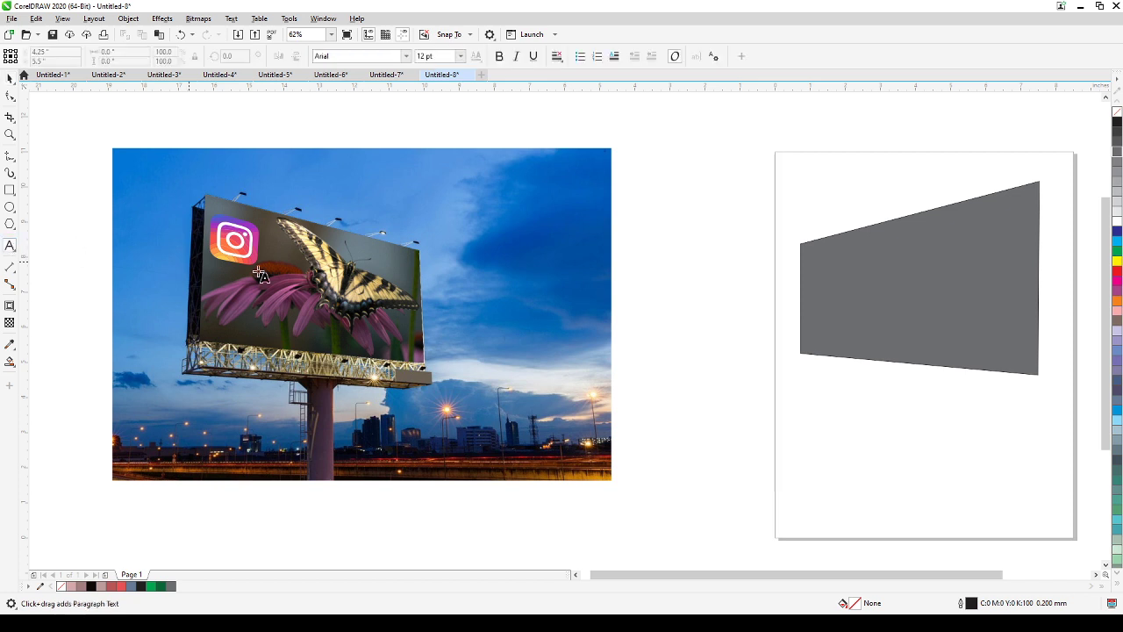
click(497, 257)
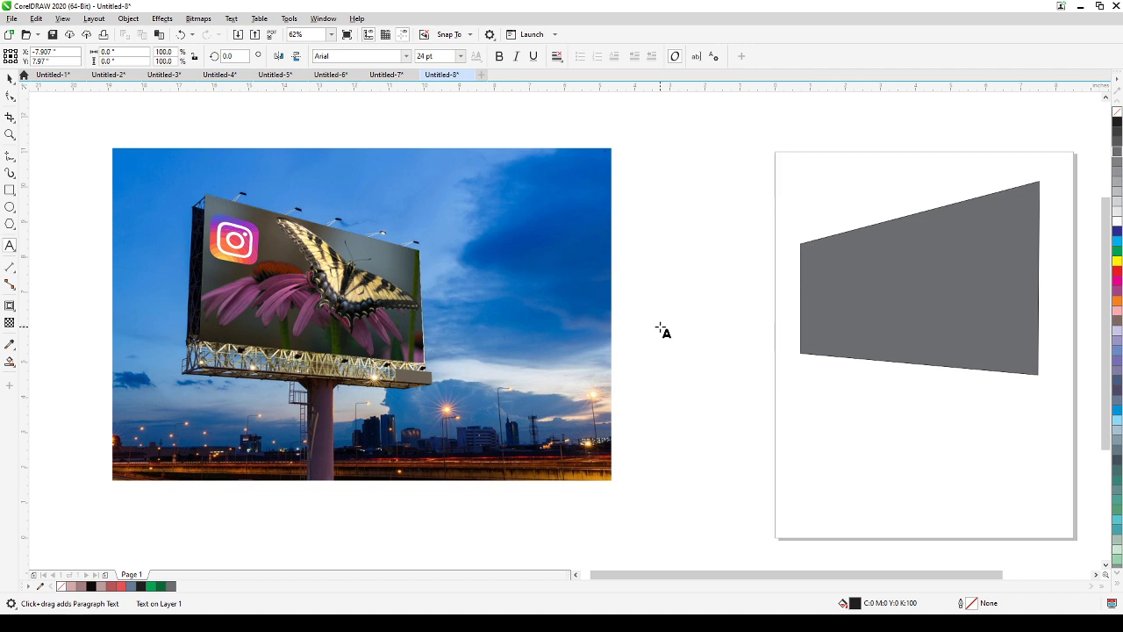
text(Perspective)
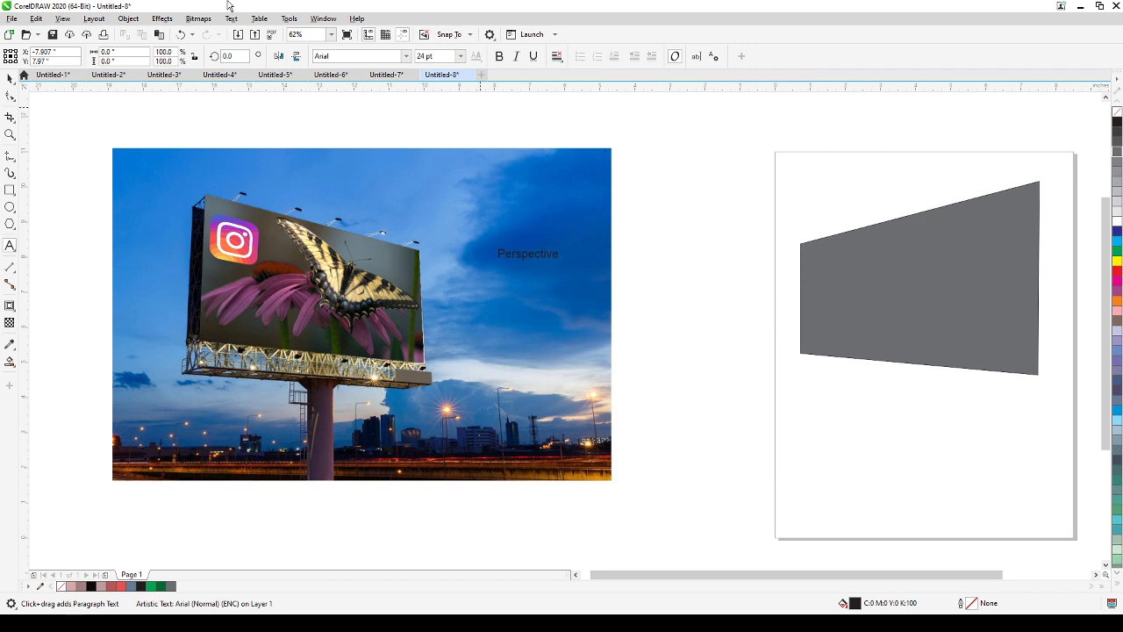
Step: Scale the "Perspective" text up to about 96.7 pt and move it onto the lower part of the billboard
click(9, 77)
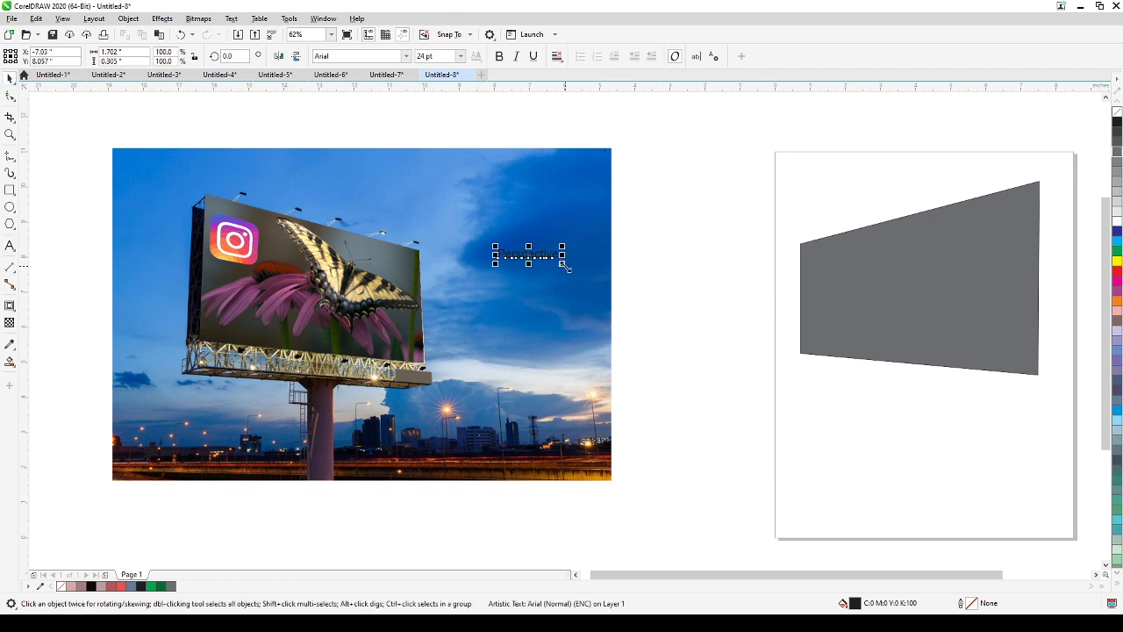
drag(562, 265, 747, 353)
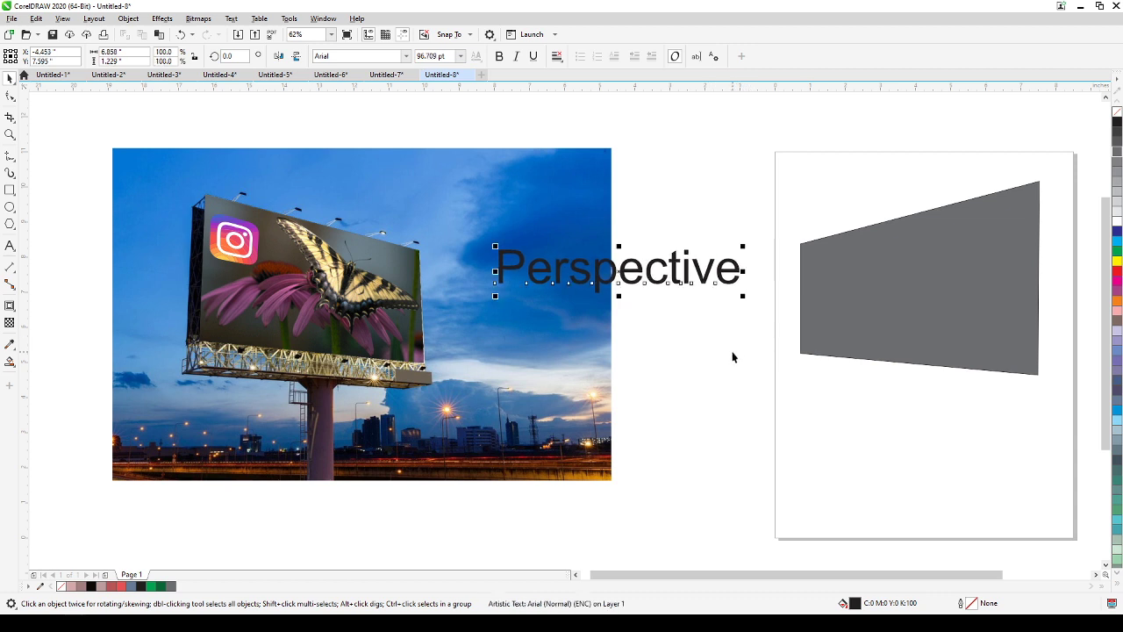
drag(684, 279, 400, 336)
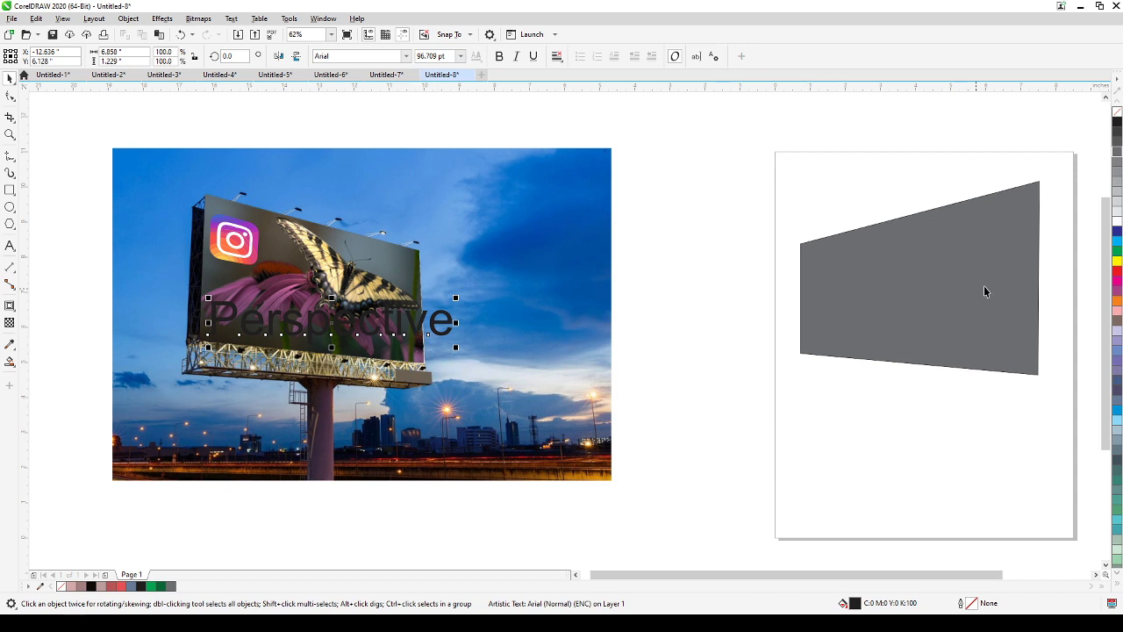
Step: Fill the "Perspective" text with white and change its font to Bahnschrift
click(1117, 223)
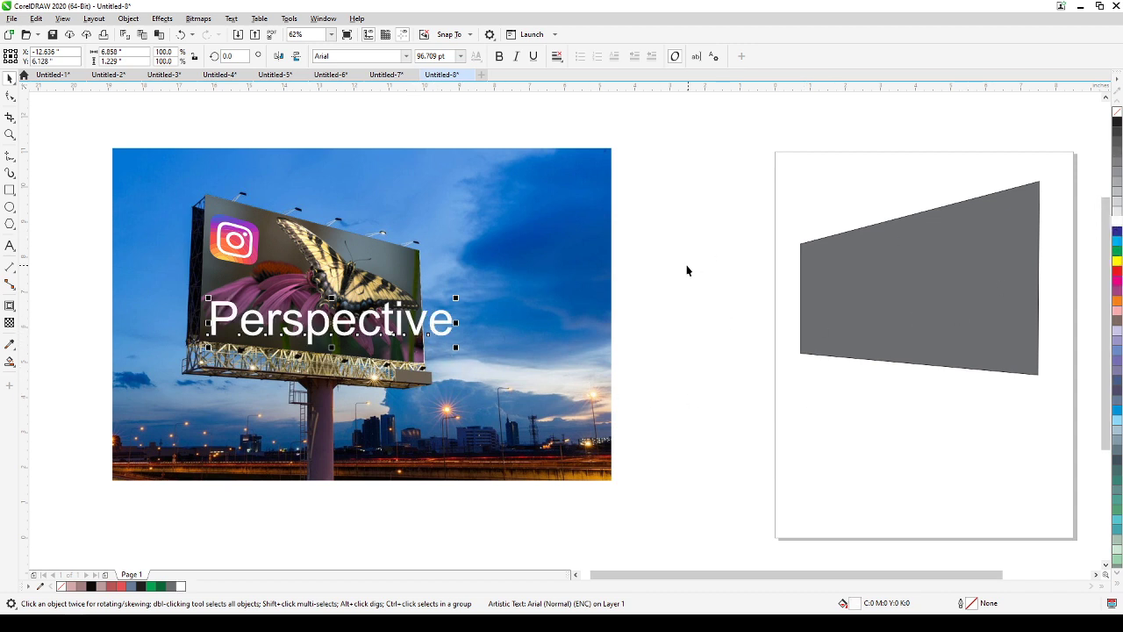
click(405, 56)
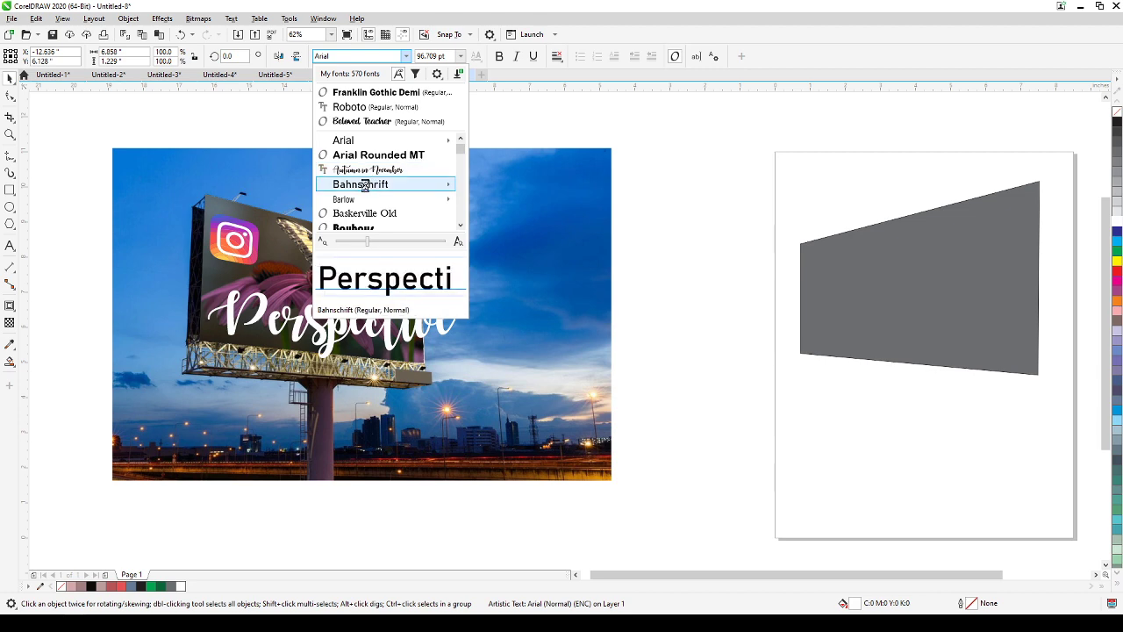
mouse_move(366, 190)
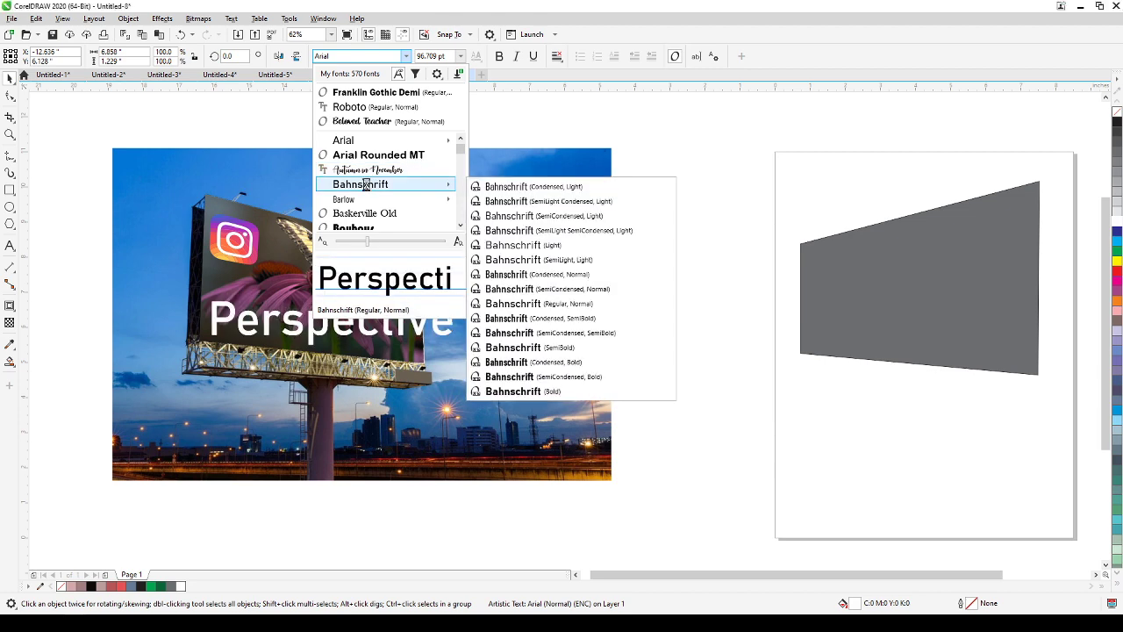
click(367, 186)
Step: Scale the "Perspective" text down to about 79.9 pt and position it within the lower part of the billboard
scroll(313, 408, up, 2)
drag(319, 408, 437, 536)
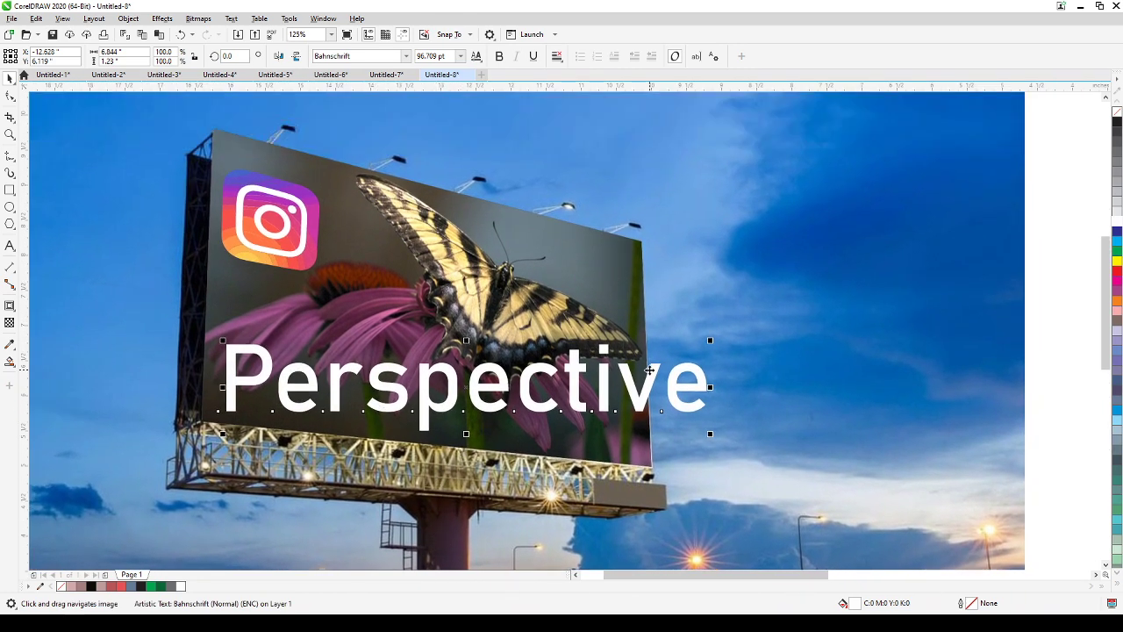
drag(711, 339, 626, 355)
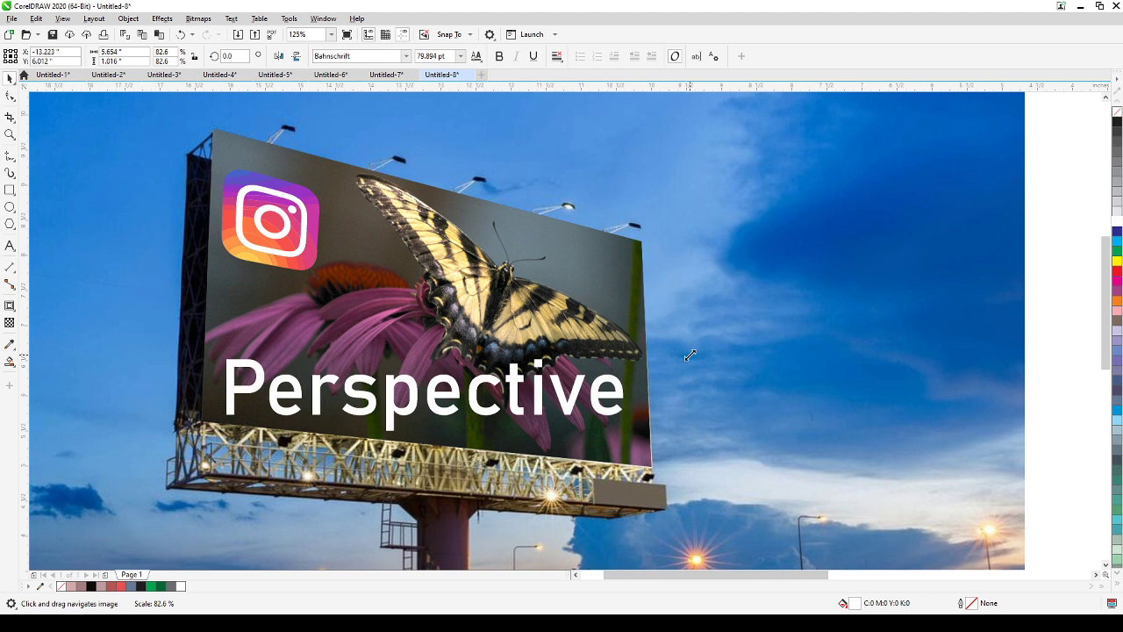
drag(485, 417, 477, 412)
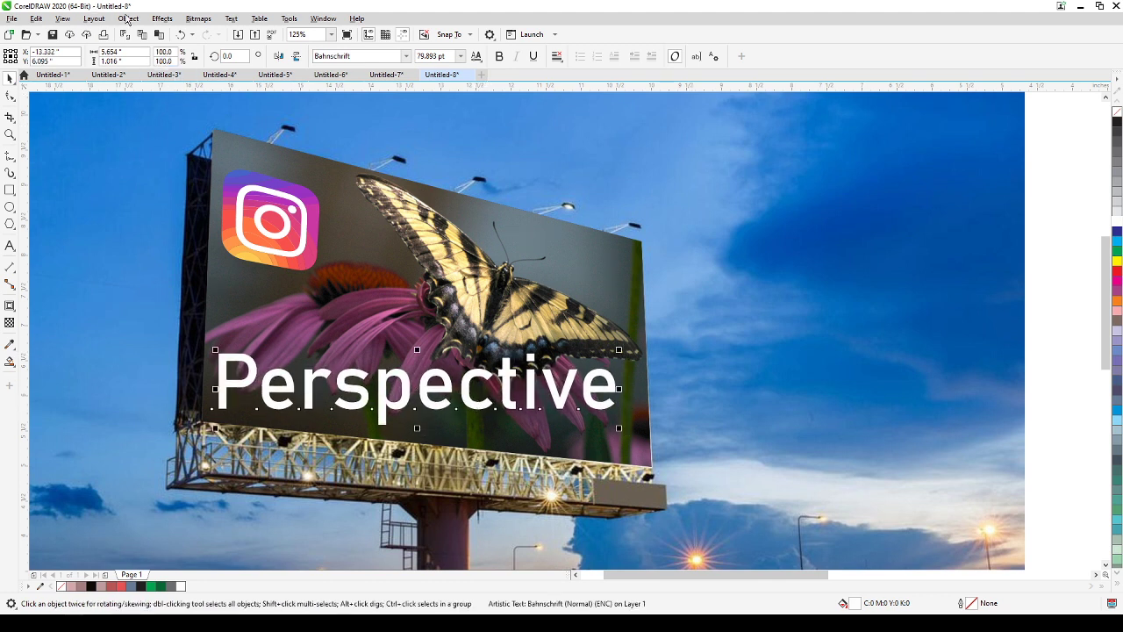
Step: Add perspective to the "Perspective" text, lower its right corners along the billboard's bottom edge, and move the text slightly up
click(128, 19)
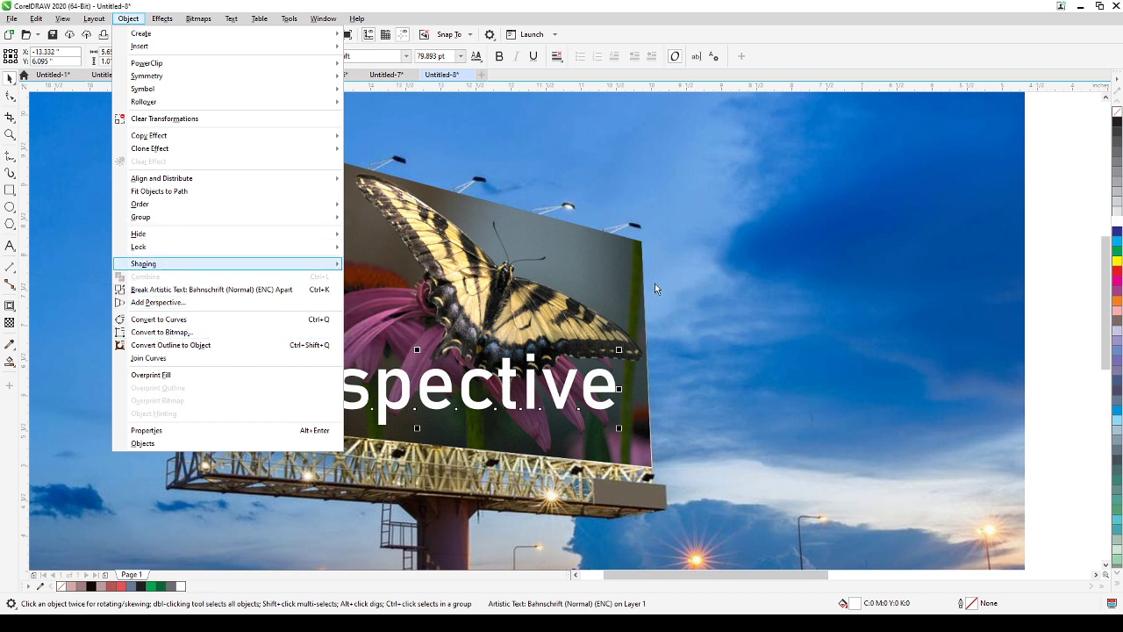
click(1048, 237)
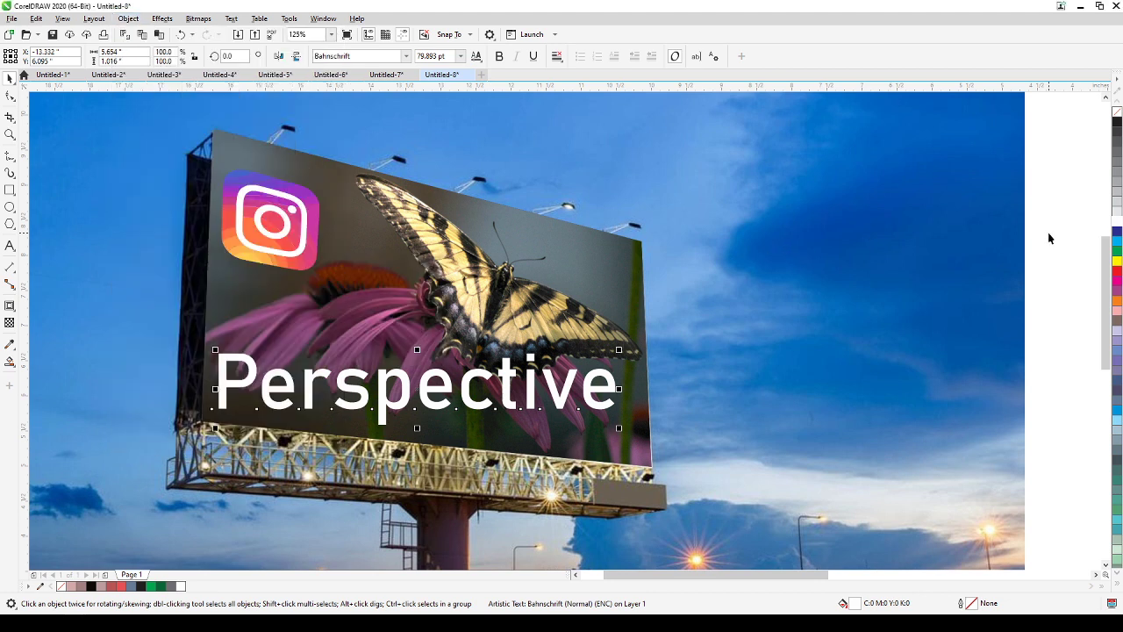
click(379, 381)
click(124, 19)
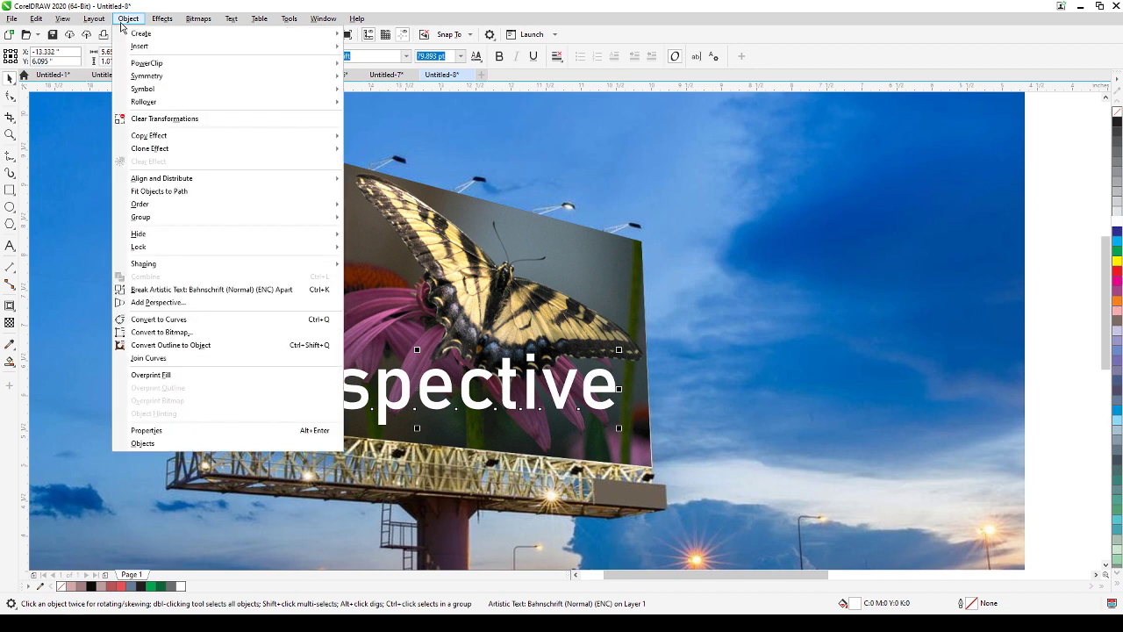
click(164, 302)
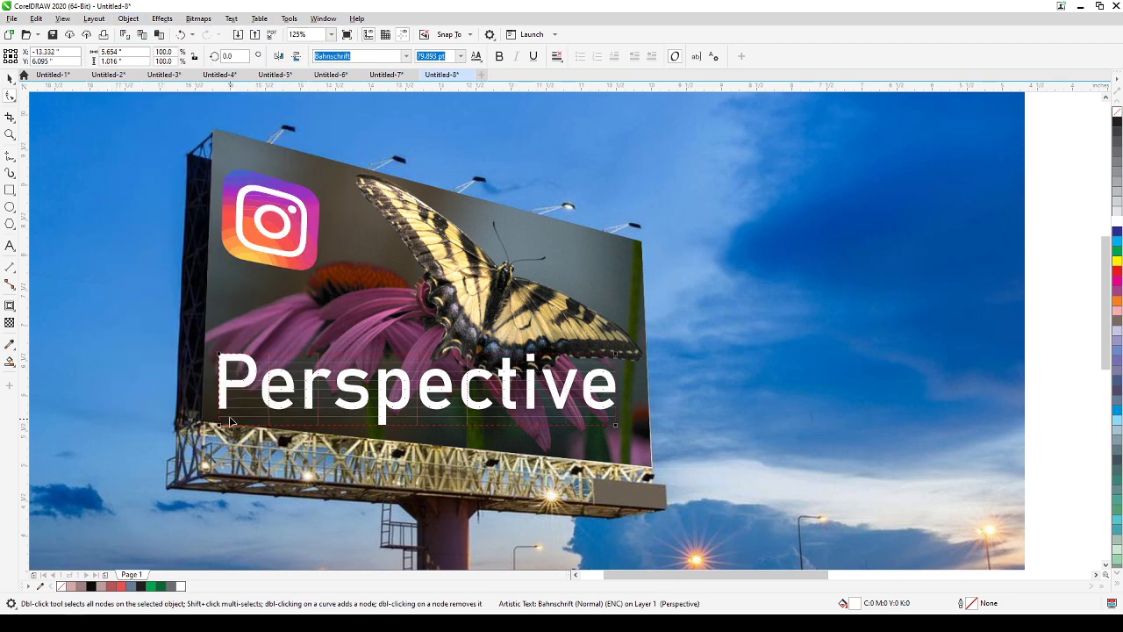
drag(217, 426, 216, 430)
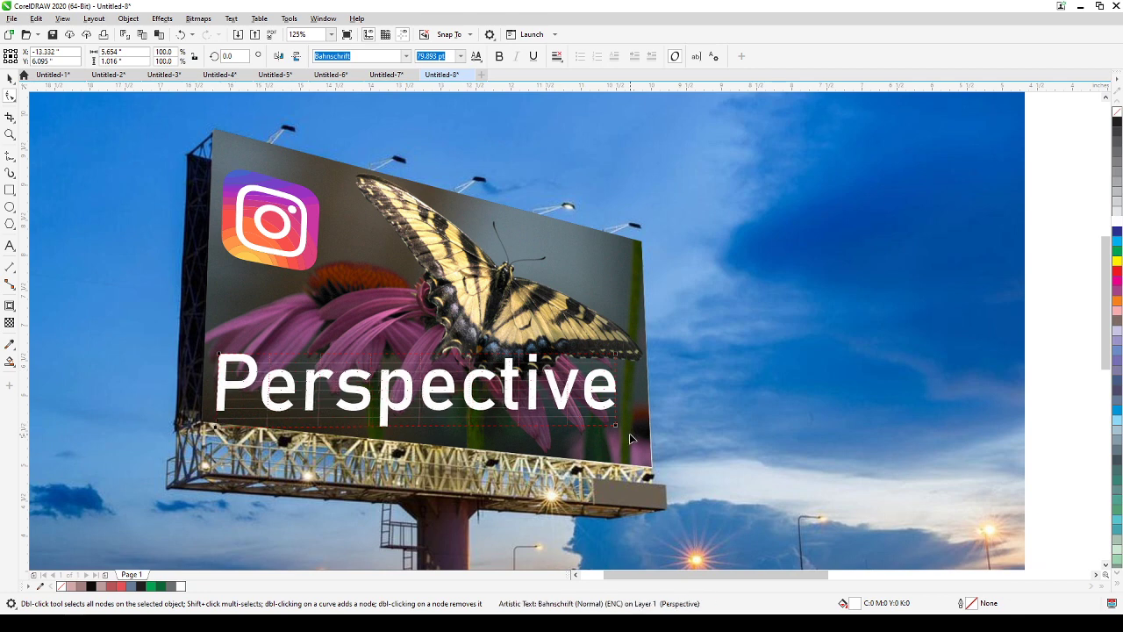
drag(618, 427, 622, 471)
drag(618, 354, 618, 415)
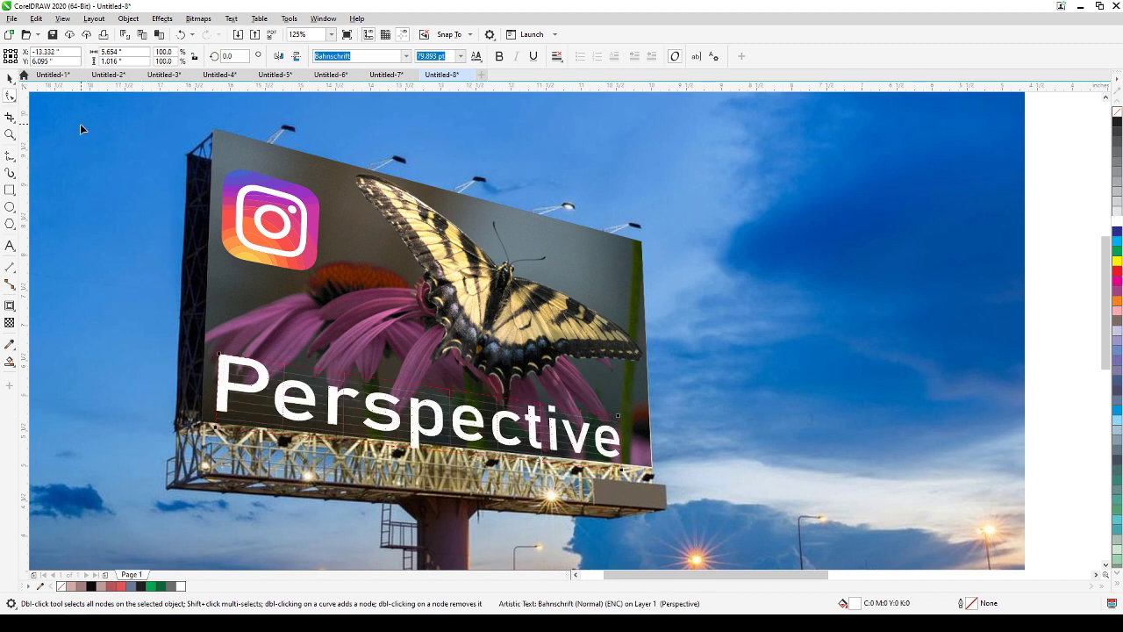
click(10, 78)
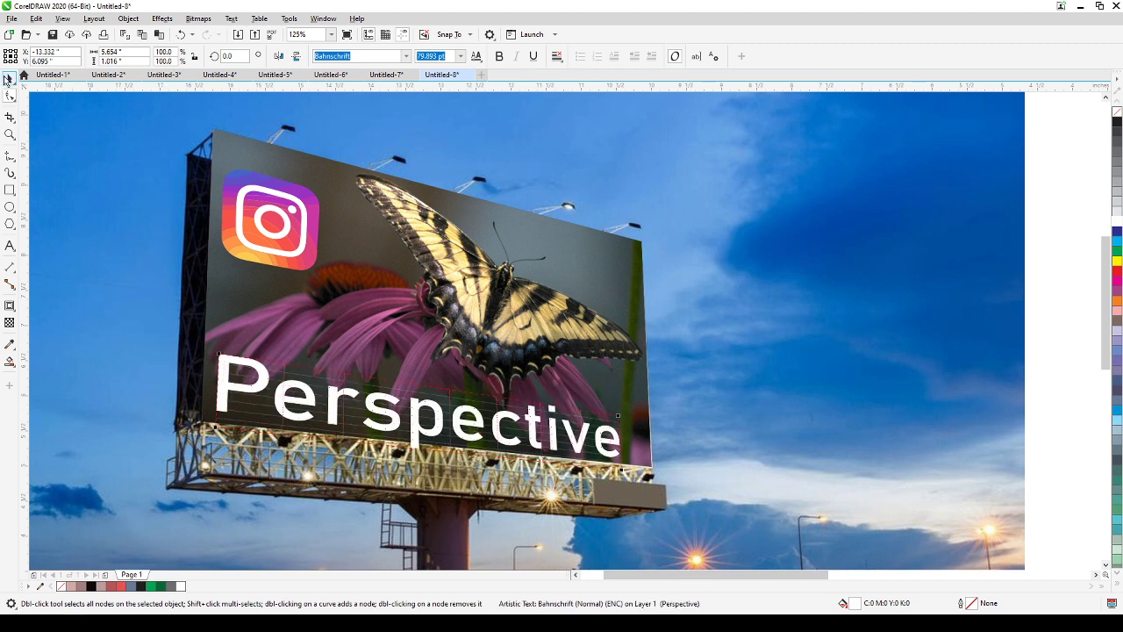
click(289, 389)
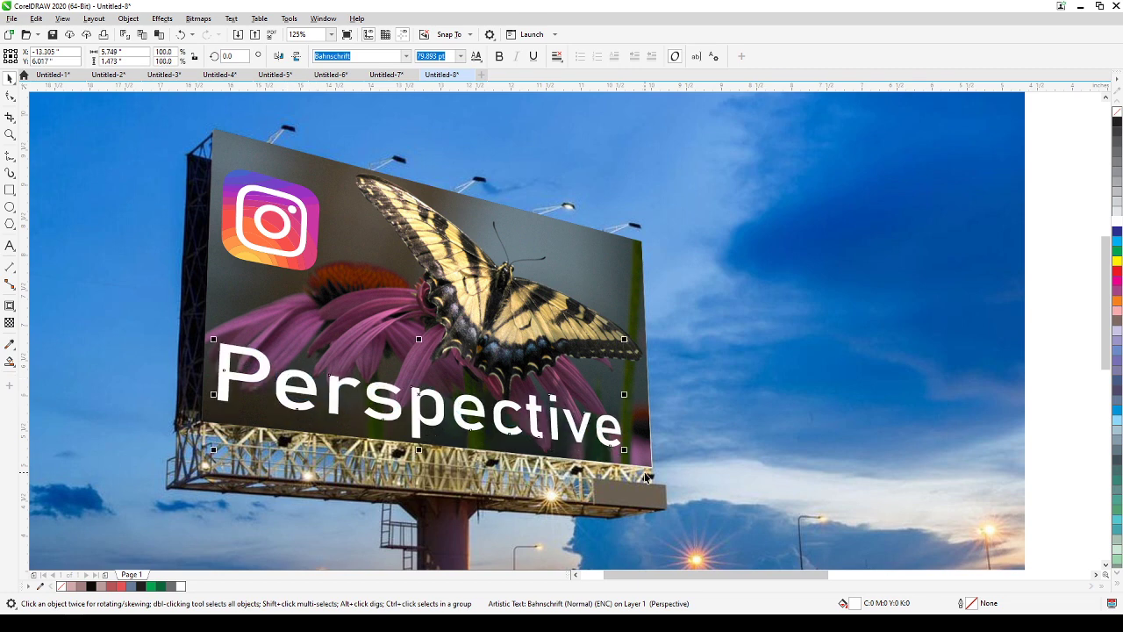
Step: Add perspective to the "Perspective" text again, refine its two right corners to match the billboard's slope, and deselect it
click(130, 18)
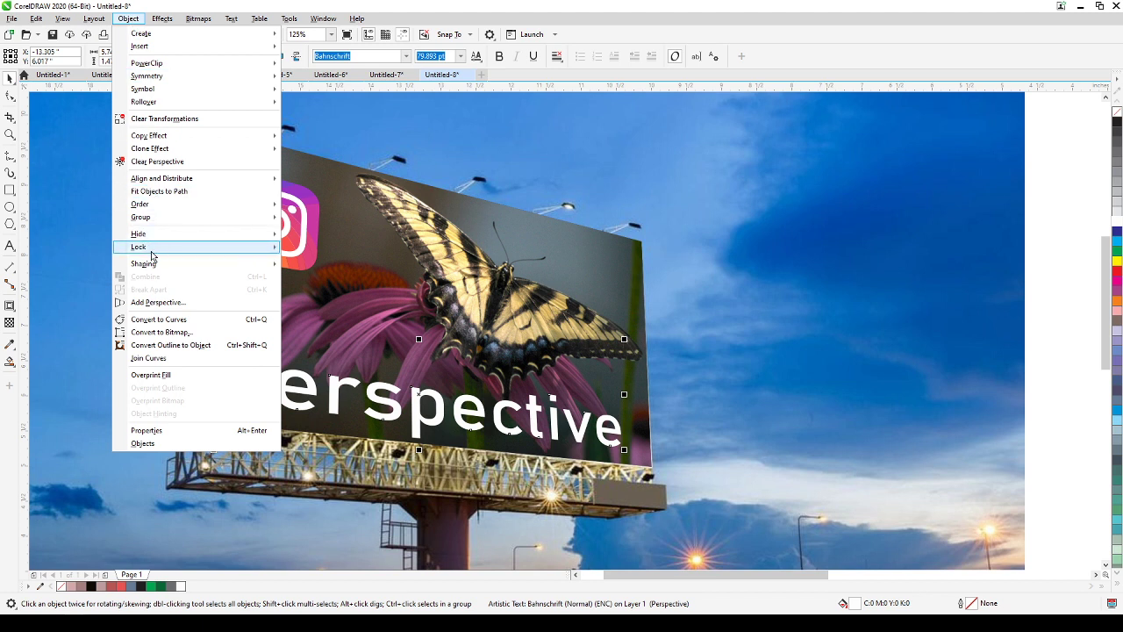
click(150, 303)
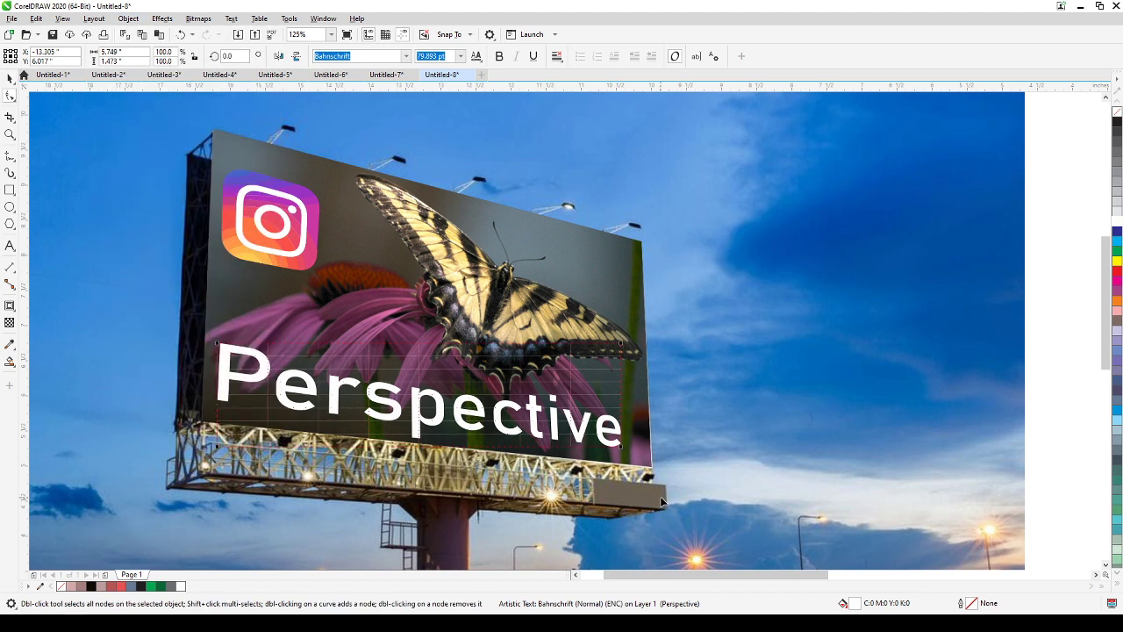
click(623, 457)
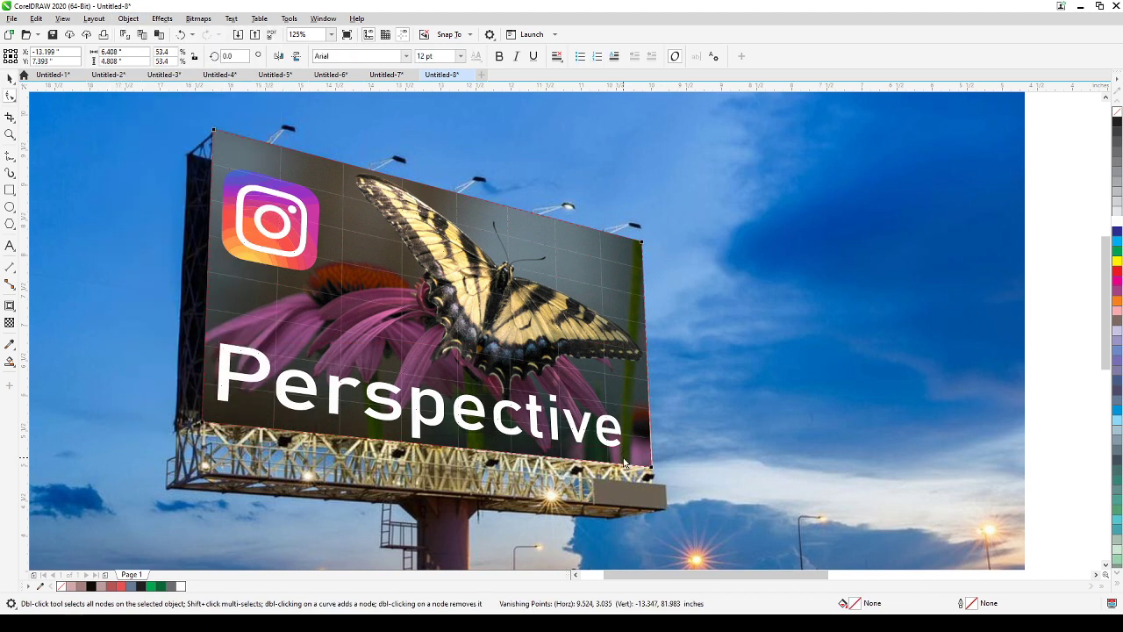
click(609, 445)
mouse_move(622, 449)
mouse_down()
mouse_move(619, 439)
mouse_move(622, 449)
mouse_up()
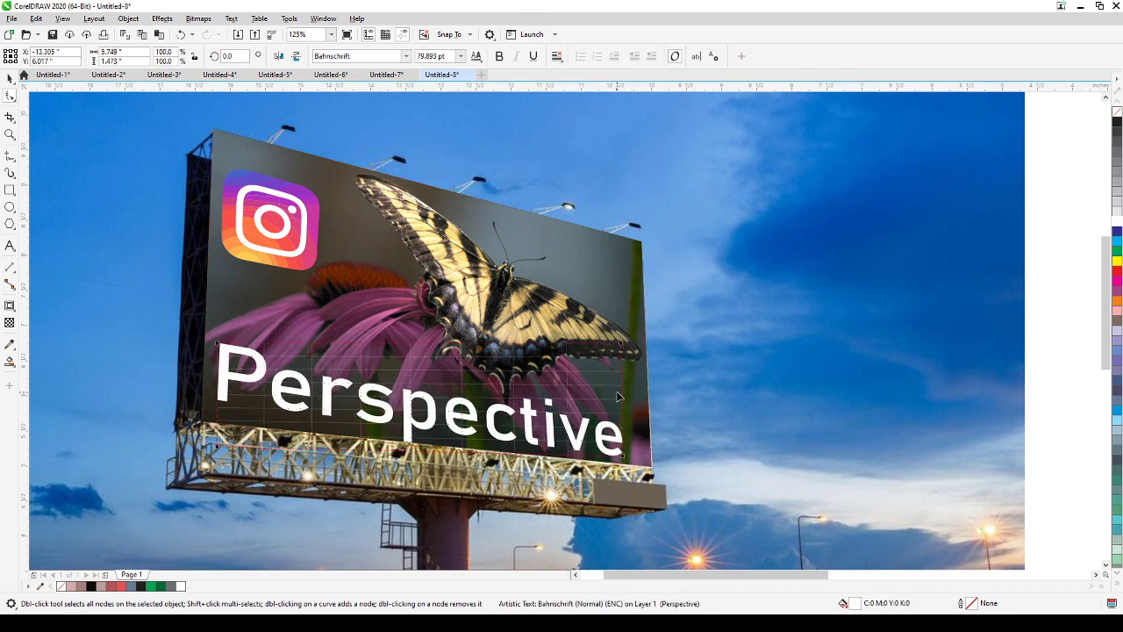
drag(627, 371, 624, 379)
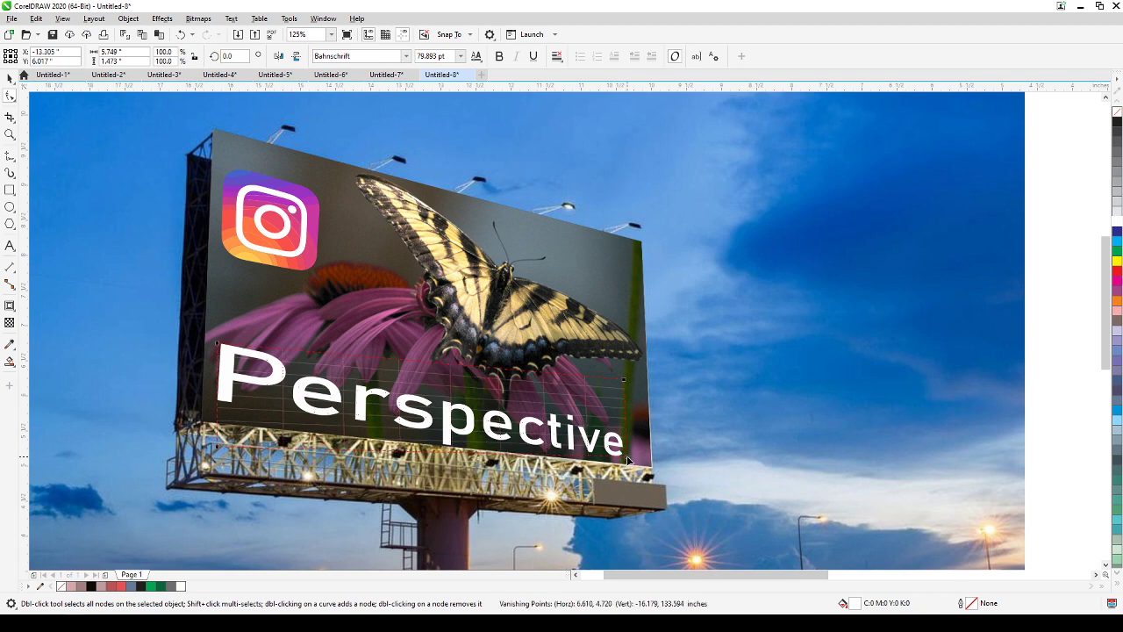
scroll(660, 460, down, 4)
scroll(755, 482, up, 2)
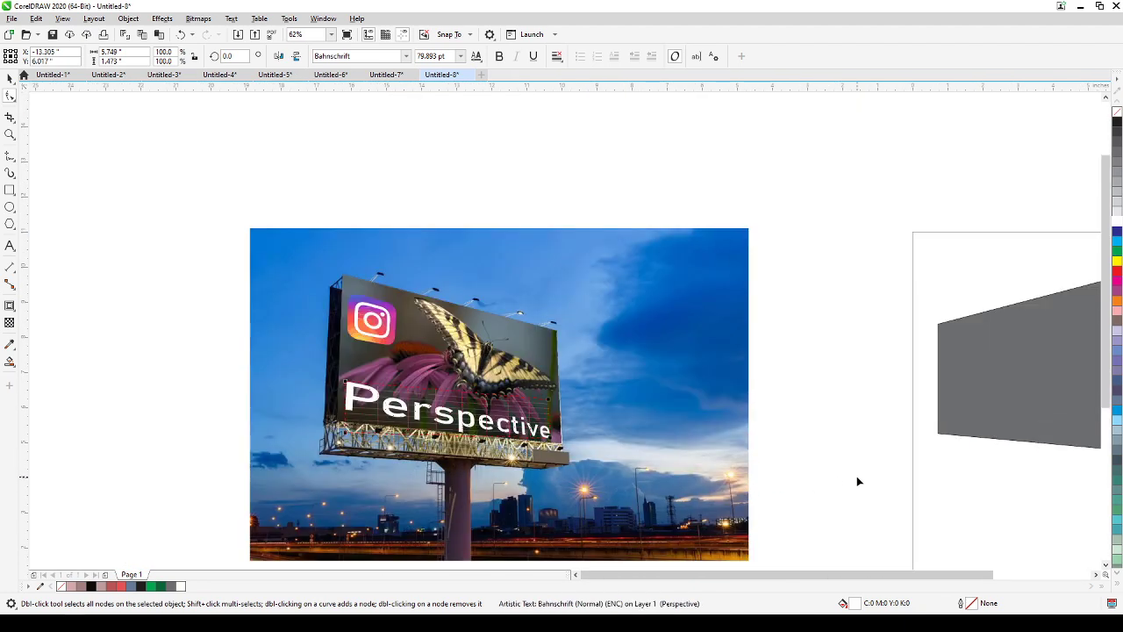
key(space)
click(100, 125)
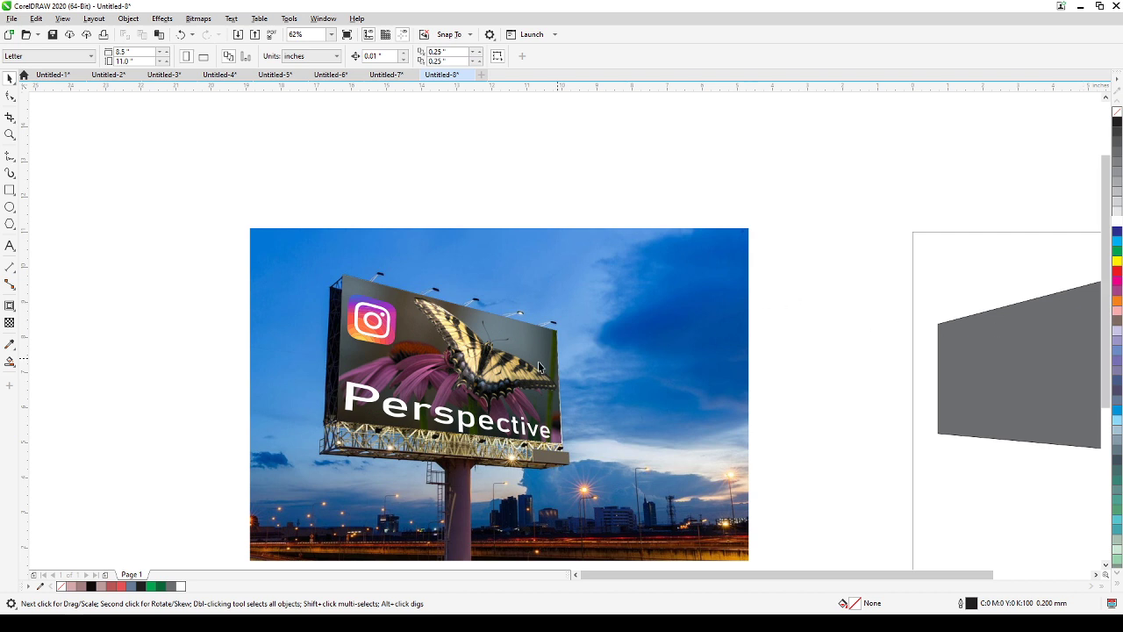
Step: Move the grey perspective rectangle up and away from the page centre to about X -0.77, Y 10.972 inches
scroll(382, 427, up, 2)
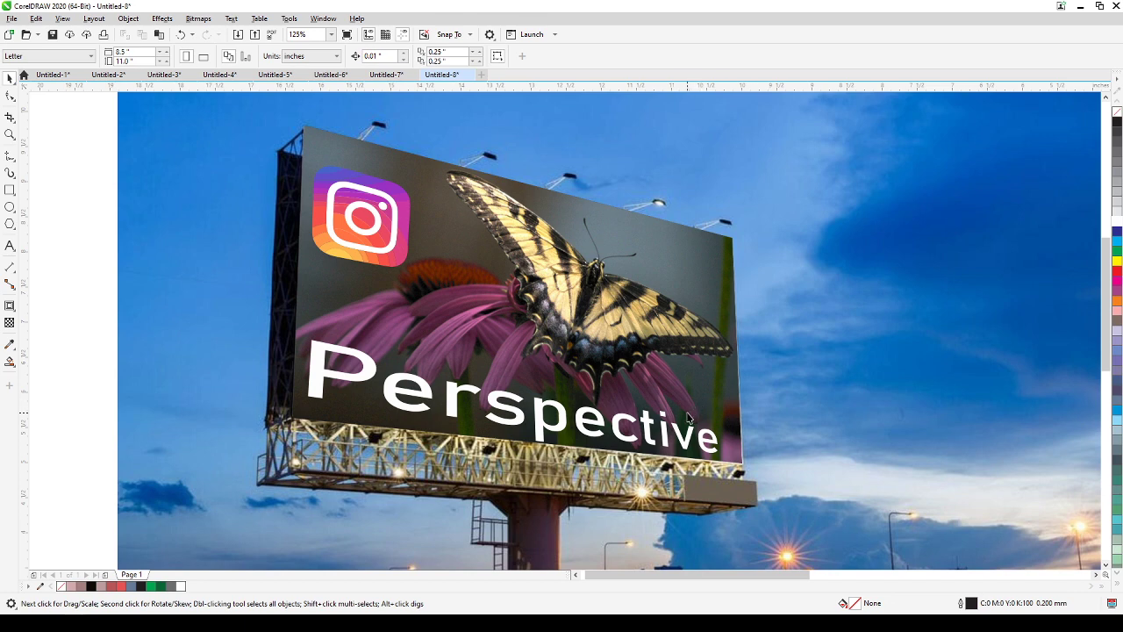
scroll(684, 424, down, 2)
drag(940, 351, 760, 343)
drag(890, 296, 993, 228)
drag(923, 210, 947, 209)
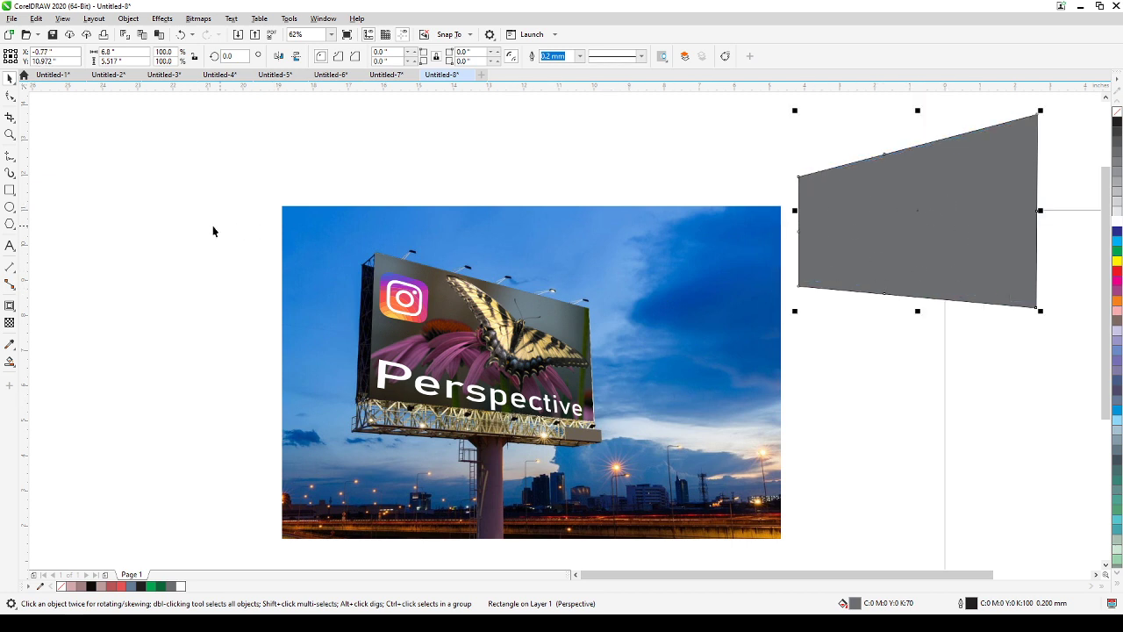
Step: Draw a circle about 4.75 inches in diameter on the sky beside the billboard and fill it with white
click(10, 207)
drag(583, 244, 734, 411)
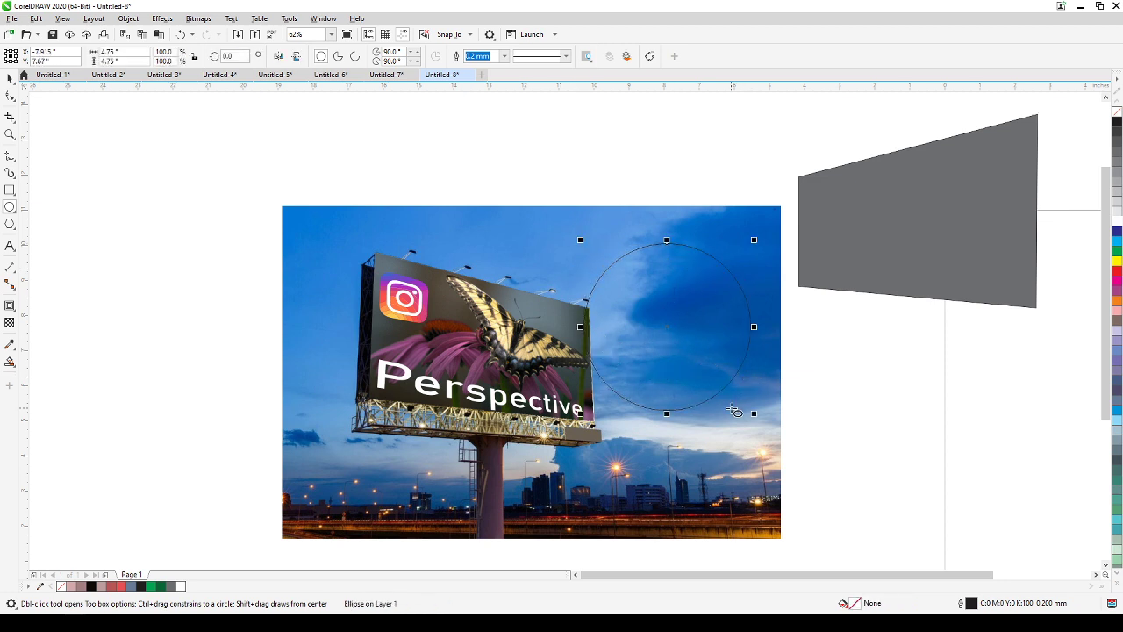
click(1118, 221)
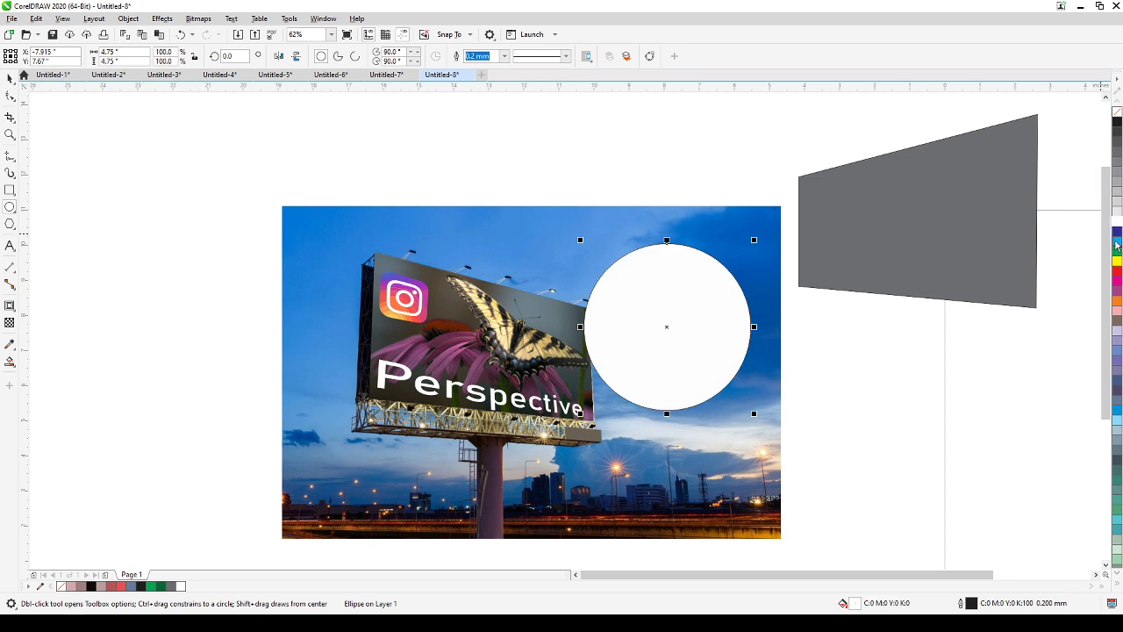
Step: Add perspective to the white circle and pull its two right corners symmetrically toward each other
click(10, 78)
click(129, 19)
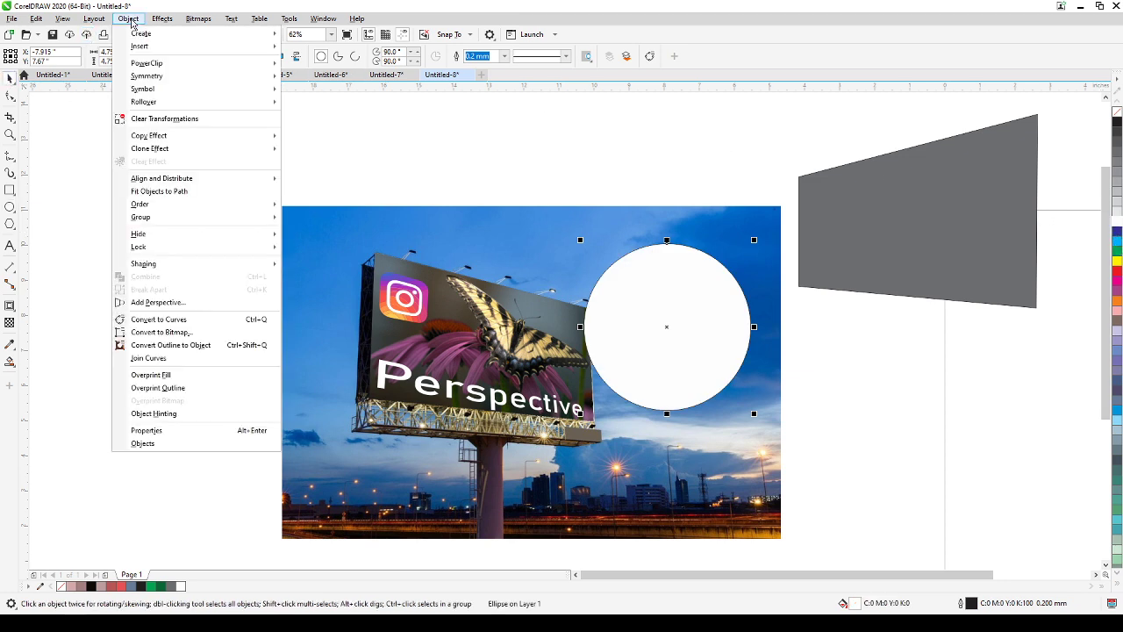
click(184, 302)
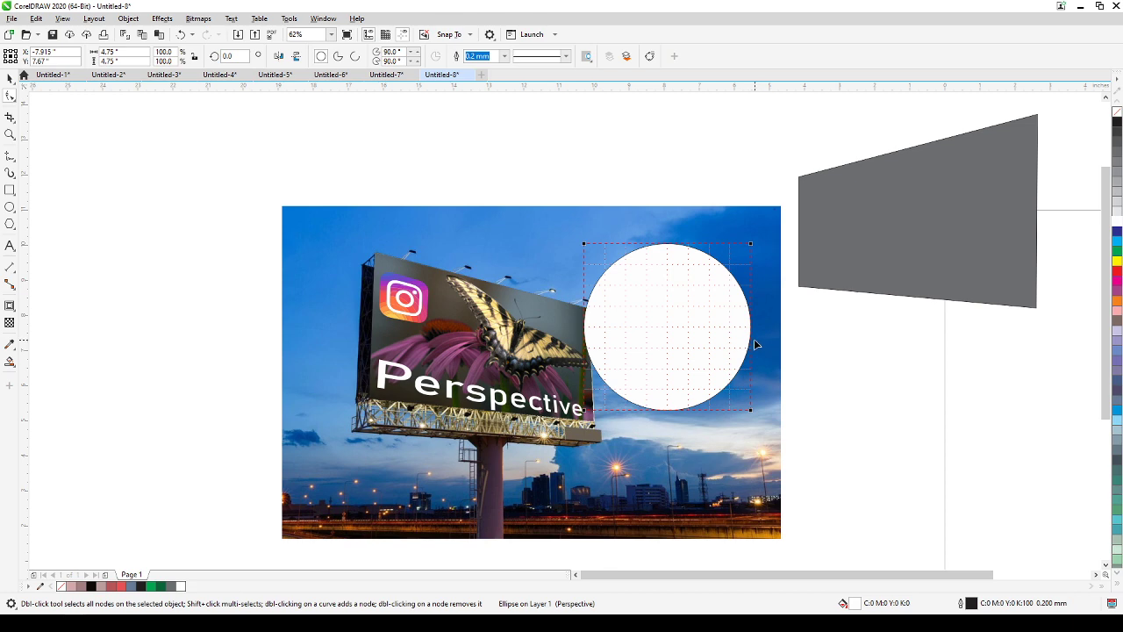
scroll(753, 338, up, 3)
drag(748, 148, 746, 252)
mouse_move(745, 234)
mouse_down()
mouse_move(743, 304)
mouse_move(742, 244)
mouse_move(743, 288)
mouse_move(753, 235)
mouse_move(749, 289)
mouse_move(767, 243)
mouse_move(763, 269)
mouse_up()
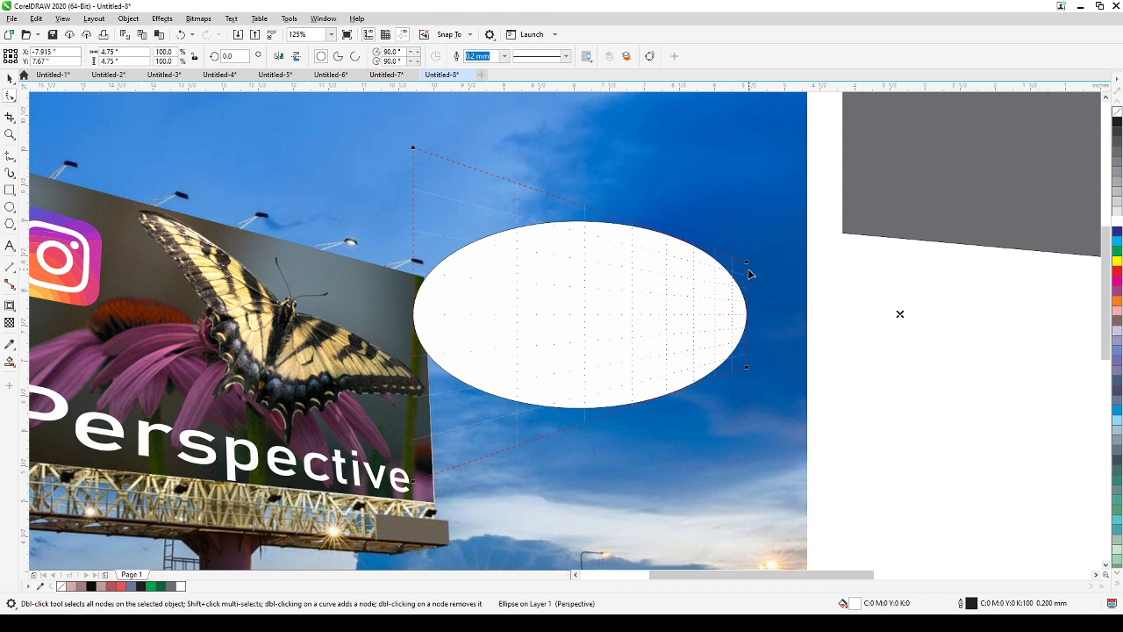
scroll(750, 276, down, 2)
scroll(752, 286, up, 2)
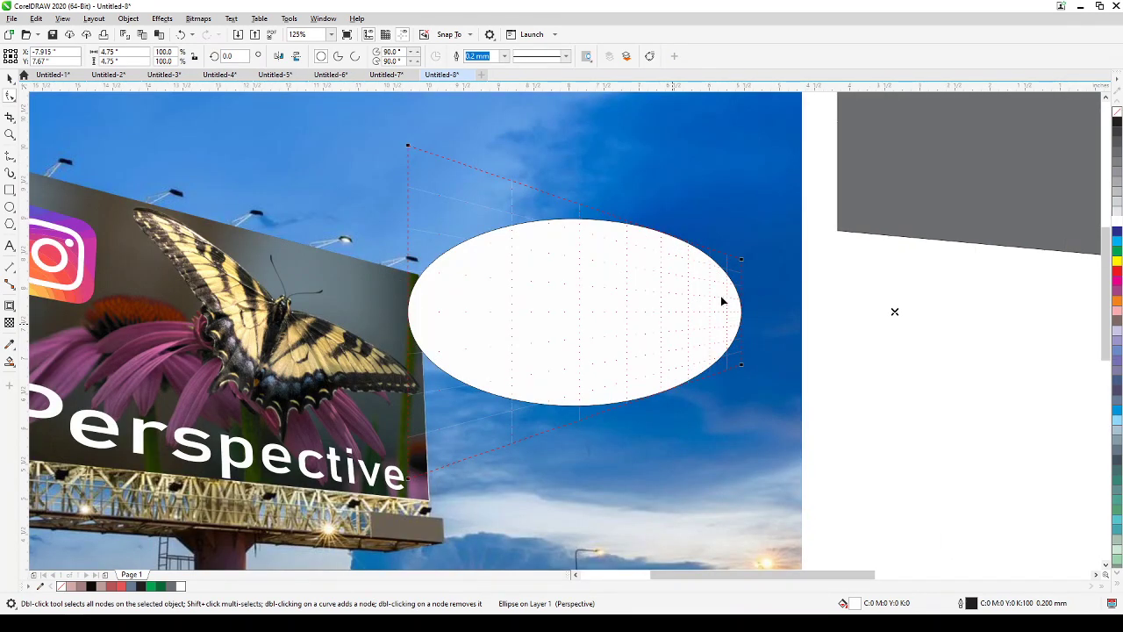
Step: Add a second perspective to the already distorted white ellipse
click(10, 156)
key(Escape)
click(9, 78)
click(568, 273)
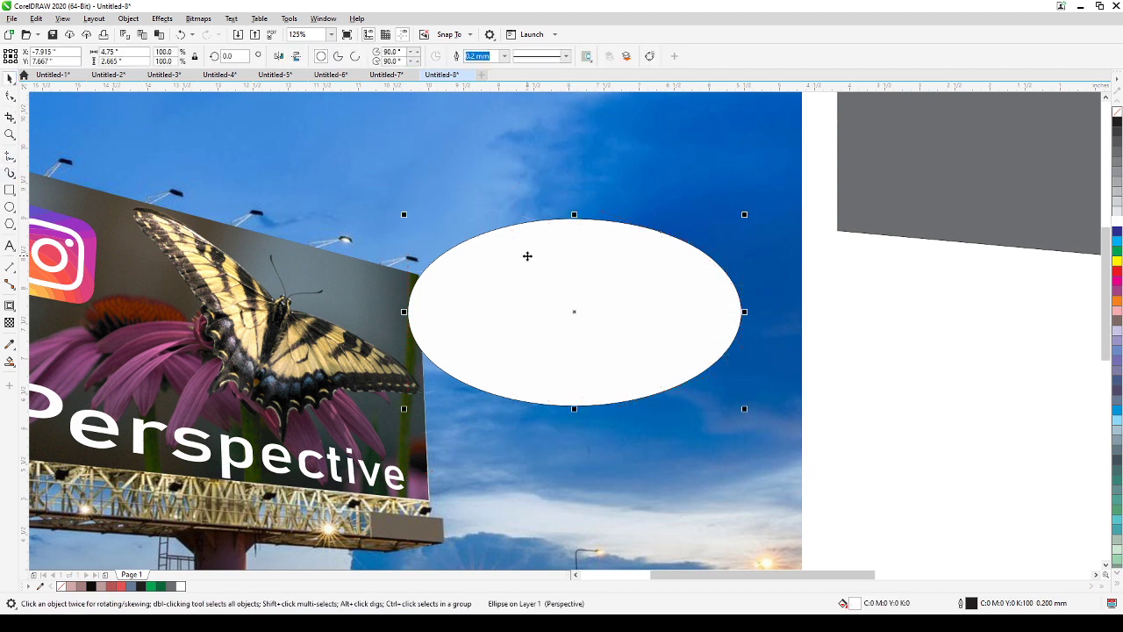
click(128, 19)
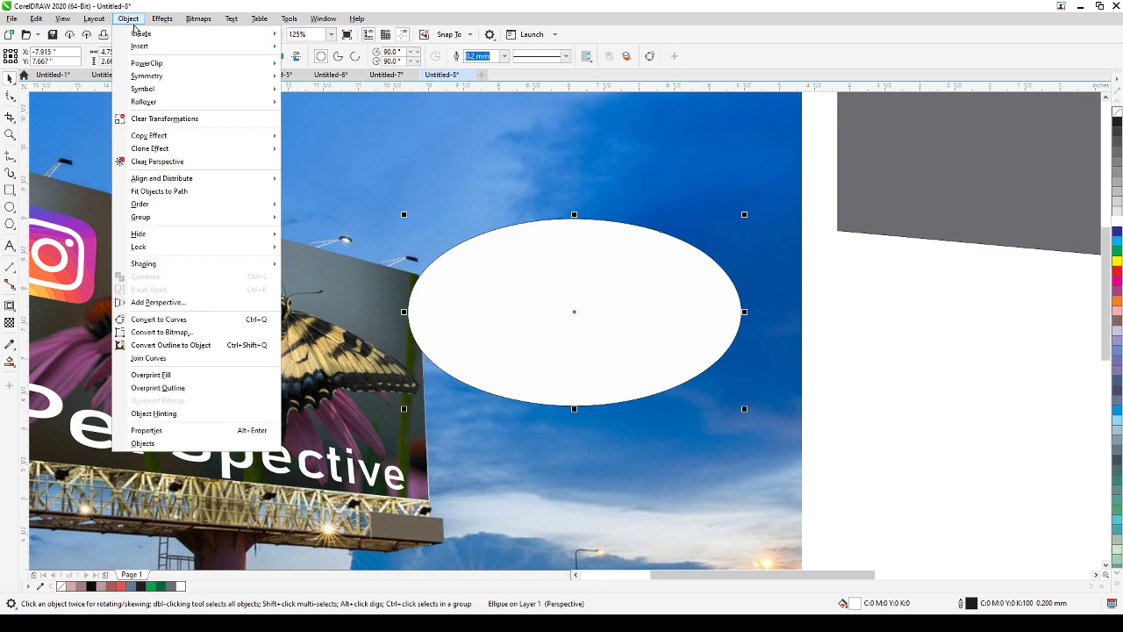
click(189, 304)
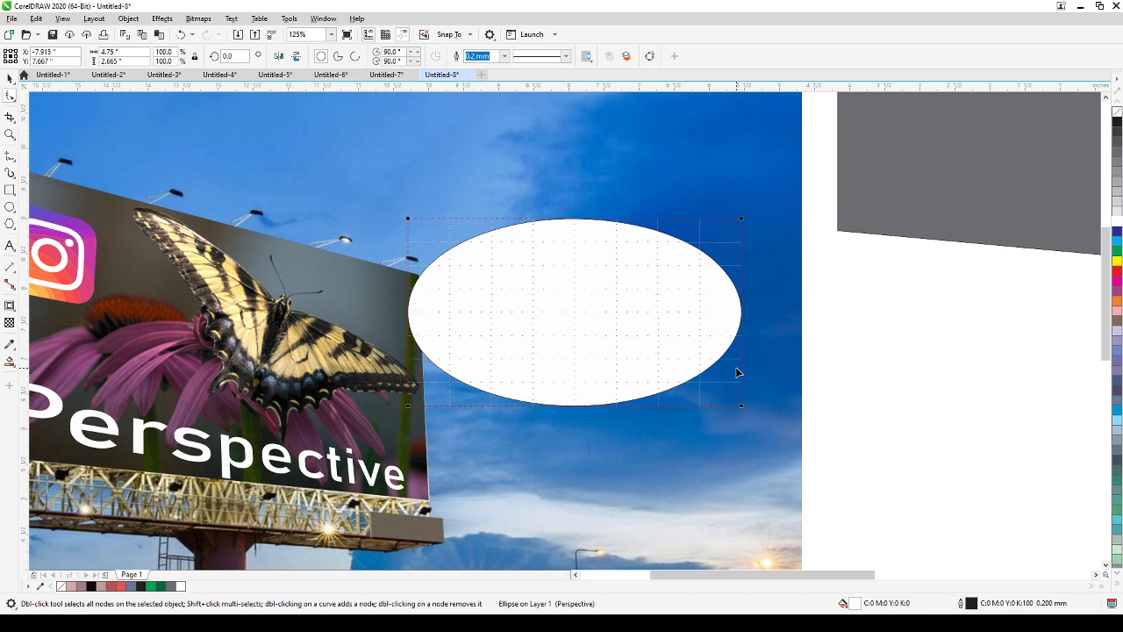
Step: Delete the white ellipse beside the billboard
scroll(743, 364, down, 2)
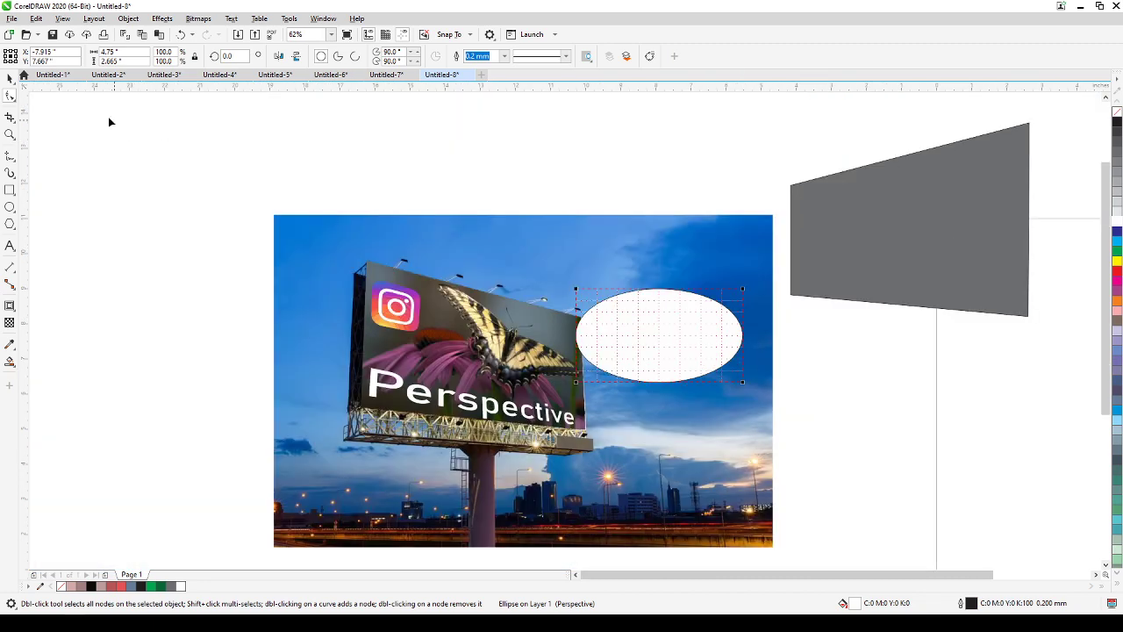
click(14, 78)
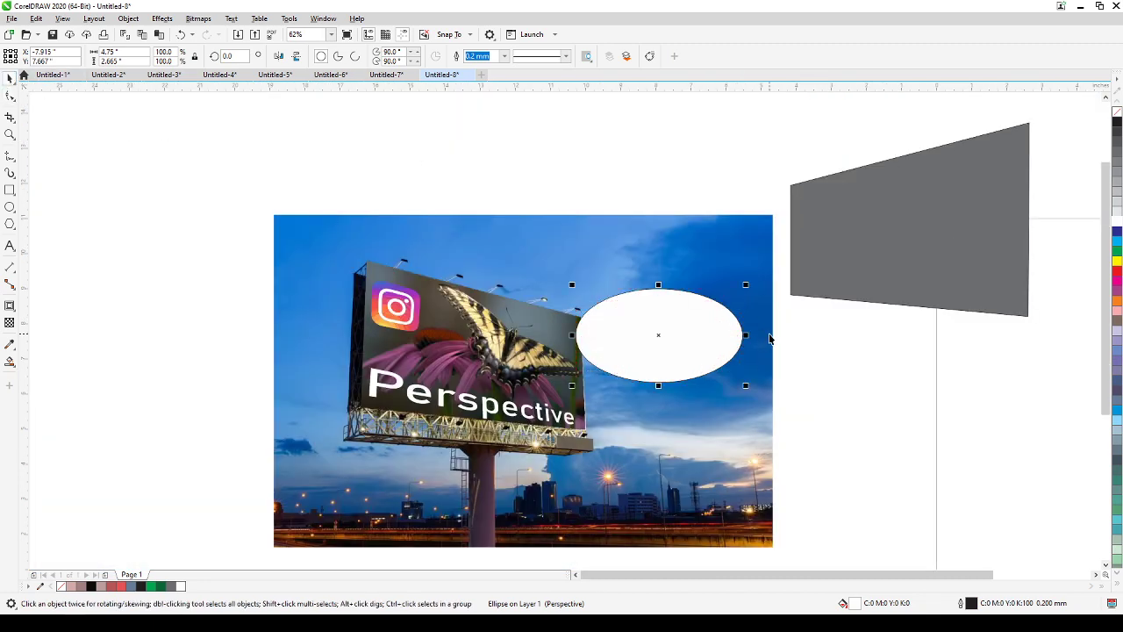
key(Delete)
scroll(583, 388, up, 2)
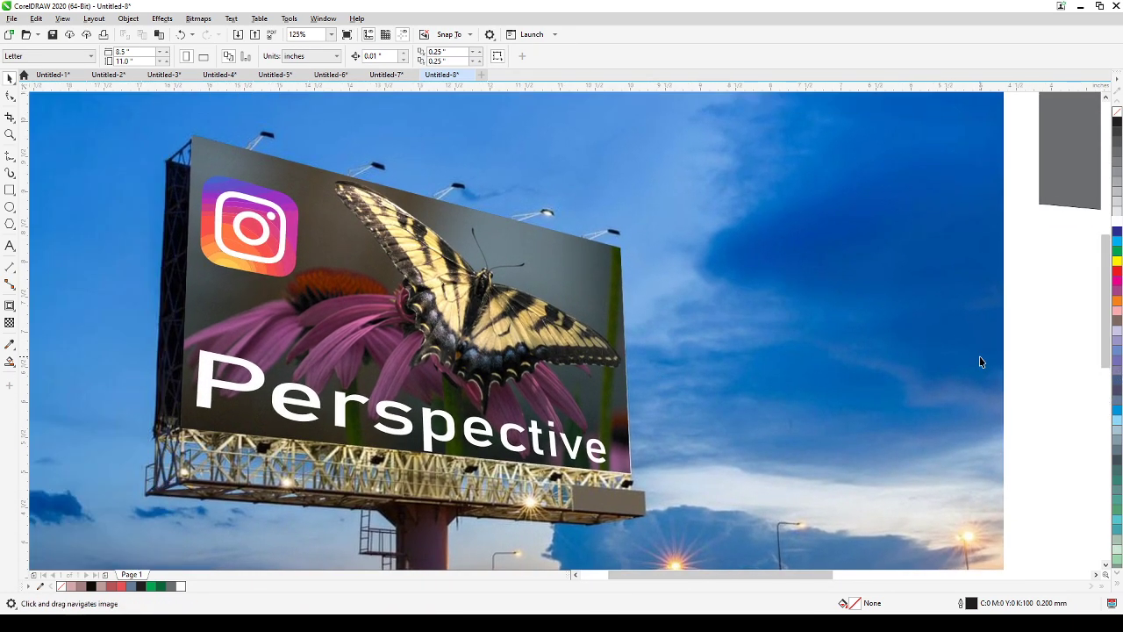
scroll(984, 364, down, 2)
scroll(802, 349, up, 2)
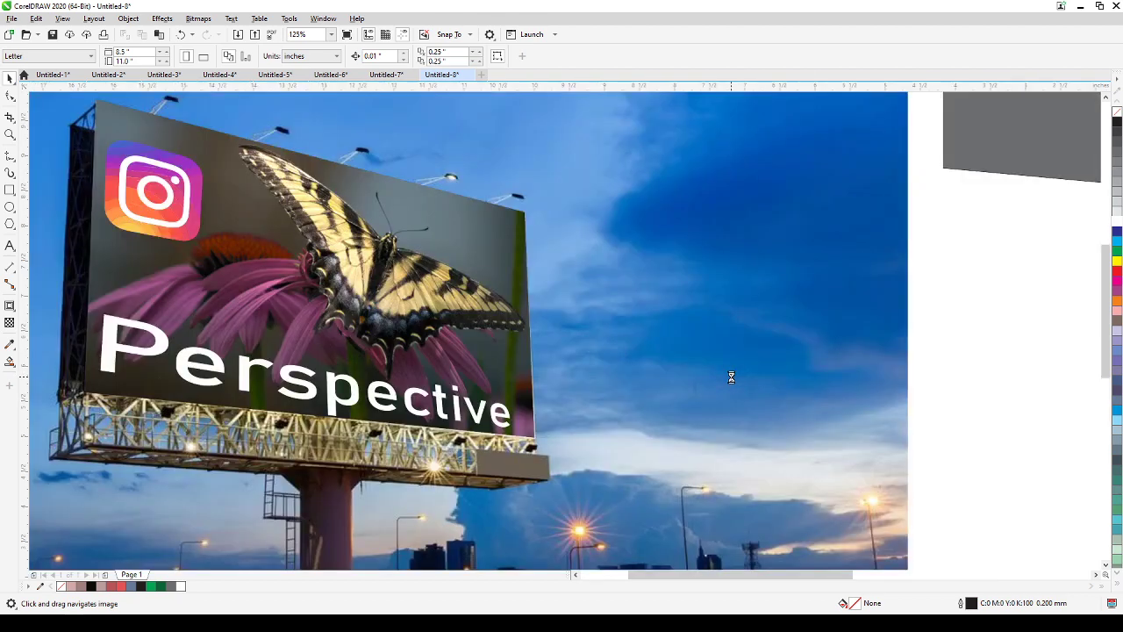
scroll(731, 377, down, 2)
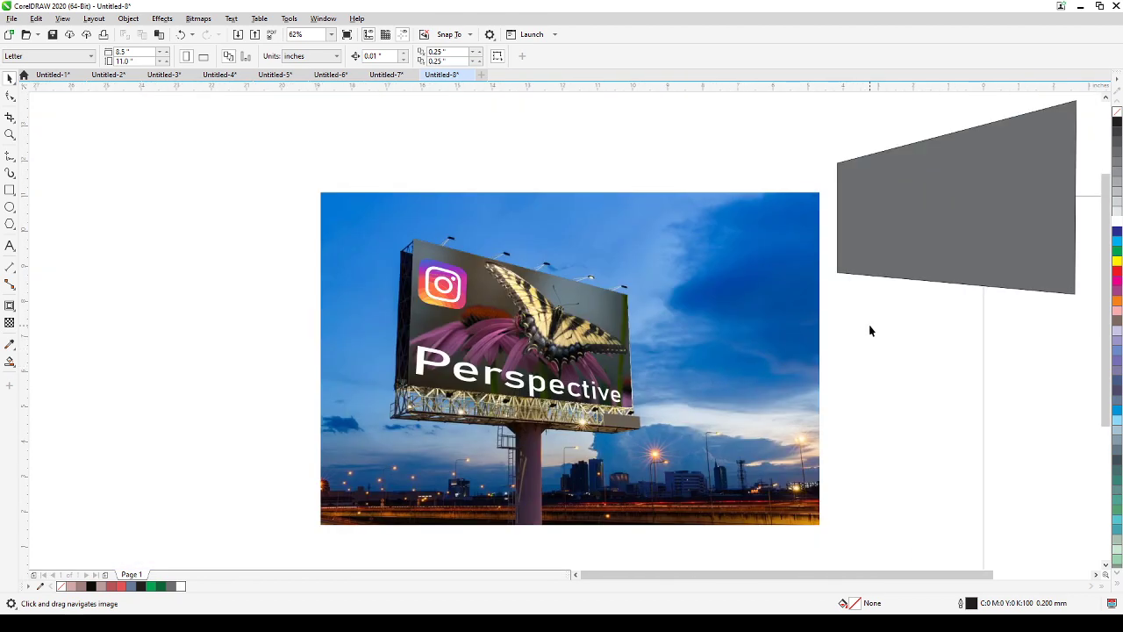
drag(875, 329, 786, 334)
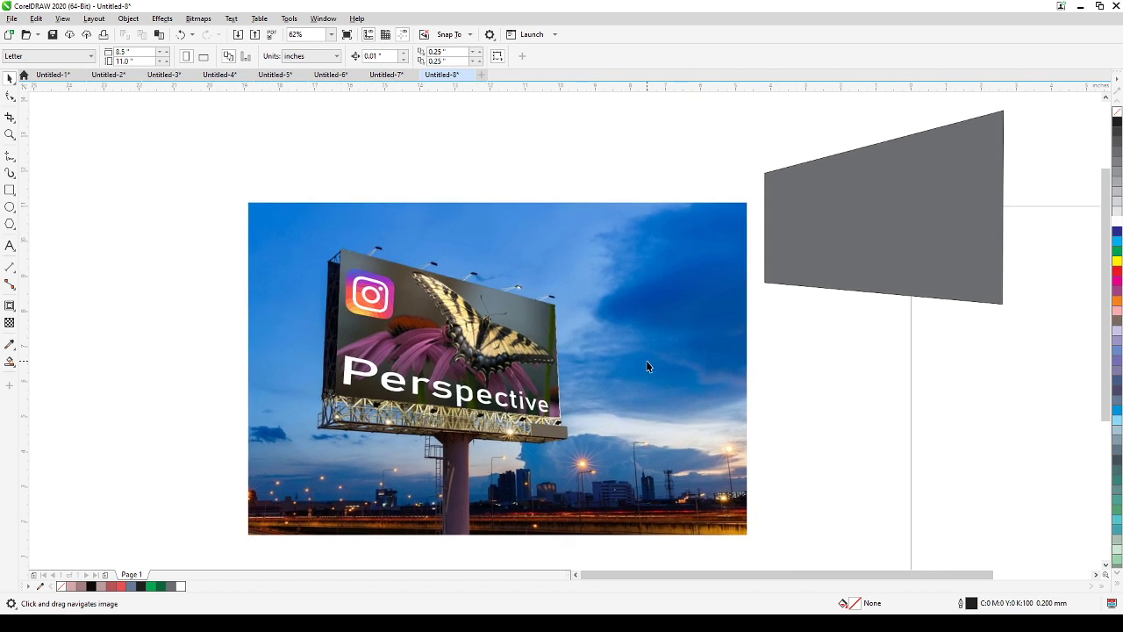
scroll(489, 379, up, 2)
scroll(495, 387, down, 2)
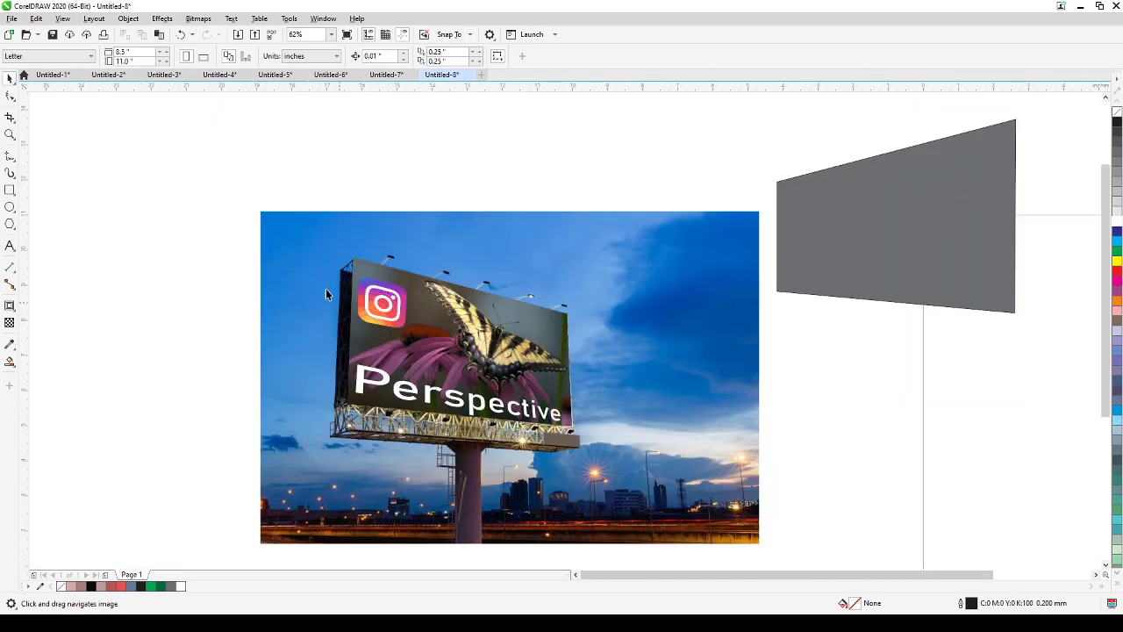
click(127, 19)
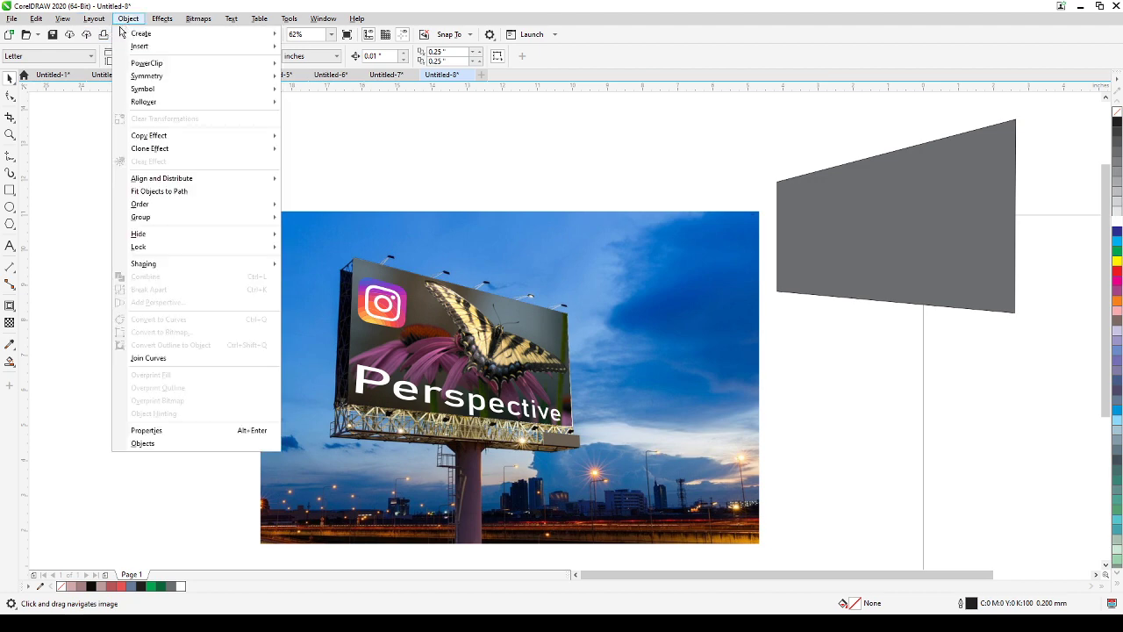
click(91, 161)
scroll(383, 435, up, 2)
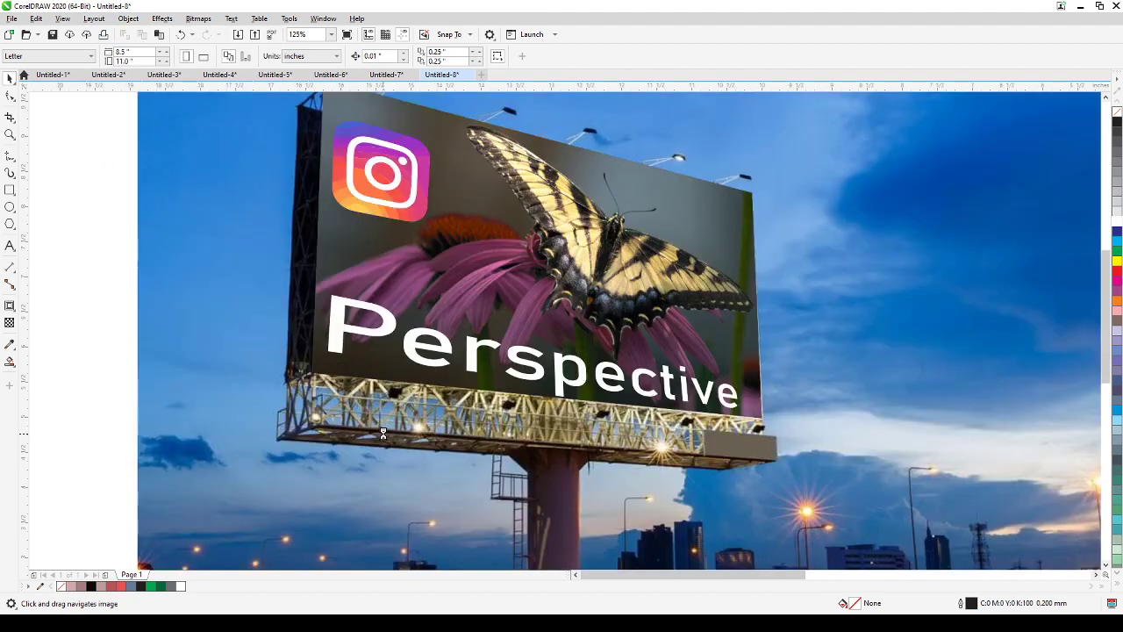
scroll(383, 434, right, 5)
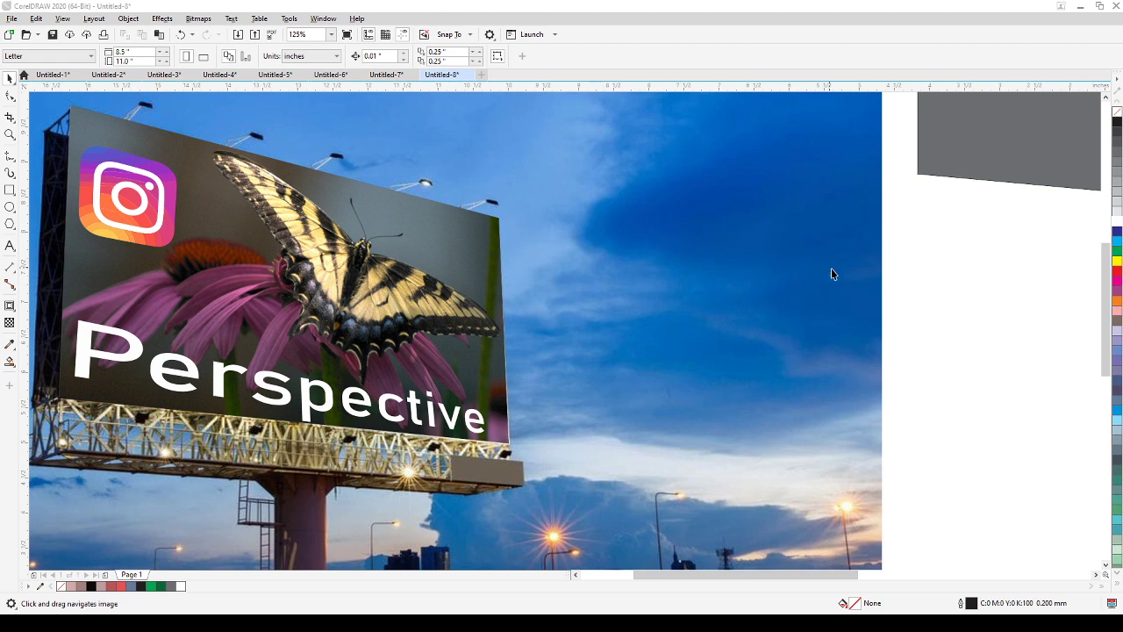
Step: Paste the white mug photo so it overlaps the billboard picture's edge and scale it down to about 6.49 inches square
click(159, 34)
scroll(434, 272, down, 1)
drag(896, 309, 672, 318)
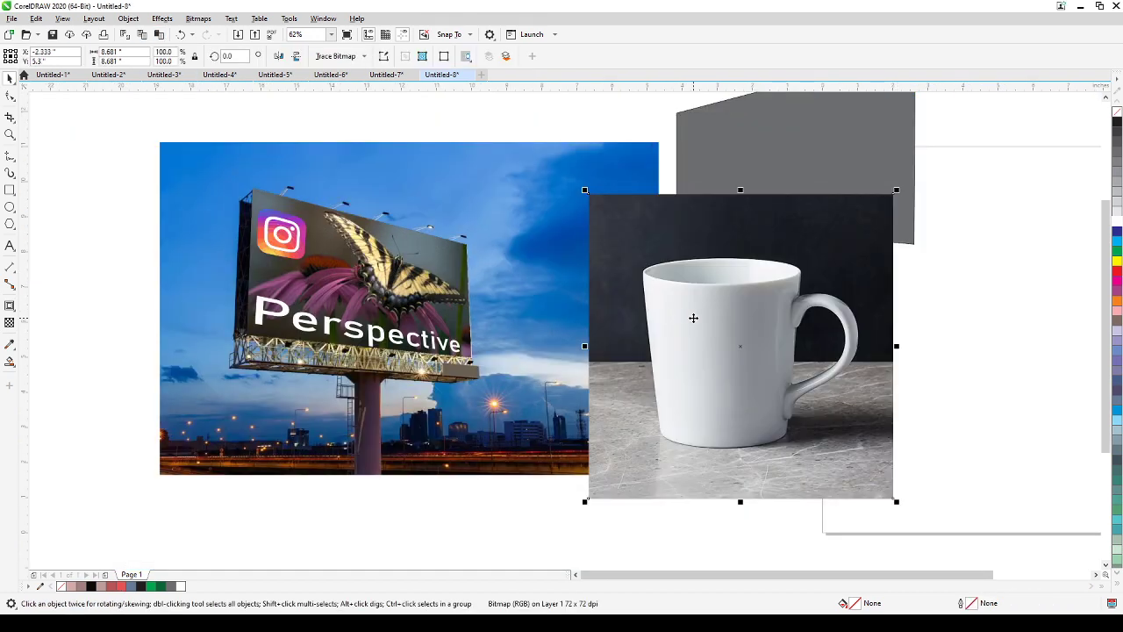
drag(896, 189, 819, 266)
scroll(784, 378, up, 1)
drag(743, 377, 828, 368)
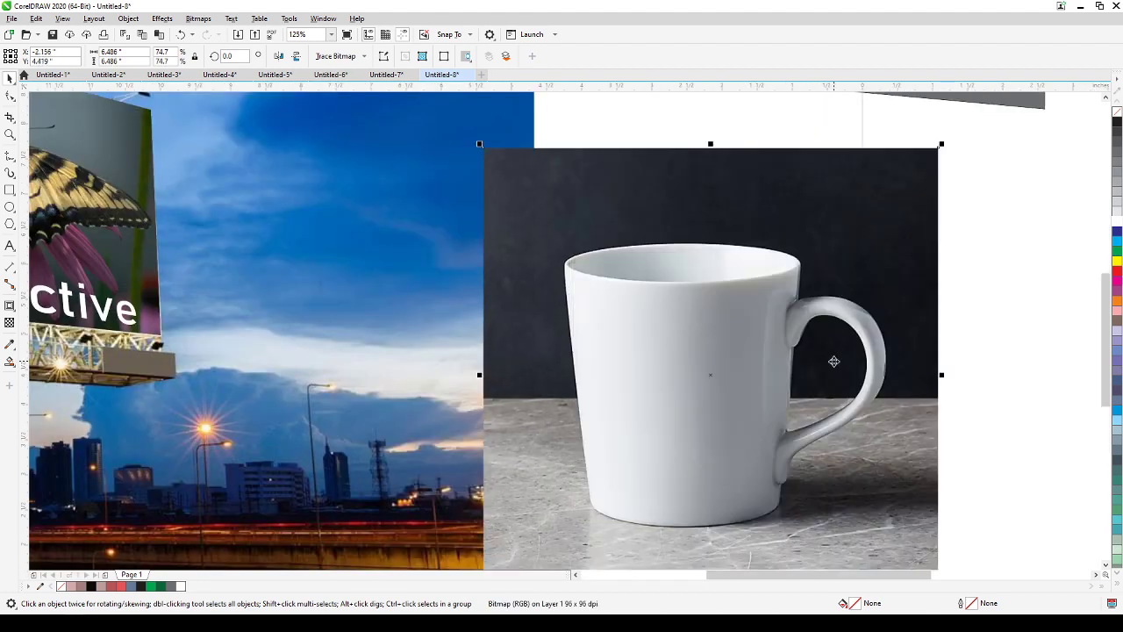
scroll(833, 362, down, 1)
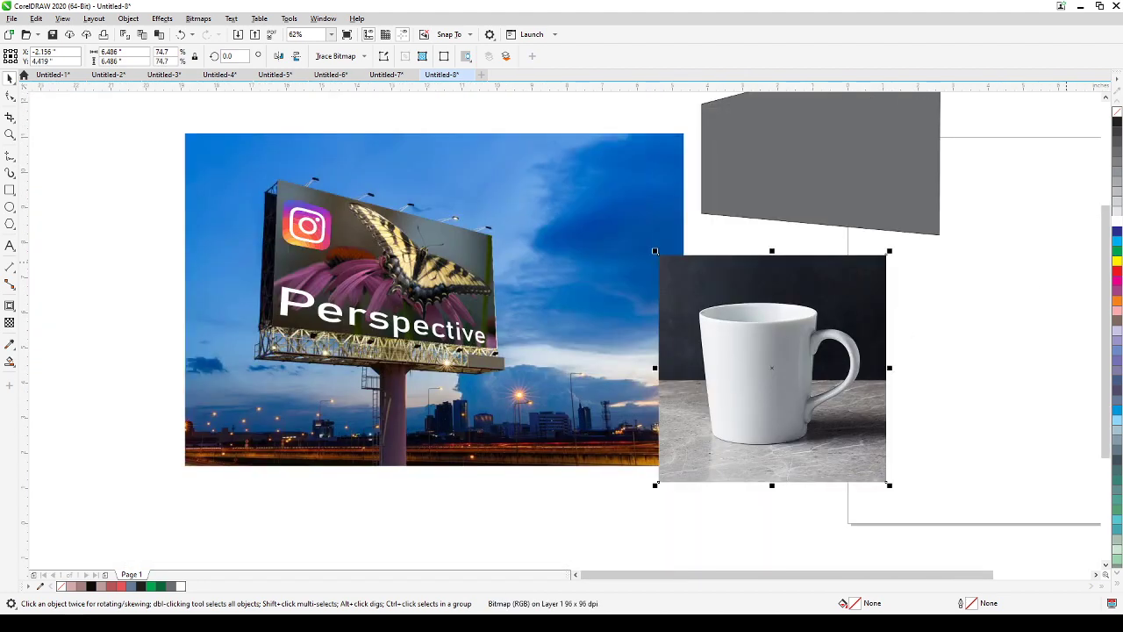
Step: Duplicate the billboard's distorted butterfly picture and place the copy over the lower-left corner of the billboard photo
click(421, 261)
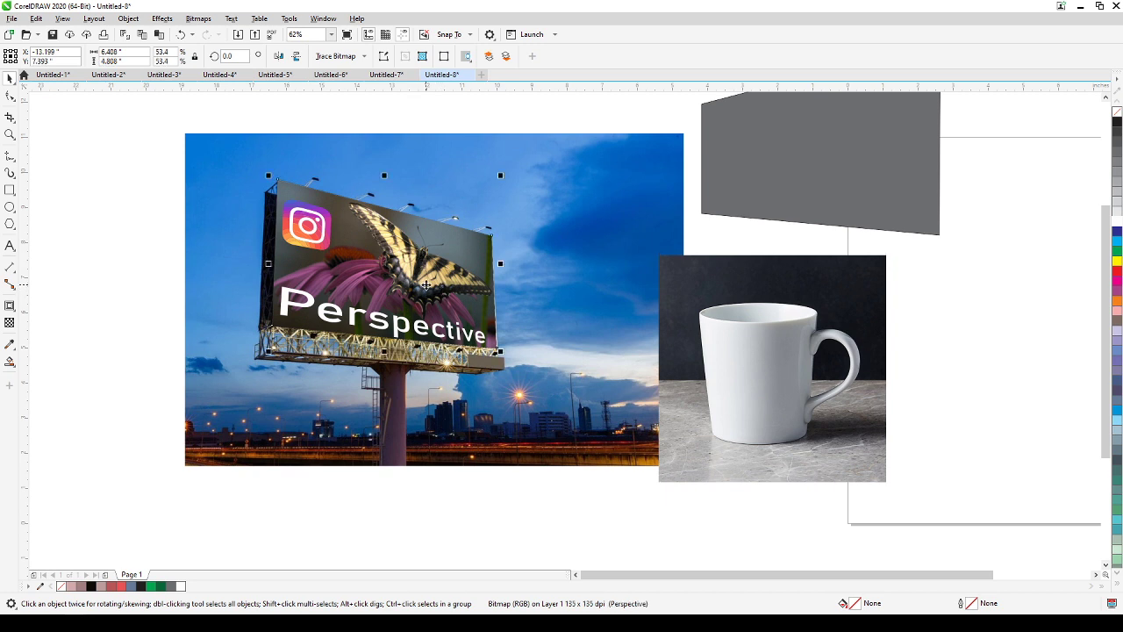
drag(426, 285, 419, 476)
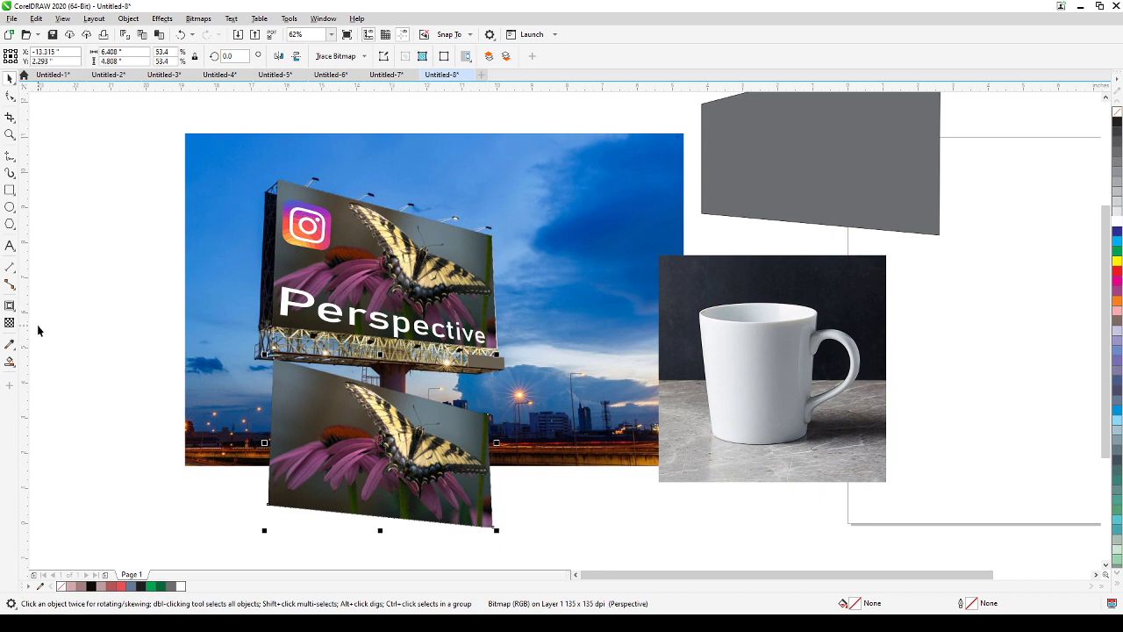
drag(334, 444, 256, 458)
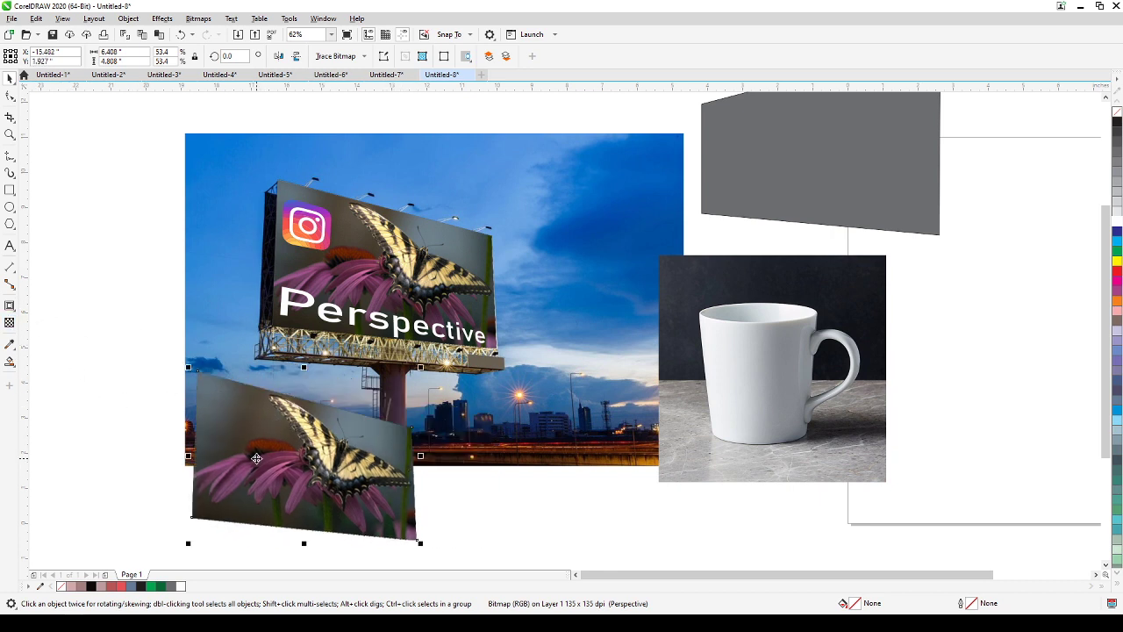
scroll(256, 457, up, 3)
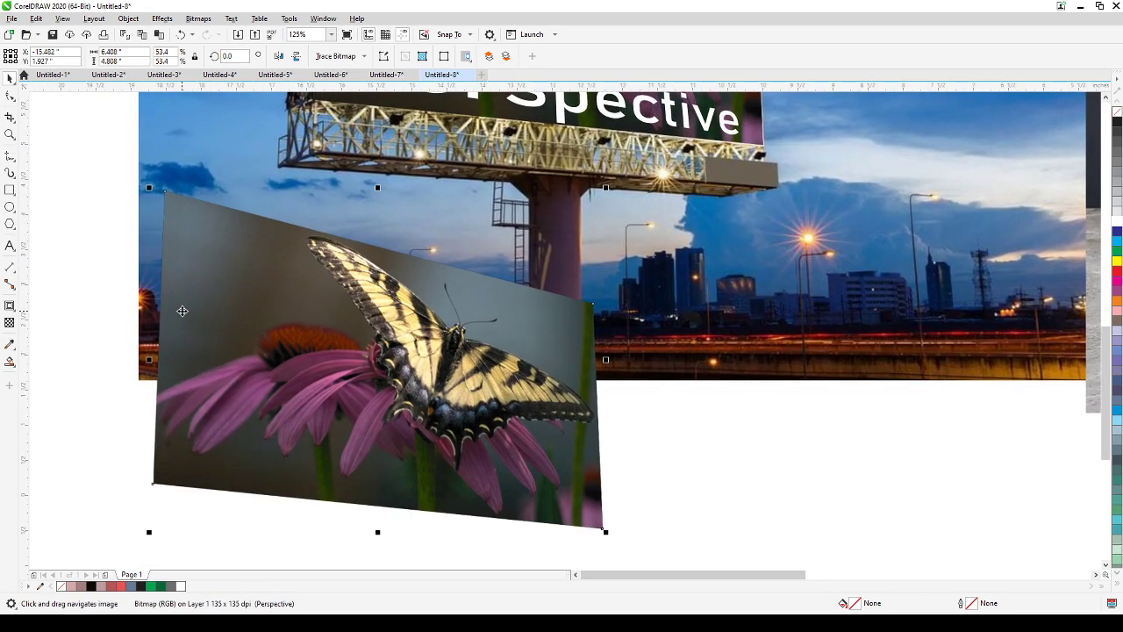
click(128, 18)
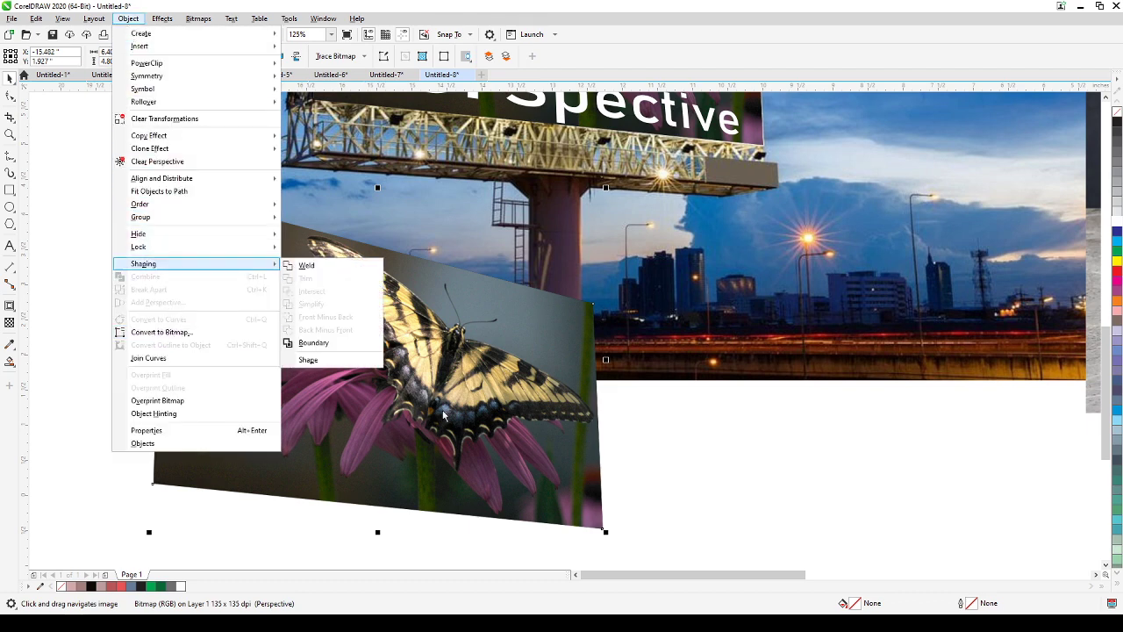
click(705, 466)
click(705, 466)
click(500, 449)
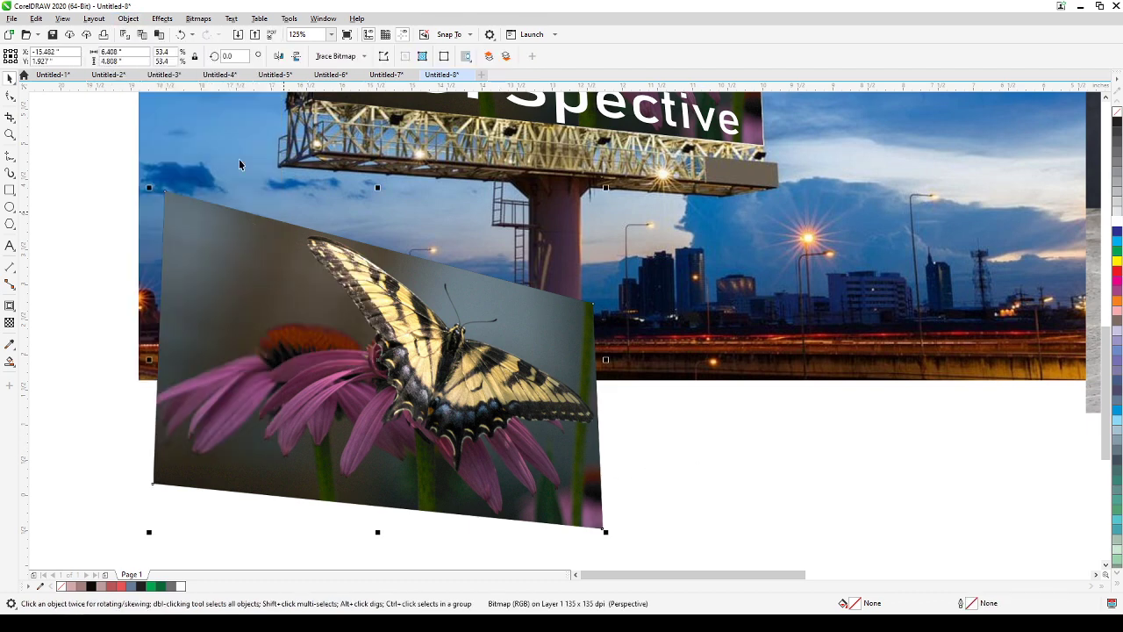
click(132, 18)
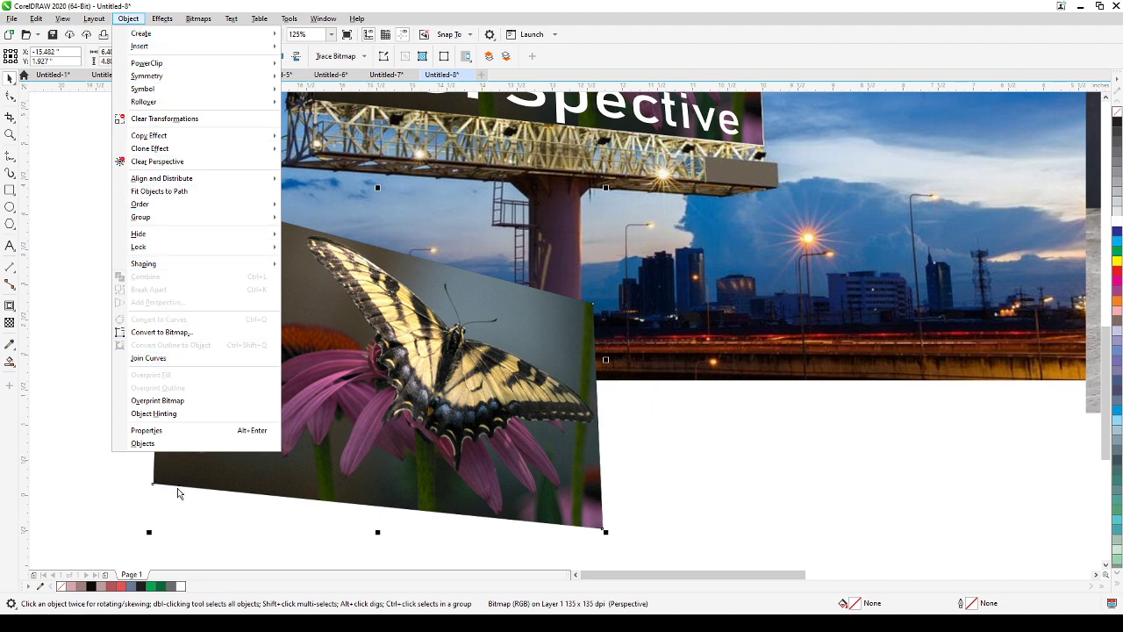
click(125, 508)
Step: Shift the butterfly copy slightly left and raise its perspective's upper-right corner with the Shape tool
drag(277, 479, 236, 475)
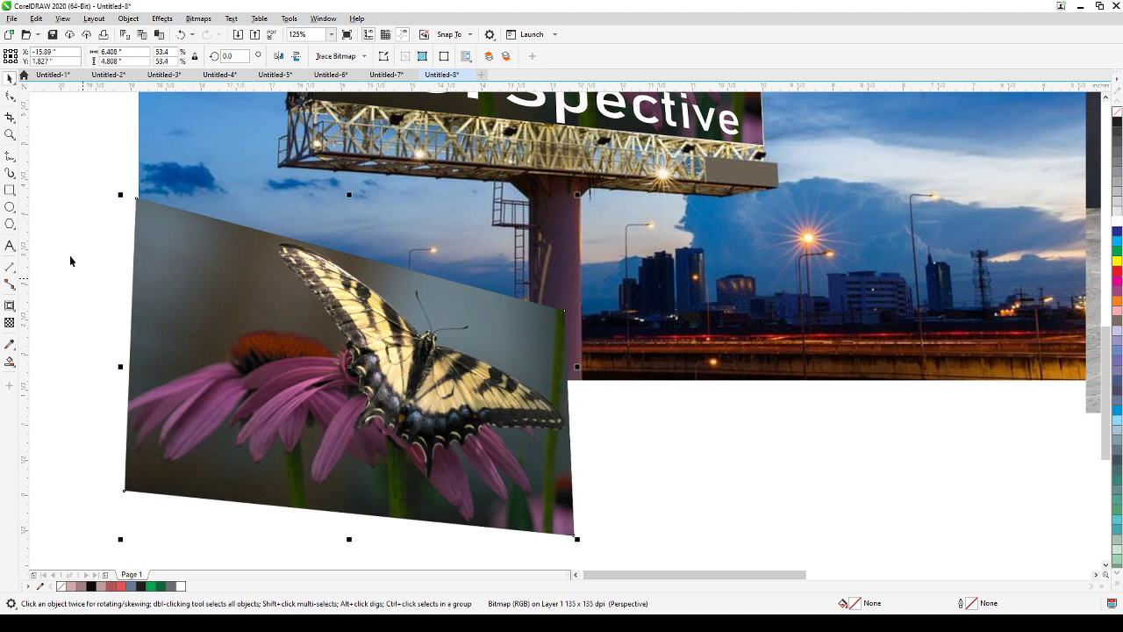
click(10, 97)
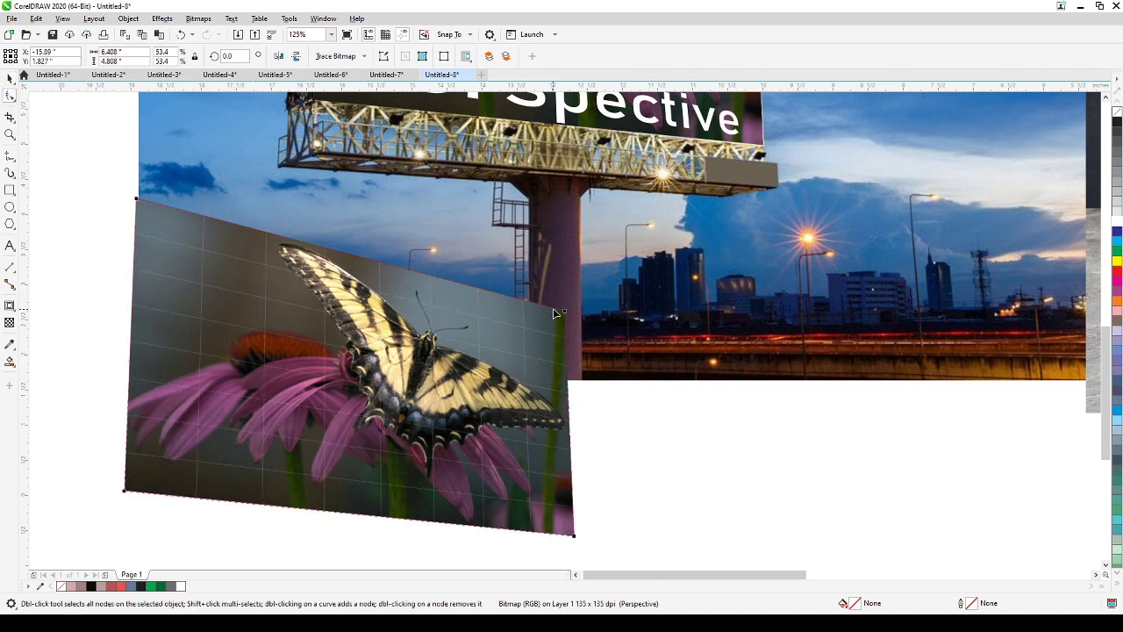
drag(563, 310, 564, 254)
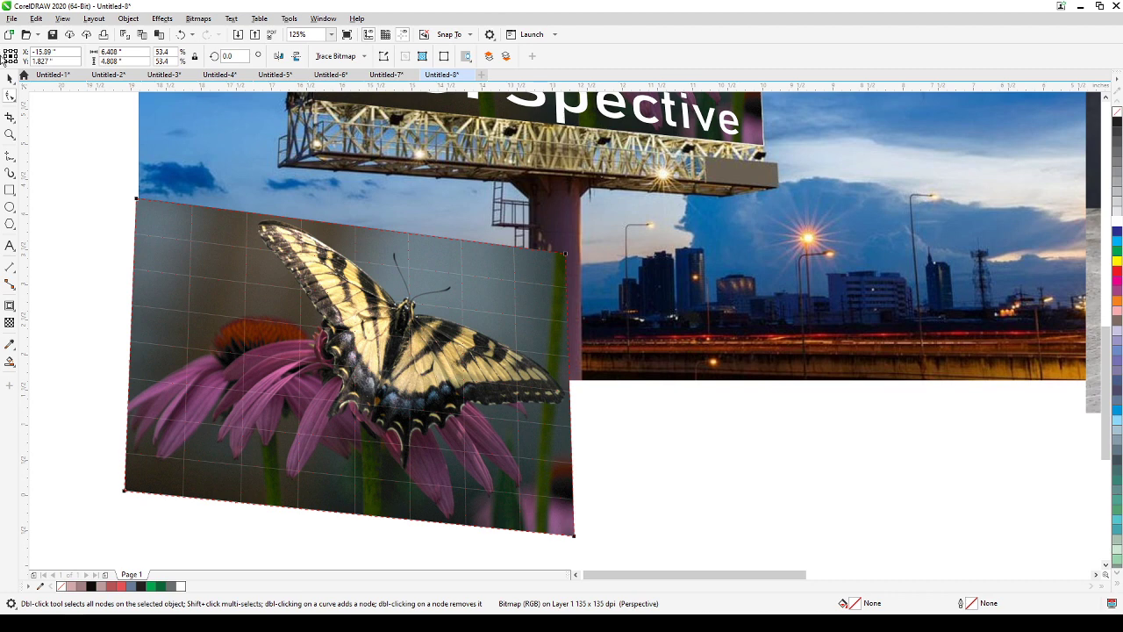
click(9, 77)
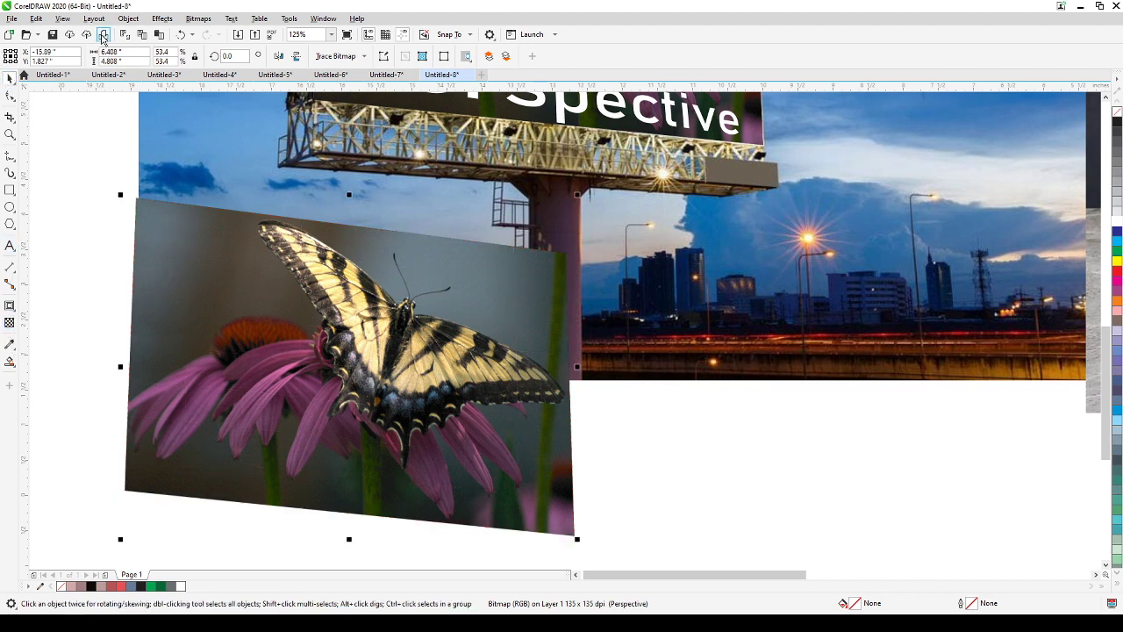
Step: Clear all transformations from the butterfly copy and scale it down to 35% below the billboard photo
click(128, 18)
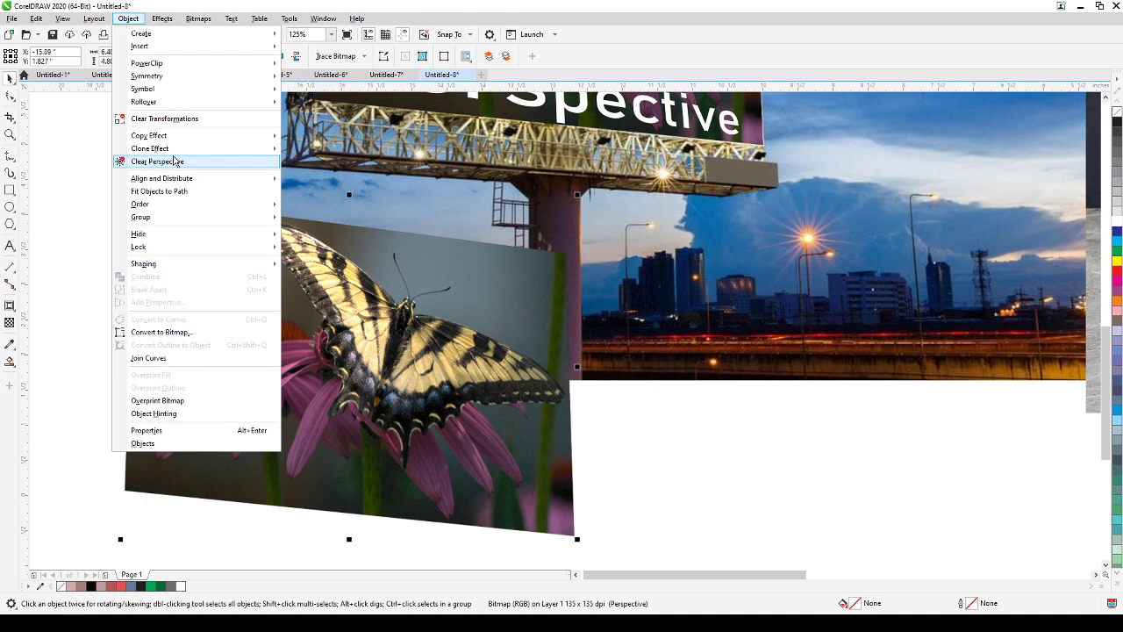
click(166, 118)
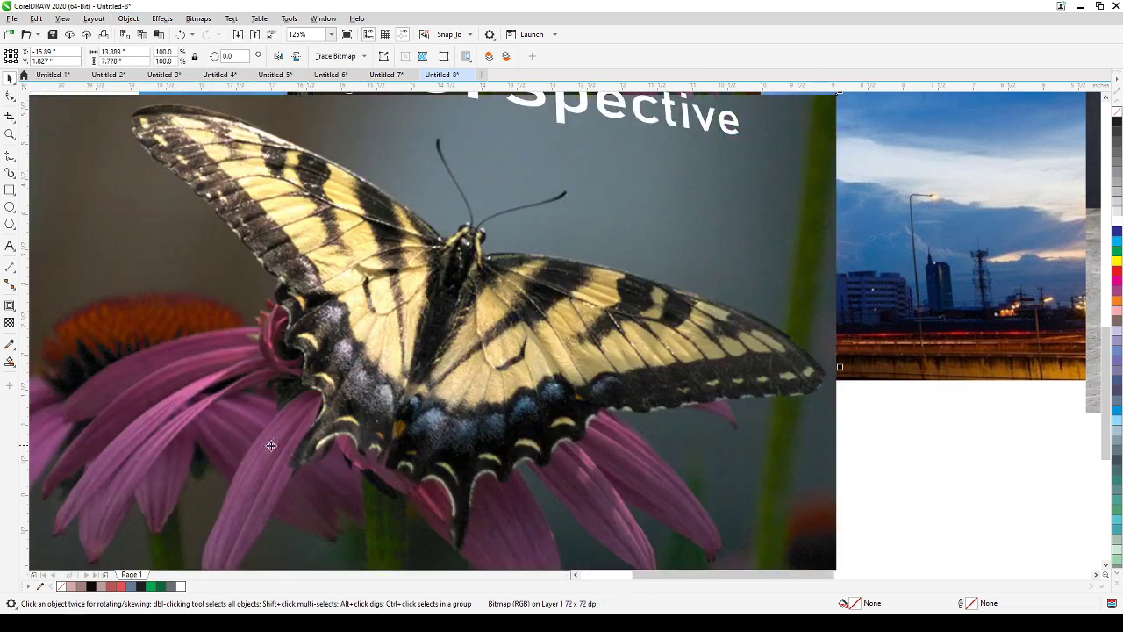
scroll(266, 442, down, 2)
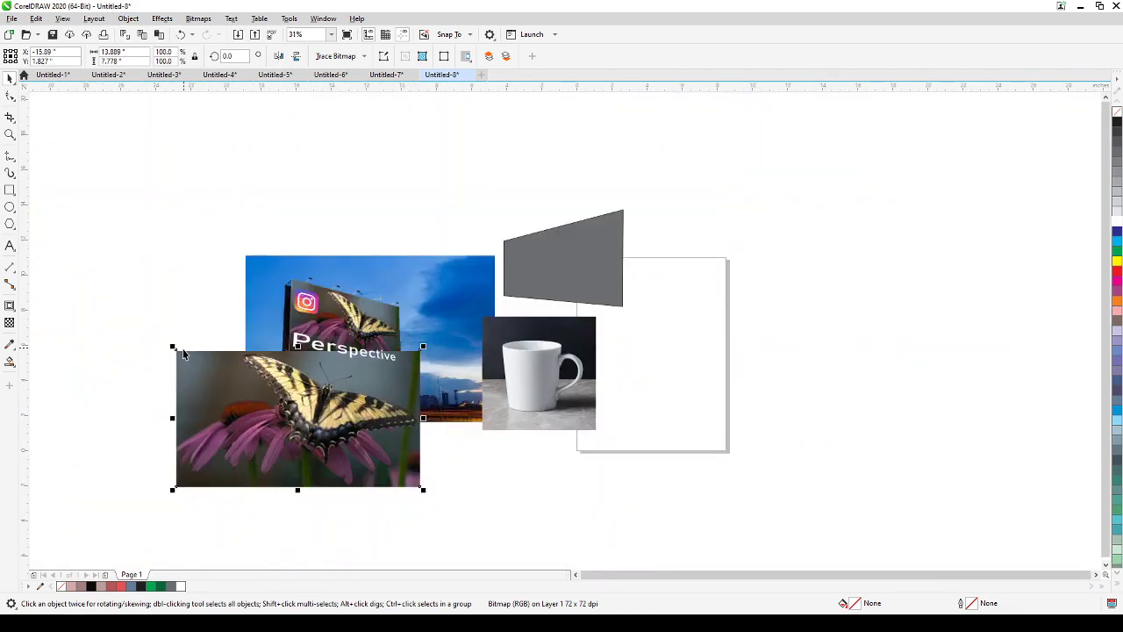
drag(172, 347, 335, 440)
scroll(392, 474, up, 2)
scroll(393, 452, up, 2)
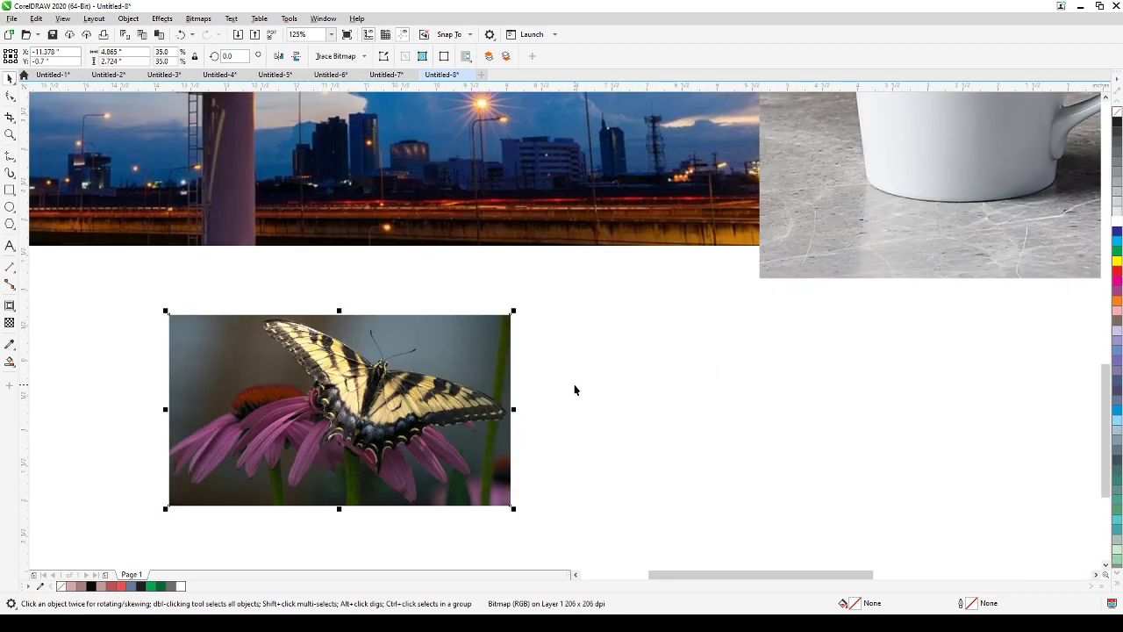
Step: Duplicate the distorted Instagram logo from the billboard and place the copy near the billboard photo's lower-left corner
scroll(575, 389, down, 2)
drag(407, 168, 441, 240)
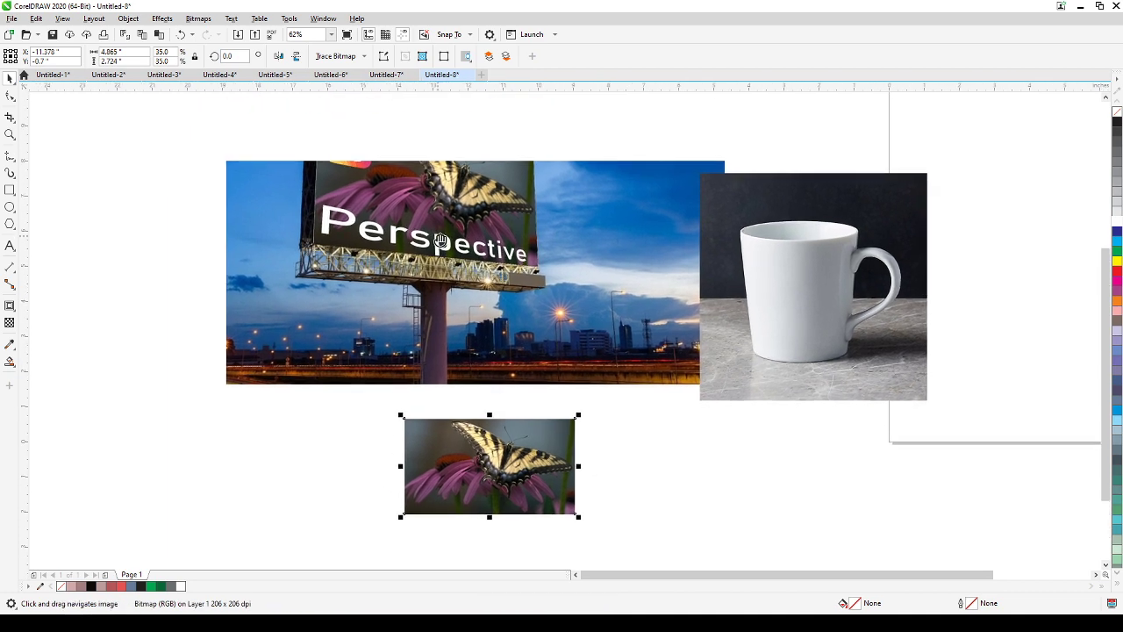
click(338, 147)
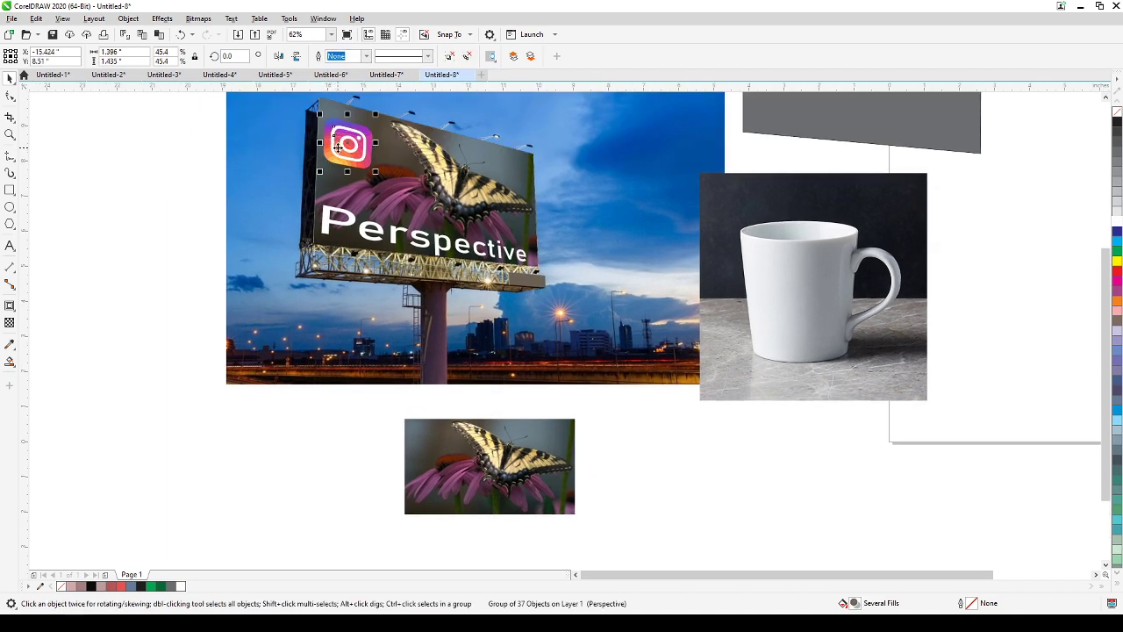
drag(337, 146, 271, 345)
scroll(244, 386, up, 4)
drag(244, 387, 215, 482)
drag(317, 336, 257, 307)
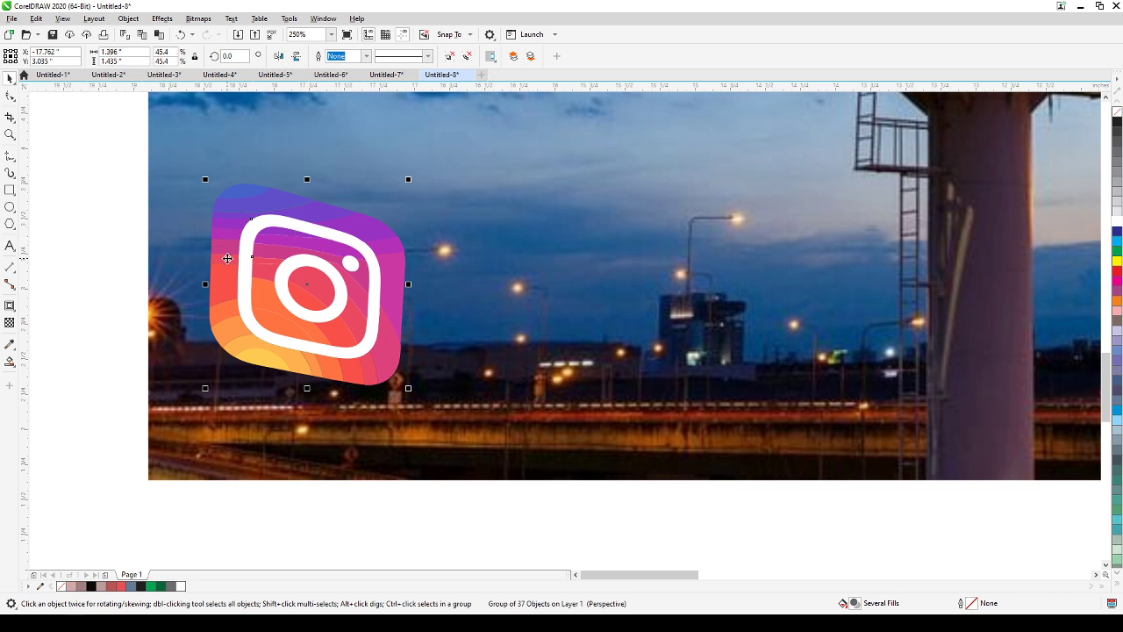
Step: Clear all transformations from the Instagram logo copy and delete that copy
click(129, 18)
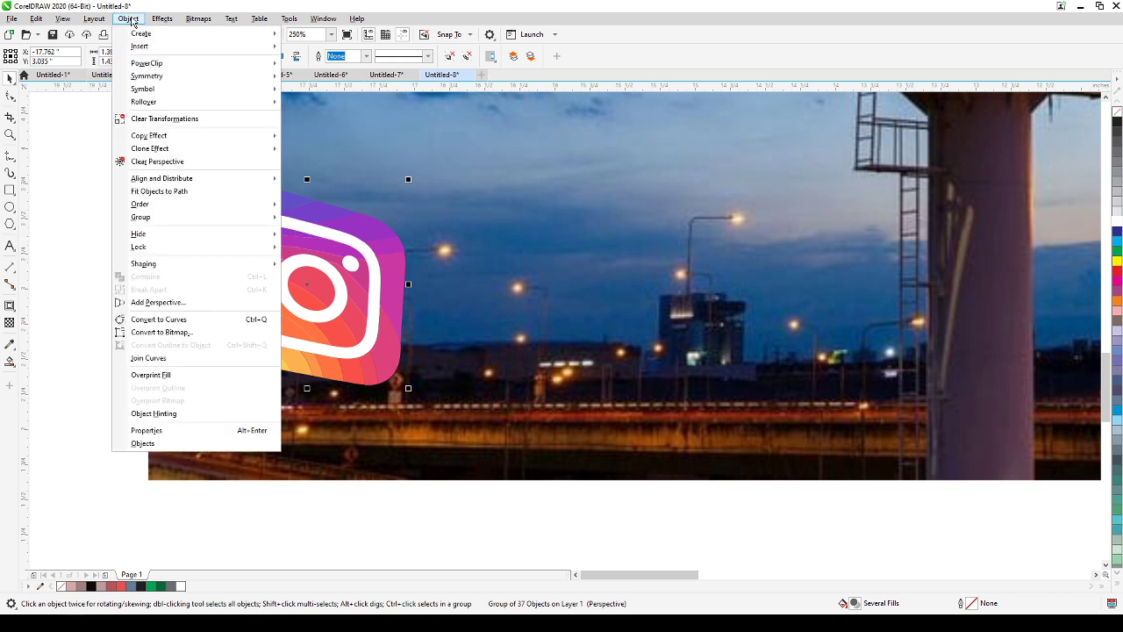
click(143, 120)
scroll(297, 505, down, 2)
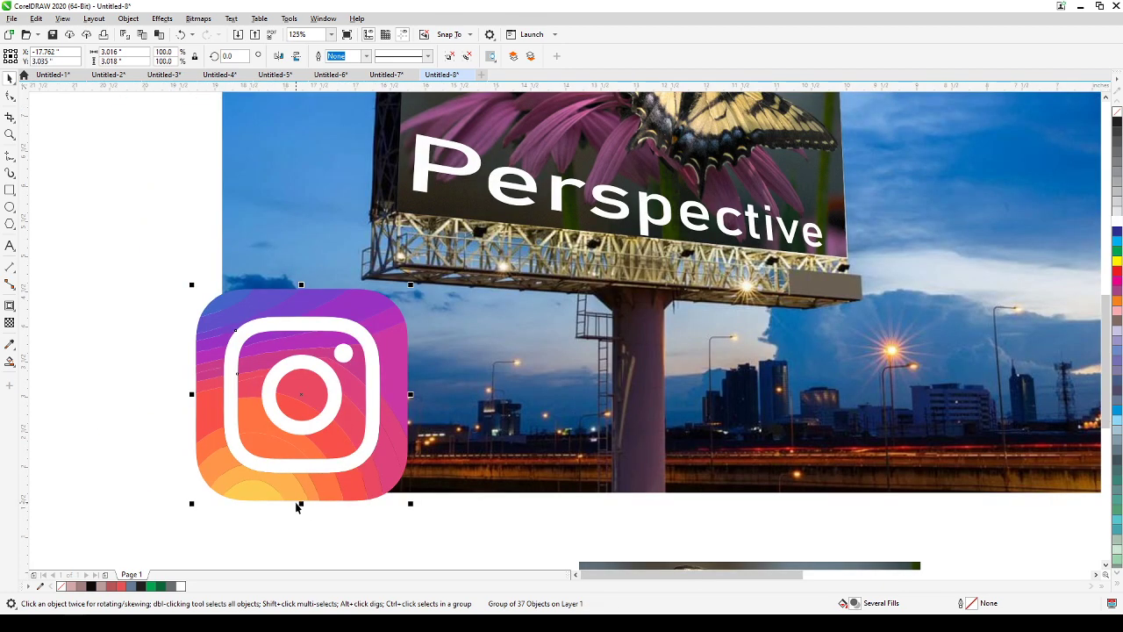
scroll(296, 505, down, 4)
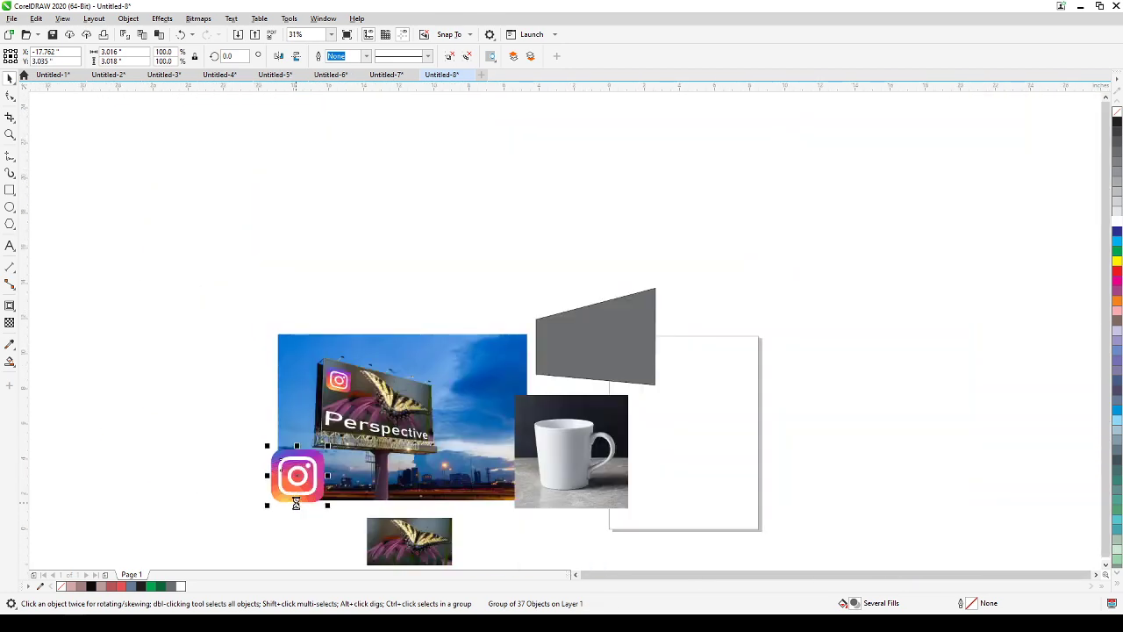
key(Delete)
Step: Bring the undistorted butterfly picture to the front and move it onto the white mug
drag(339, 434, 434, 365)
scroll(455, 355, up, 4)
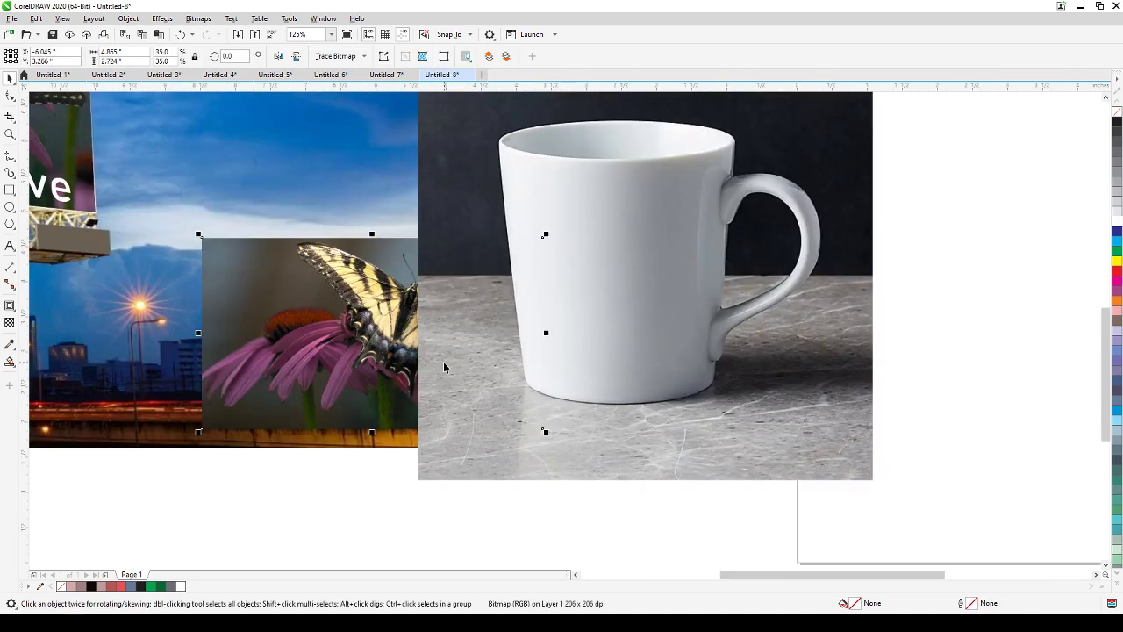
key(shift+Page_Up)
drag(419, 309, 724, 252)
Step: Scale the butterfly picture to about 3.15 inches wide and fit it across the mug's body just below the rim
drag(832, 204, 672, 229)
drag(686, 284, 681, 278)
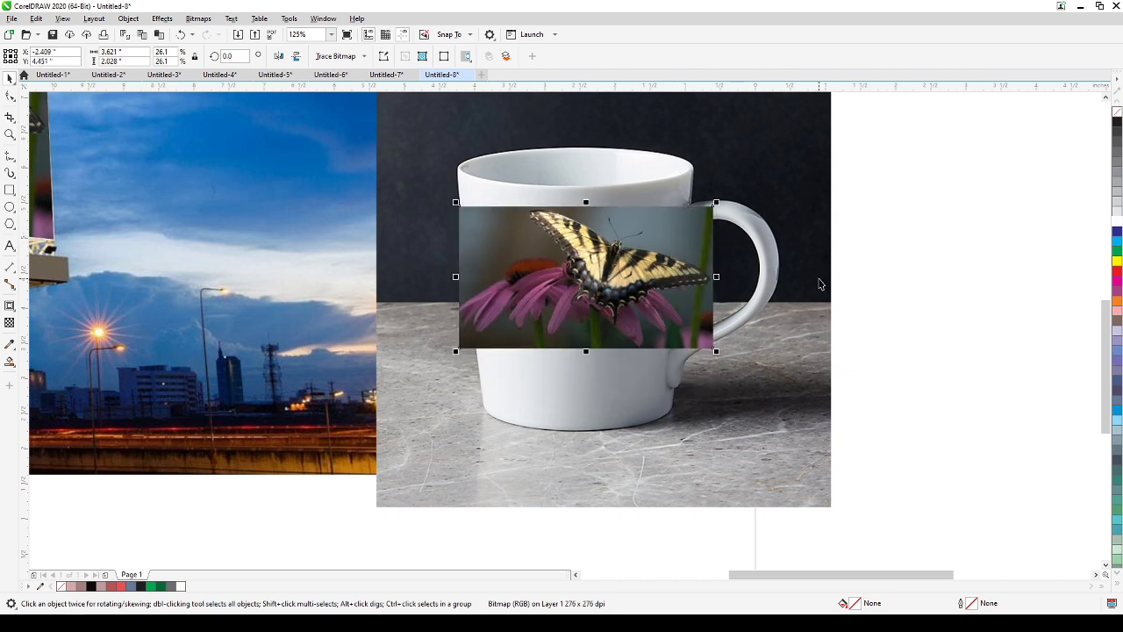
drag(717, 205, 685, 222)
drag(668, 264, 667, 243)
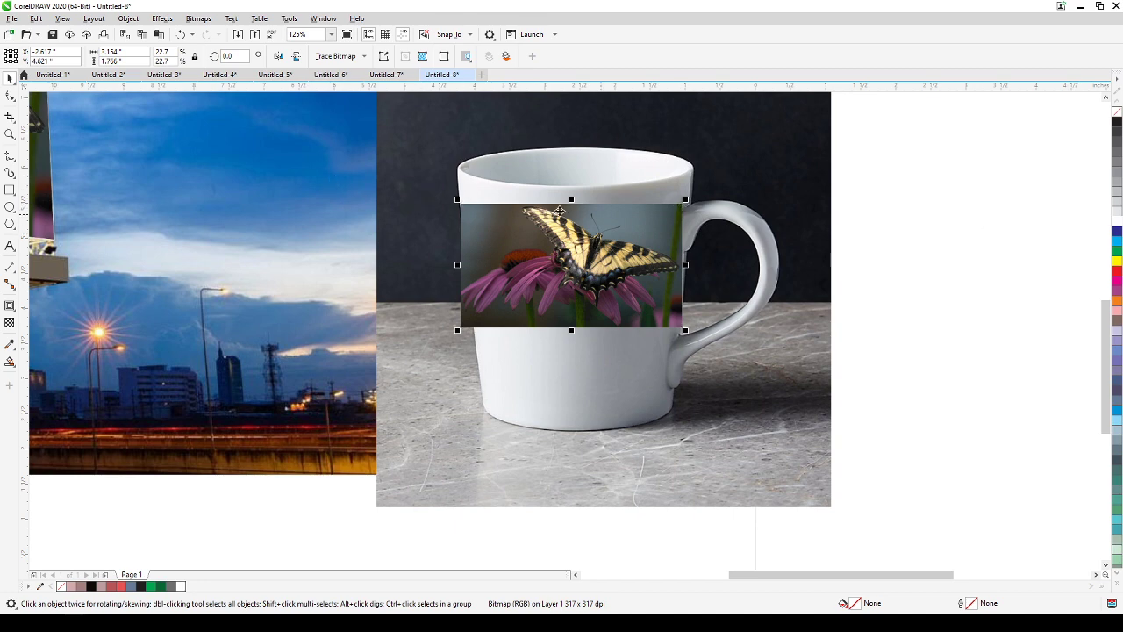
scroll(537, 281, down, 2)
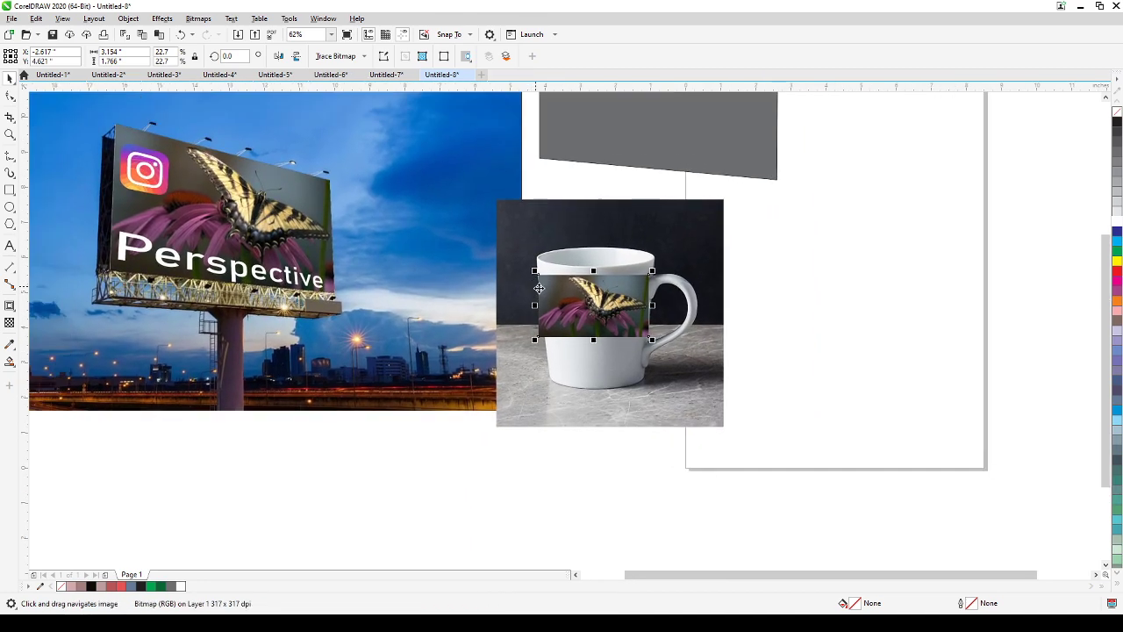
Step: Move the butterfly picture off the mug to the blank area beside the mug's handle
scroll(579, 299, up, 2)
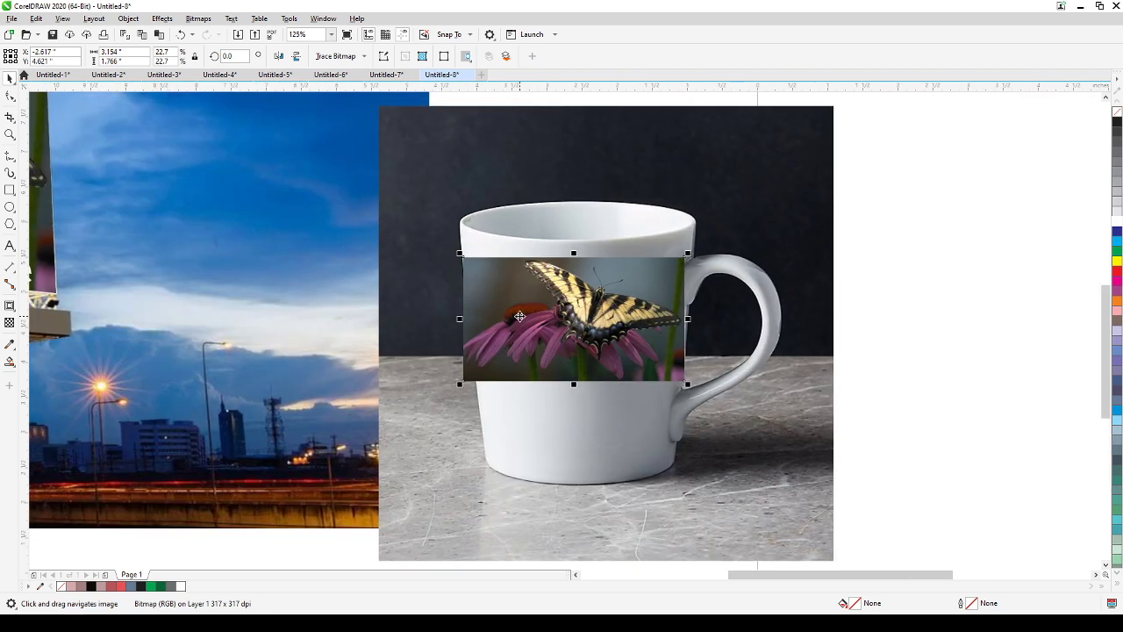
drag(520, 316, 844, 248)
click(862, 386)
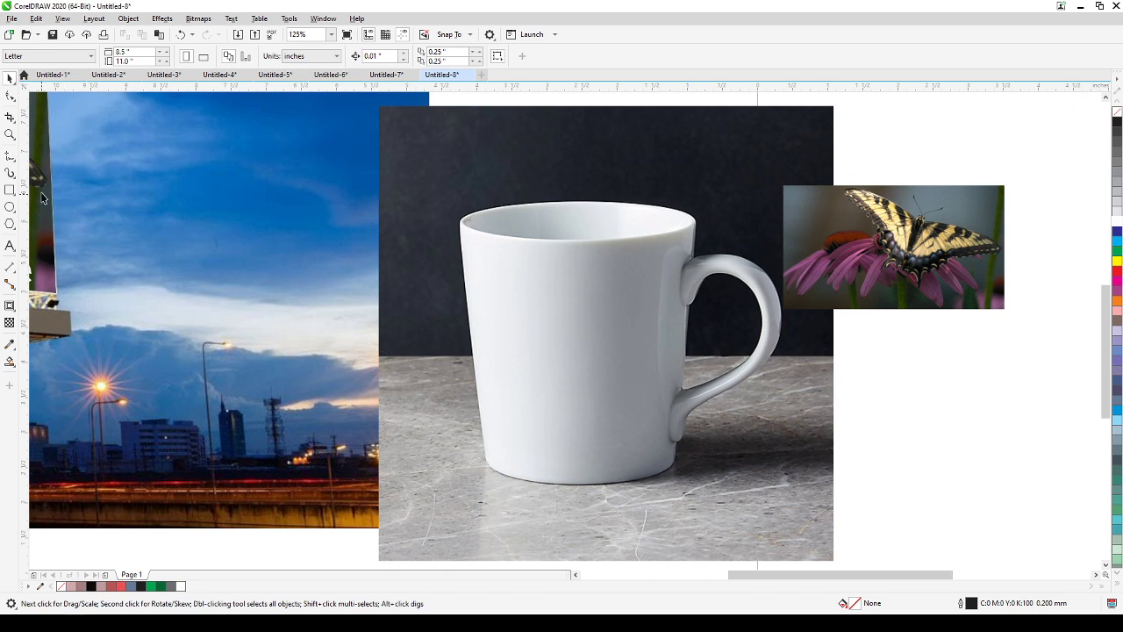
Step: Draw an ellipse about 3.93 by 0.92 inches around the mug's rim and place a copy of it lower on the mug's body
click(10, 158)
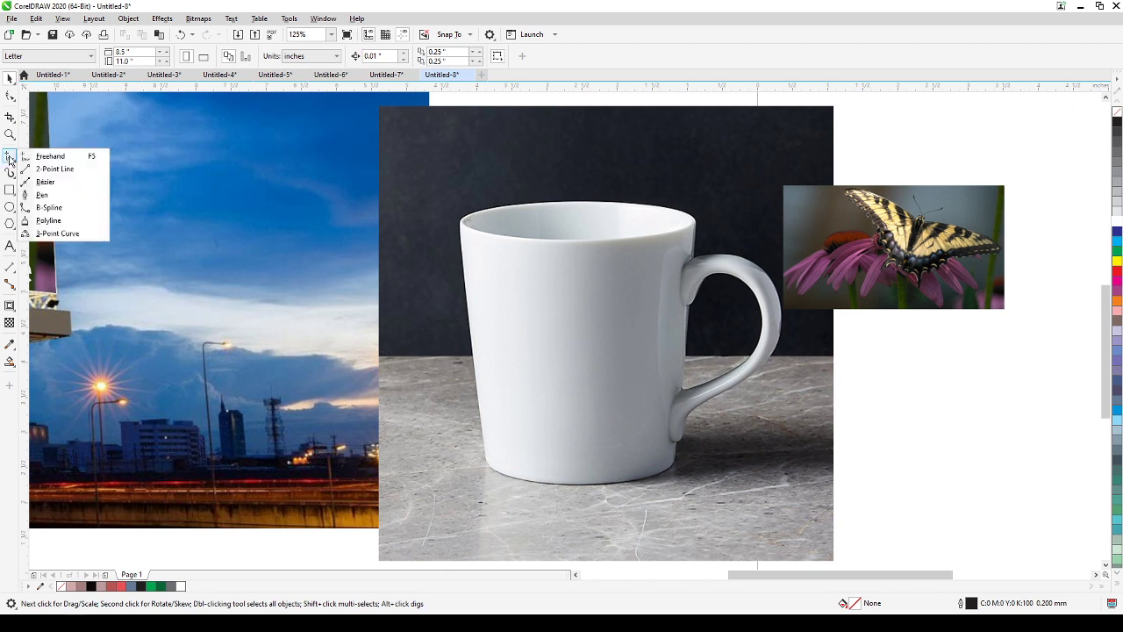
click(8, 206)
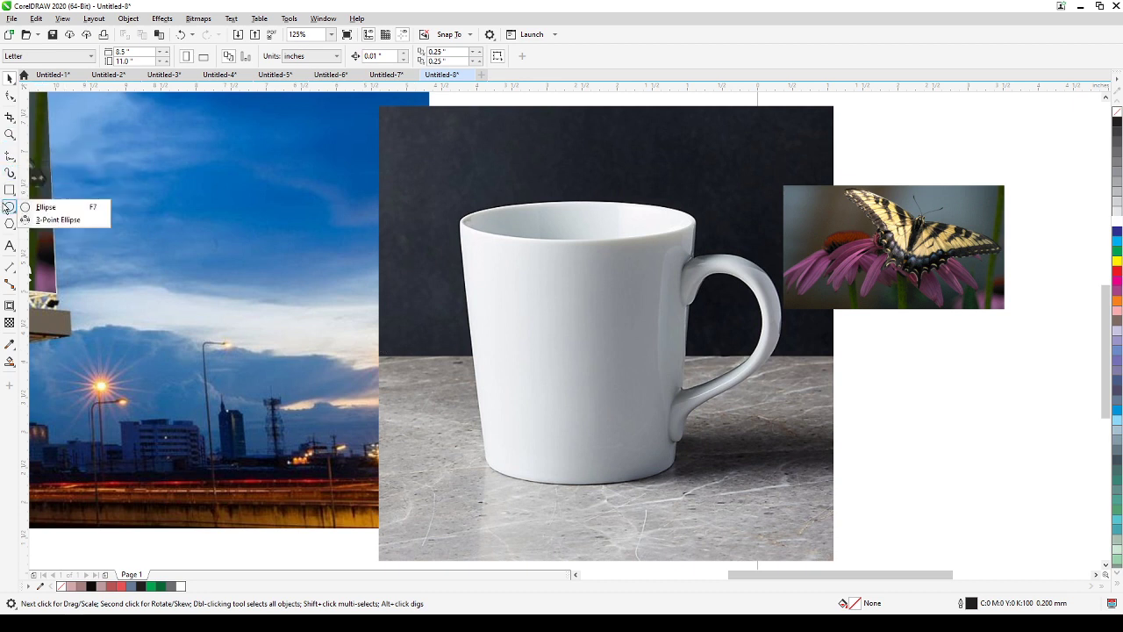
click(44, 207)
drag(428, 190, 708, 258)
click(9, 79)
drag(571, 228, 573, 224)
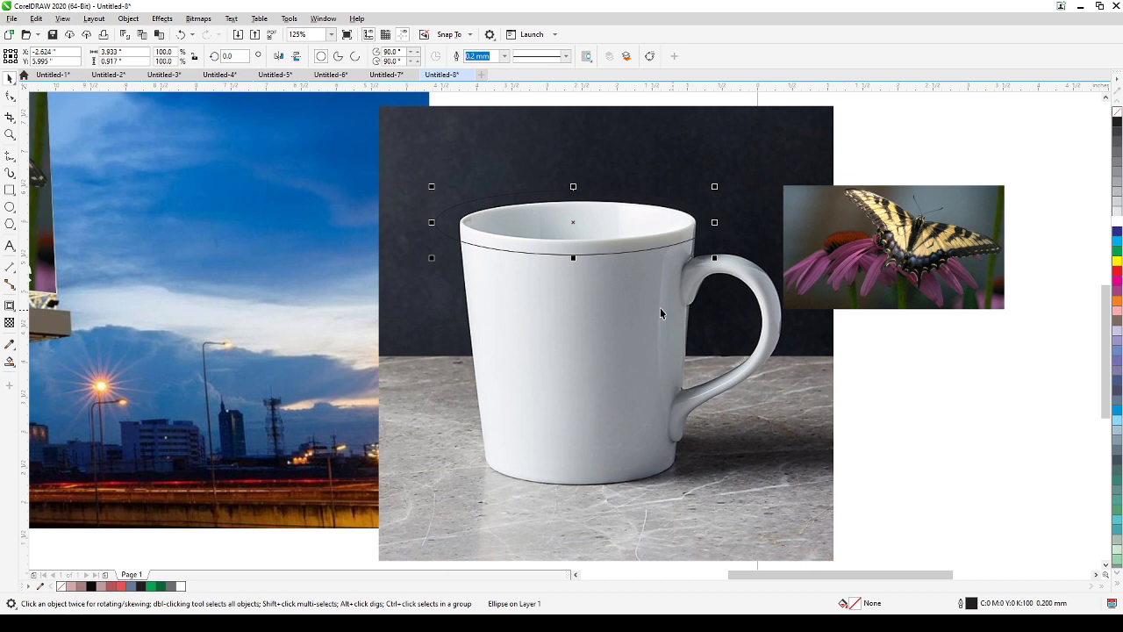
drag(586, 228, 576, 366)
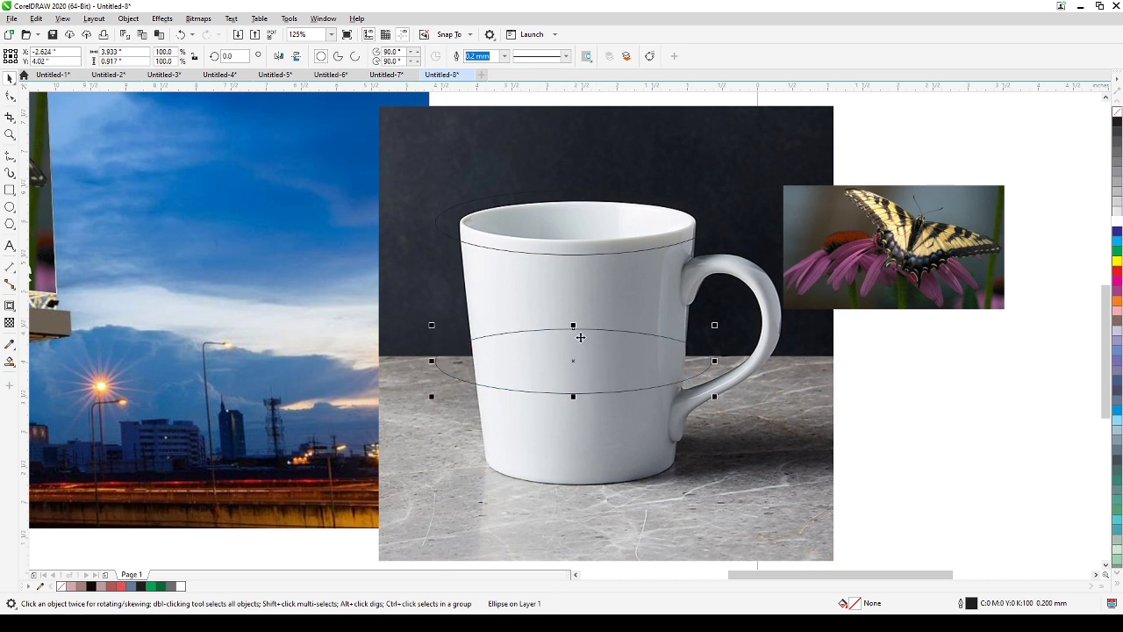
Step: Draw two straight freehand lines about 2.4 inches tall along the mug's left and right sides, crossing both ellipses
click(8, 156)
click(462, 237)
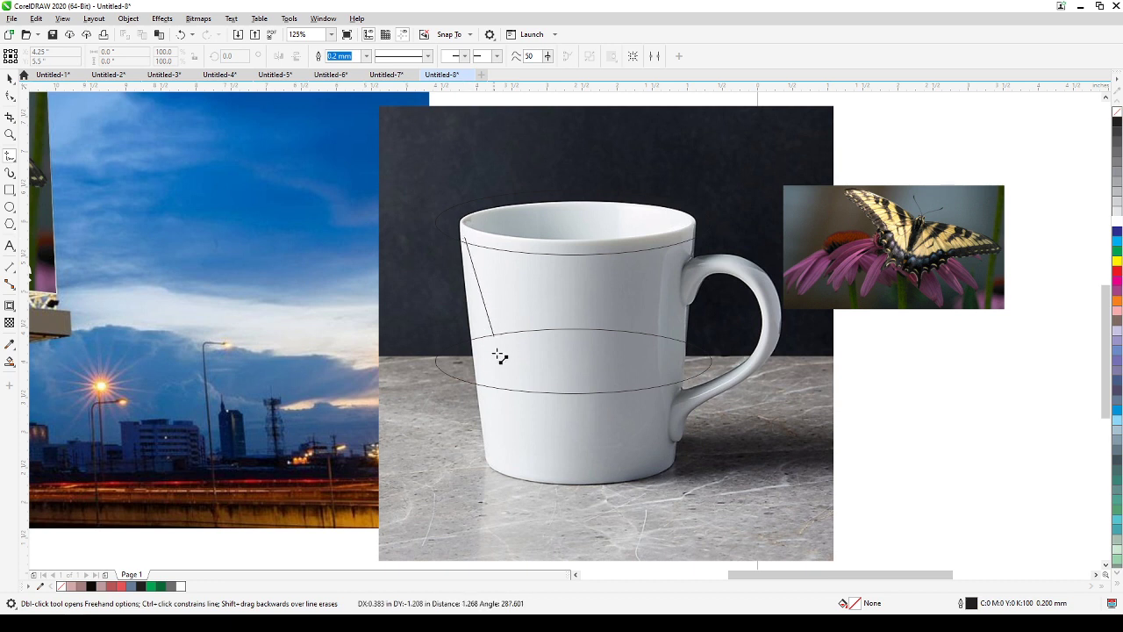
click(485, 411)
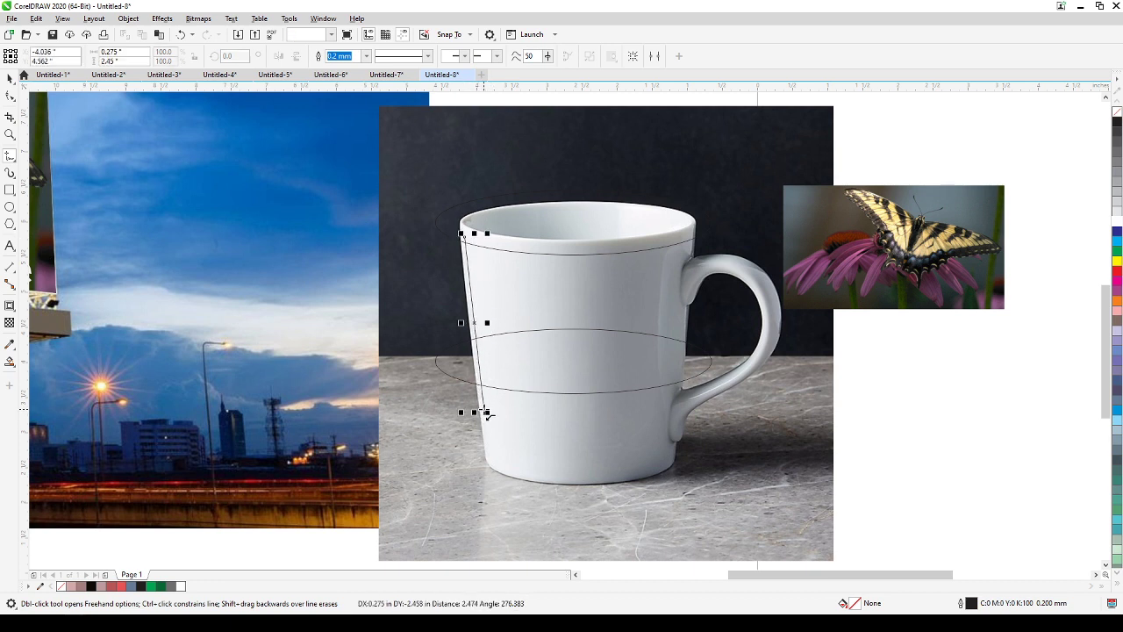
click(676, 242)
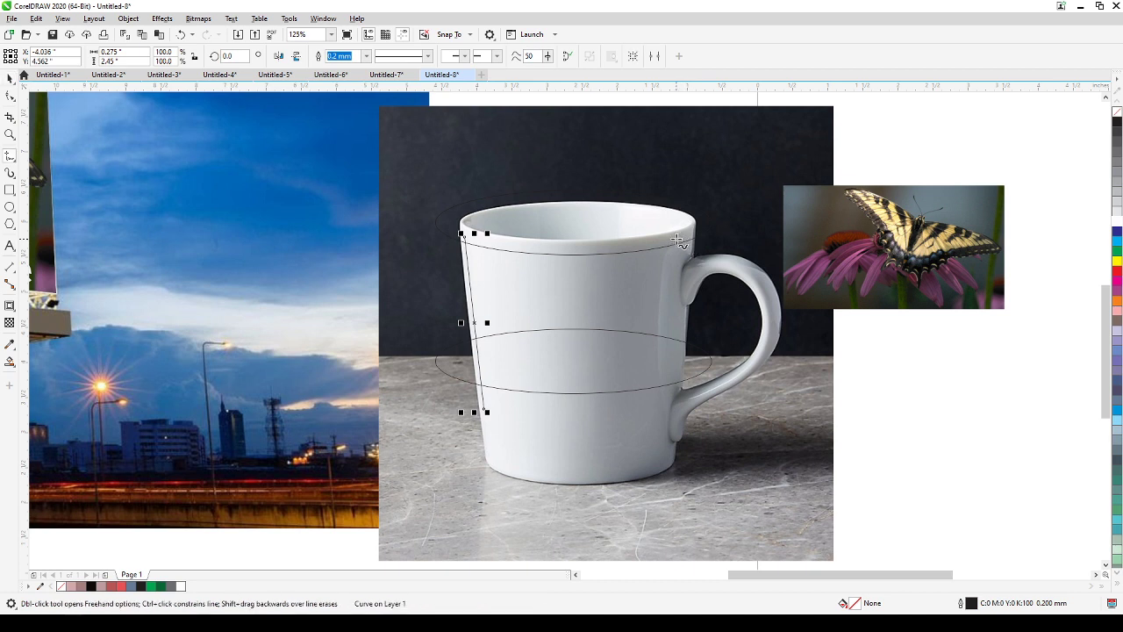
click(668, 413)
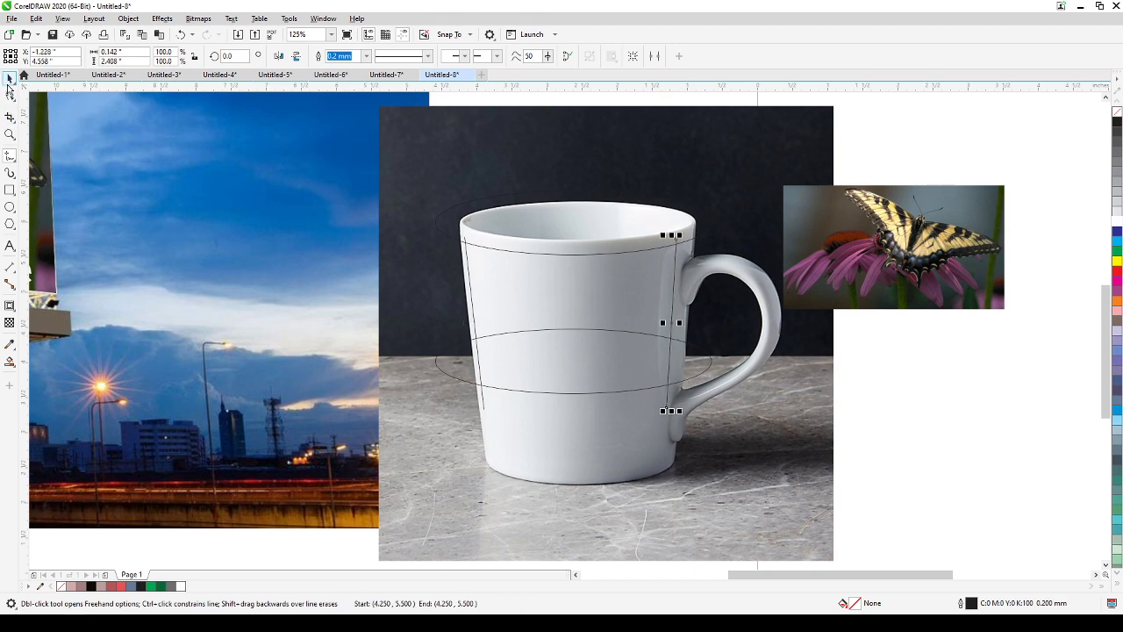
click(10, 79)
click(970, 413)
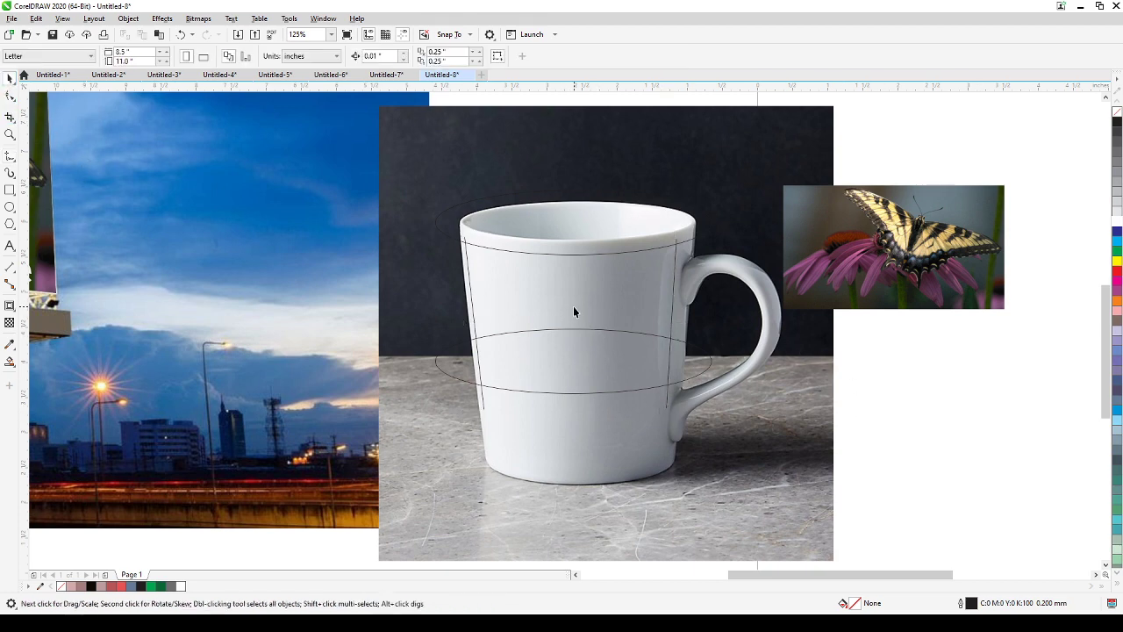
Step: Smart Fill the two adjoining regions enclosed by the side lines and ellipses on the mug with blue-grey
scroll(573, 306, up, 3)
drag(574, 310, 381, 293)
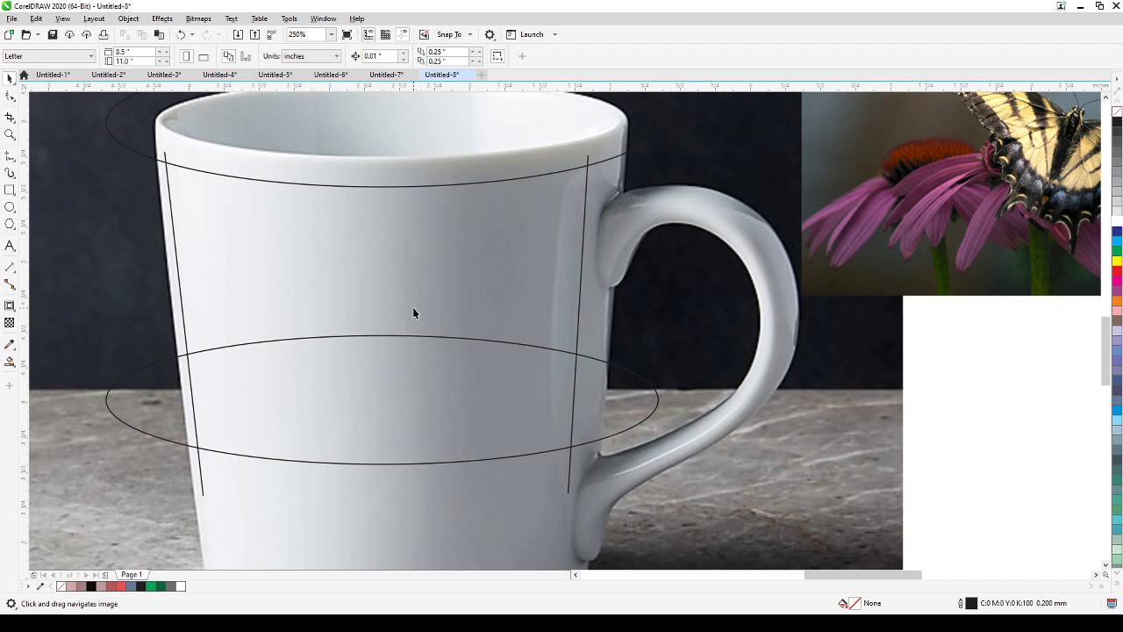
click(13, 363)
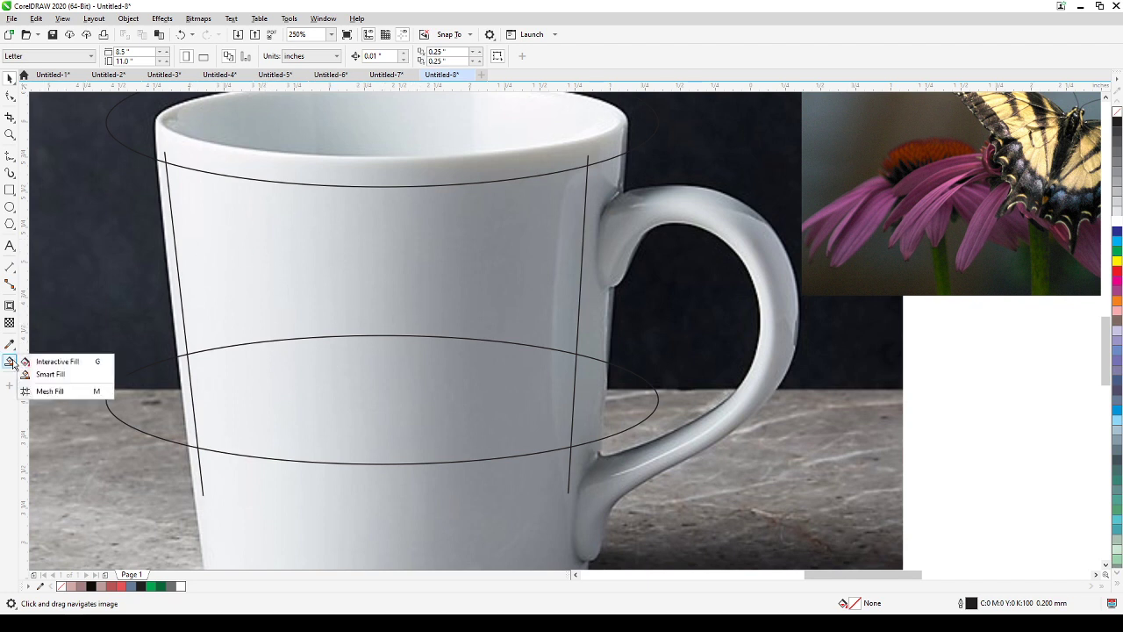
click(33, 377)
click(336, 268)
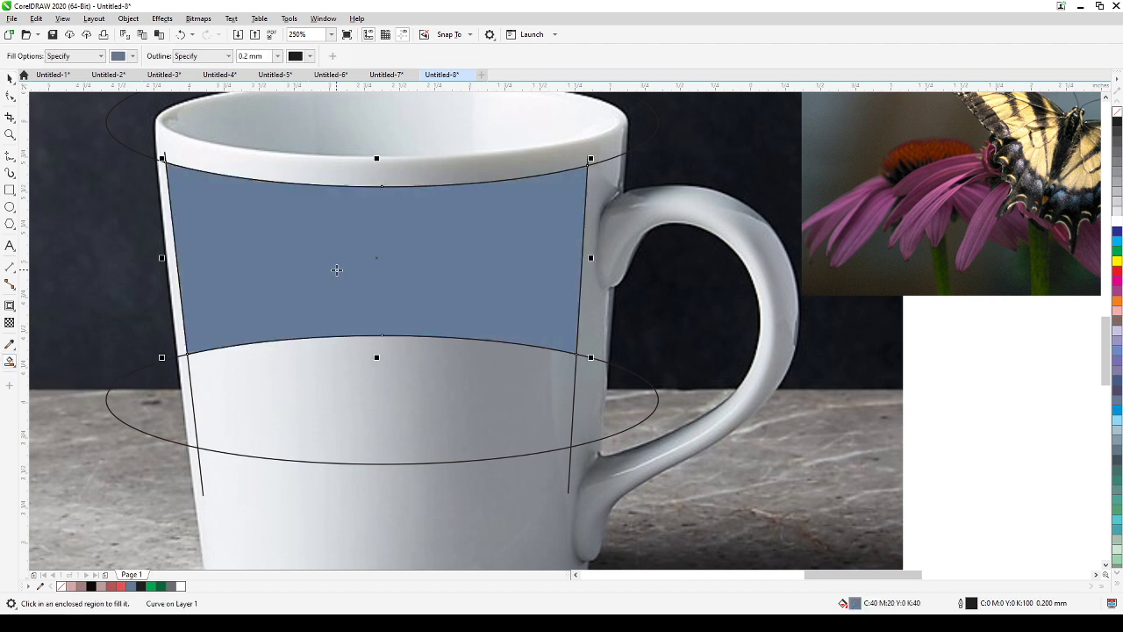
click(298, 387)
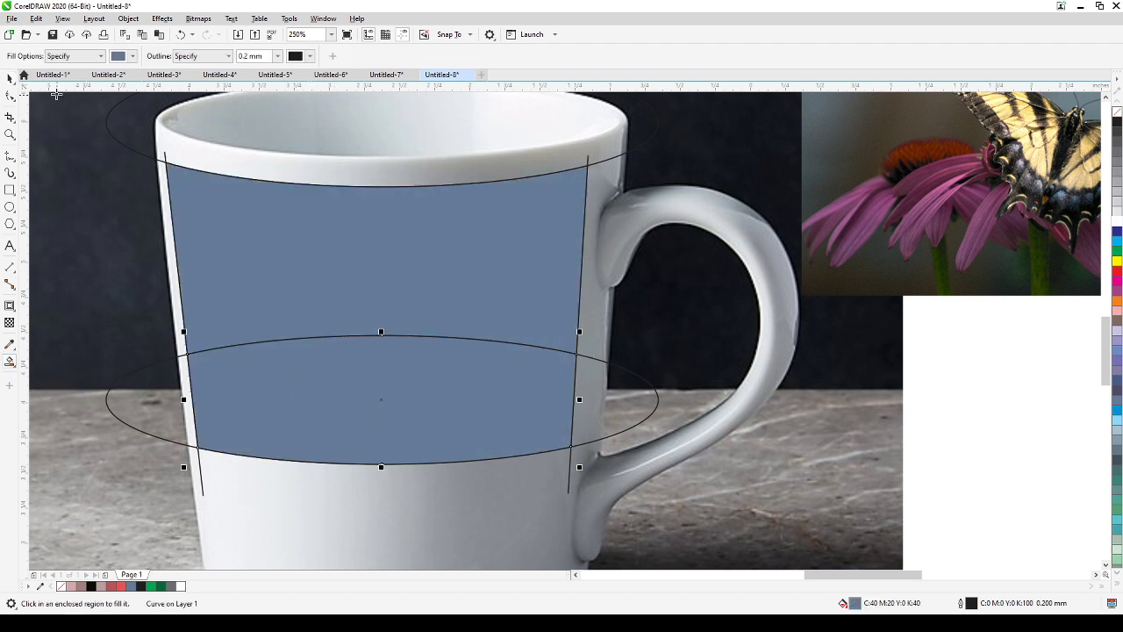
Step: Delete both ellipses and both side lines, leaving only the two blue-grey filled shapes on the mug
click(9, 79)
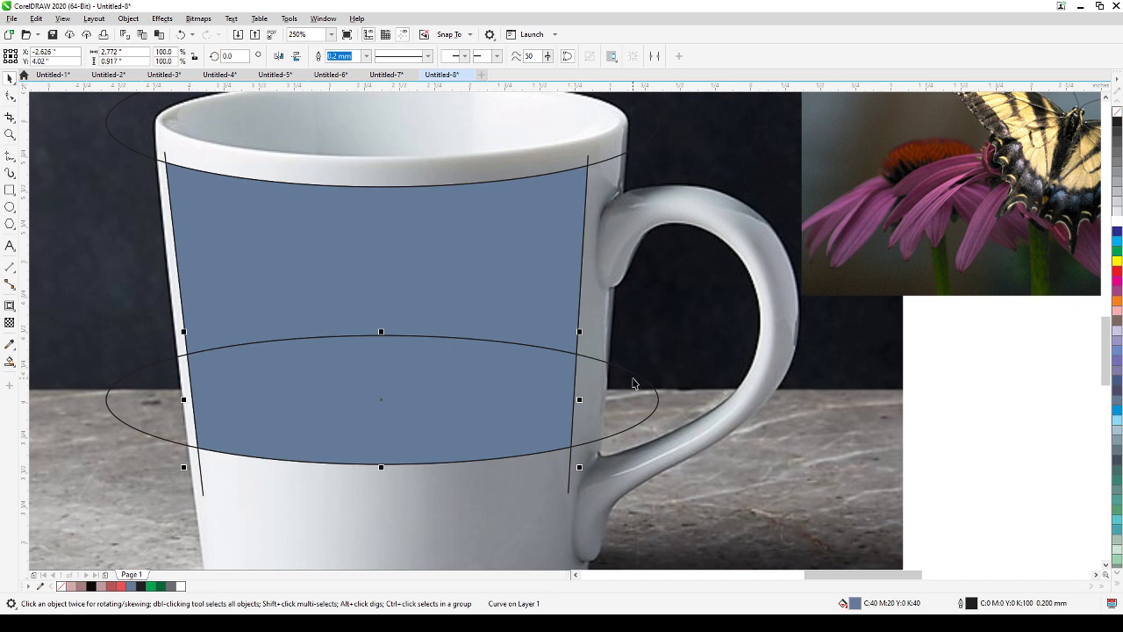
key(Delete)
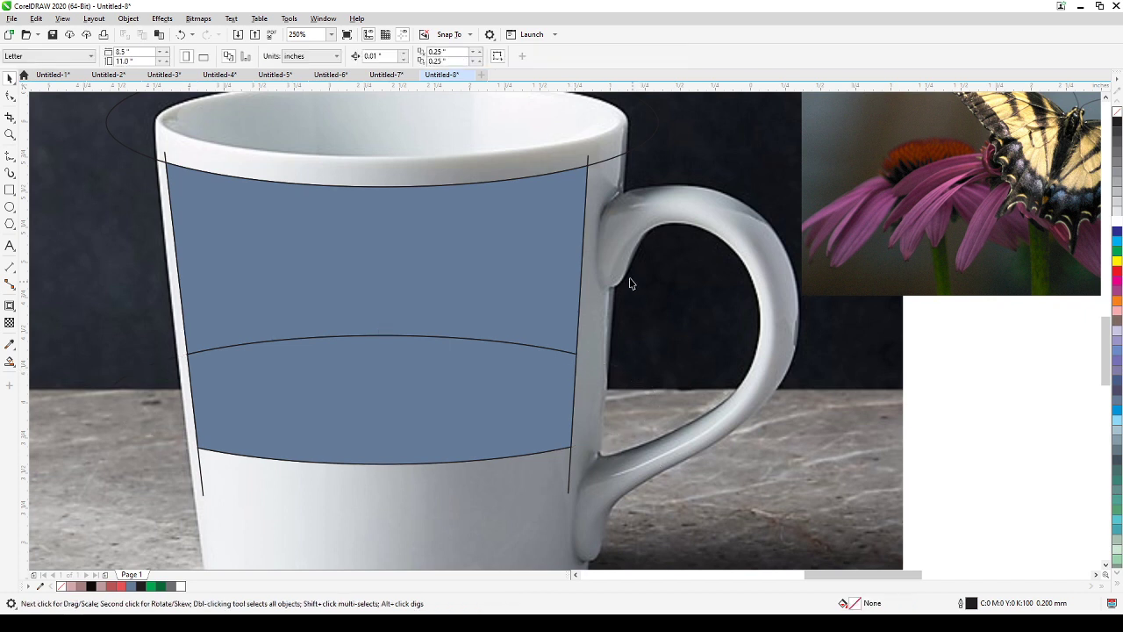
click(600, 164)
key(Delete)
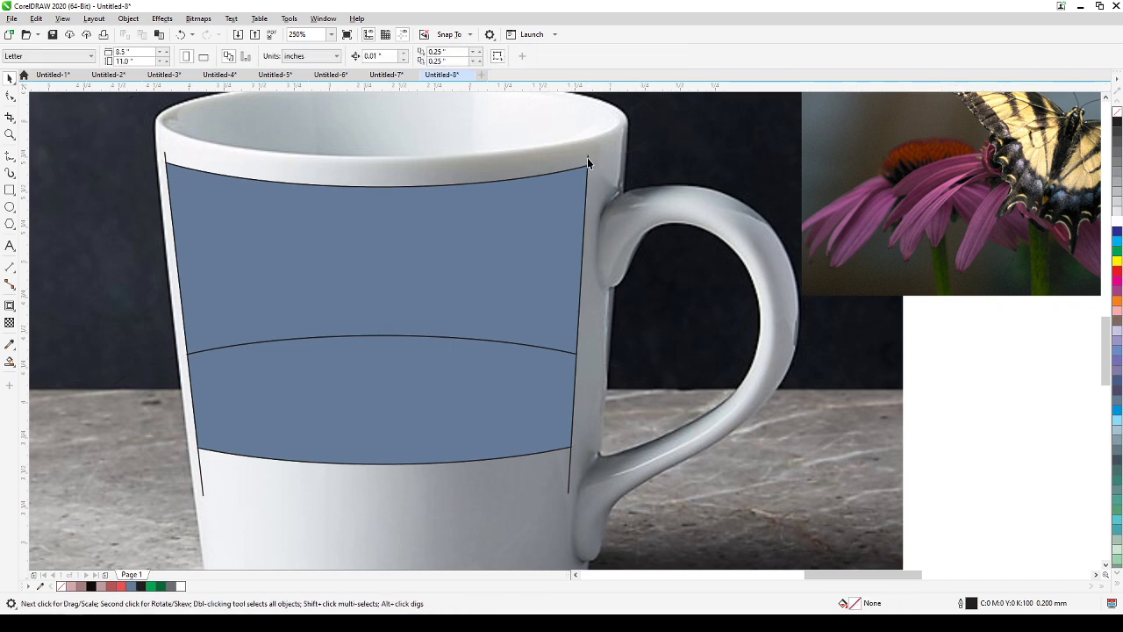
click(587, 161)
key(Escape)
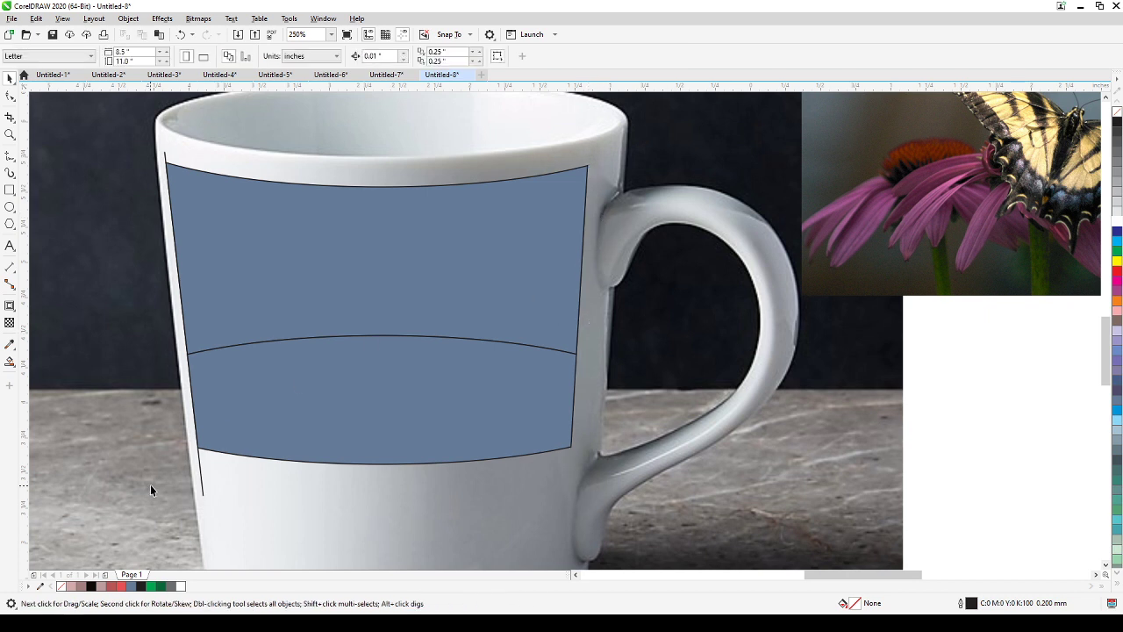
click(198, 456)
key(Delete)
Step: Weld the upper and lower blue-grey shapes on the mug into one shape
click(334, 282)
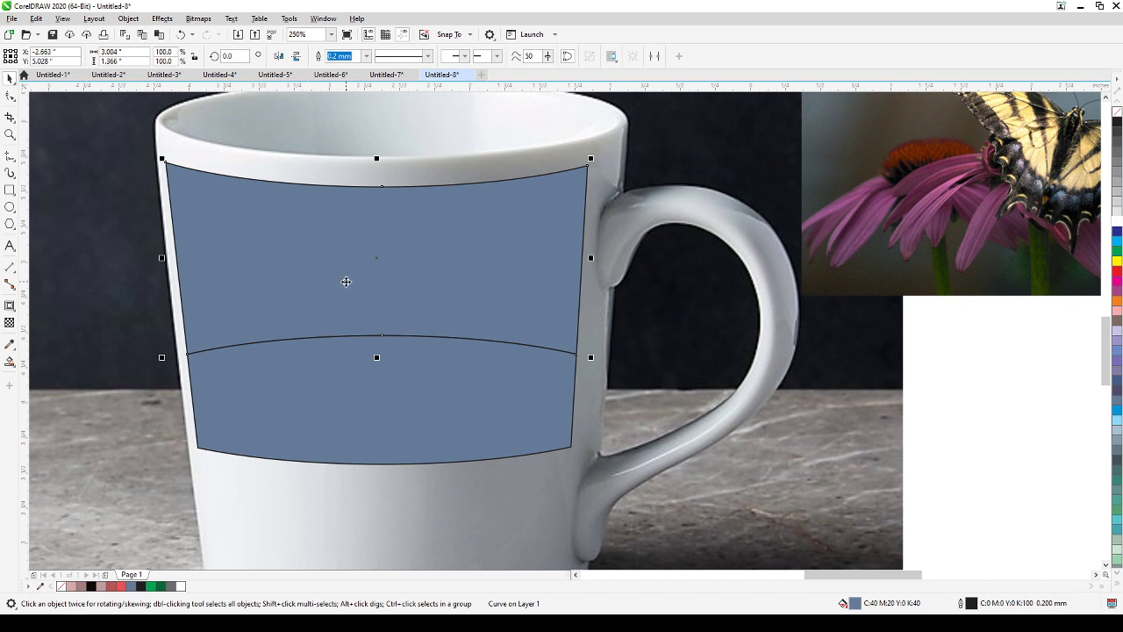
shift+click(387, 412)
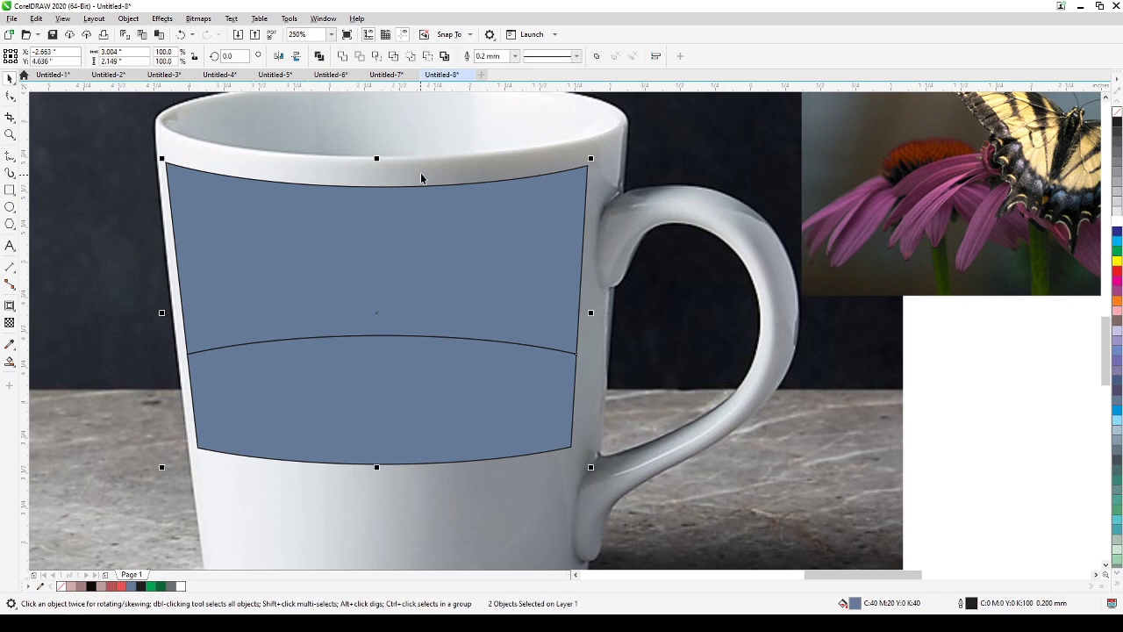
click(344, 57)
click(983, 491)
Step: Pull the middle of the blue-grey shape's bottom edge slightly downward to curve it more, making the shape about 2.21 inches tall
scroll(983, 491, down, 1)
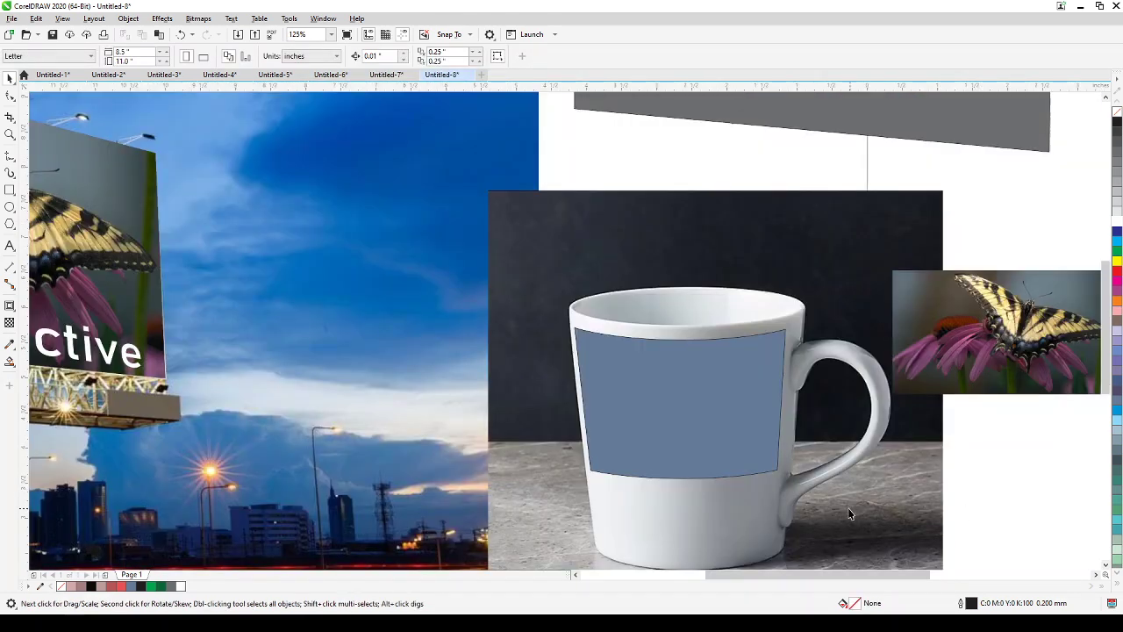
key(h)
drag(845, 506, 625, 459)
scroll(523, 429, up, 1)
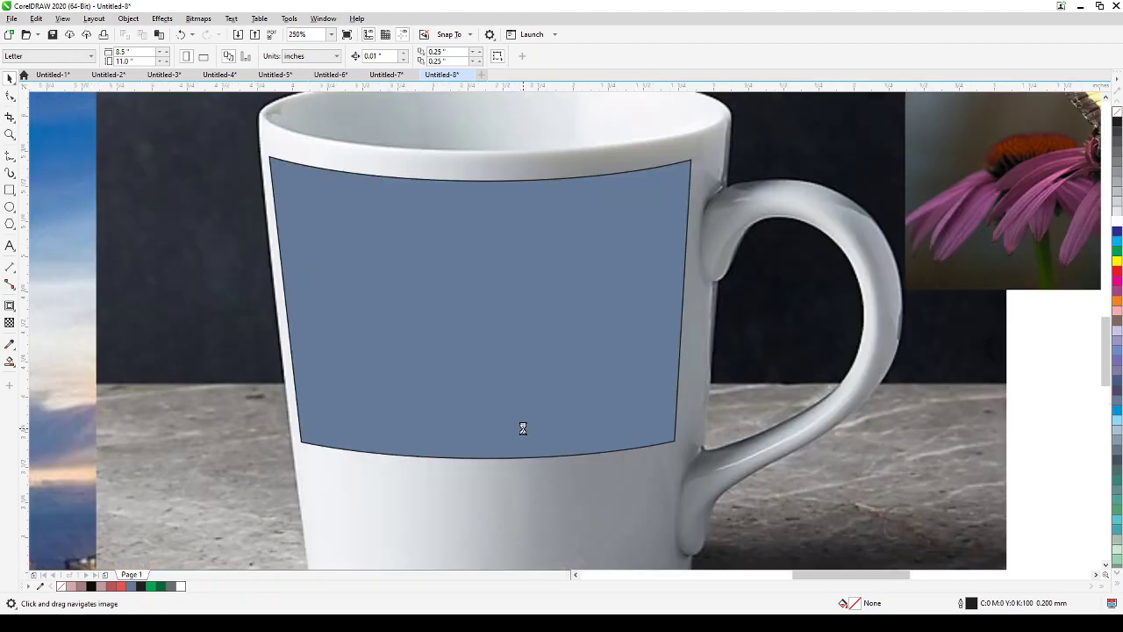
scroll(509, 436, down, 1)
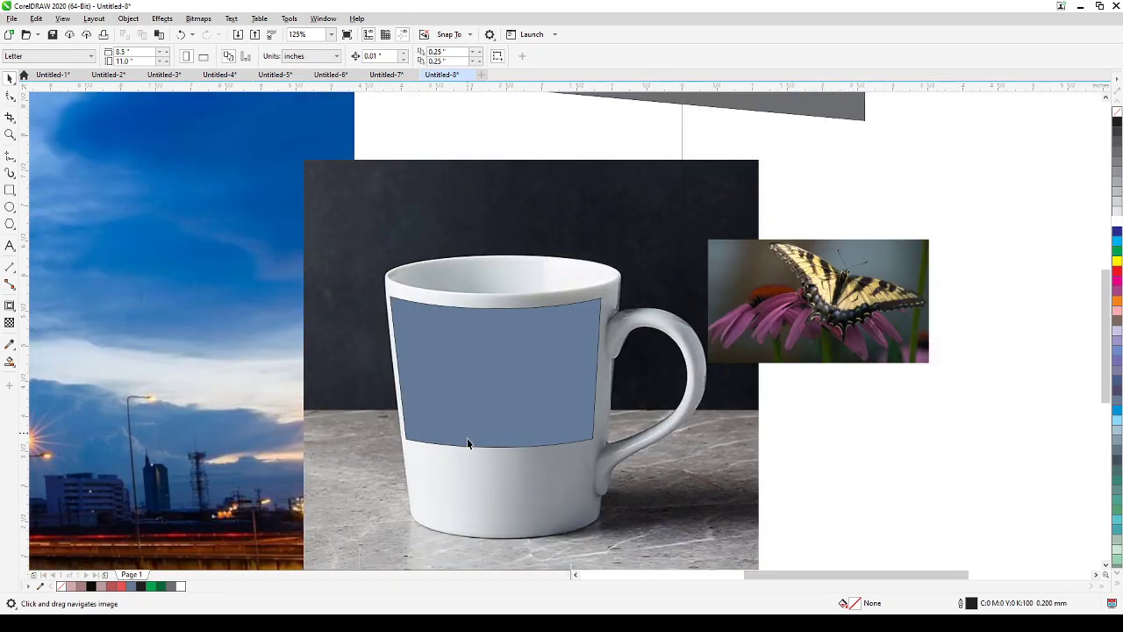
key(space)
click(516, 427)
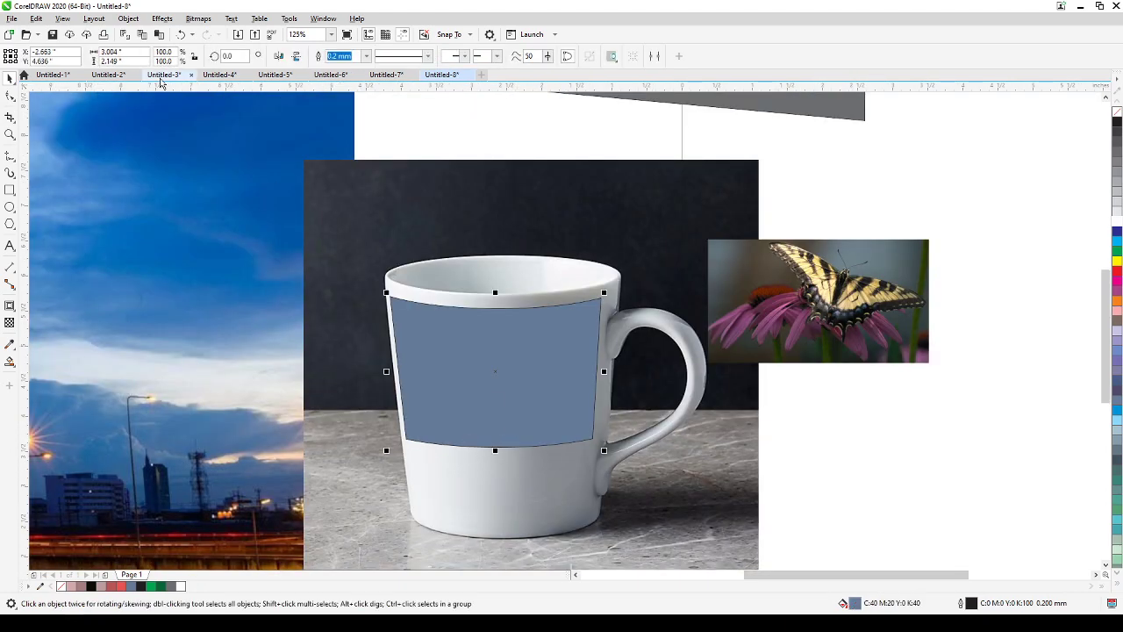
click(10, 96)
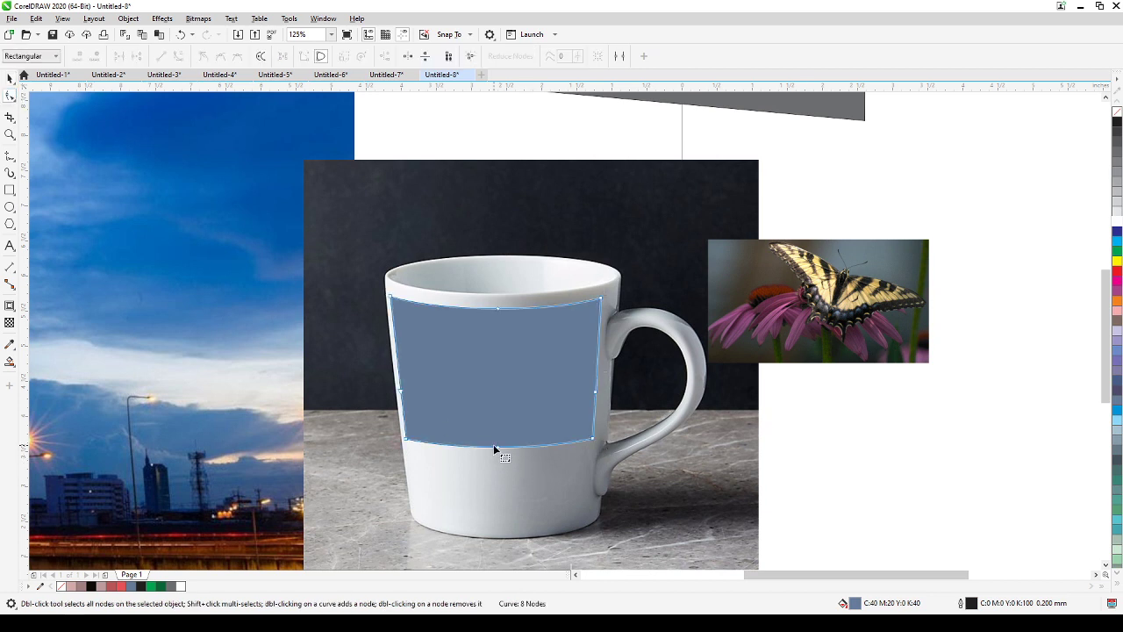
drag(496, 446, 497, 452)
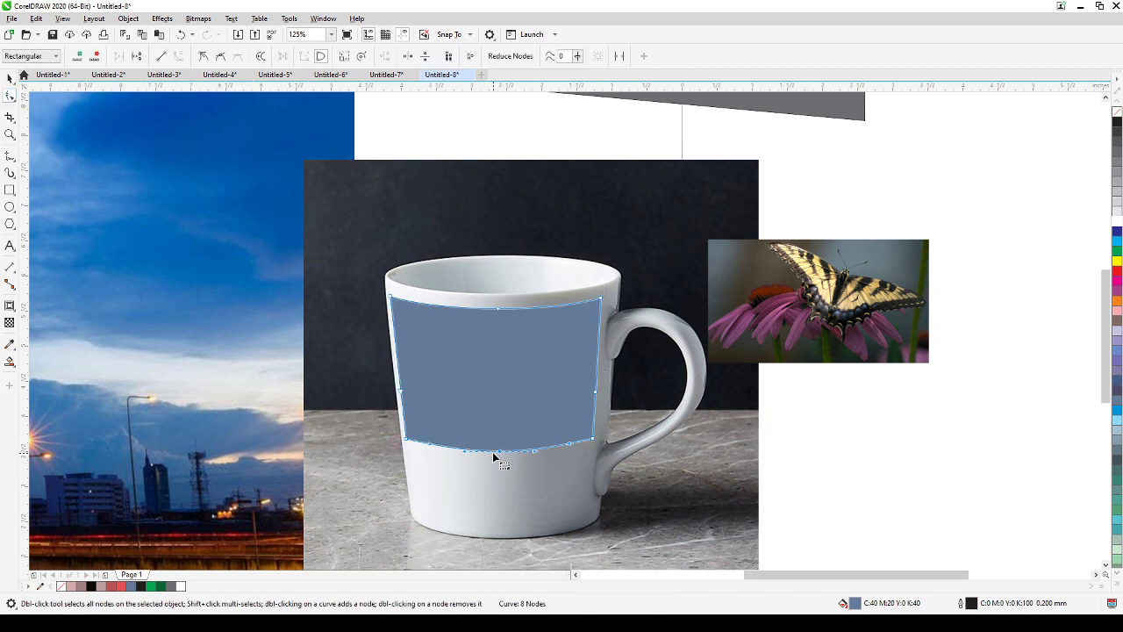
click(431, 449)
click(9, 78)
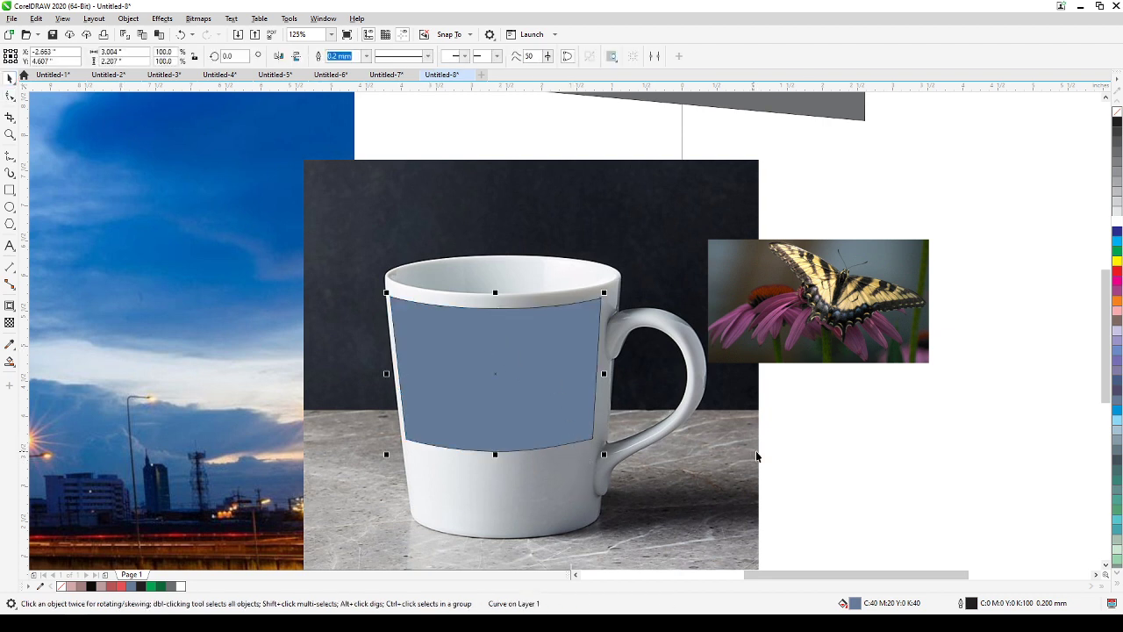
Step: Add a new envelope to the butterfly picture beside the mug
drag(937, 241, 788, 228)
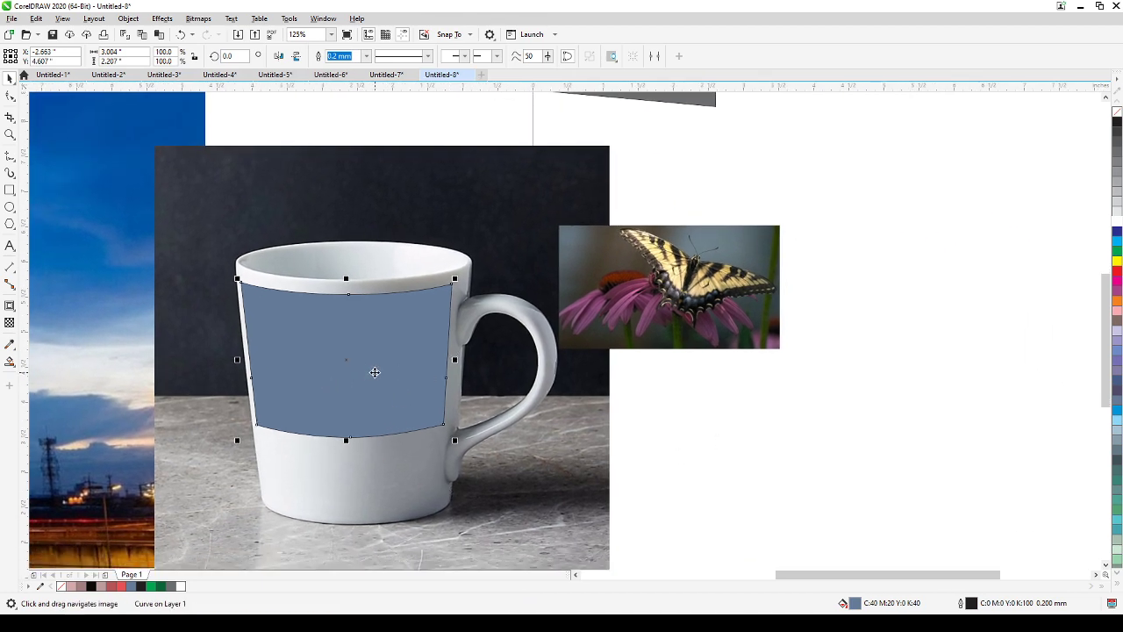
click(682, 421)
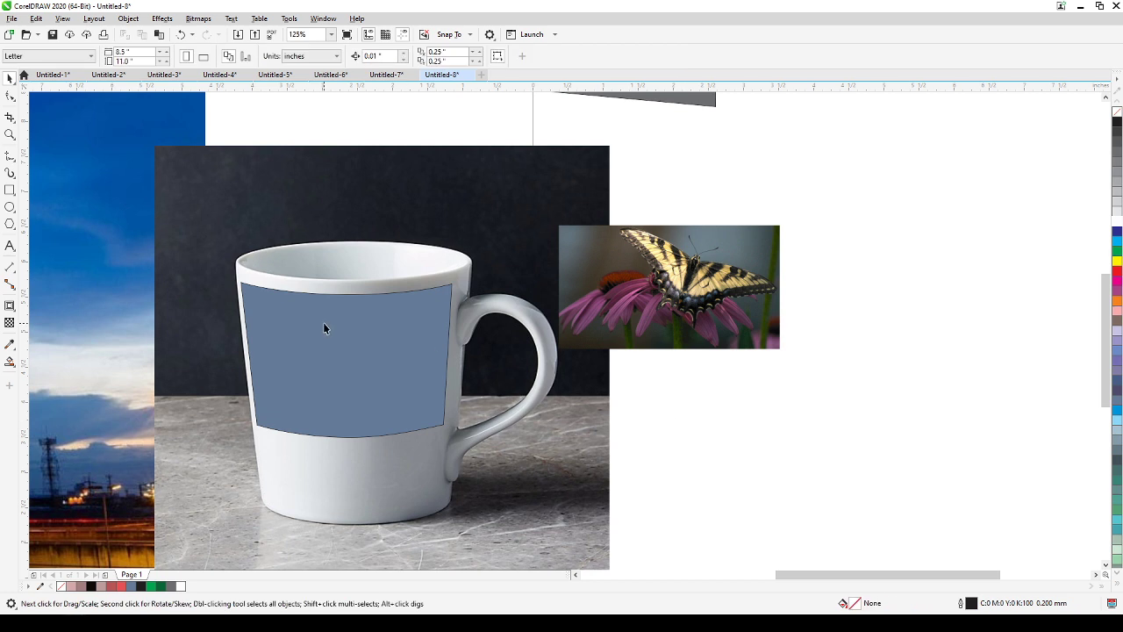
click(399, 368)
click(762, 314)
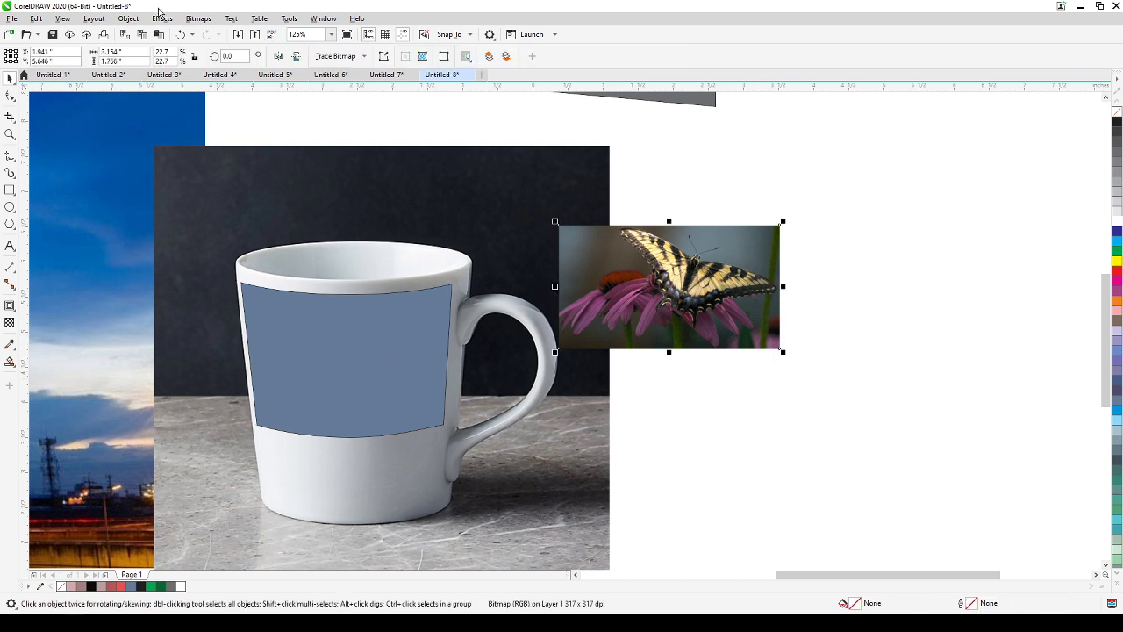
click(128, 19)
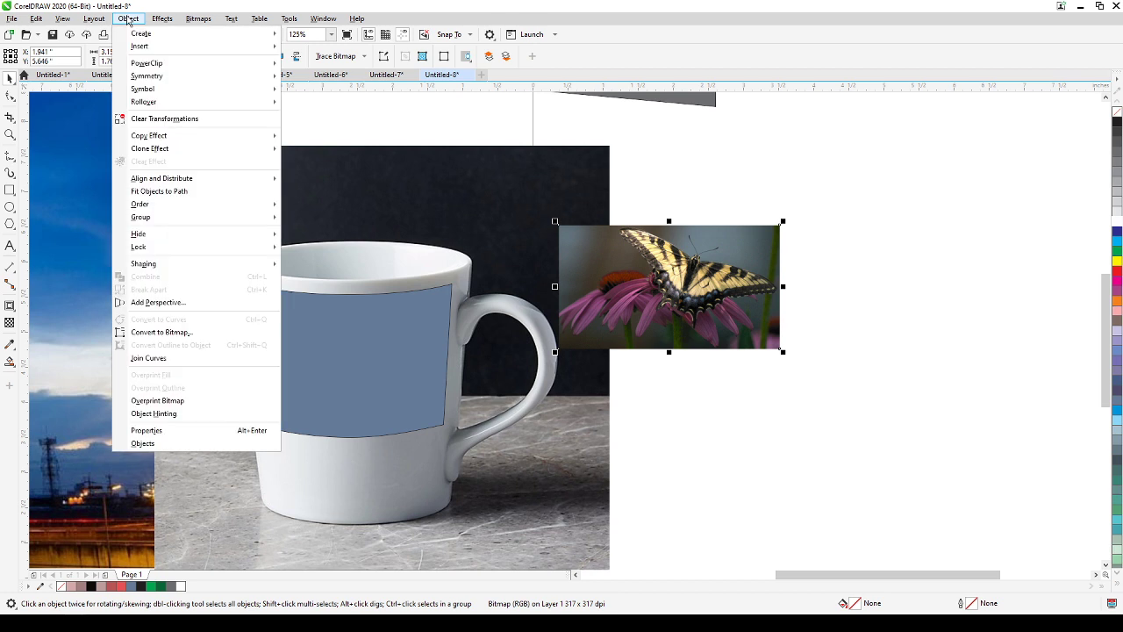
mouse_move(167, 19)
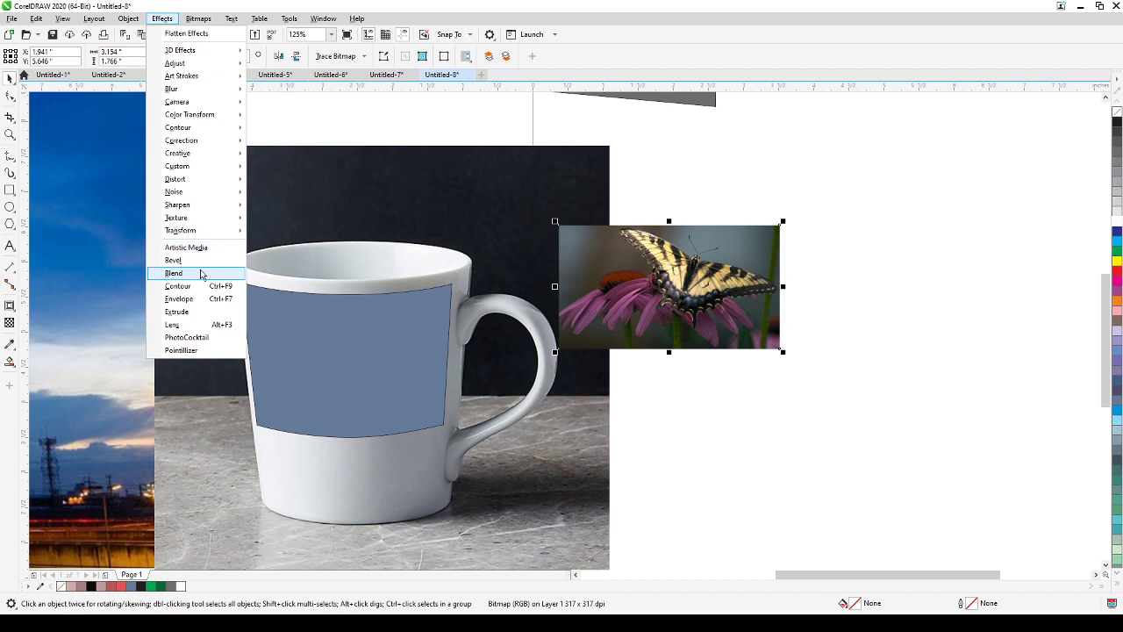
click(195, 301)
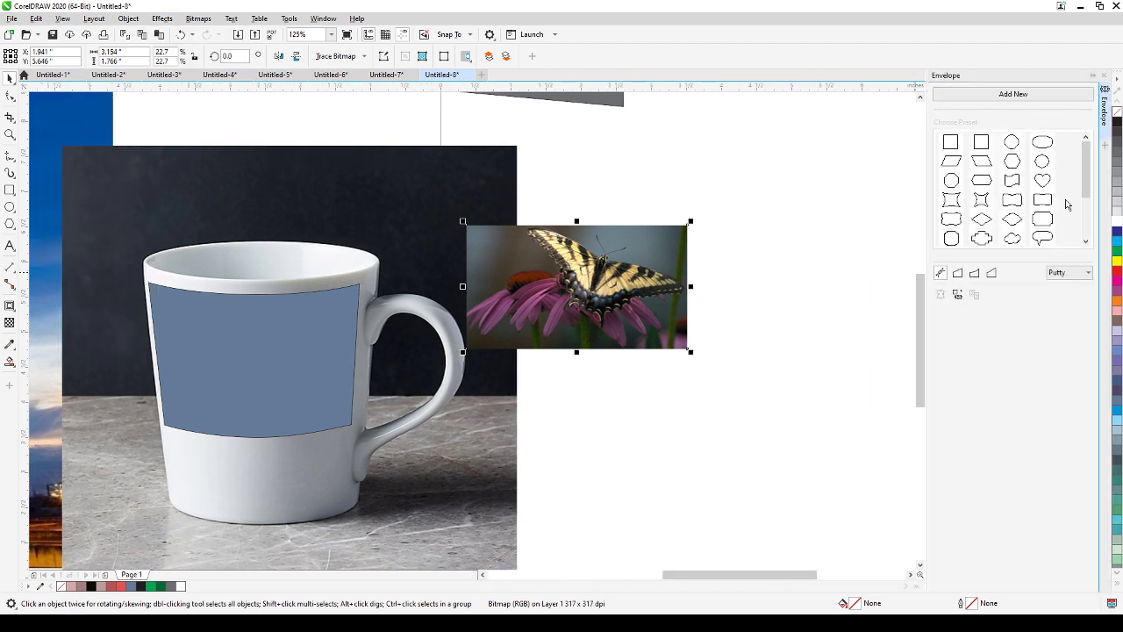
click(1012, 96)
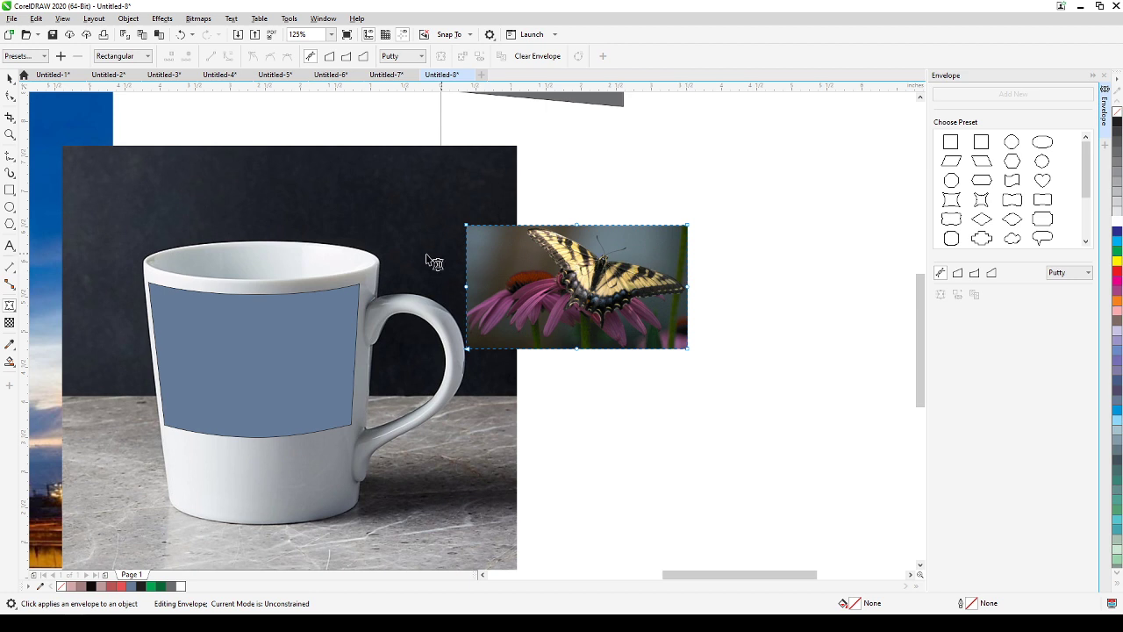
click(285, 312)
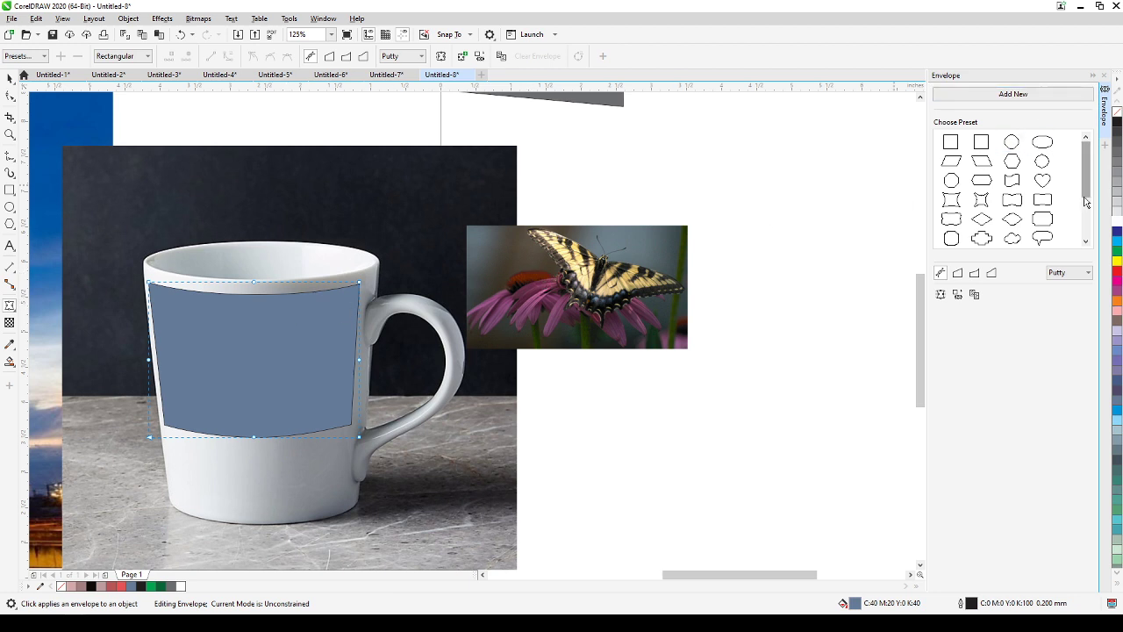
drag(1086, 166, 1098, 130)
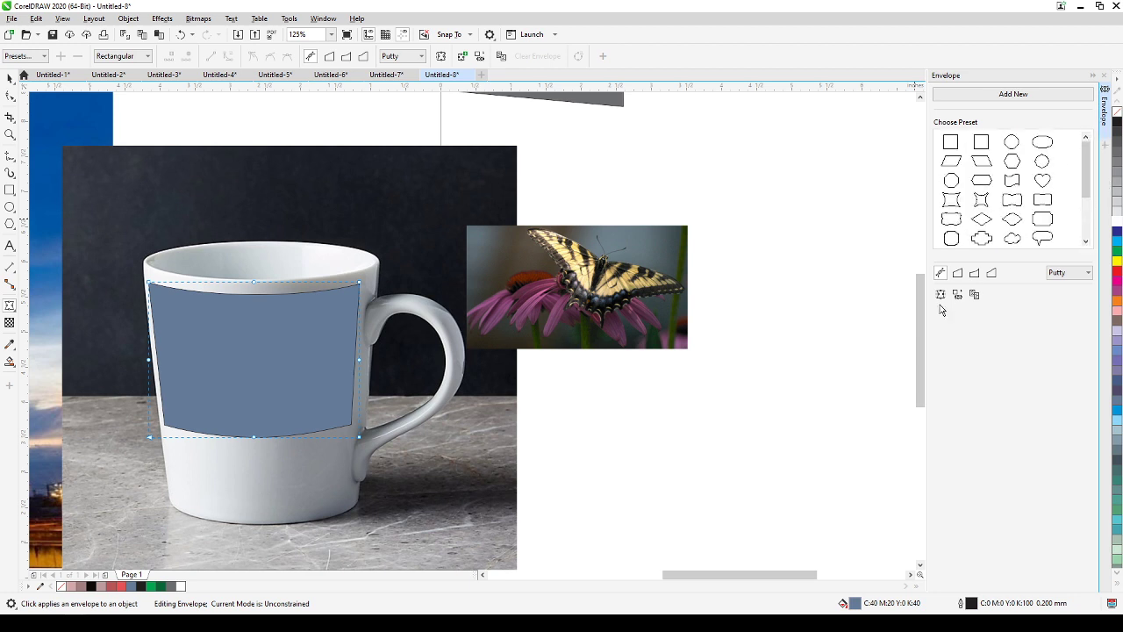
click(652, 282)
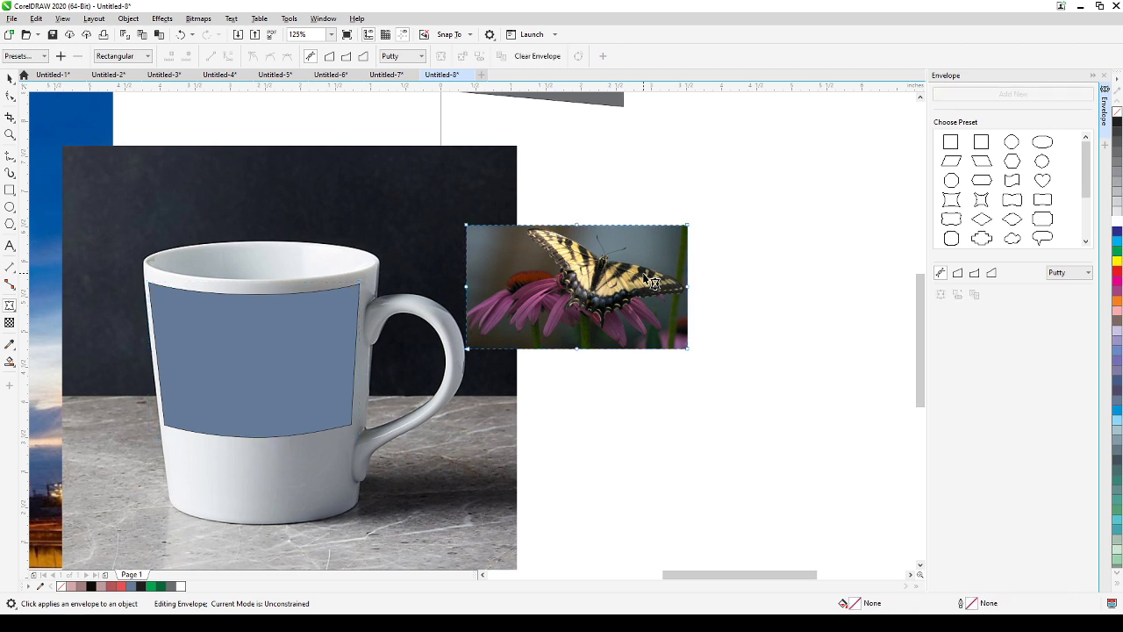
Step: Move the butterfly picture about 1.76 inches farther right so it sits on the blank area clear of the mug photo
click(7, 76)
click(818, 259)
click(628, 272)
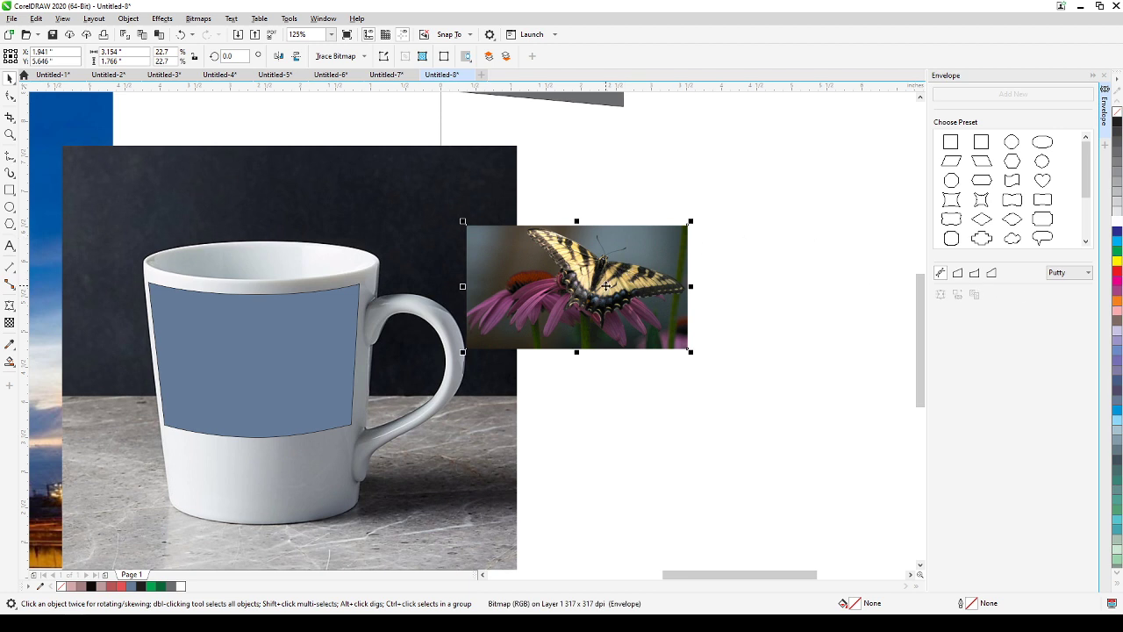
right_click(608, 284)
mouse_move(713, 316)
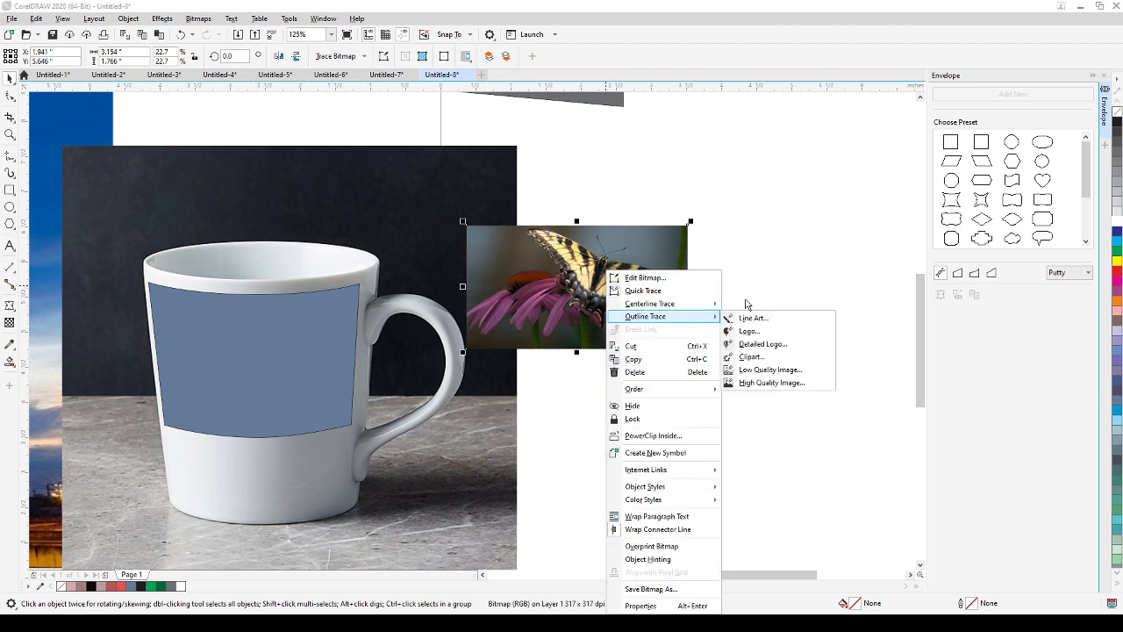
click(794, 223)
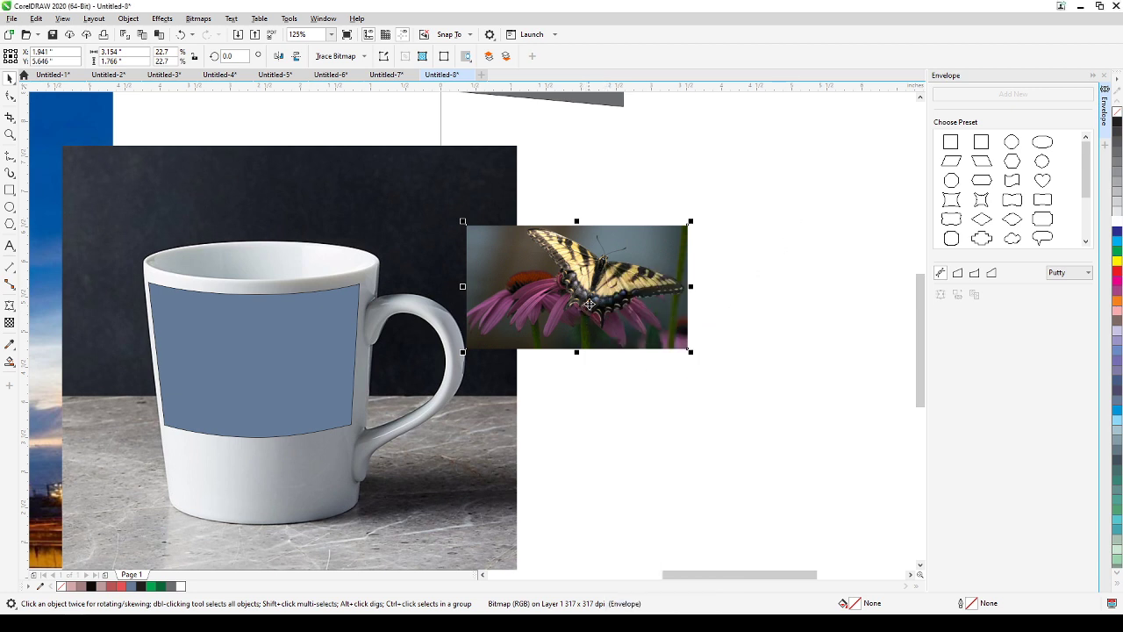
drag(588, 304, 712, 289)
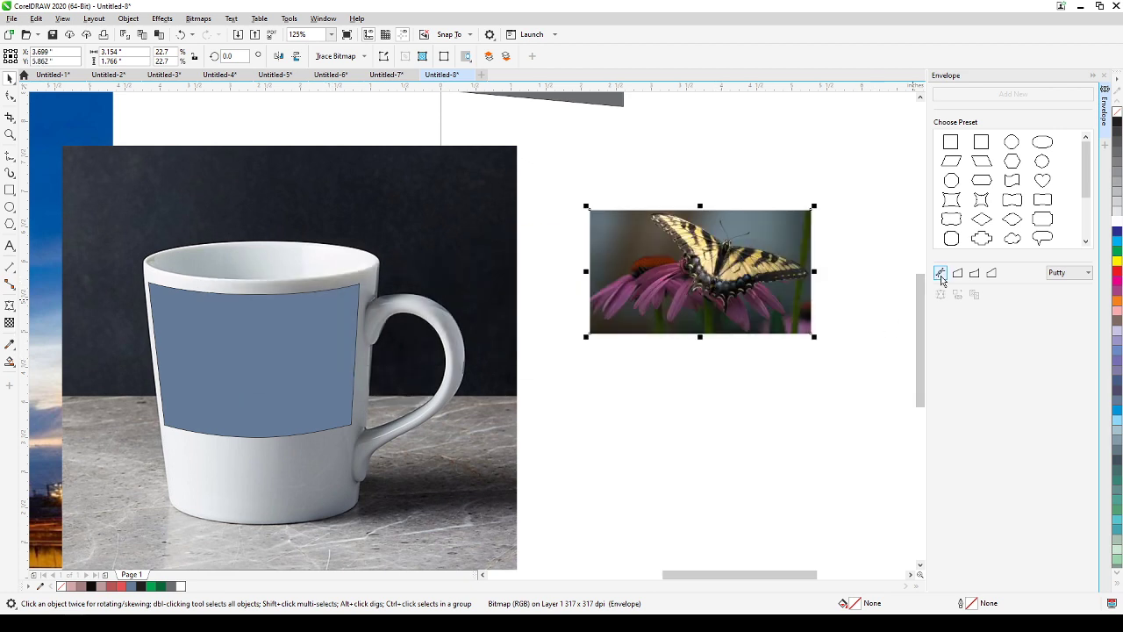
Step: Try the Original mapping mode for the envelope on the butterfly picture
click(1081, 273)
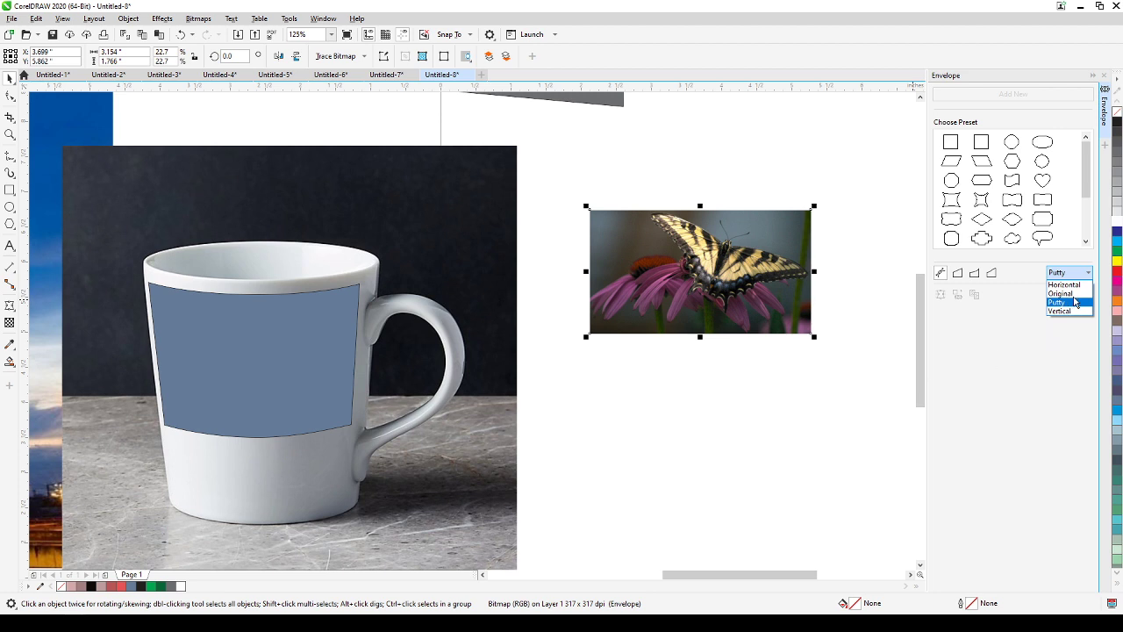
click(1068, 294)
click(586, 345)
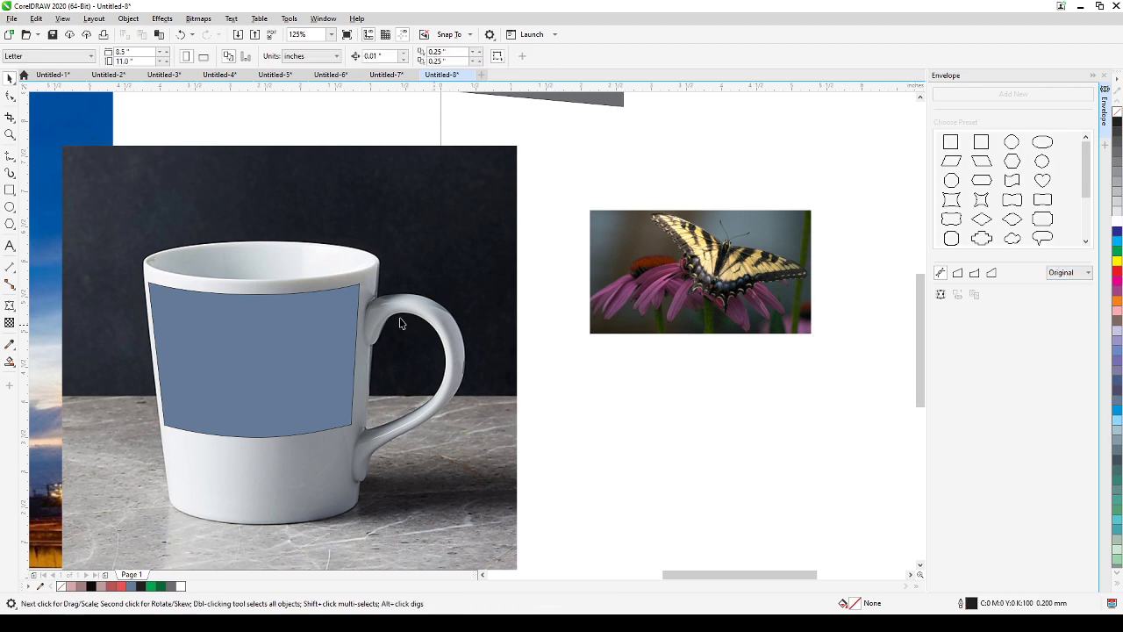
click(231, 307)
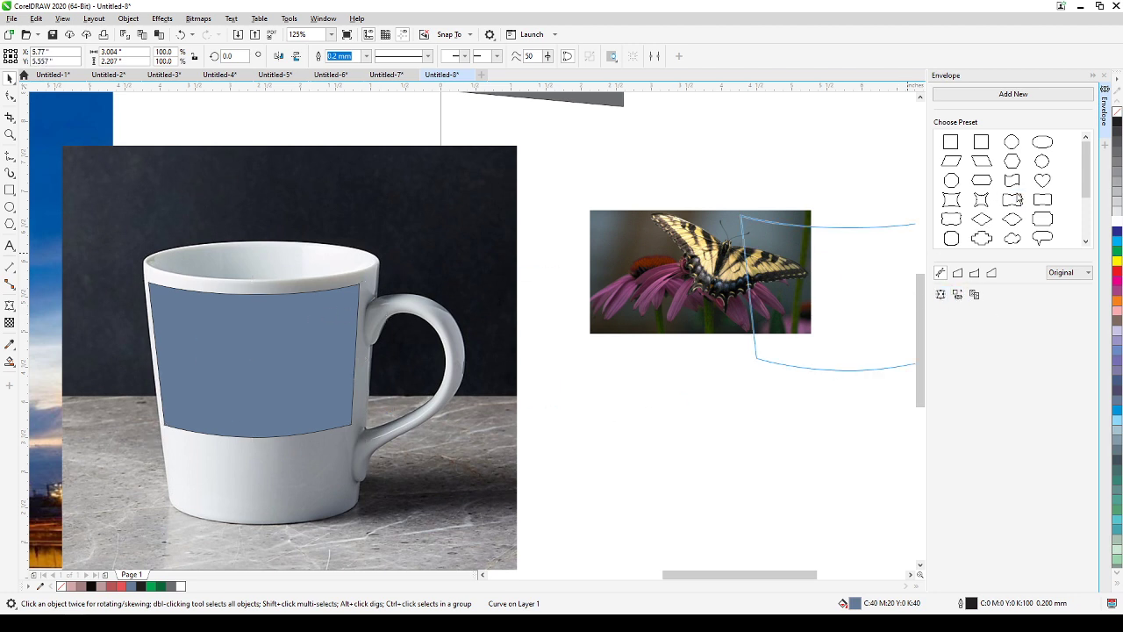
click(1075, 273)
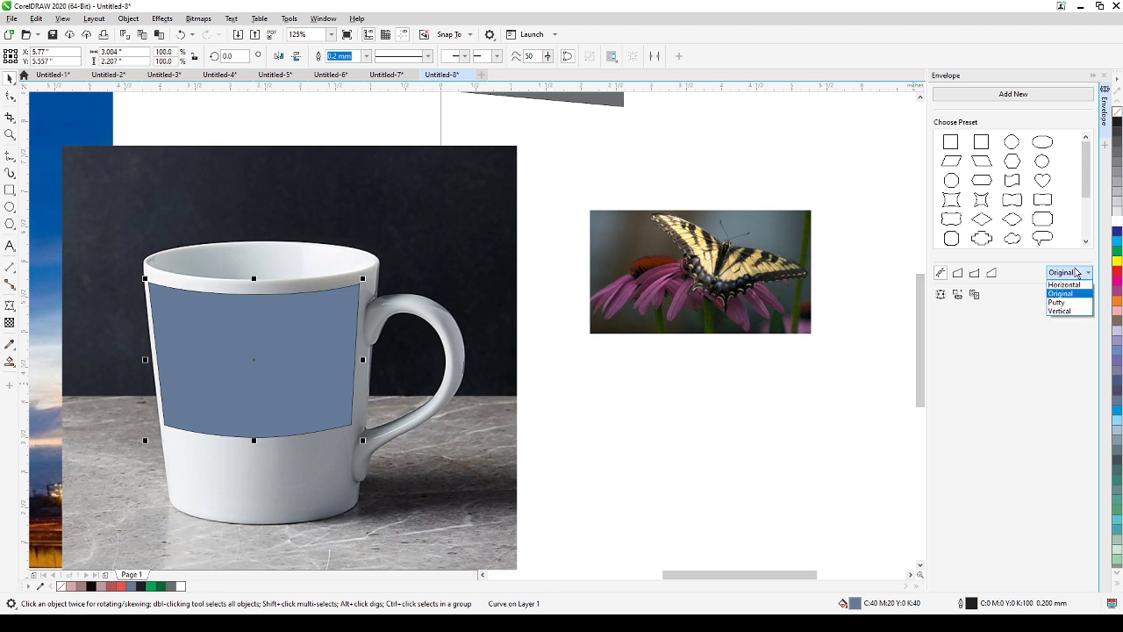
click(1077, 274)
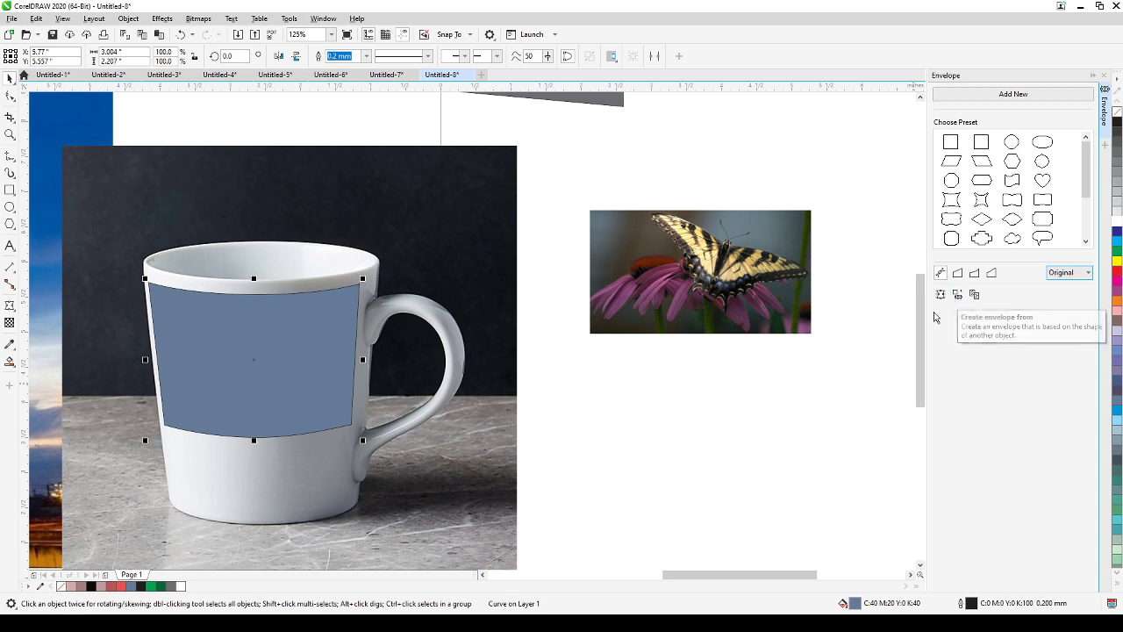
click(745, 397)
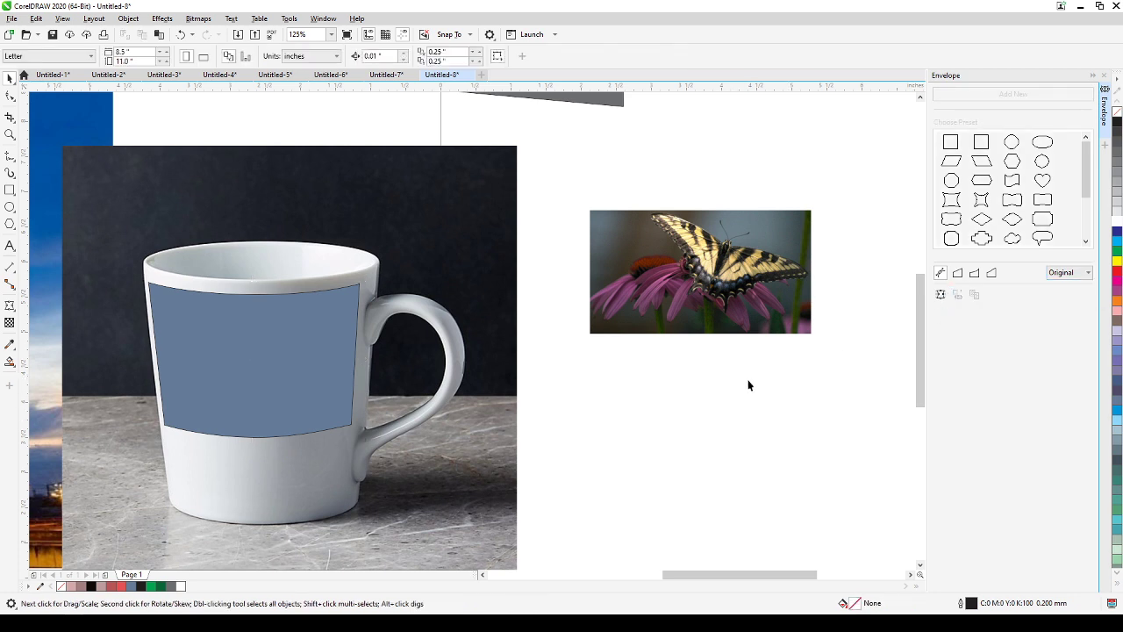
click(757, 330)
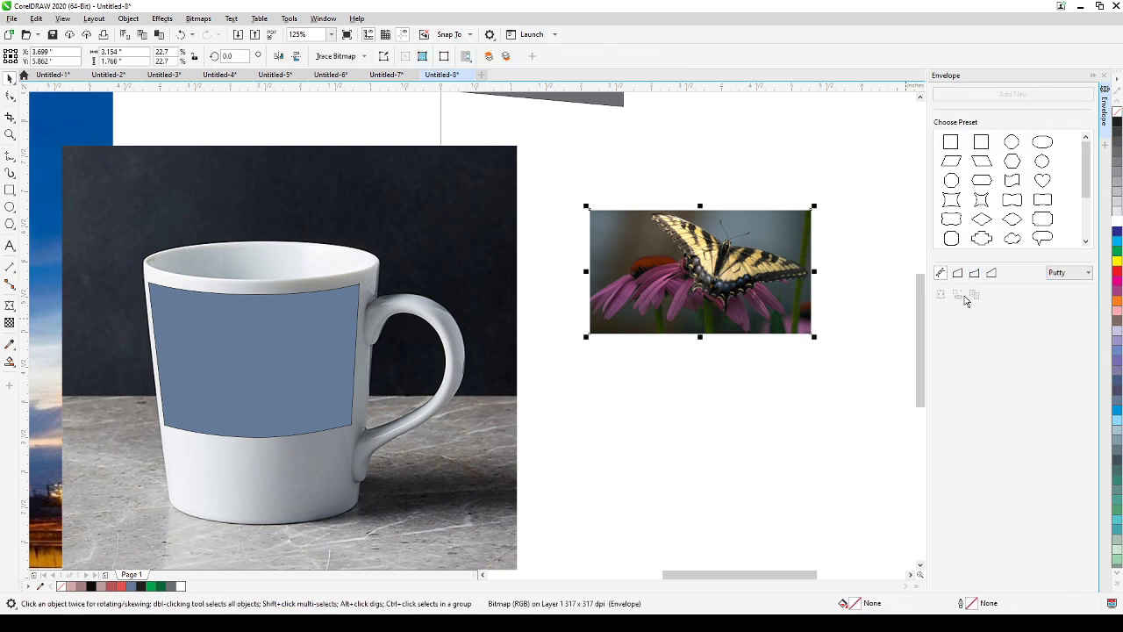
Step: Try to create an envelope on the blue-grey mug shape from the butterfly picture's outline, and undo it
click(291, 351)
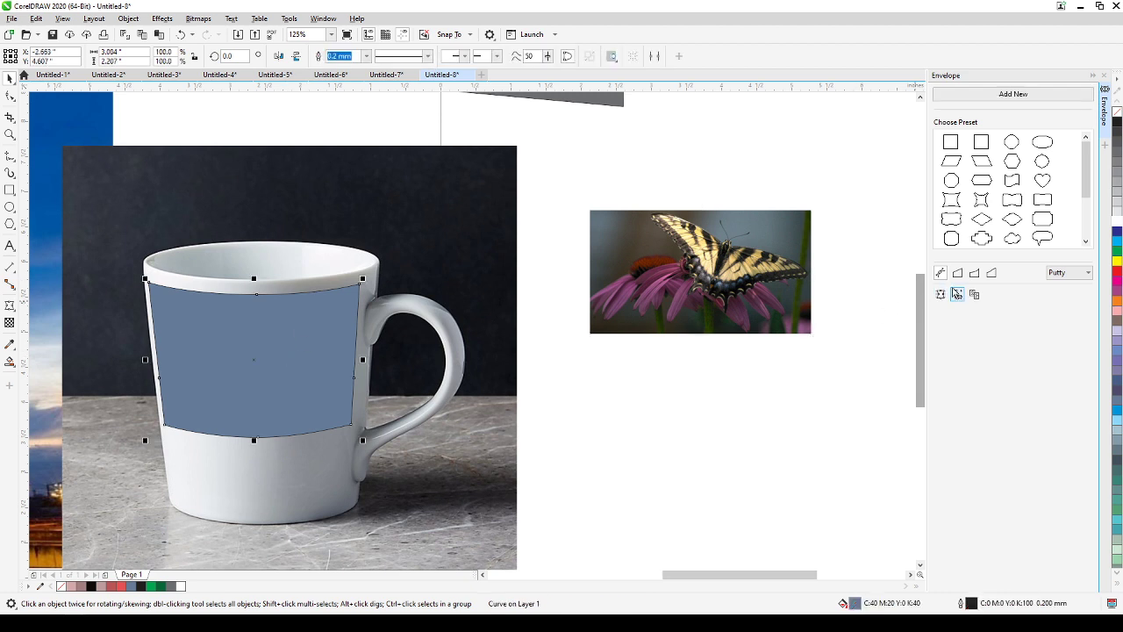
click(957, 296)
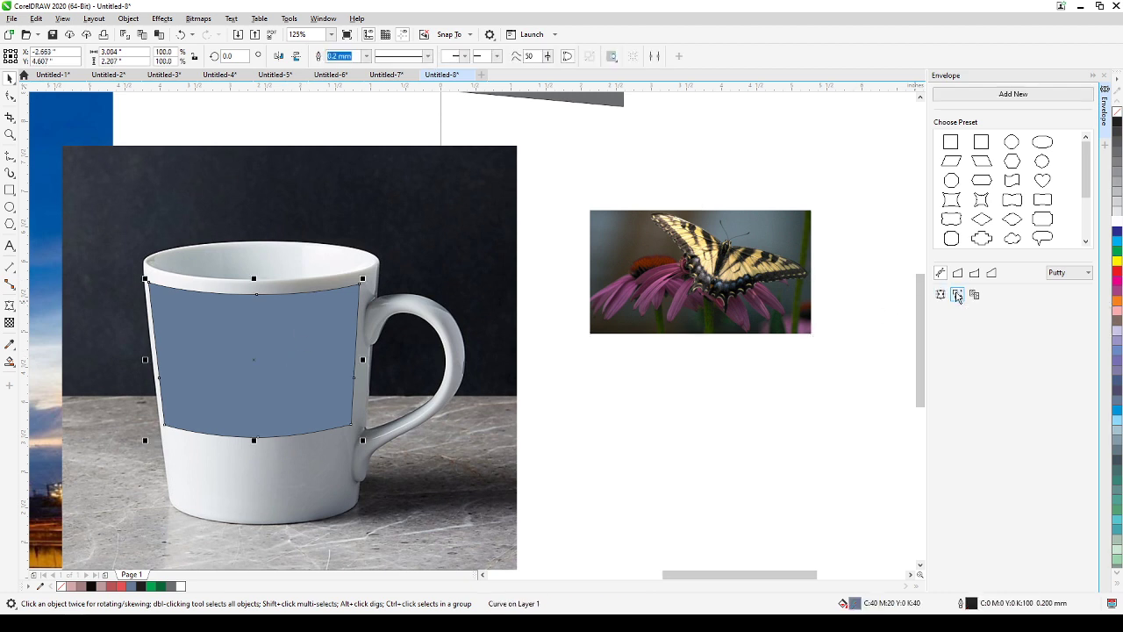
click(799, 308)
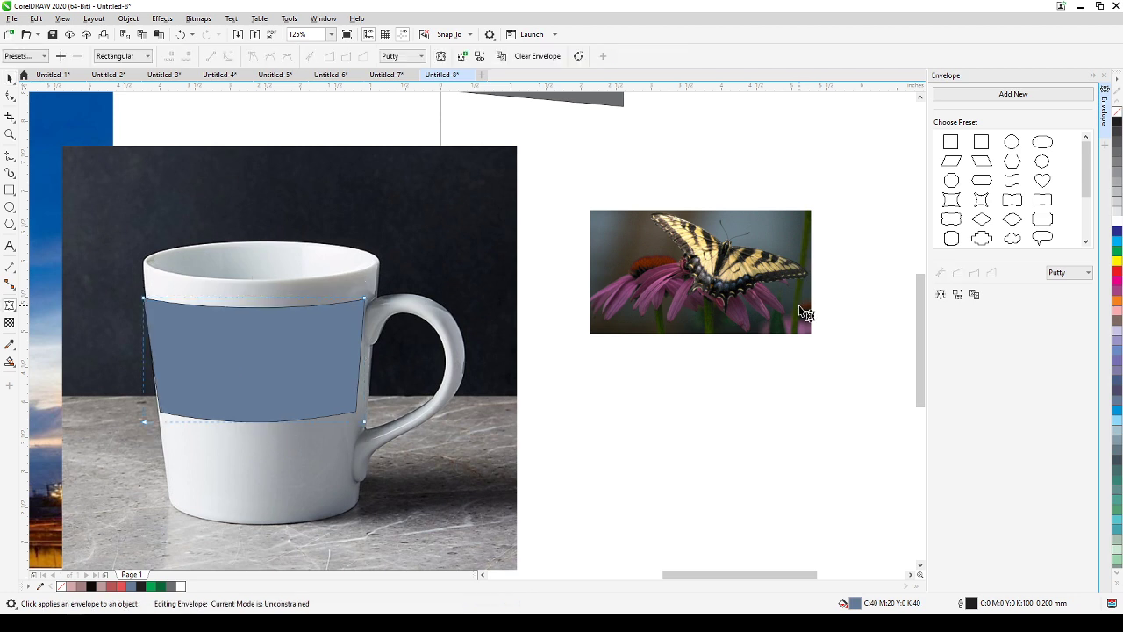
key(ctrl+z)
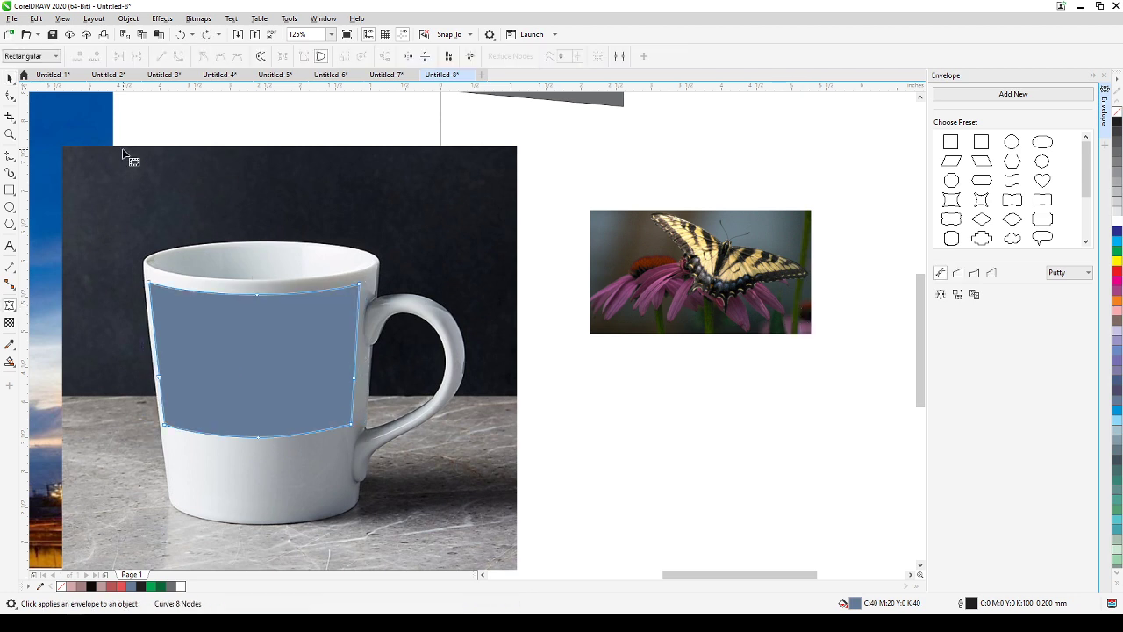
Step: Draw a rectangle about 3.21 by 1.95 inches overlapping the lower part of the butterfly picture and fill it with green
click(10, 78)
click(712, 166)
click(700, 253)
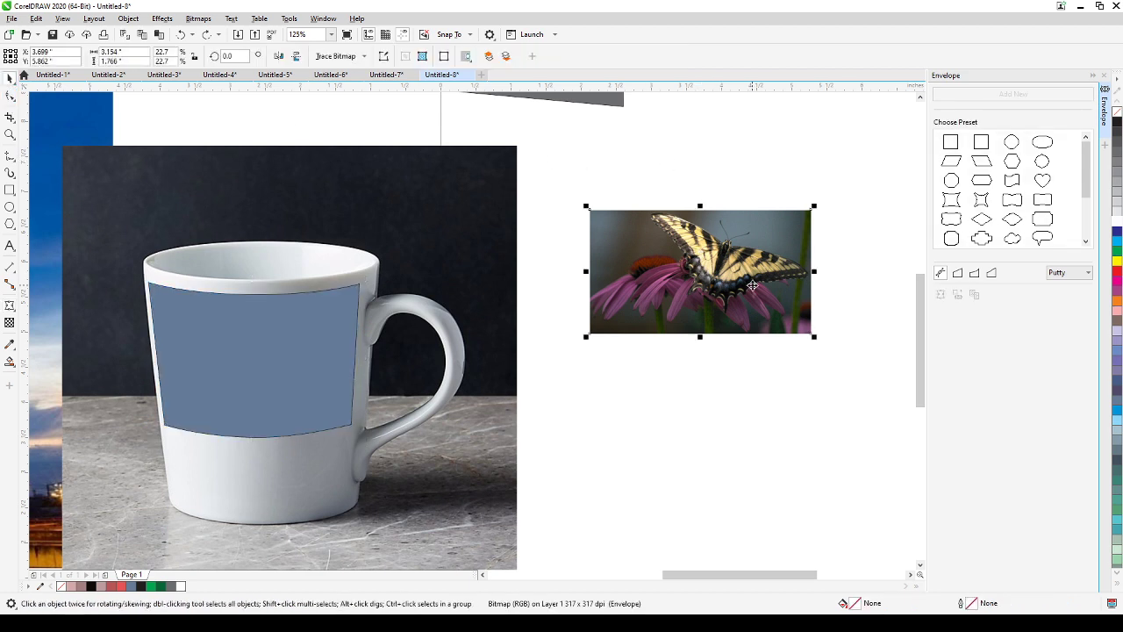
click(9, 189)
drag(577, 306, 803, 446)
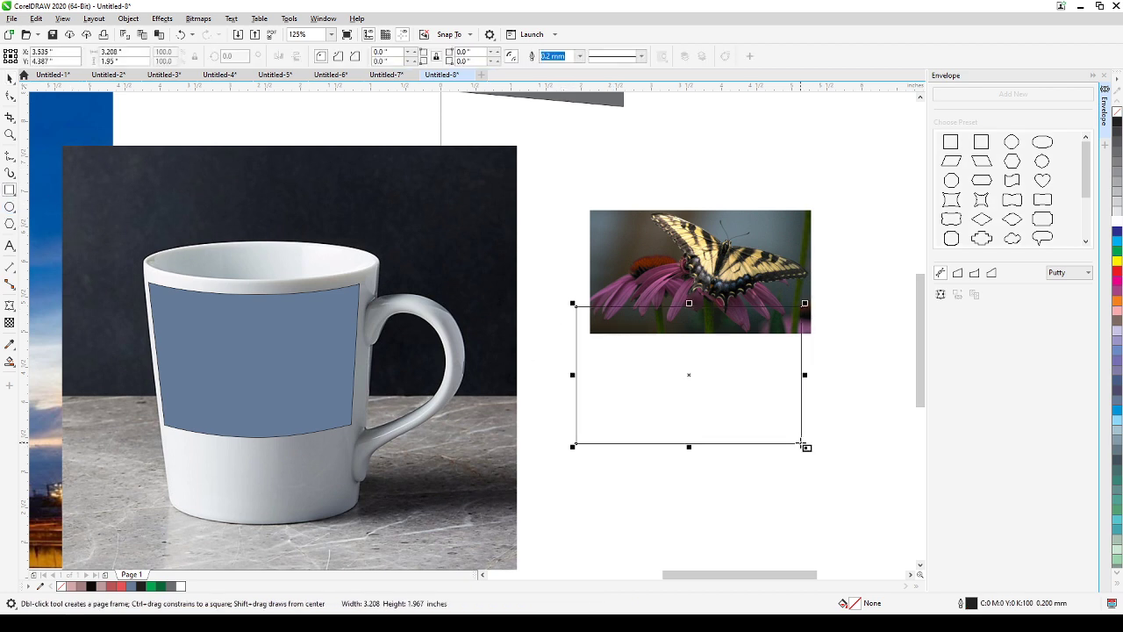
click(1118, 252)
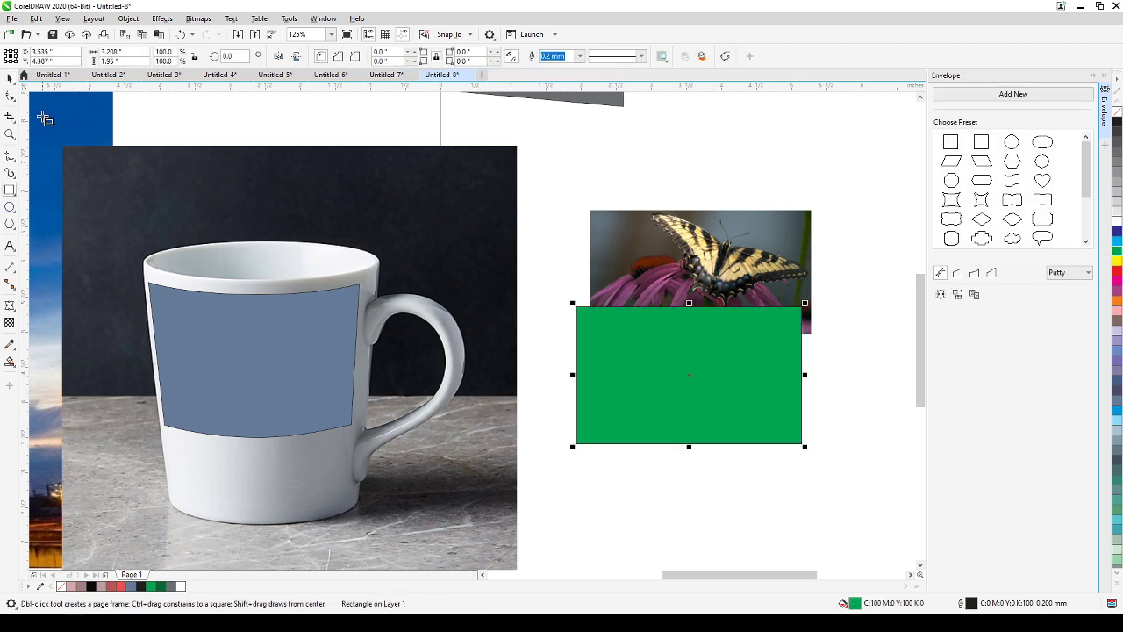
click(10, 78)
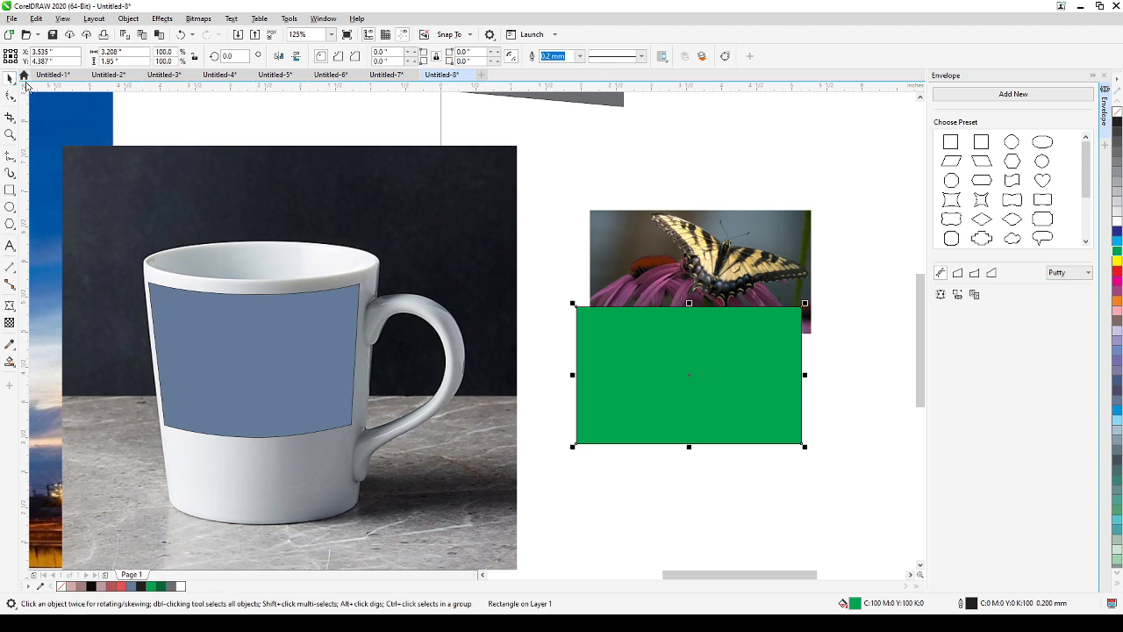
Step: Create an envelope on the green rectangle from the blue-grey mug shape and move the result down below the butterfly picture
click(957, 296)
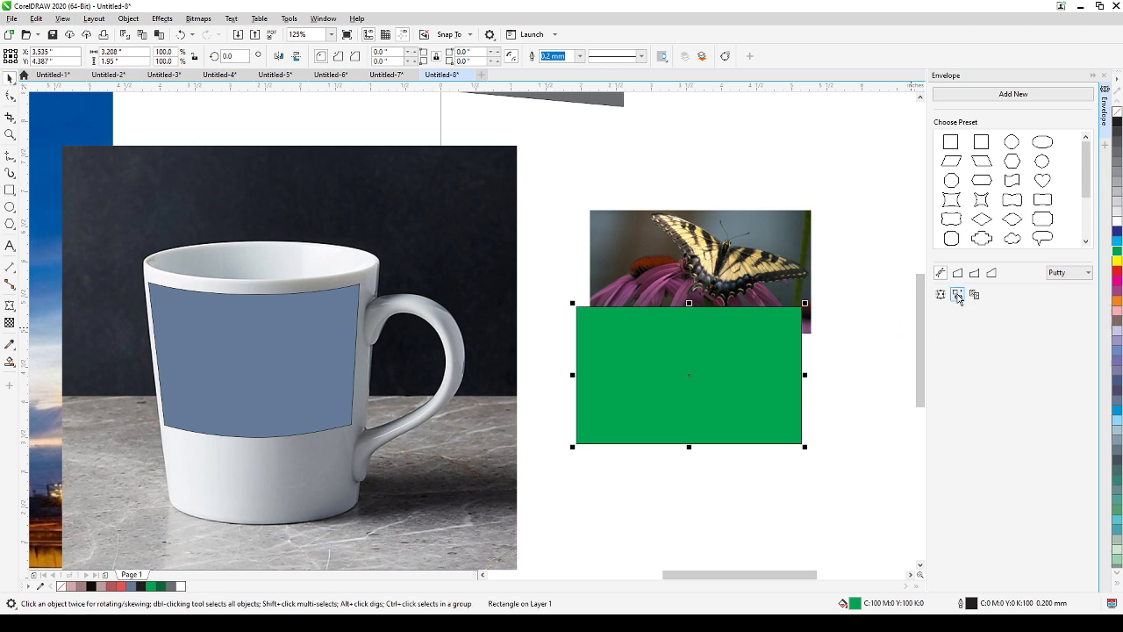
click(286, 325)
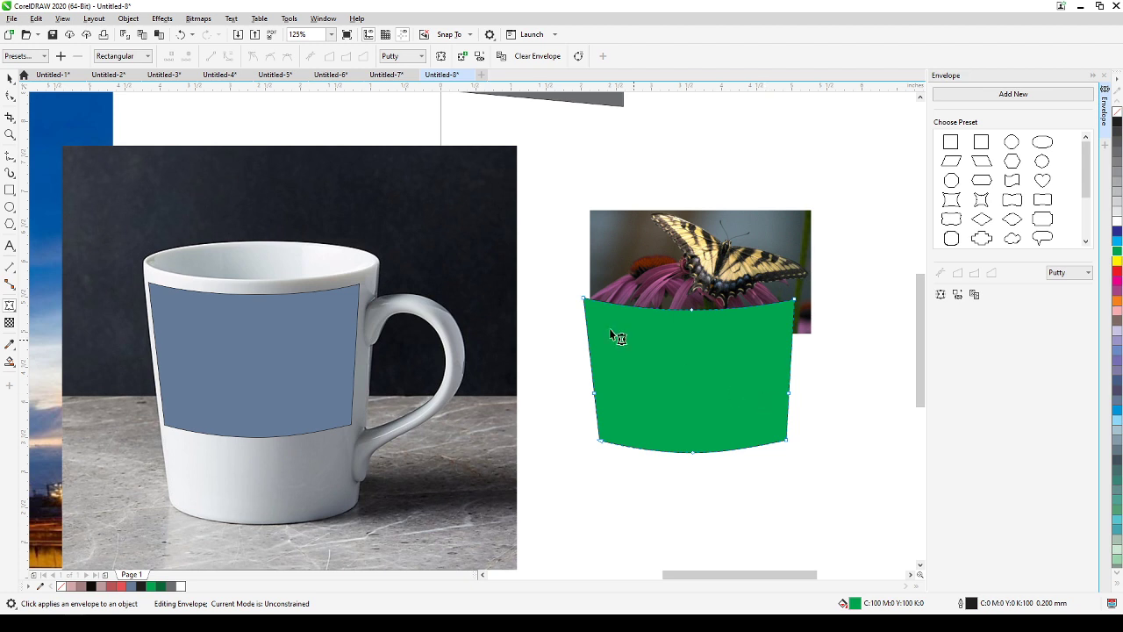
click(10, 78)
click(714, 147)
drag(680, 379, 665, 417)
click(703, 272)
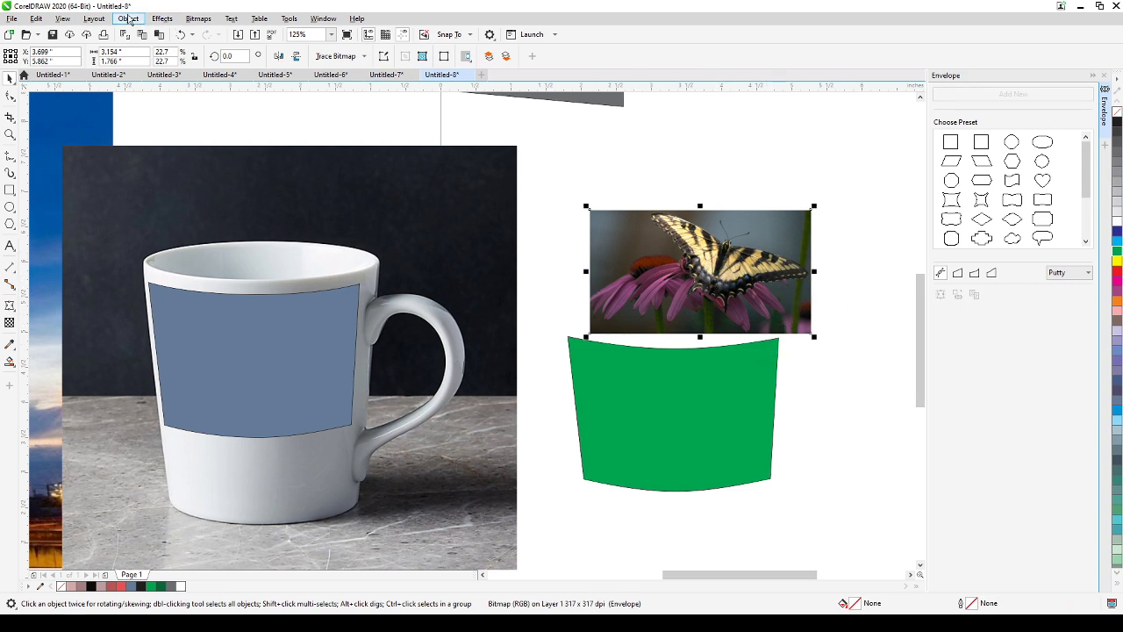
click(136, 23)
mouse_move(131, 33)
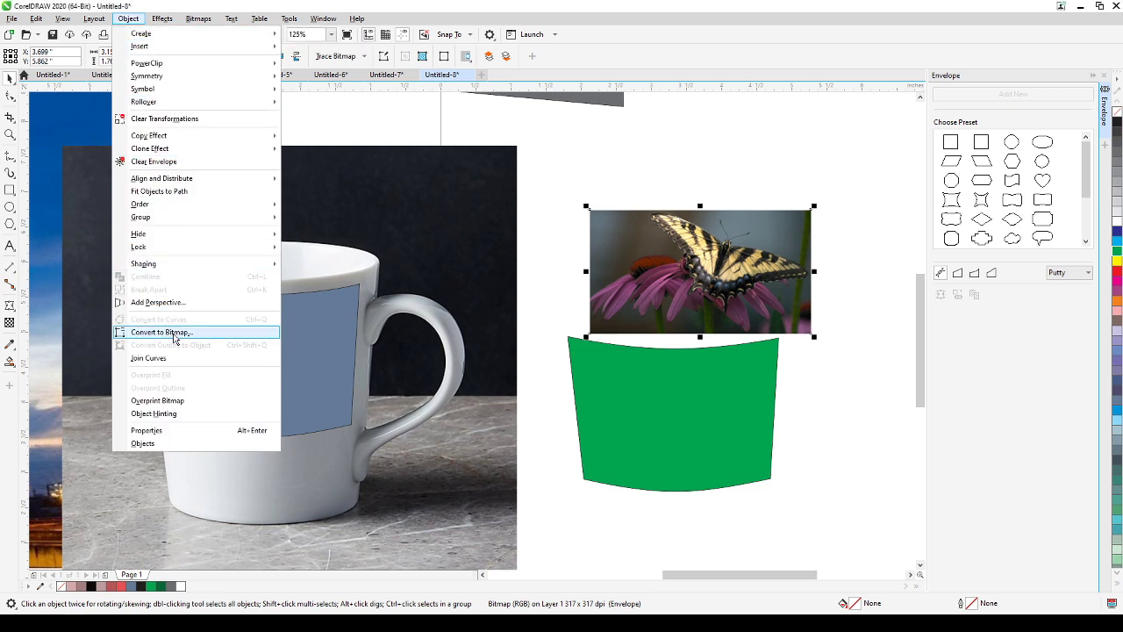
click(696, 265)
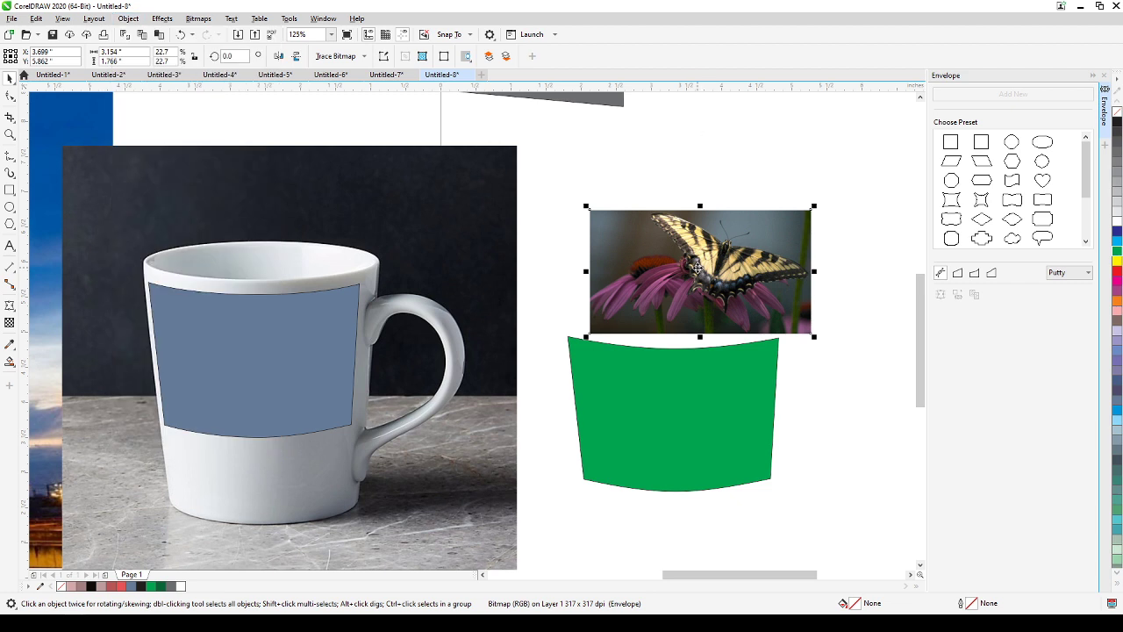
key(ctrl+F7)
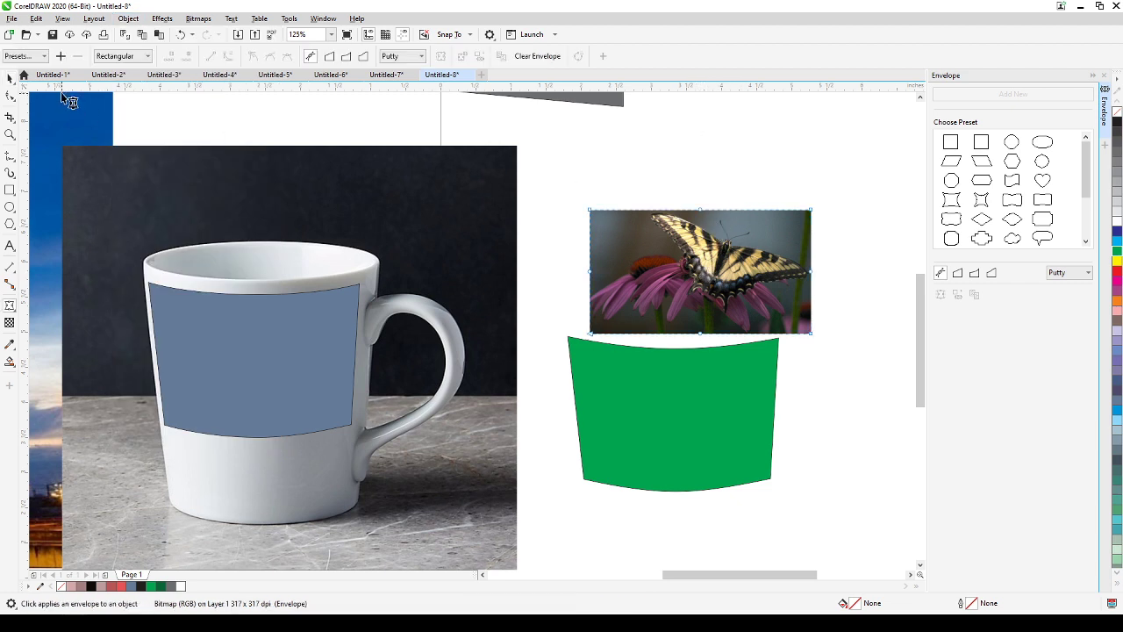
Step: Move the butterfly picture slightly up and to the left, and delete the green curved shape below it
click(9, 78)
drag(720, 255, 700, 230)
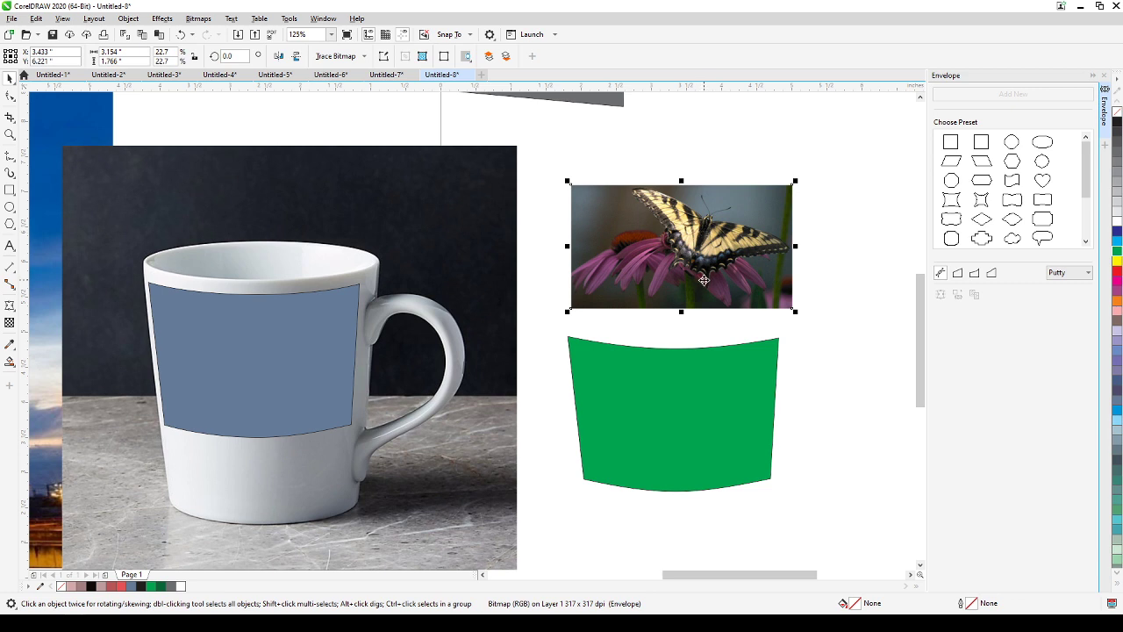
click(685, 372)
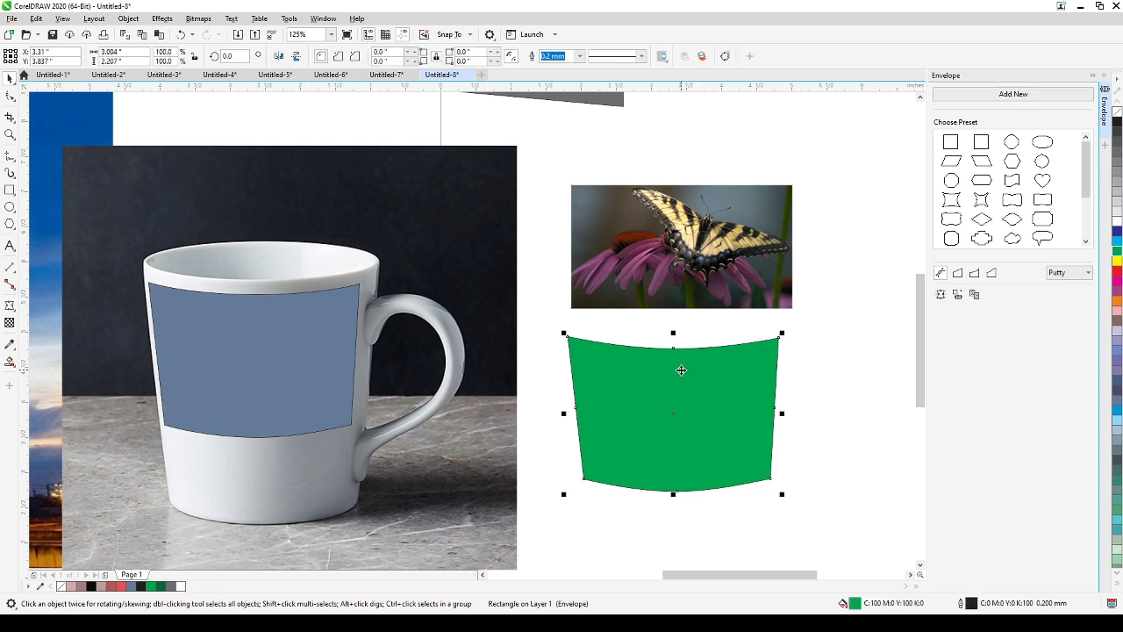
click(679, 368)
key(Delete)
Step: Place the butterfly picture over the blue-grey shape on the mug, aligned near the shape's top edge
drag(263, 369, 306, 367)
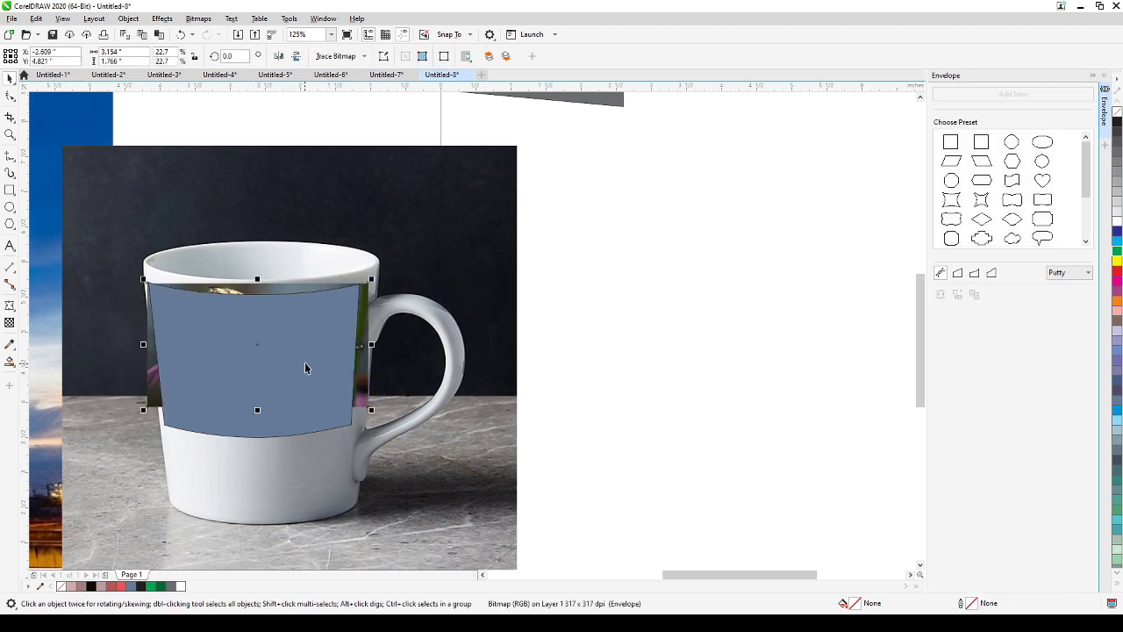
click(1063, 274)
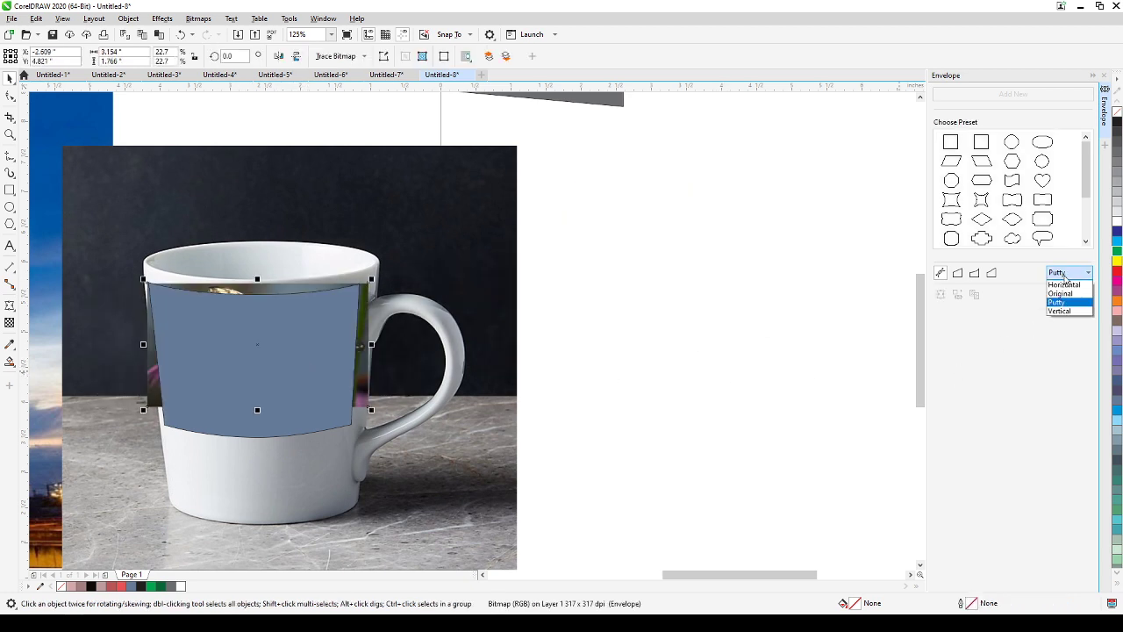
click(588, 338)
drag(239, 289, 241, 289)
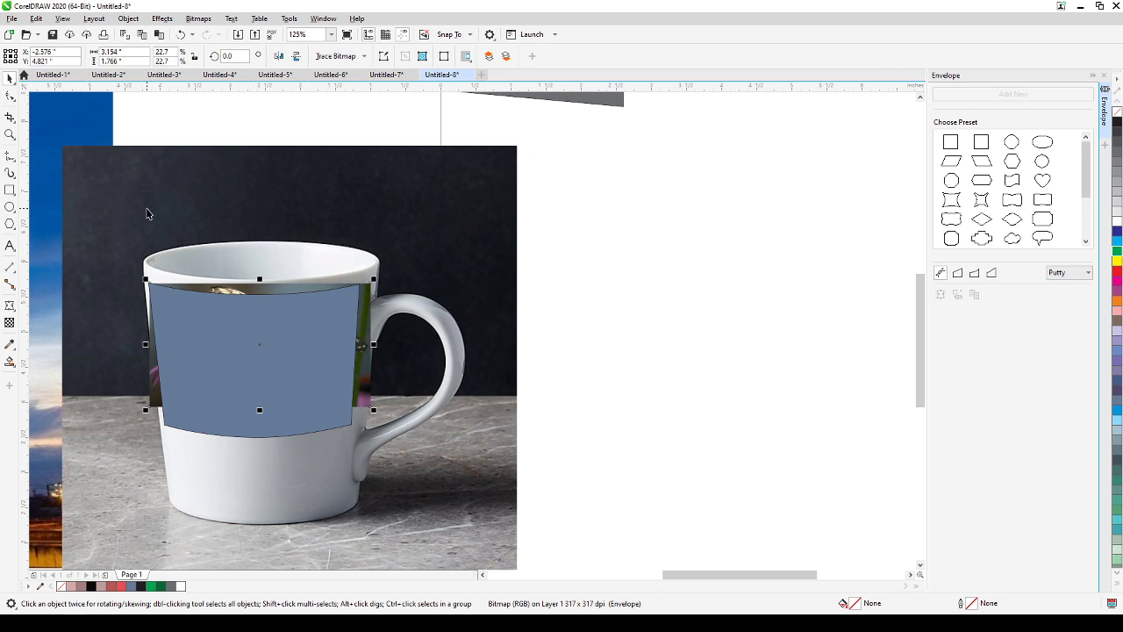
Step: Bring the butterfly picture in front of the blue-grey shape and move it back to the blank area beside the mug photo
click(130, 18)
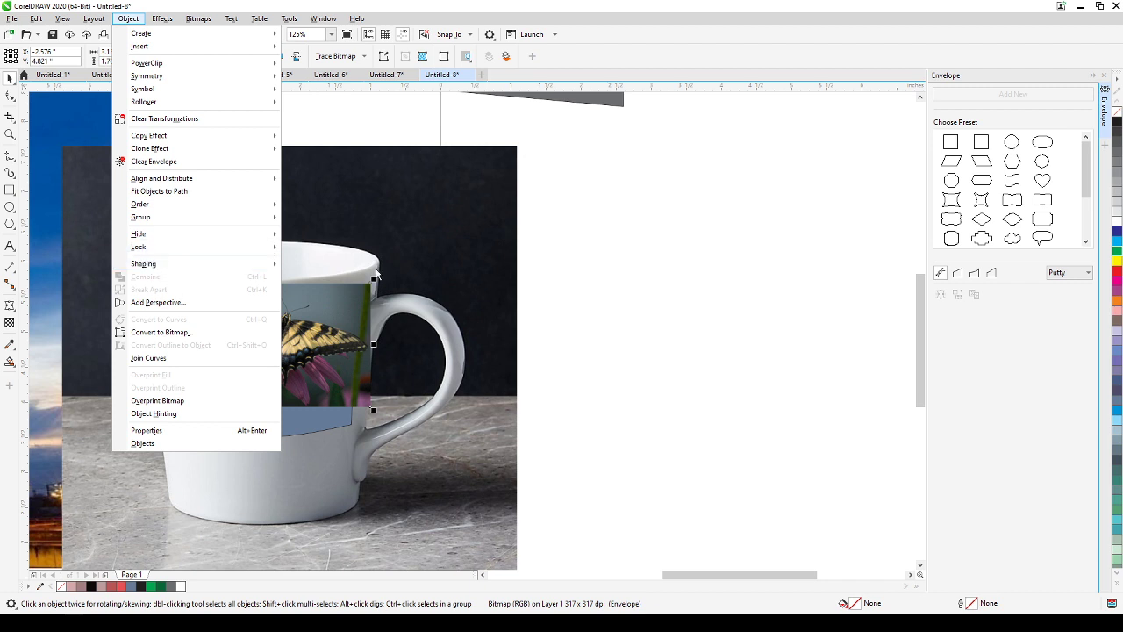
click(346, 332)
drag(272, 349, 712, 345)
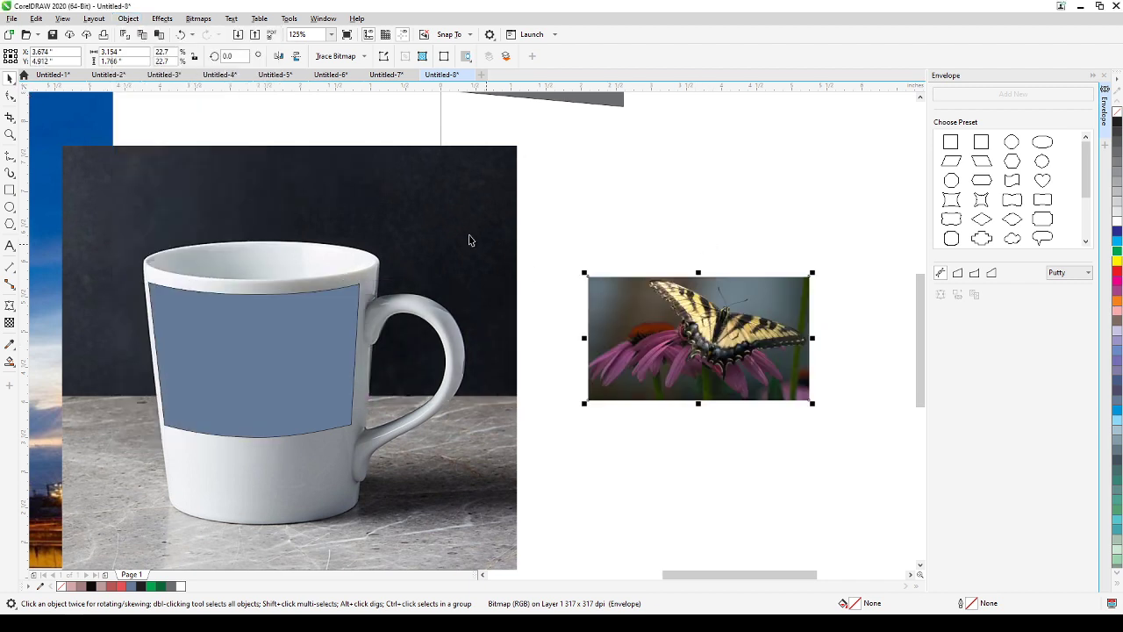
click(128, 19)
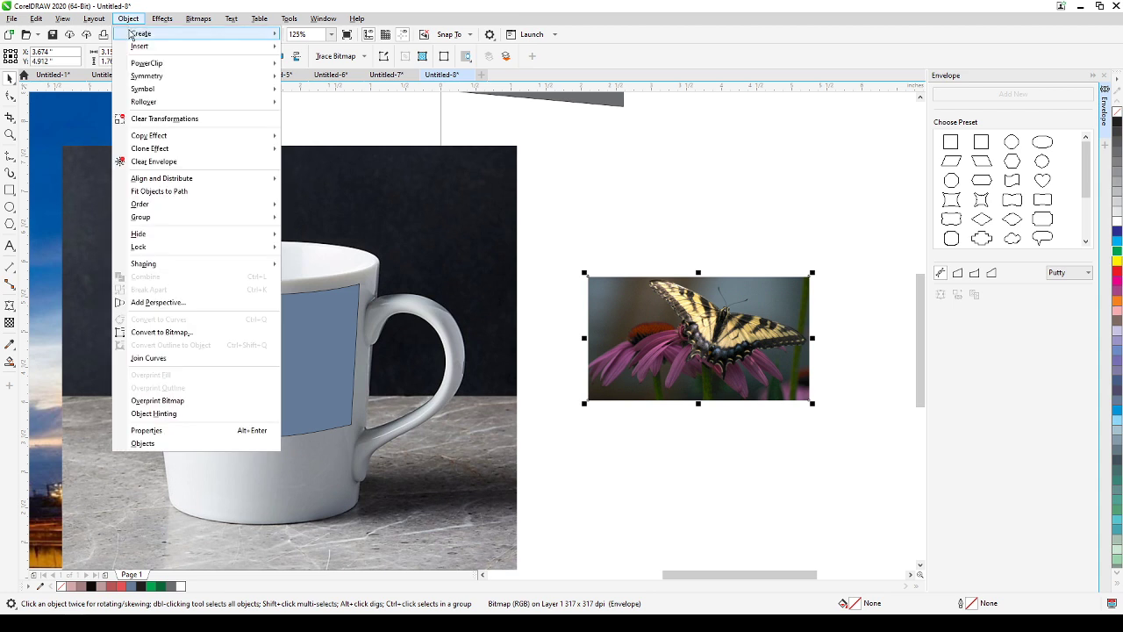
mouse_move(236, 268)
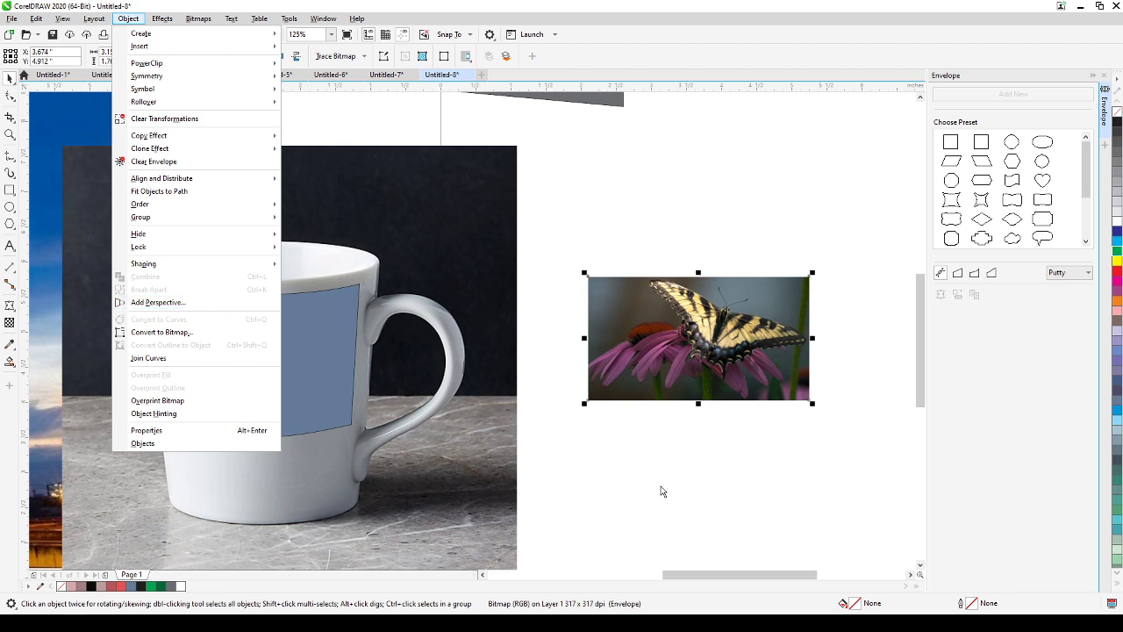
click(702, 483)
click(705, 387)
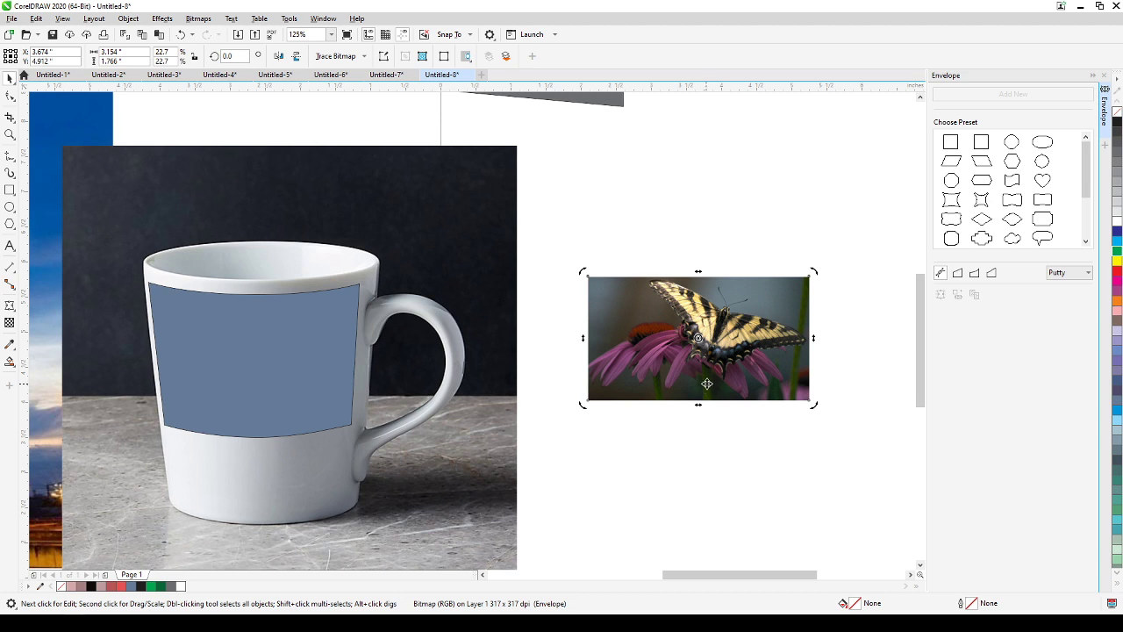
Step: Move the butterfly picture down and to the left, closer to the mug photo
click(686, 447)
drag(696, 380, 643, 402)
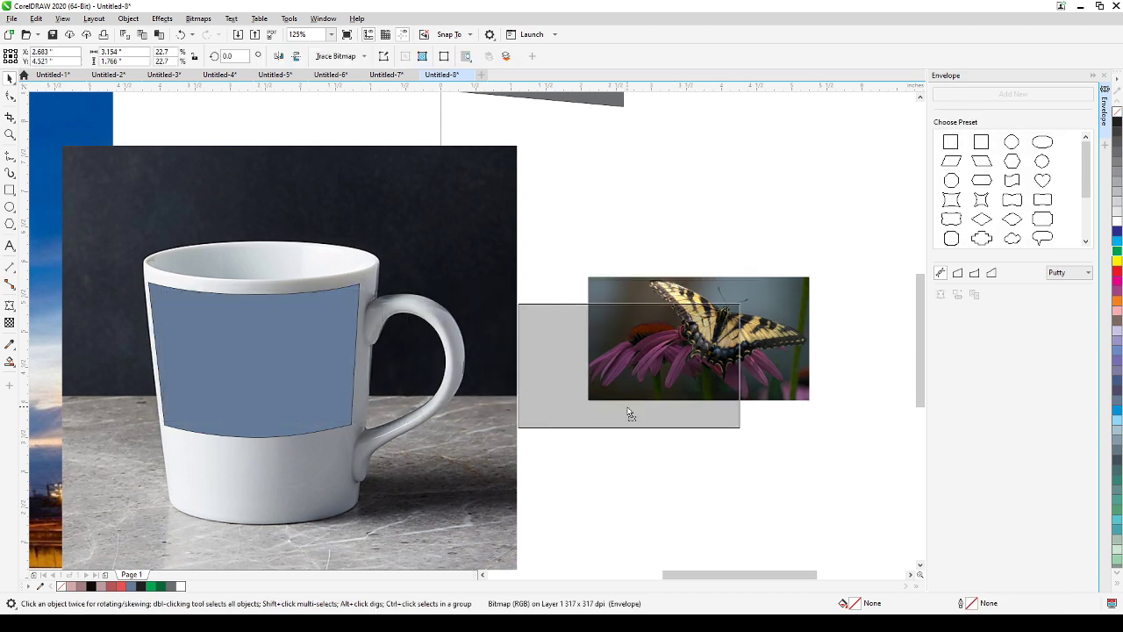
click(233, 377)
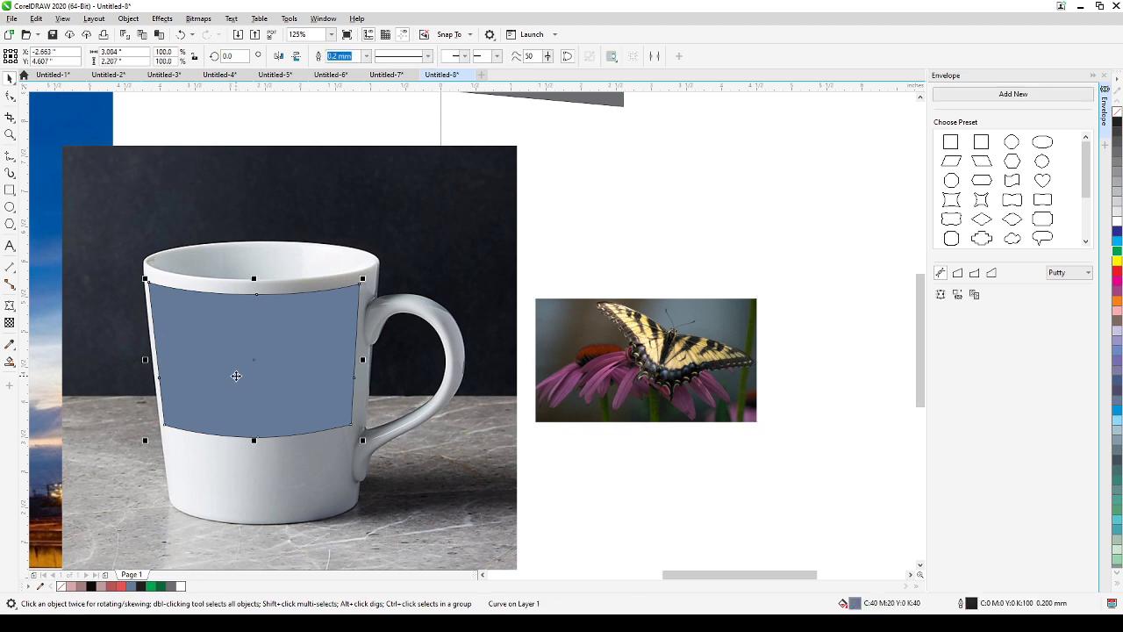
click(752, 232)
click(684, 341)
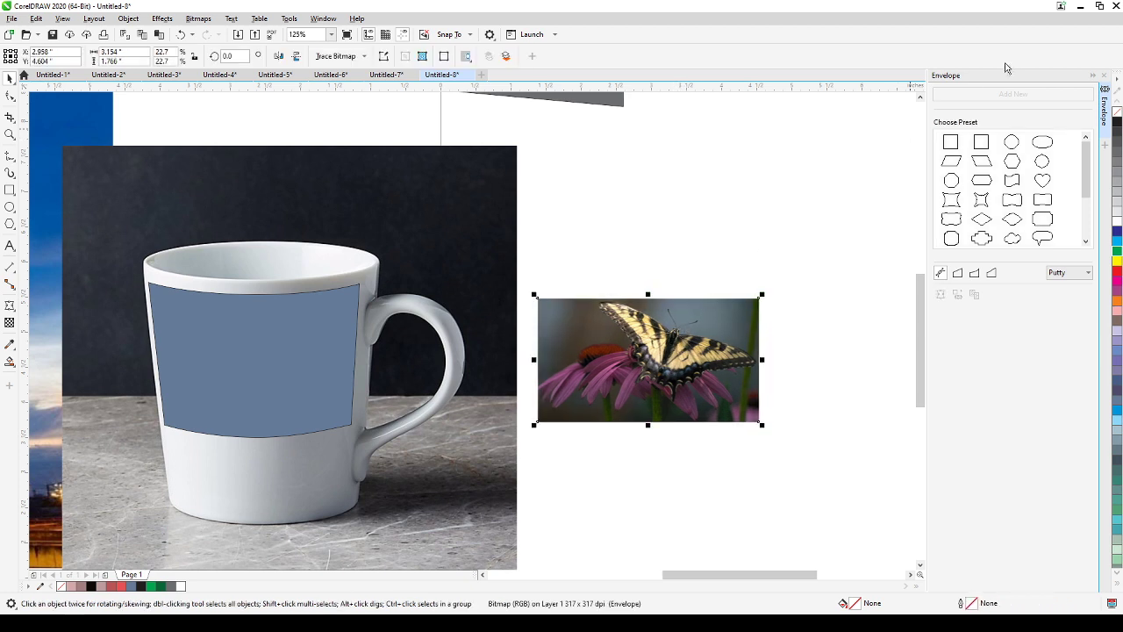
click(719, 337)
click(719, 337)
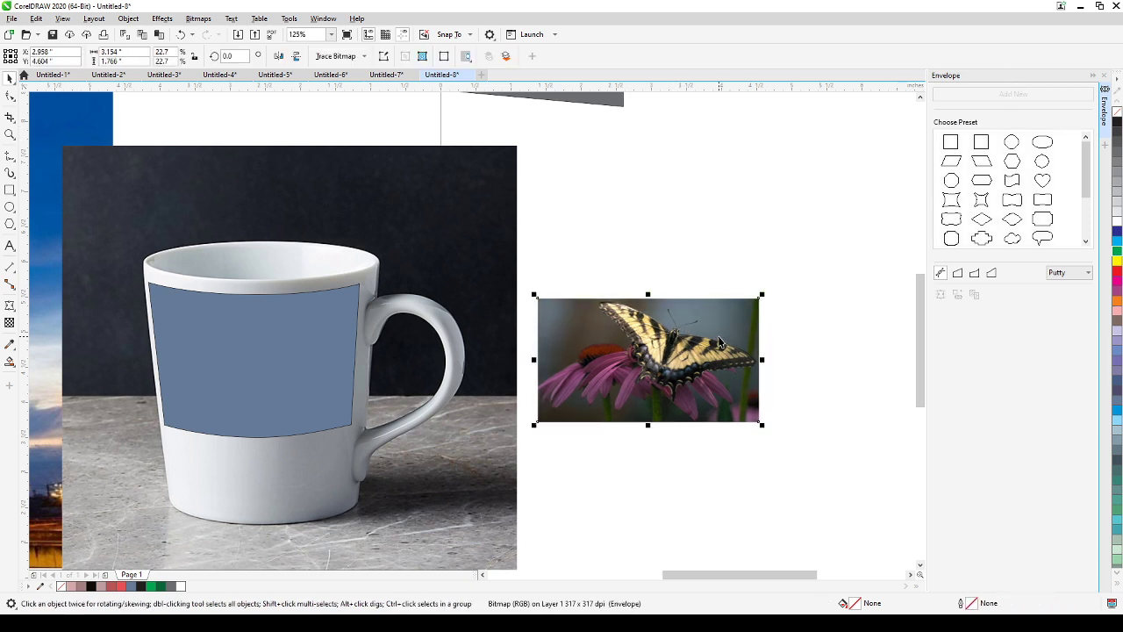
click(195, 327)
click(629, 219)
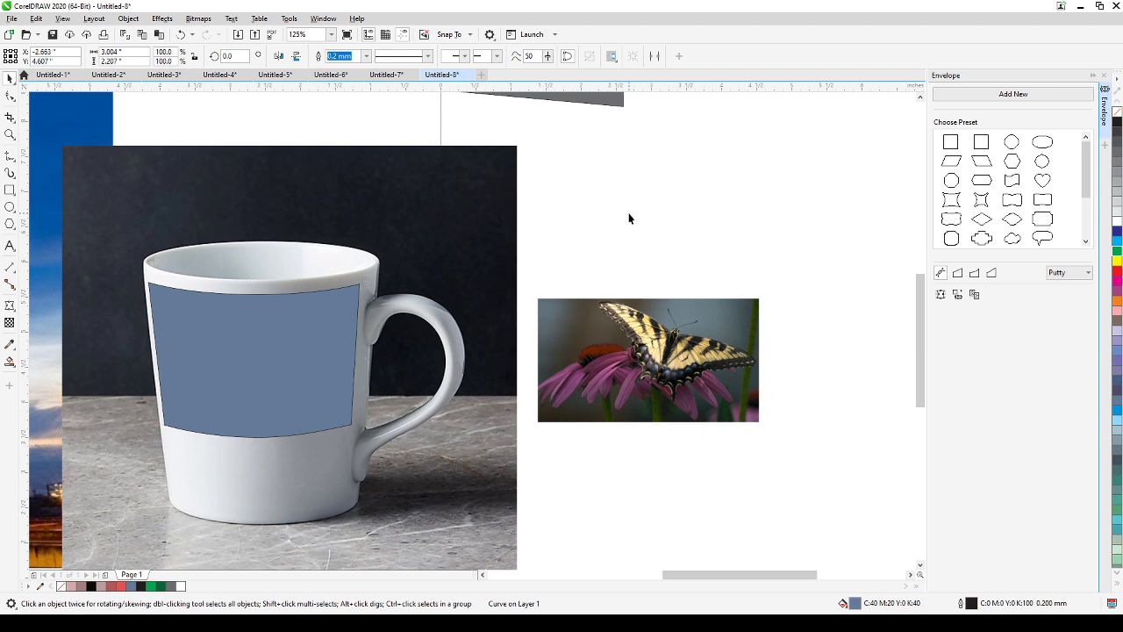
Step: Draw an unfilled rectangle of about 3.03 × 1.68 inches over the butterfly picture, just inside its edges
click(11, 190)
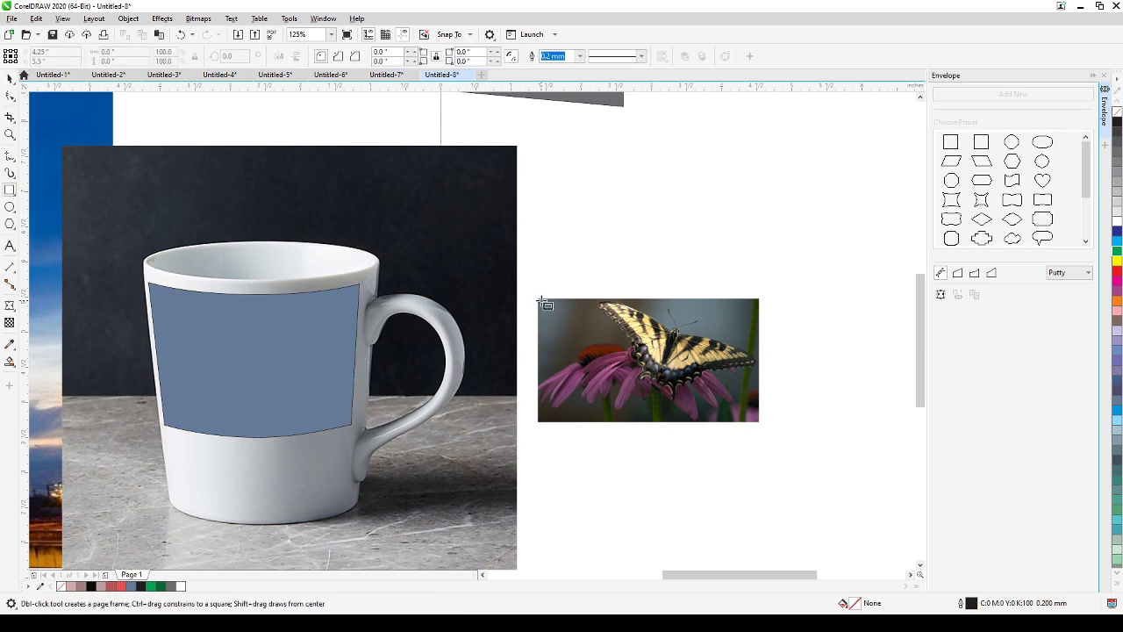
drag(541, 301, 757, 421)
click(10, 78)
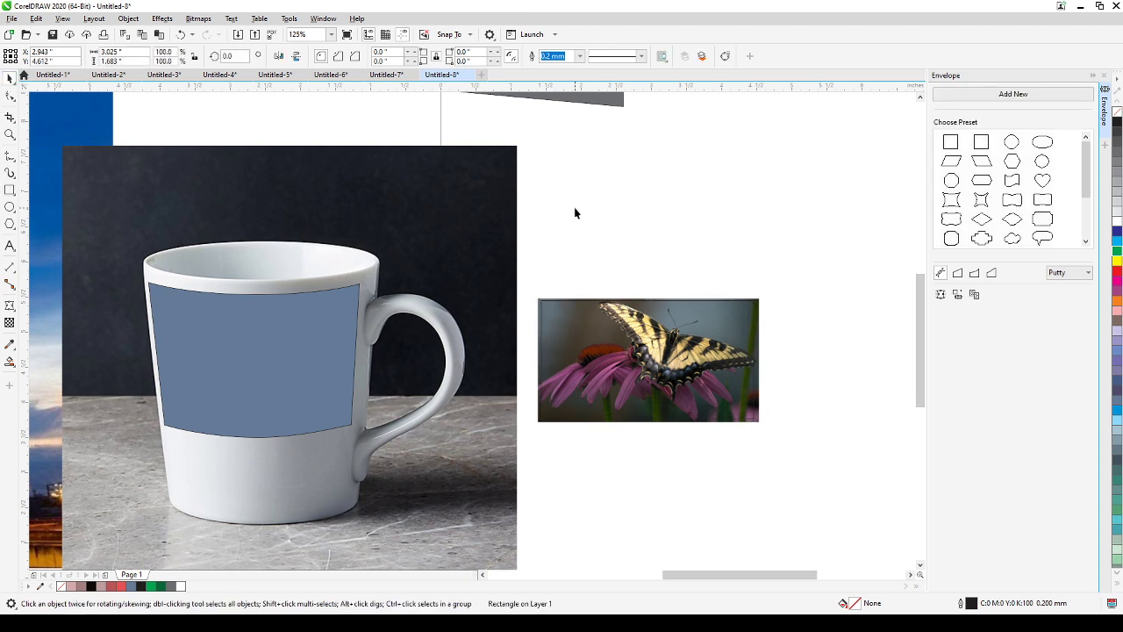
click(575, 212)
click(540, 313)
click(129, 18)
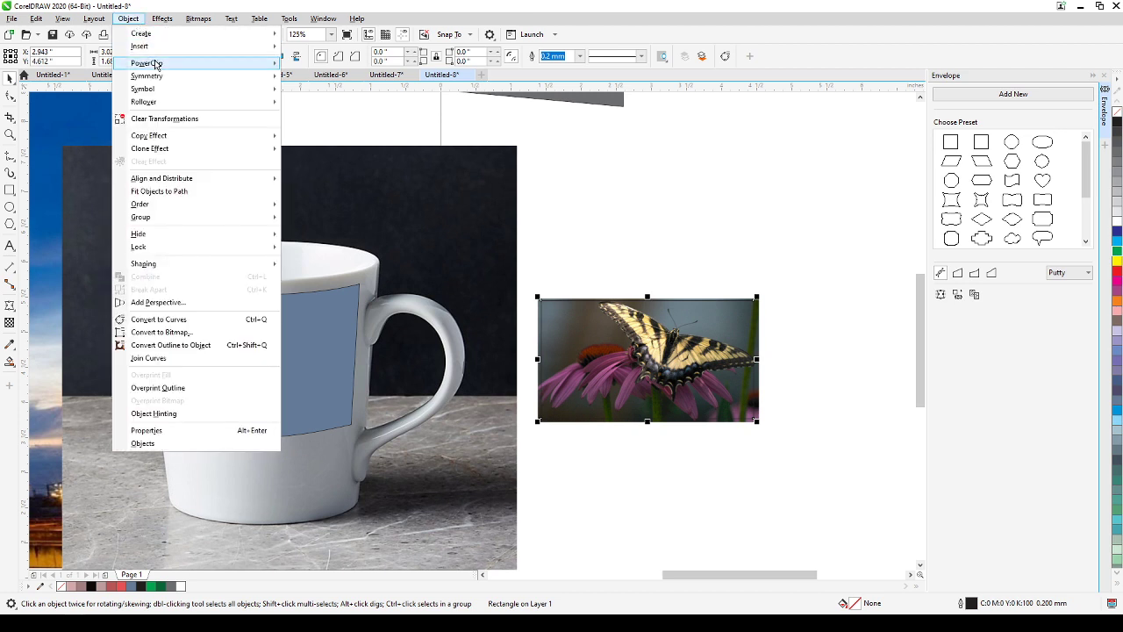
mouse_move(150, 63)
click(302, 64)
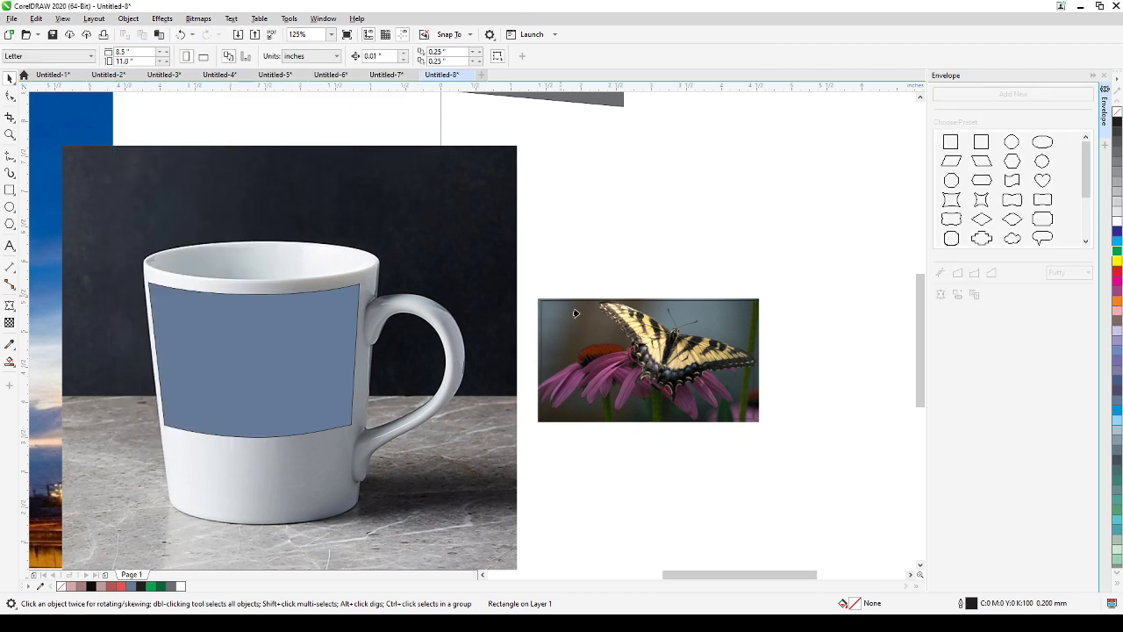
click(694, 364)
click(556, 349)
click(566, 300)
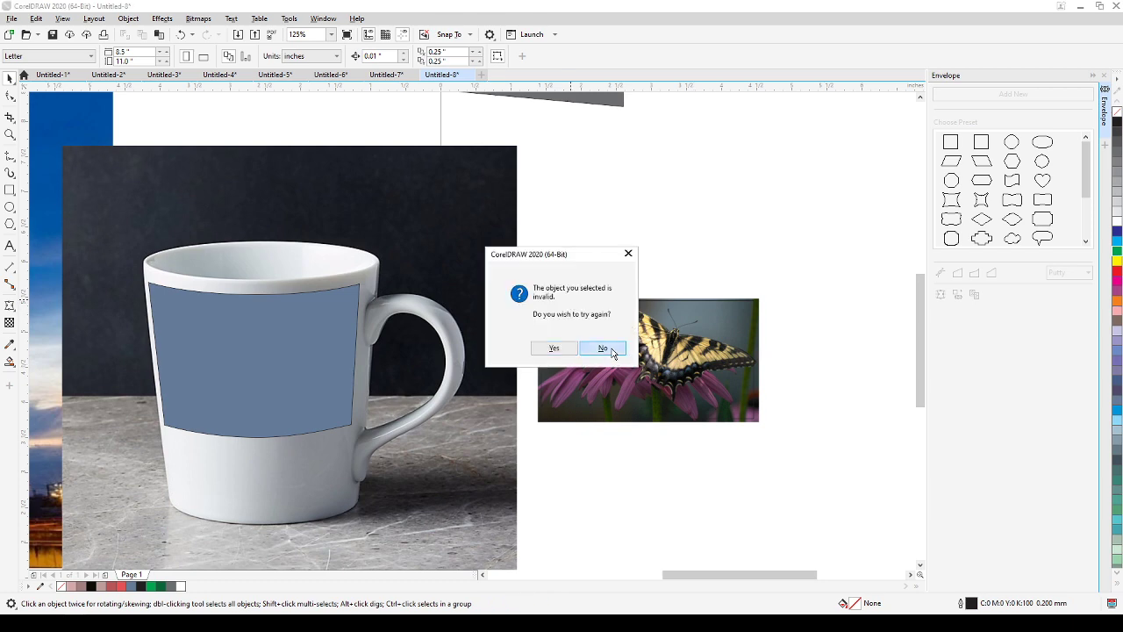
click(609, 348)
Step: PowerClip the butterfly picture inside the rectangle drawn over it
scroll(530, 330, up, 4)
click(565, 309)
click(129, 21)
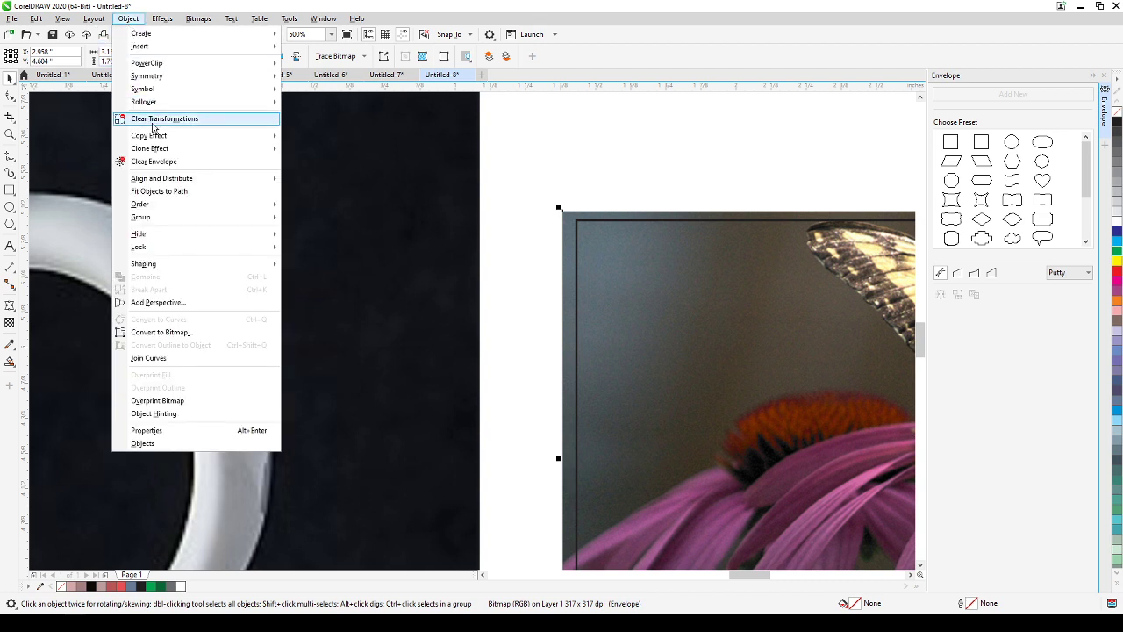
mouse_move(174, 65)
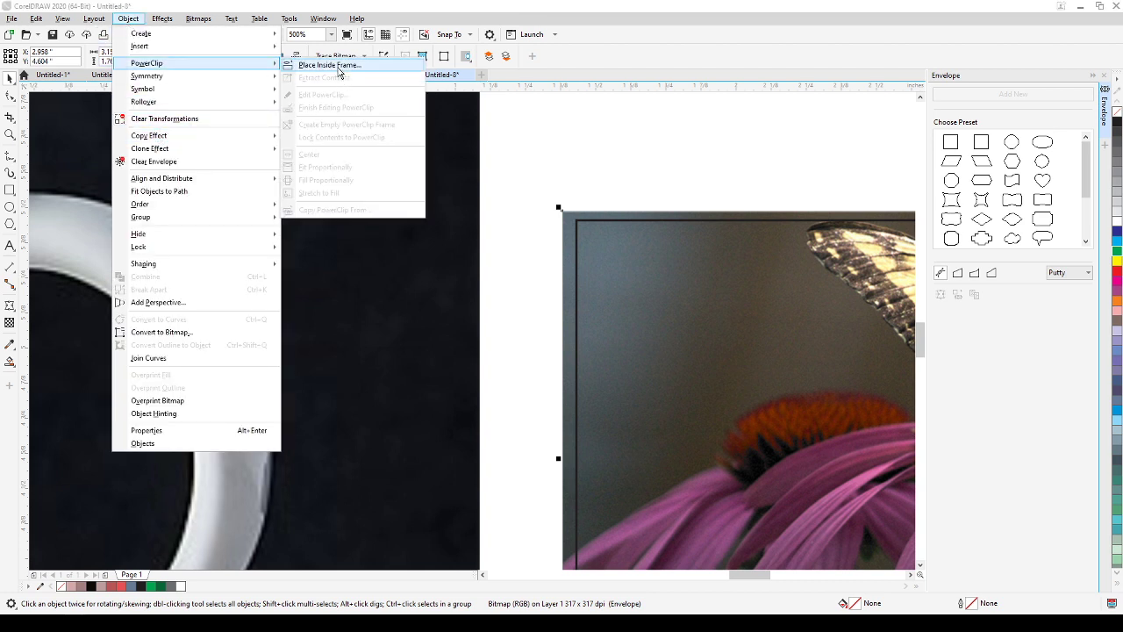
click(329, 66)
click(571, 223)
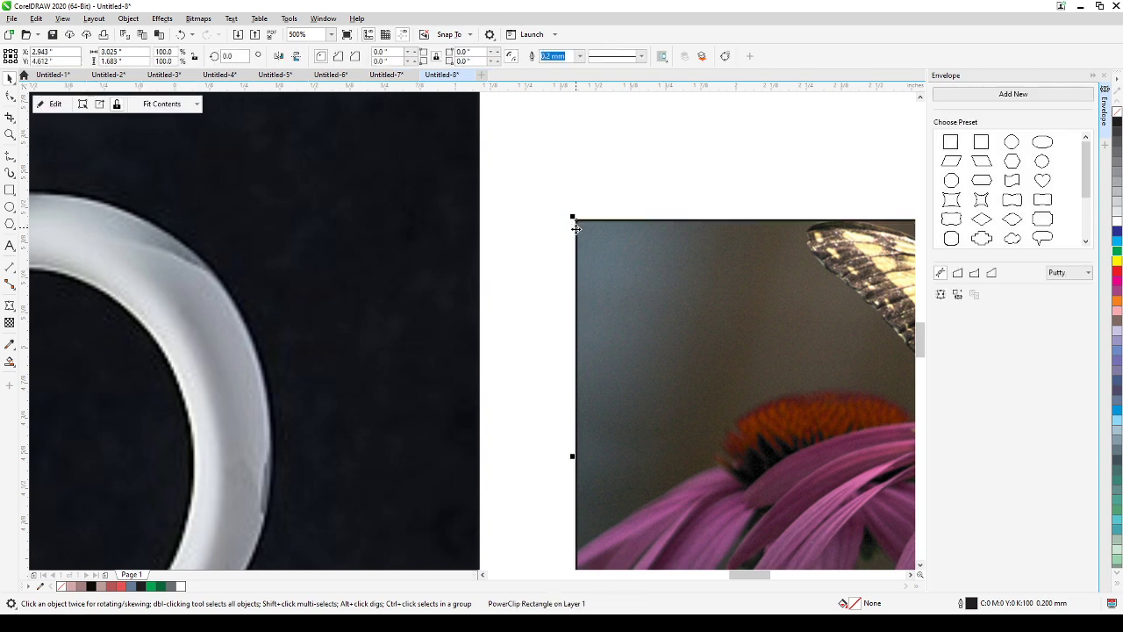
Step: Create an envelope on the PowerClipped butterfly picture from the blue-grey mug shape
scroll(590, 273, down, 5)
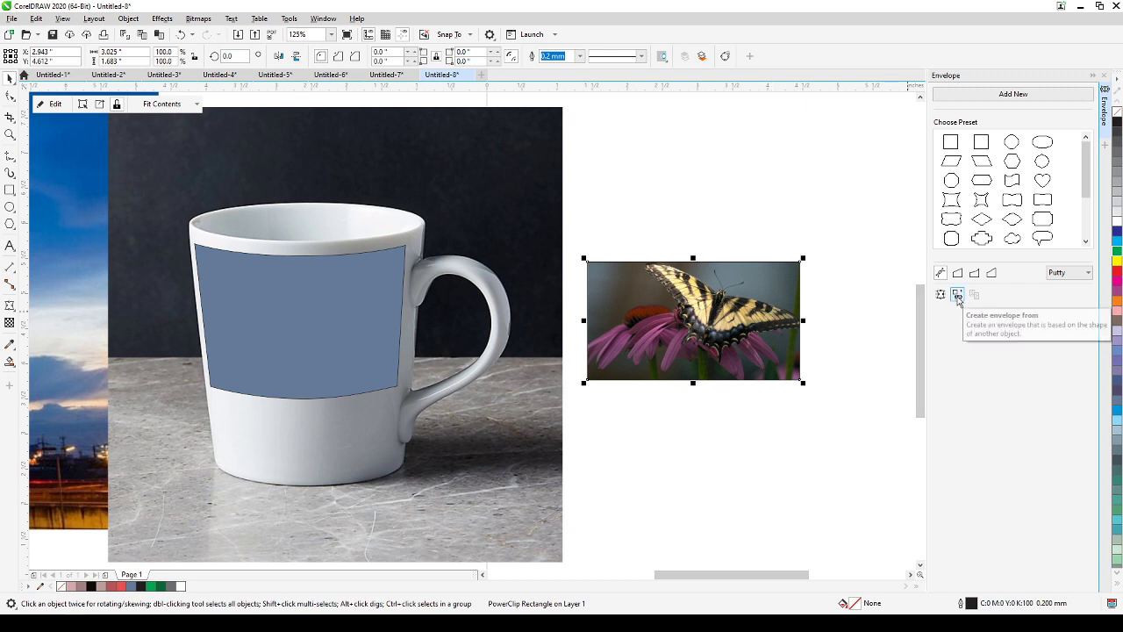
click(346, 317)
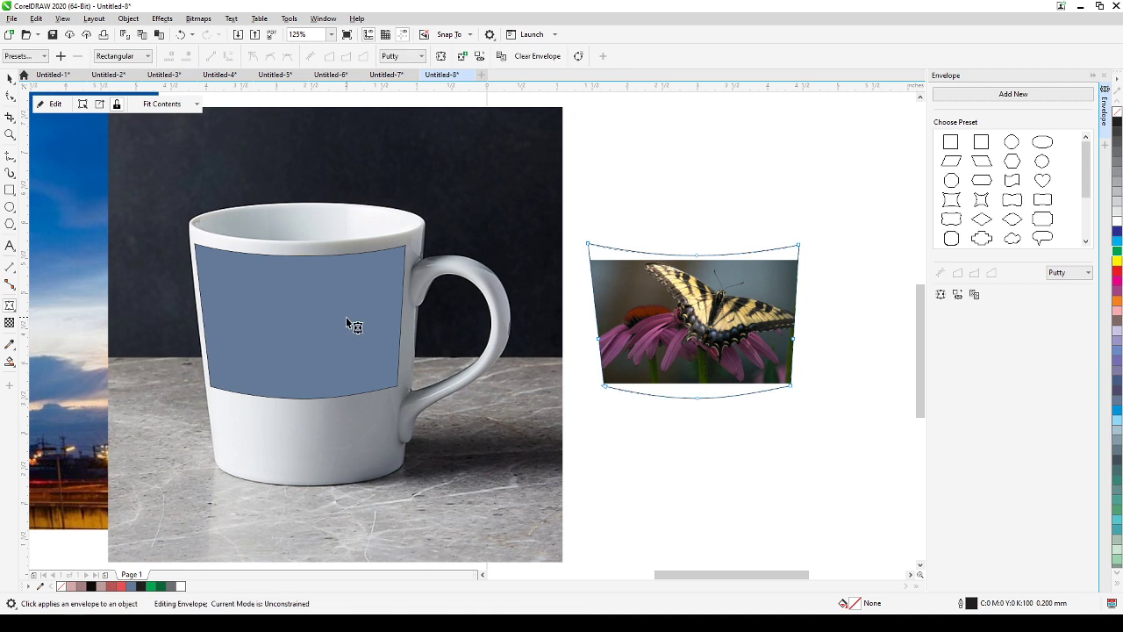
click(10, 78)
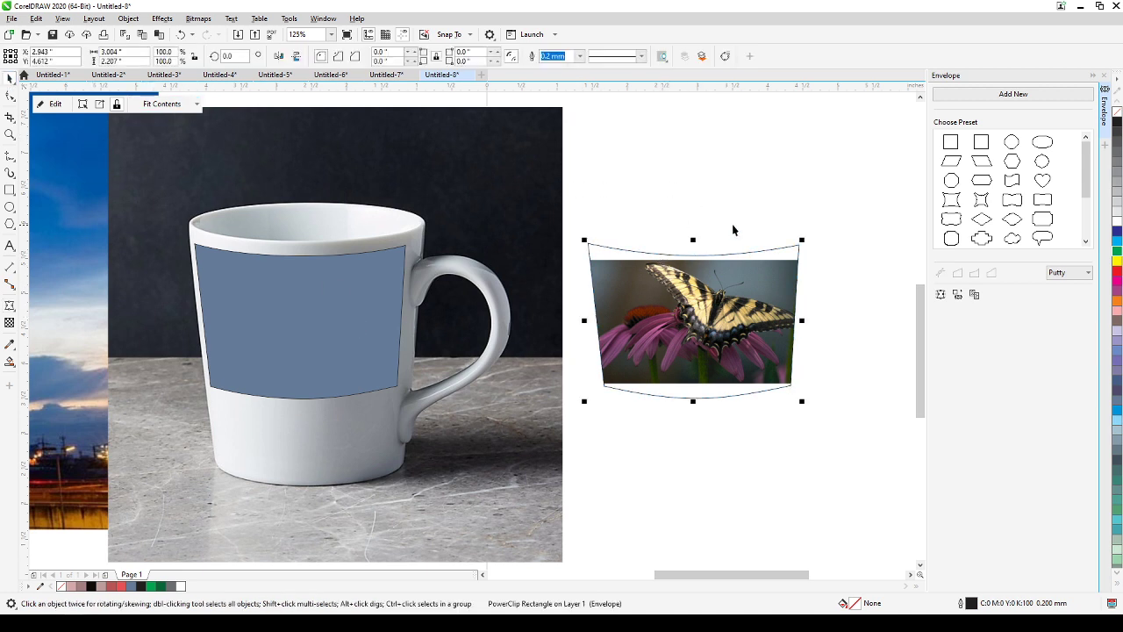
click(763, 206)
Step: Undo the envelope and the PowerClip, and remove the rectangle from the butterfly picture
key(ctrl+z)
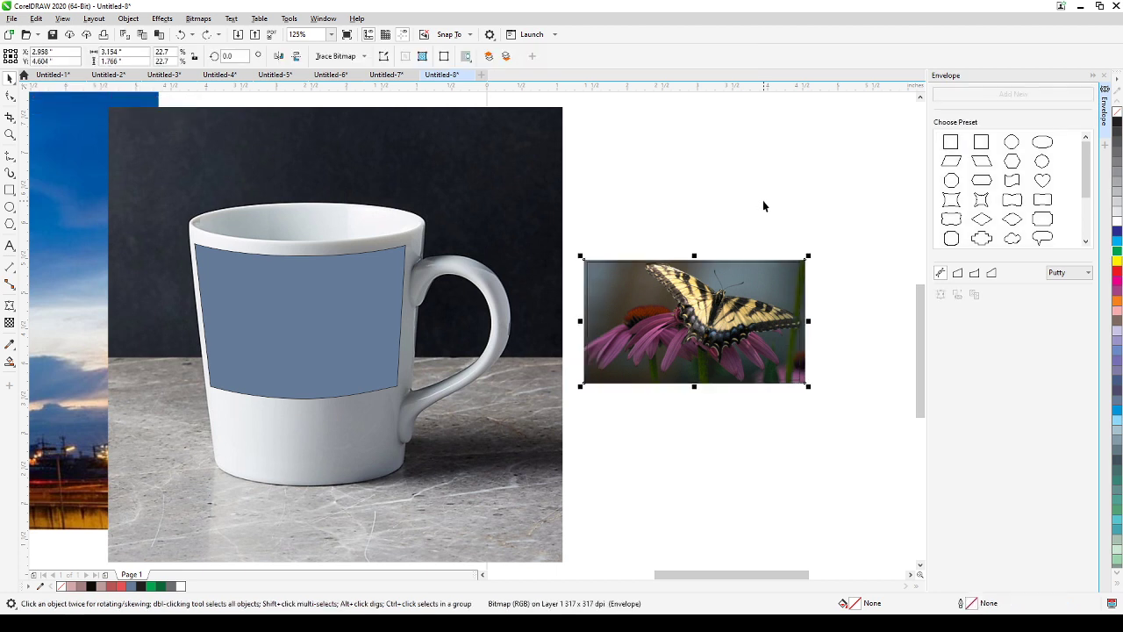
click(832, 195)
drag(715, 319, 713, 253)
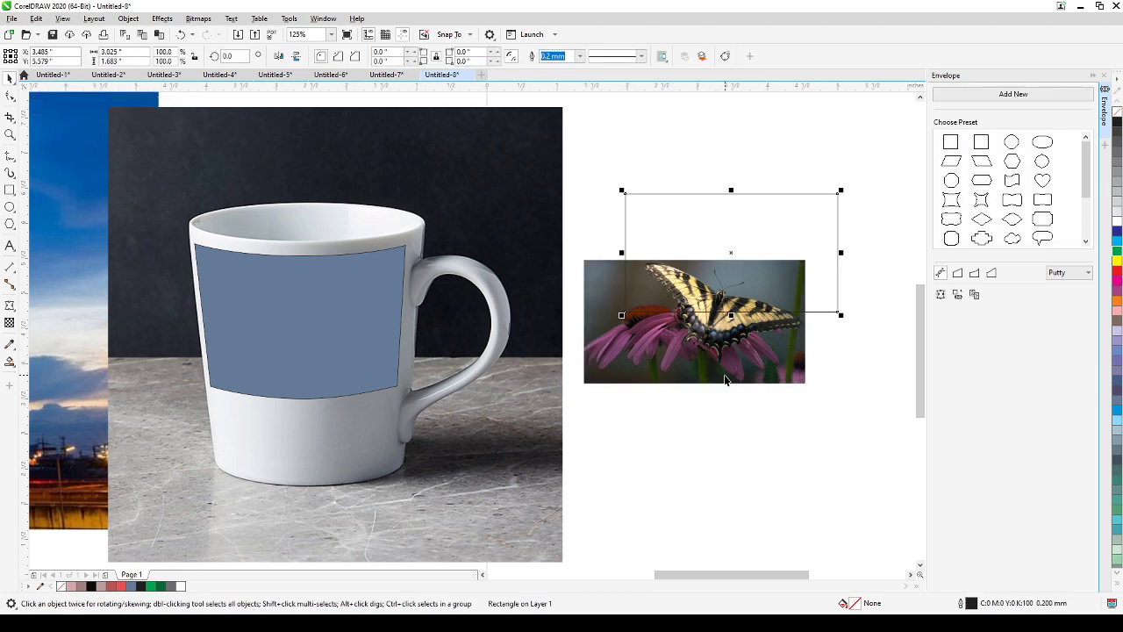
click(752, 397)
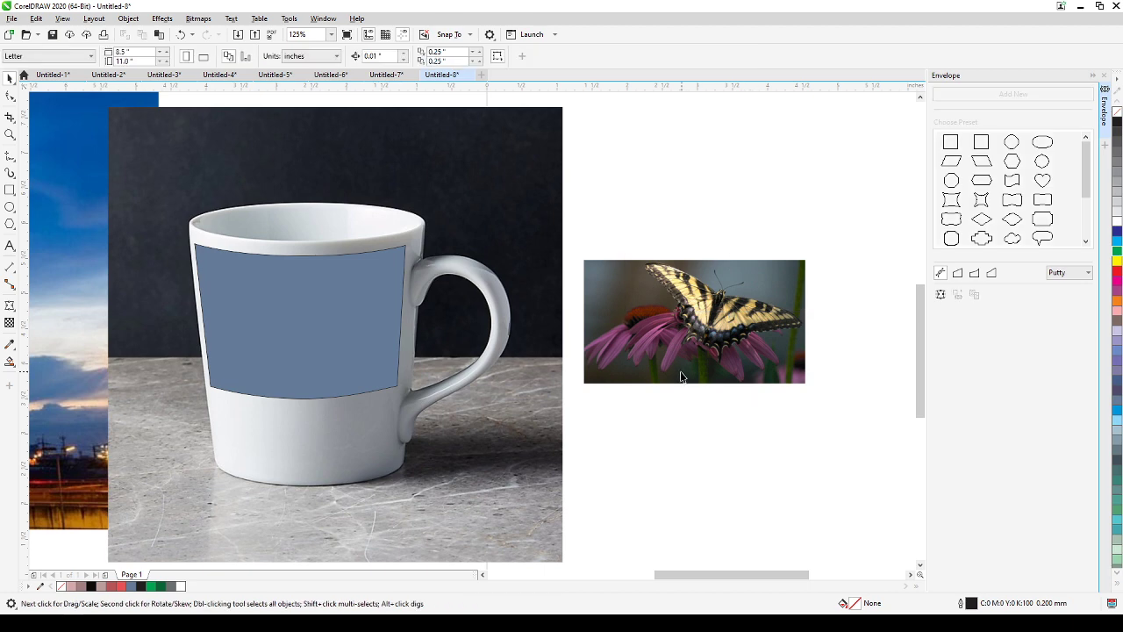
Step: Select the grey four-sided shape, mug photo, blue-grey shape and butterfly picture together and move them right, clear of the billboard photo
drag(655, 394, 642, 425)
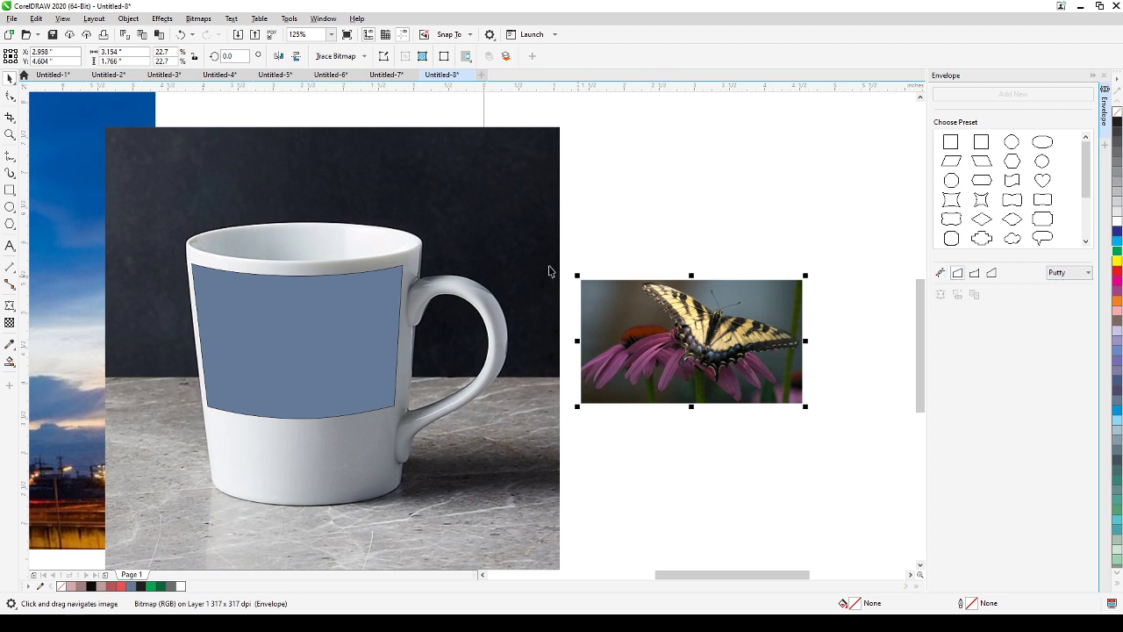
scroll(593, 347, down, 2)
scroll(593, 347, down, 2)
click(444, 469)
drag(444, 469, 730, 172)
drag(528, 364, 720, 388)
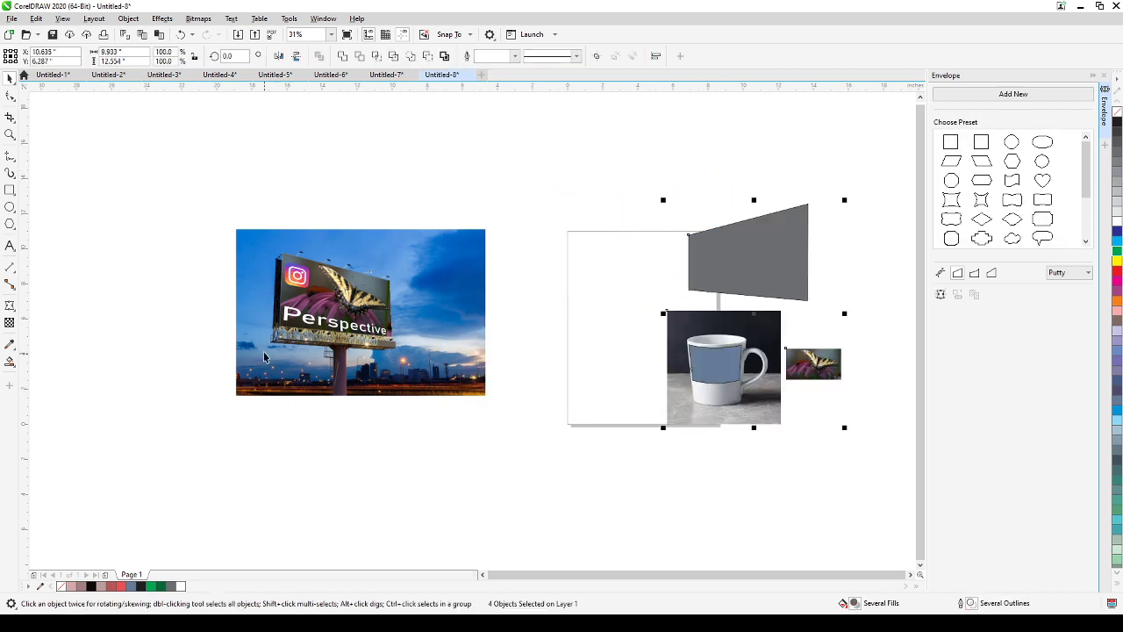
scroll(263, 347, up, 2)
drag(263, 347, 217, 399)
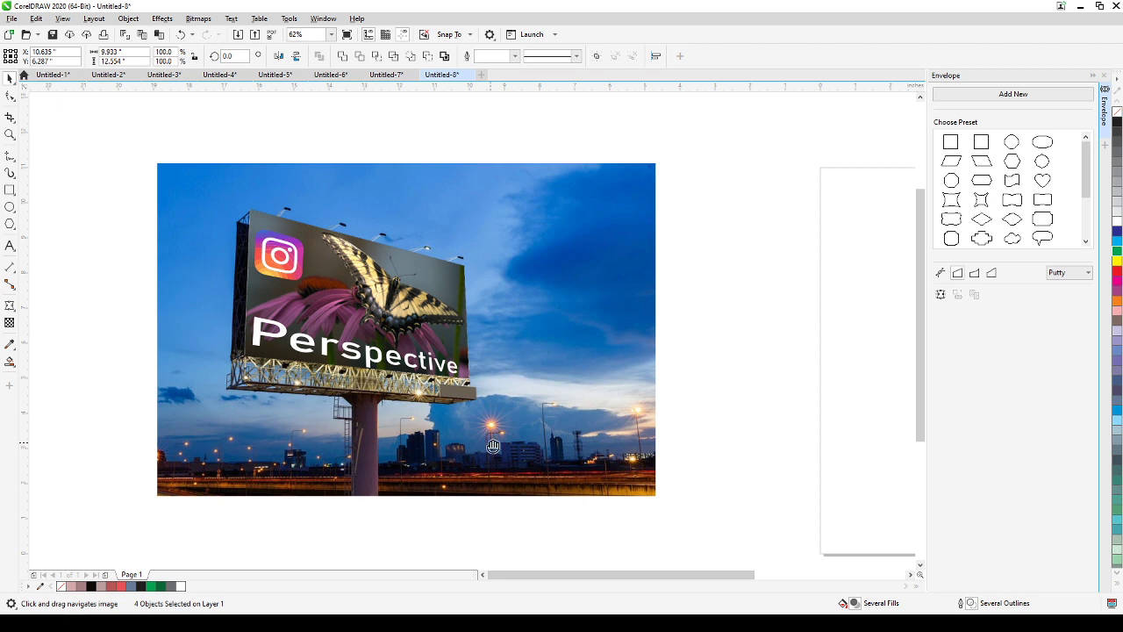
scroll(518, 412, down, 2)
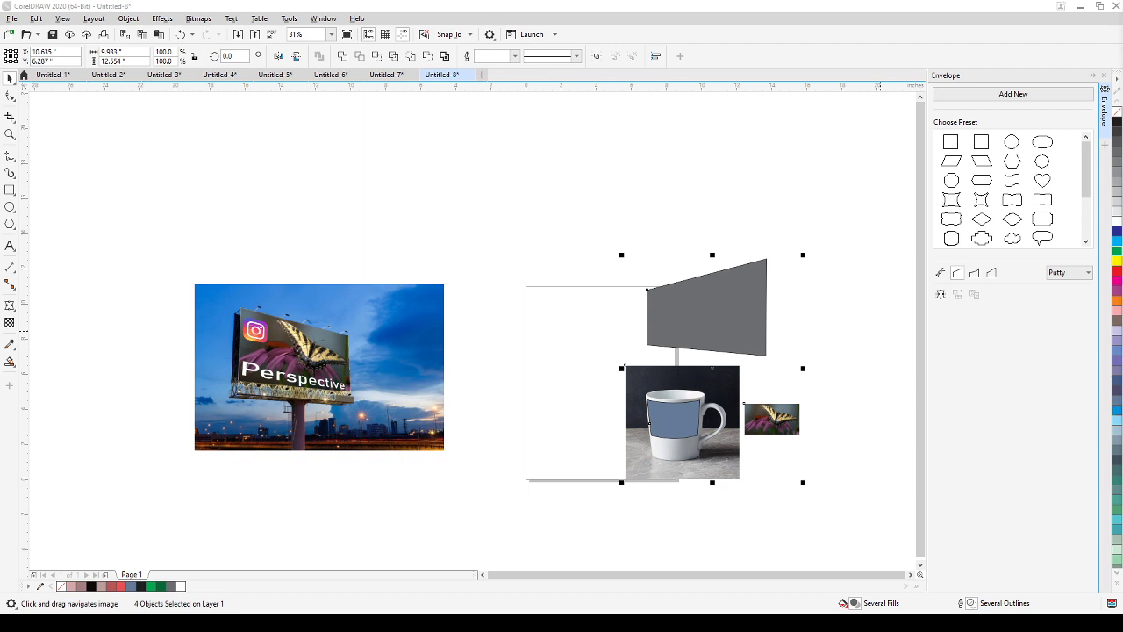
click(745, 208)
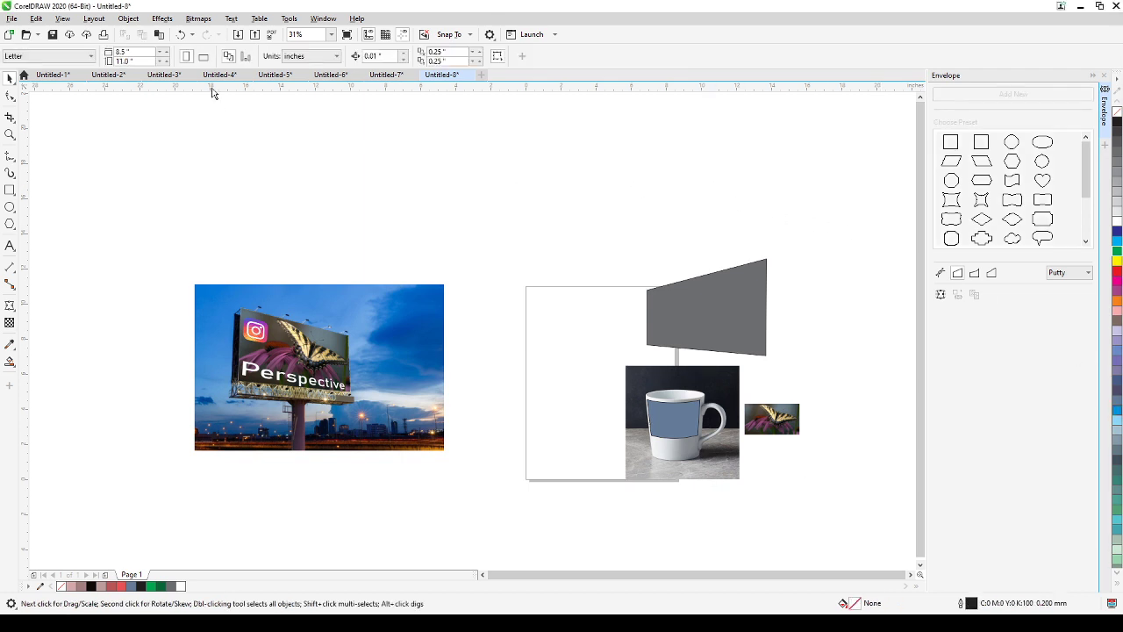
Step: Start an import and show the Downloads folder sorted by date modified, newest files first
key(ctrl+i)
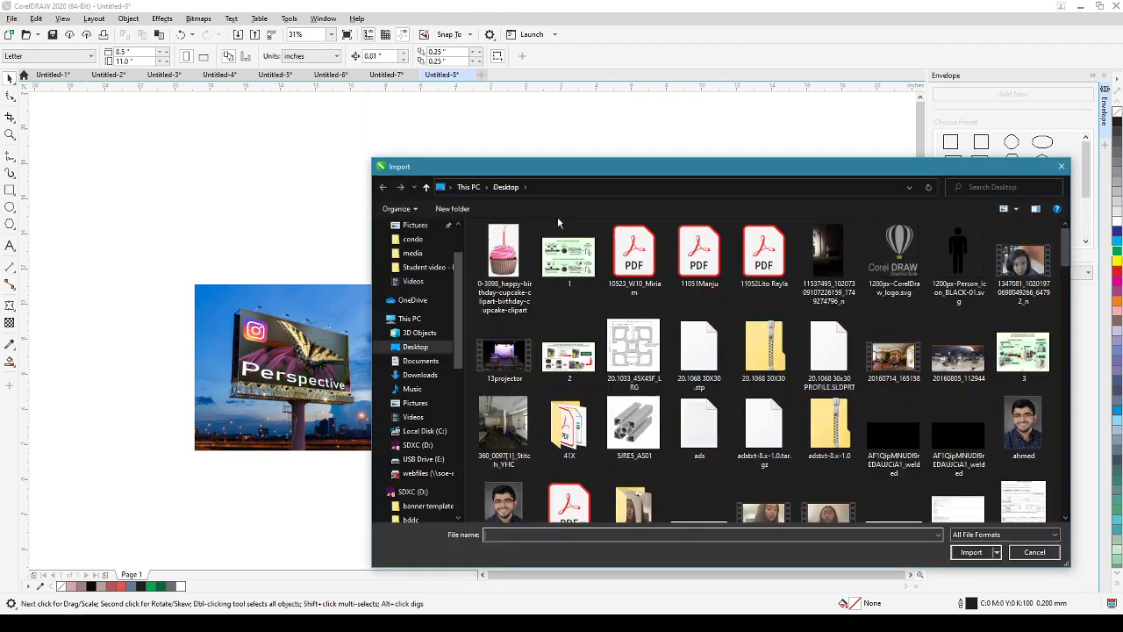
scroll(421, 281, down, 2)
click(426, 274)
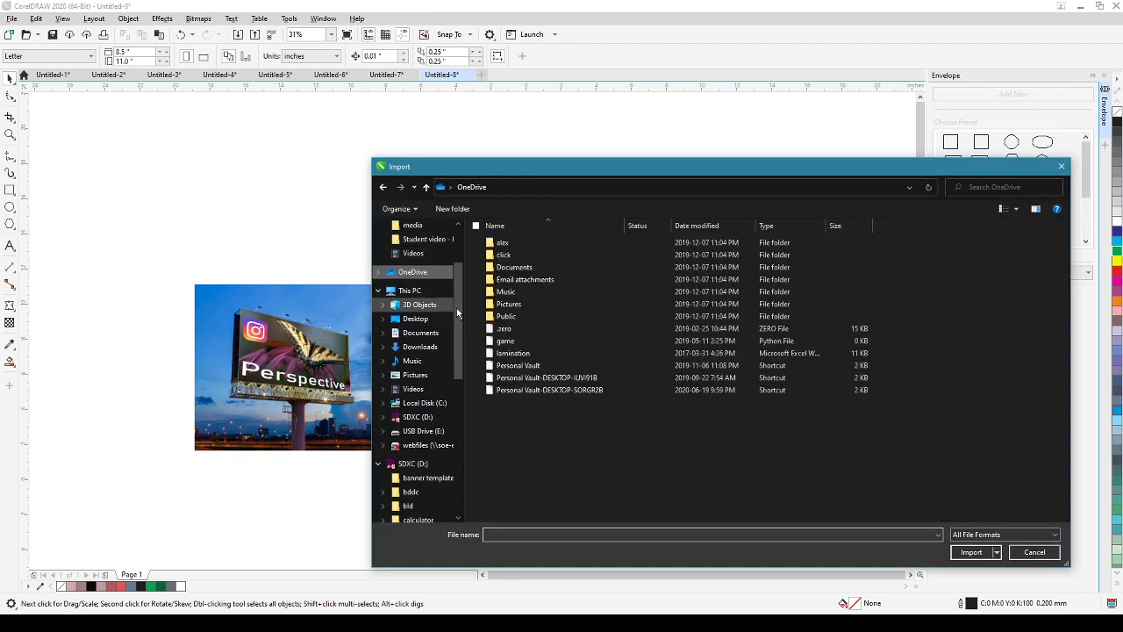
scroll(458, 302, up, 1)
scroll(458, 302, up, 2)
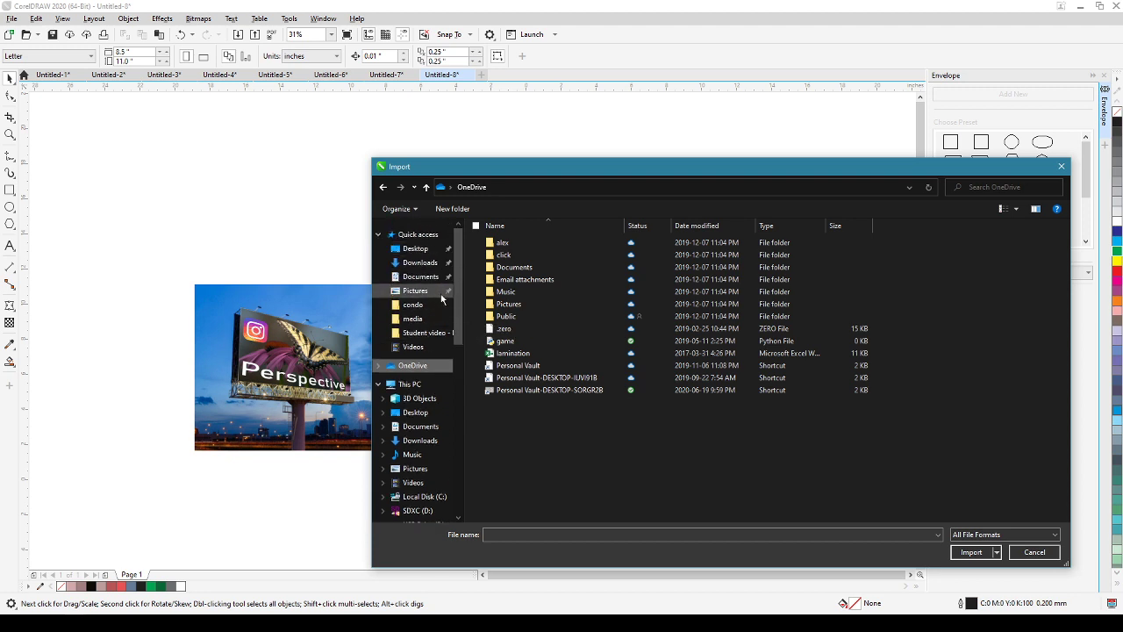
click(424, 262)
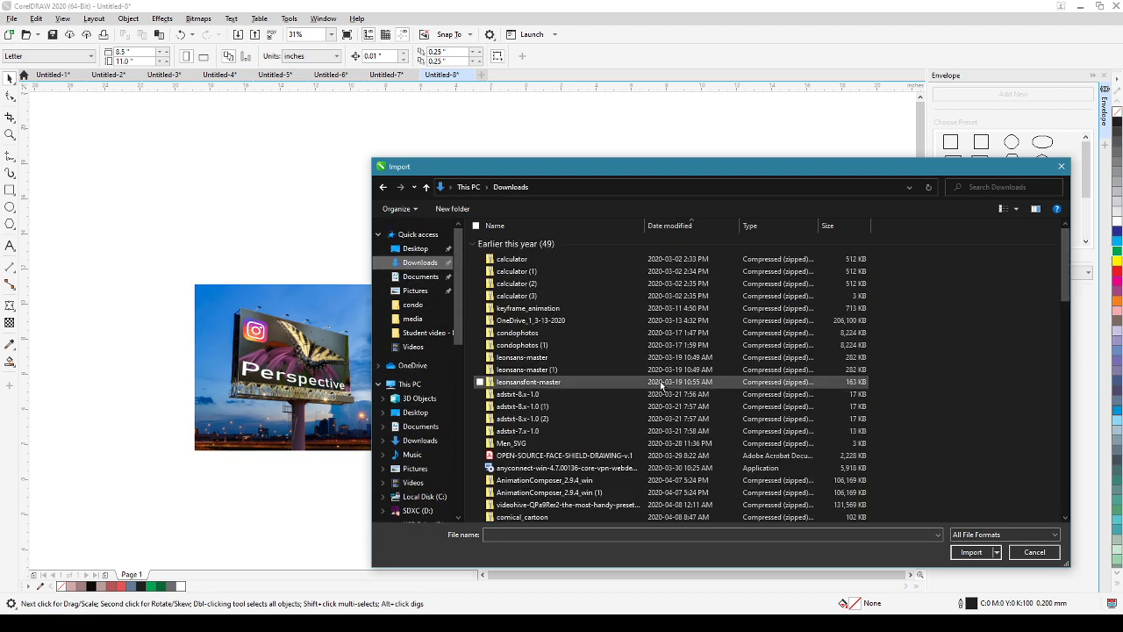
click(675, 226)
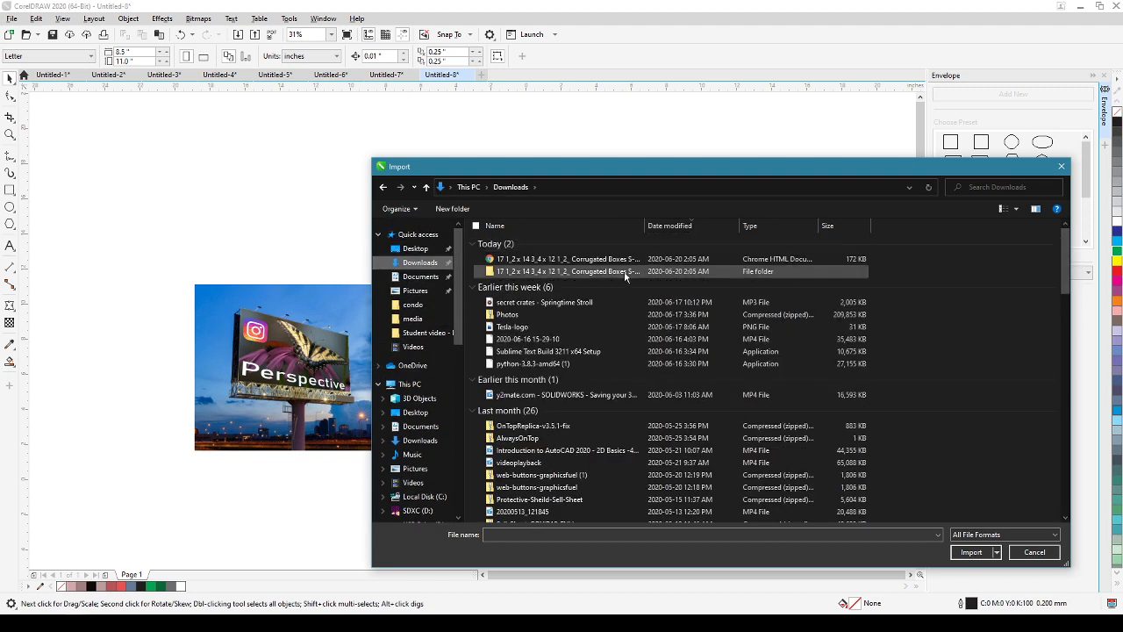
Step: Import the HTML document "17 1_2 x 14 3_4 x 12 1_2_ Corrugated Boxes S-4539 - Uline" without using the default text colors
click(556, 264)
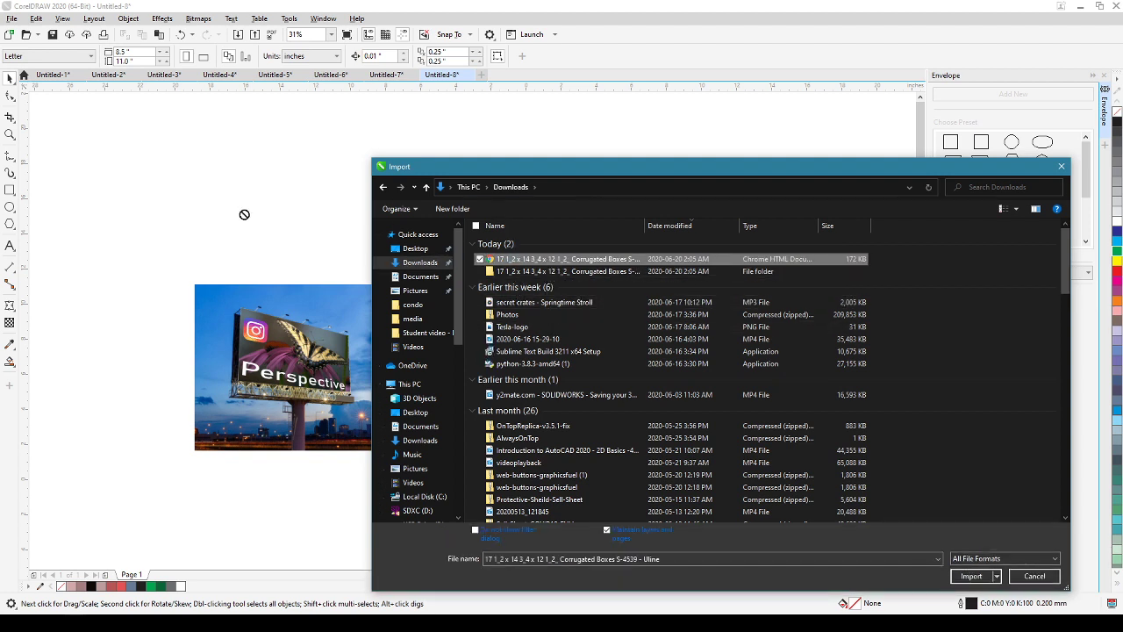
double_click(580, 264)
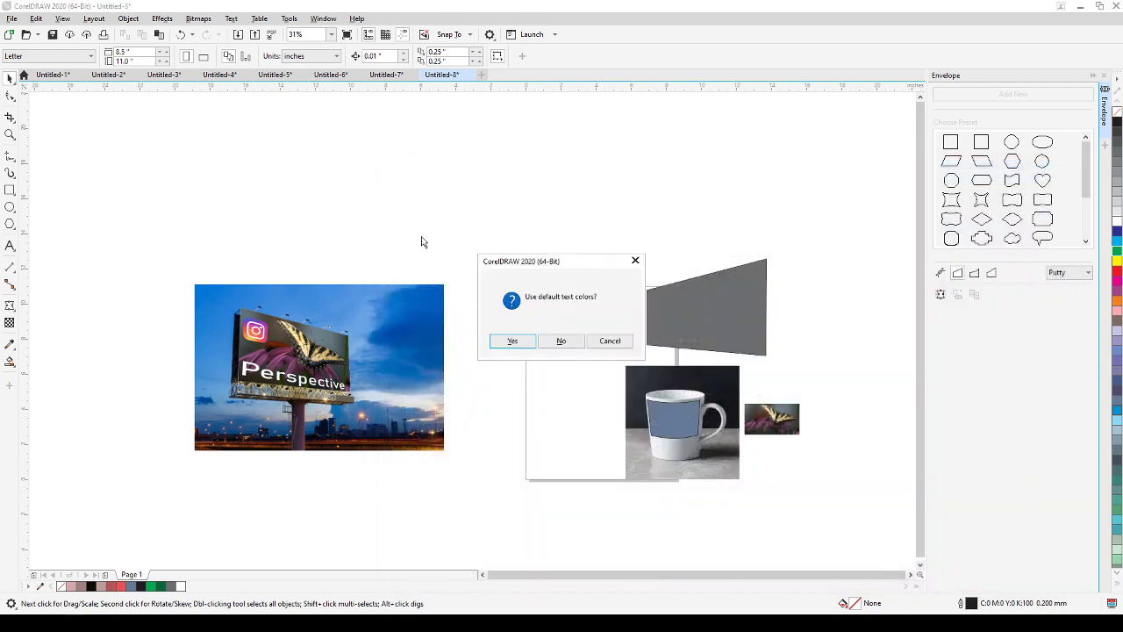
click(562, 343)
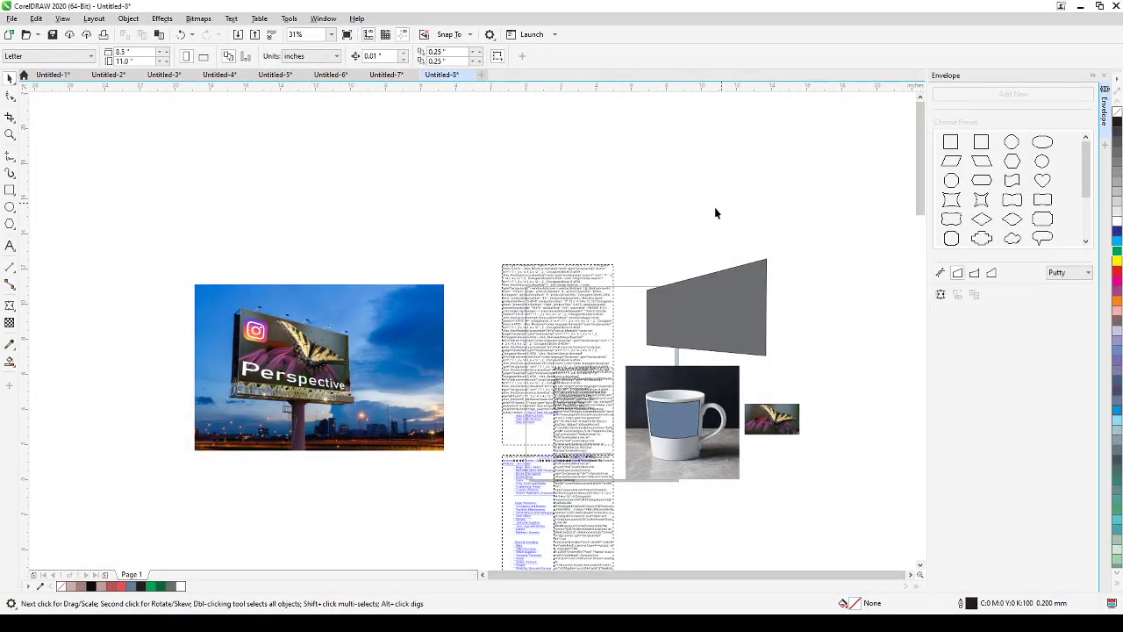
Step: Delete the imported web page text and paste the cardboard box picture onto the page
click(560, 315)
key(Delete)
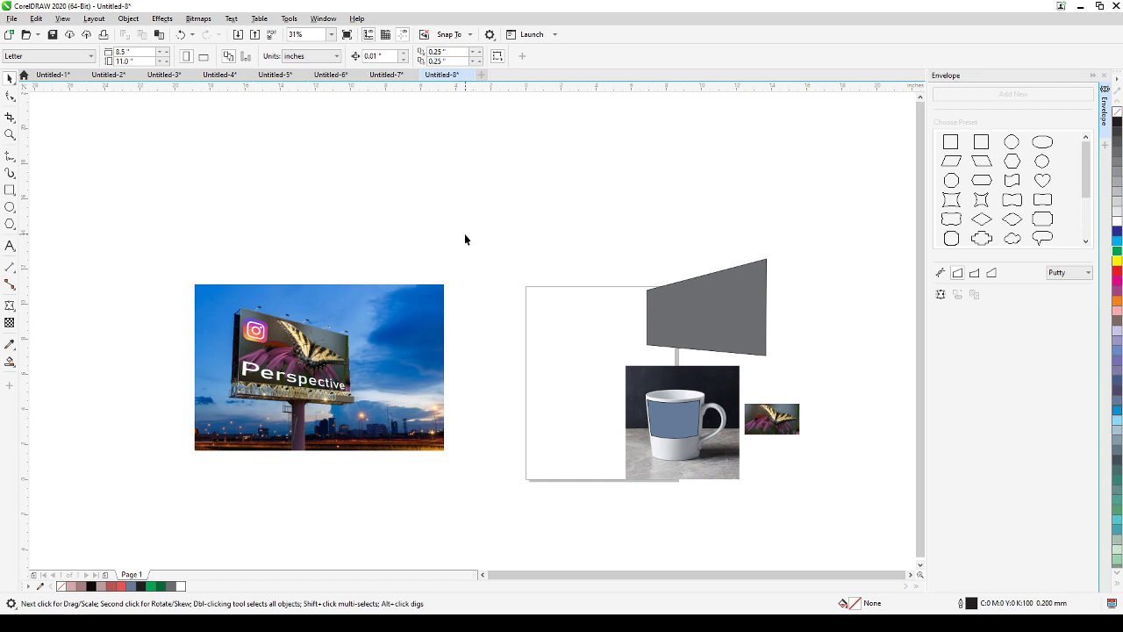
click(159, 35)
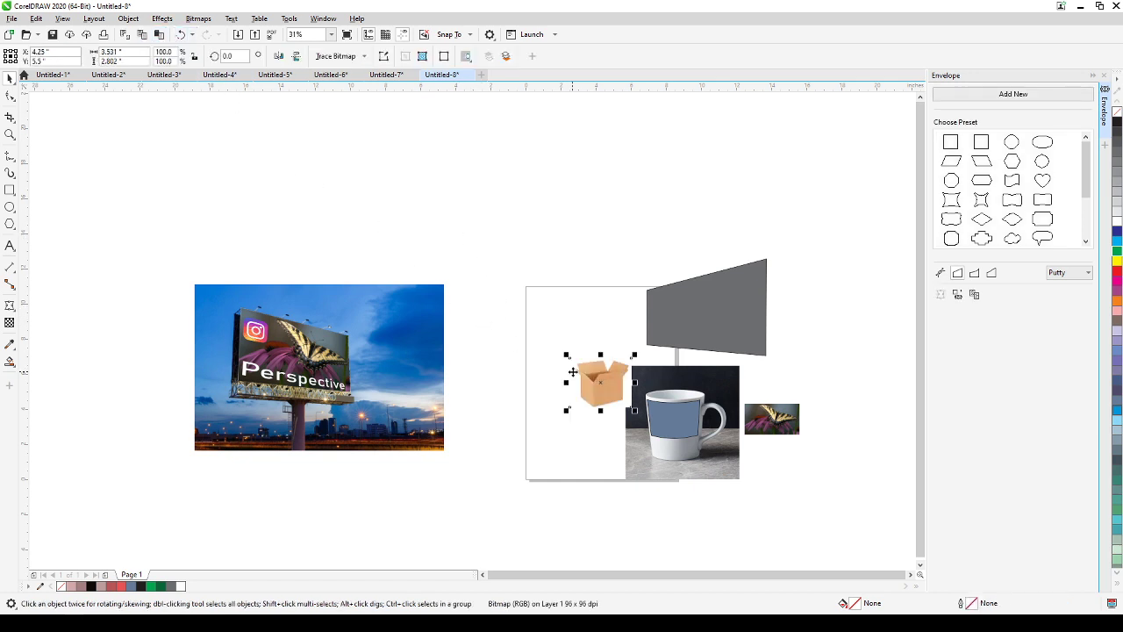
Step: Enlarge the box picture to about 400% and move it above the page, clear of the billboard photo
click(571, 360)
click(585, 374)
drag(566, 354, 379, 206)
drag(457, 326, 497, 292)
Step: Enlarge the butterfly picture to about 12.2 by 6.8 inches and place it in front, its upper-left corner on the box's near top corner
drag(789, 429, 346, 208)
scroll(344, 208, up, 2)
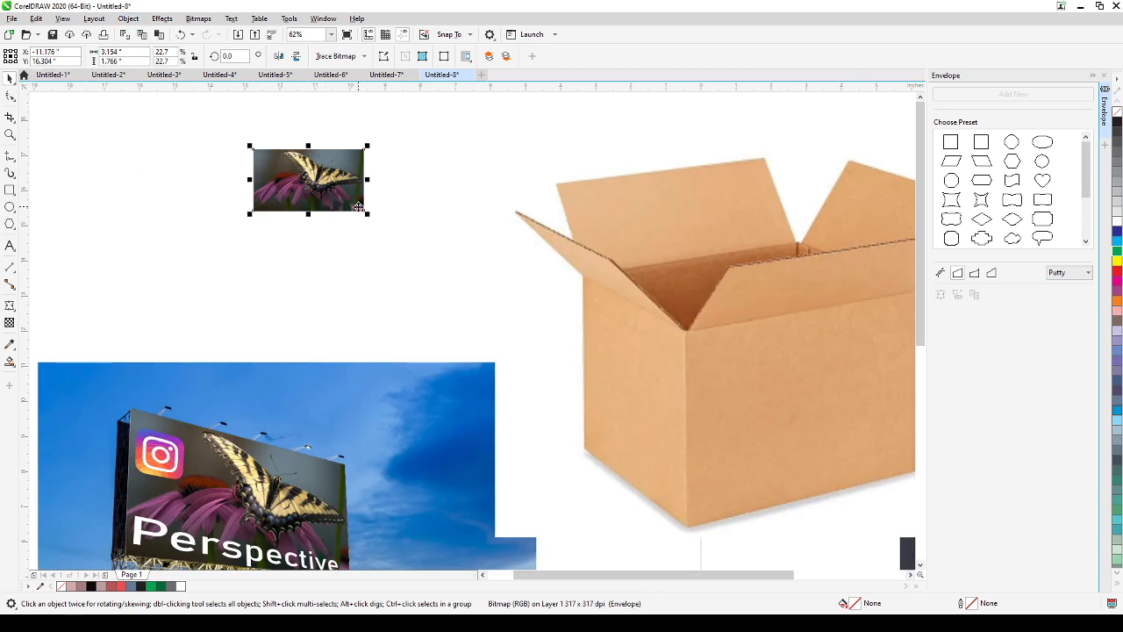
scroll(363, 238, down, 2)
drag(255, 213, 316, 298)
drag(378, 283, 372, 242)
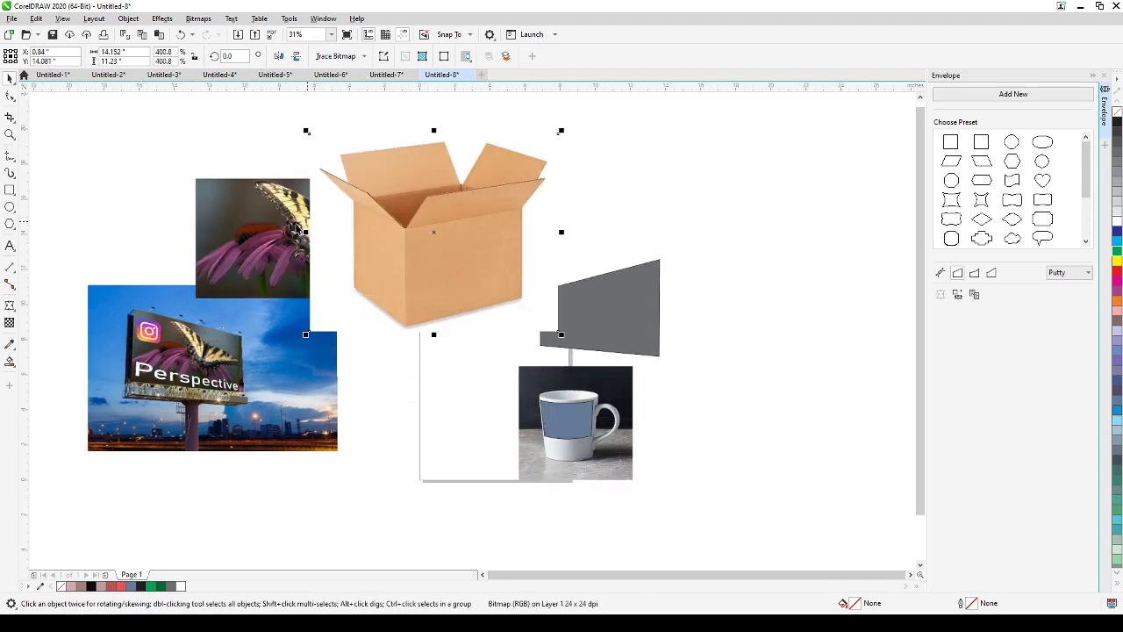
click(233, 233)
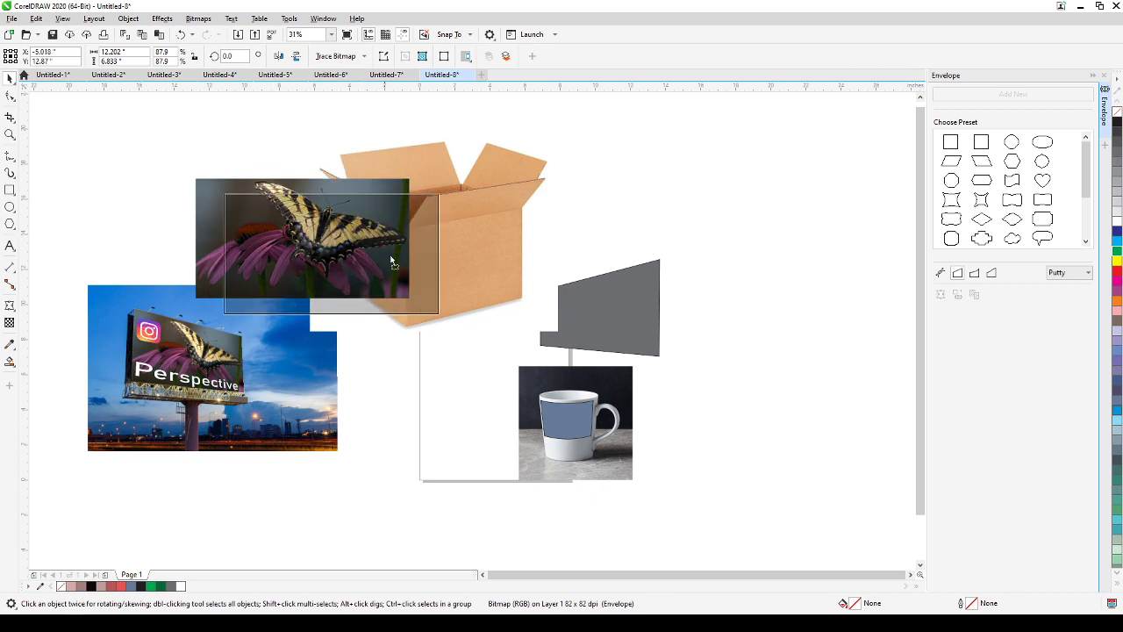
drag(570, 316, 498, 290)
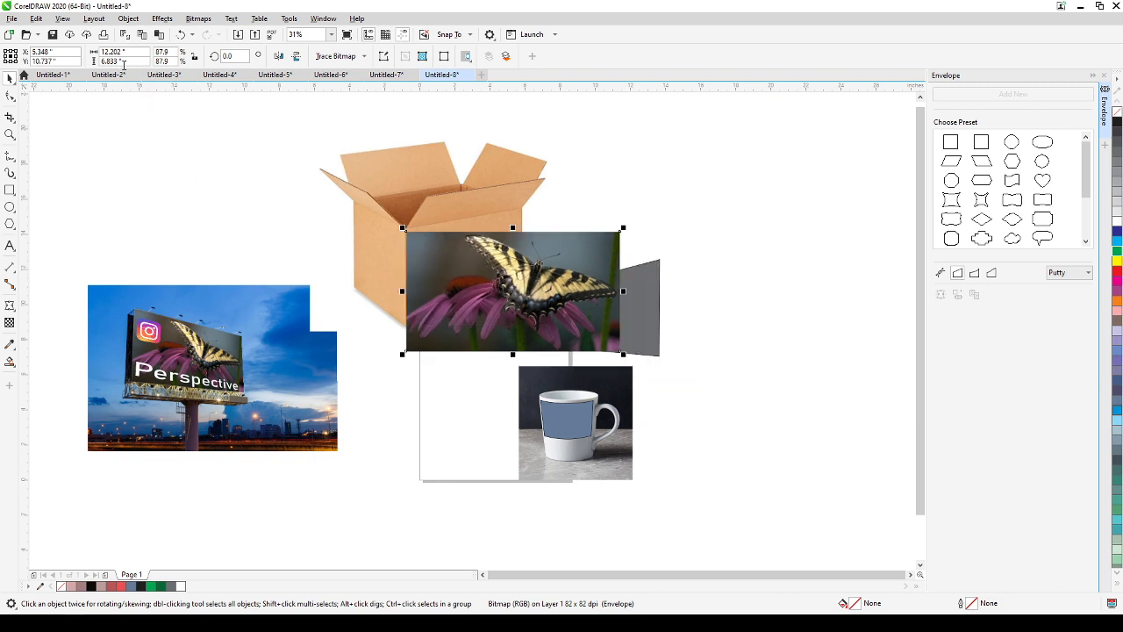
Step: Add perspective to the butterfly picture and fit its four corners to the box's wide front face
click(133, 19)
click(177, 303)
drag(617, 232, 523, 211)
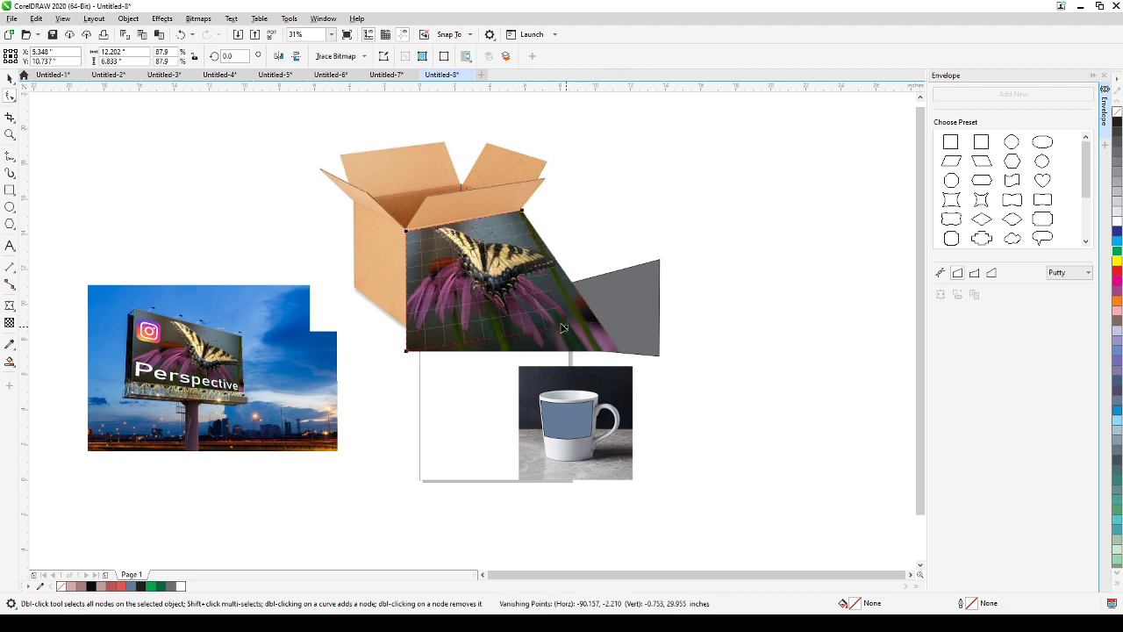
drag(523, 266, 522, 301)
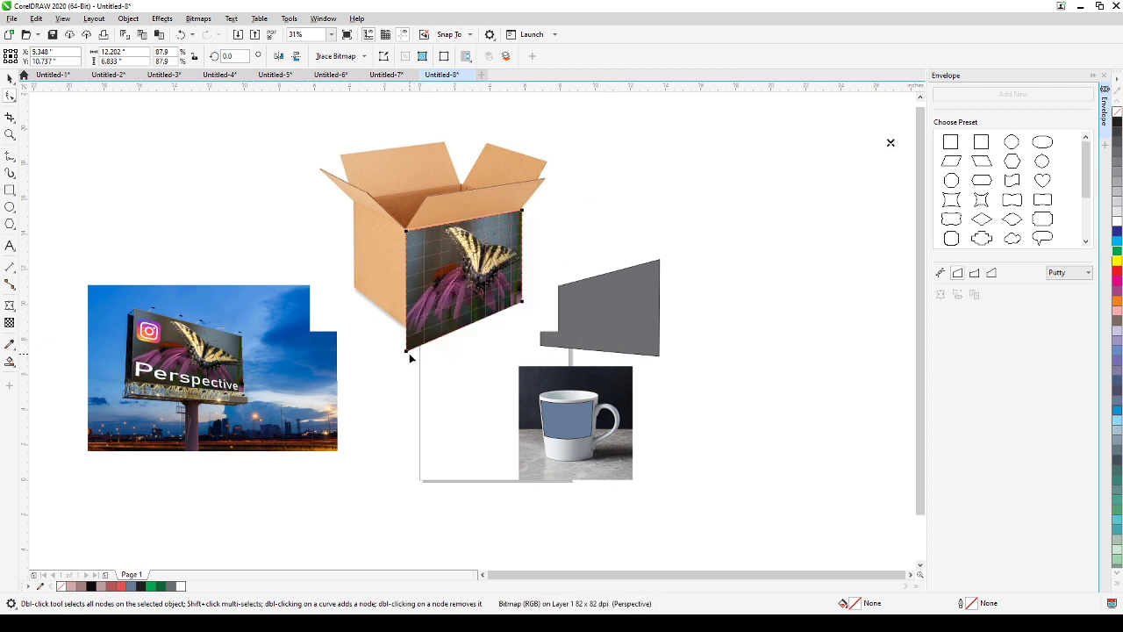
drag(406, 351, 408, 329)
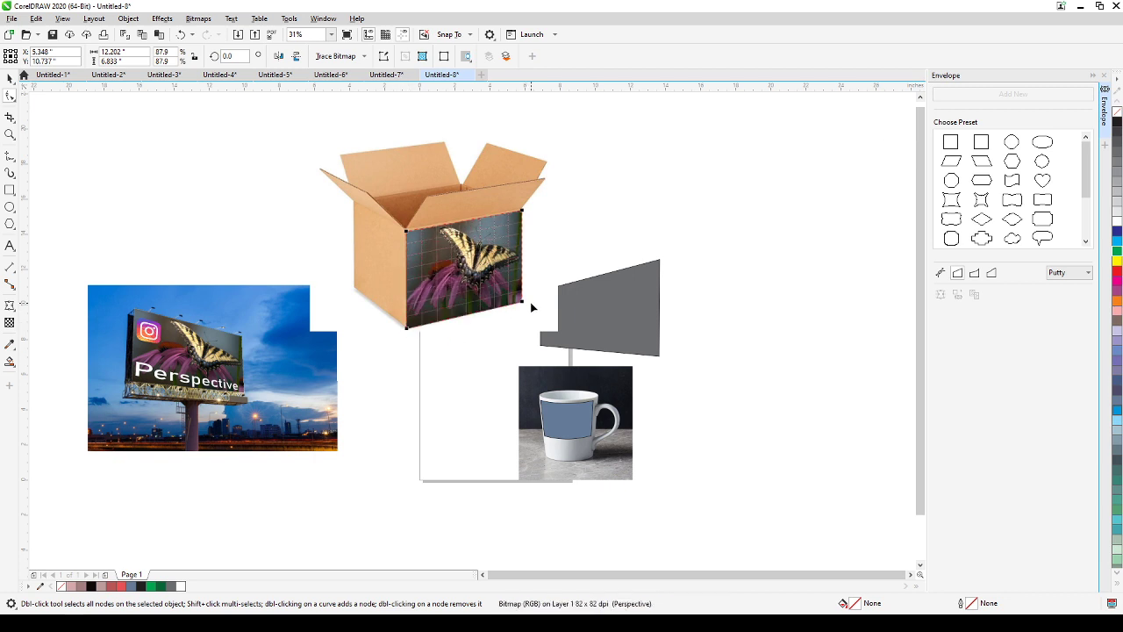
drag(520, 300, 522, 299)
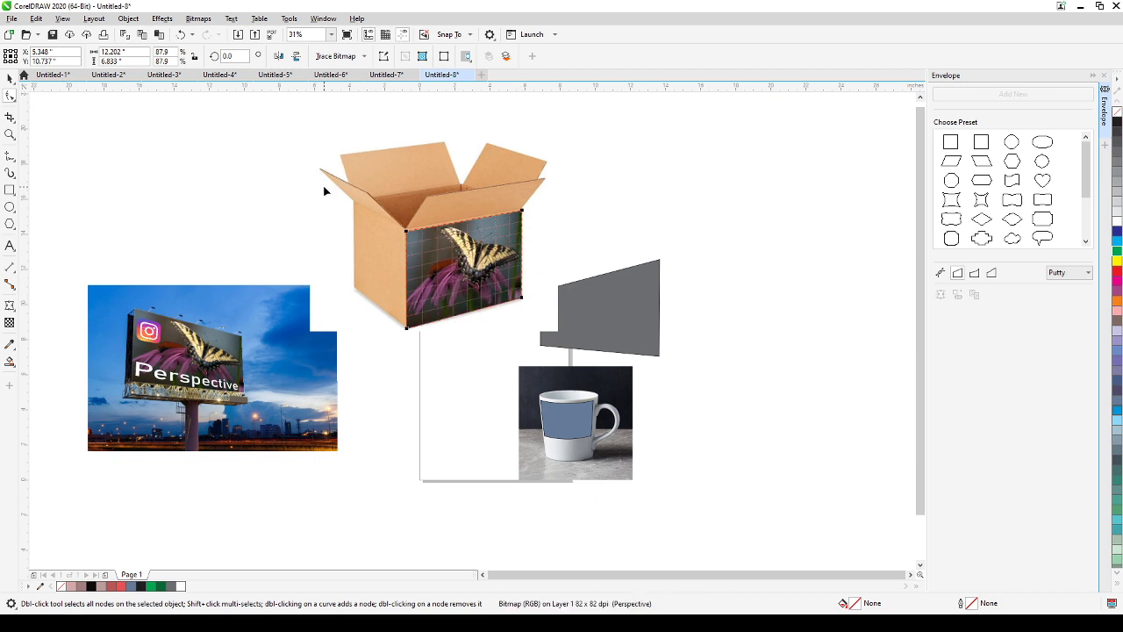
drag(408, 233, 407, 230)
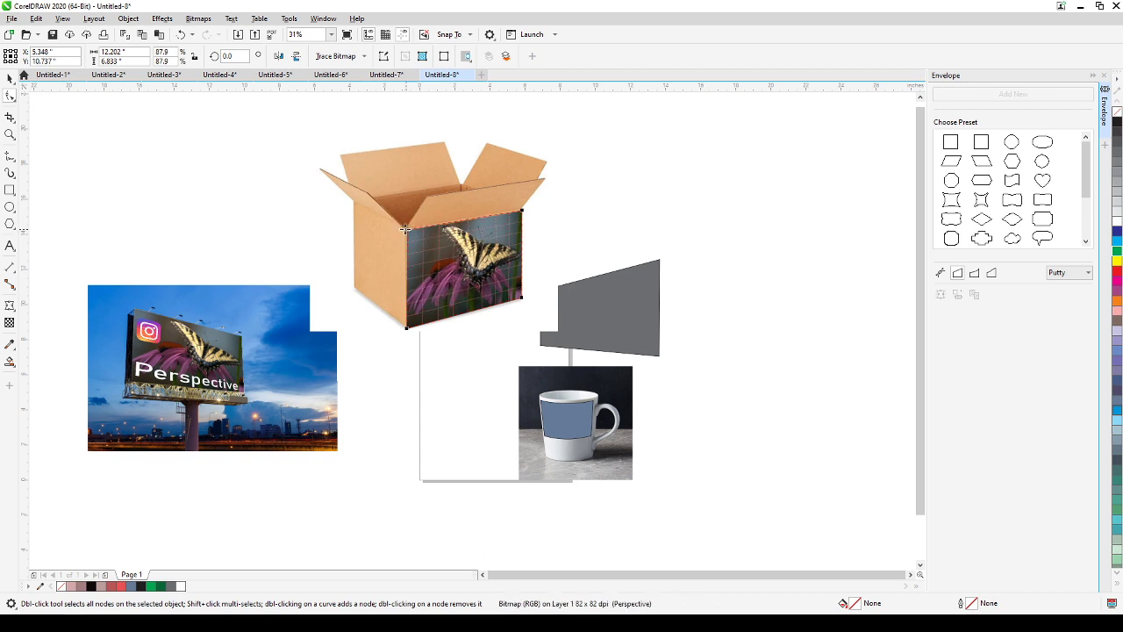
Step: Place a copy of the fitted butterfly picture above the billboard photo and clear the copy's perspective
click(9, 79)
click(412, 241)
drag(417, 252, 155, 181)
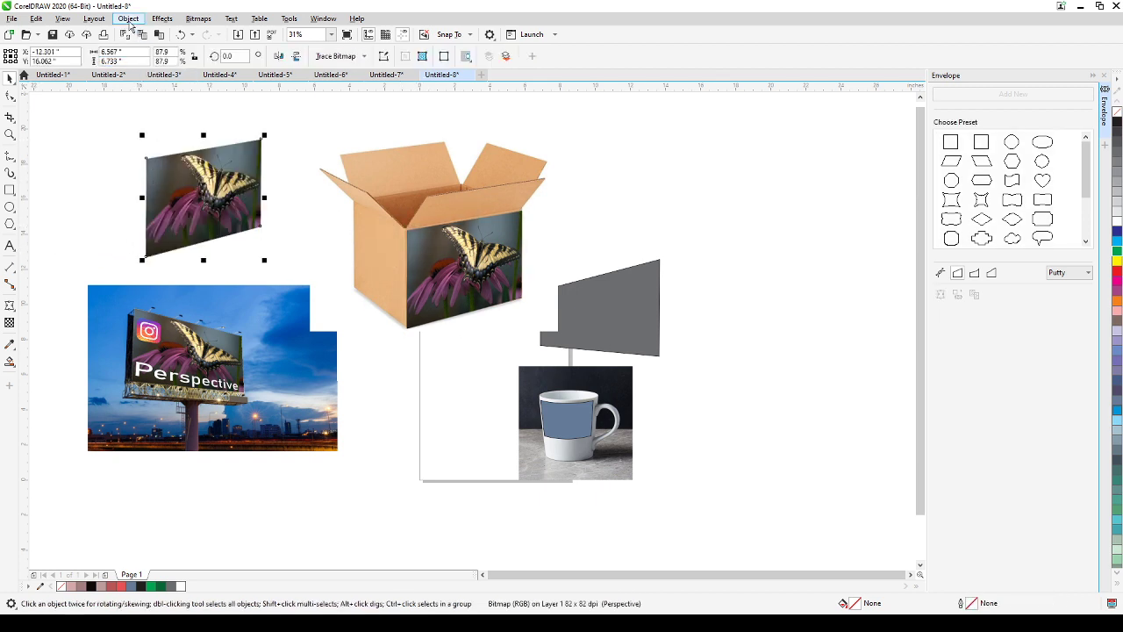
click(128, 18)
click(144, 120)
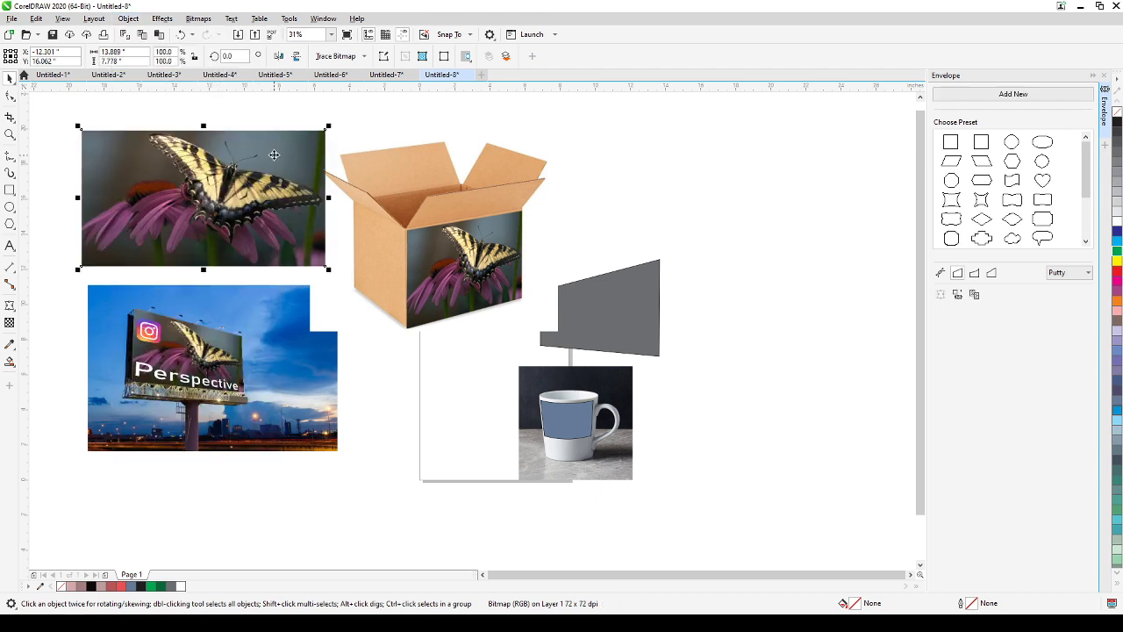
Step: Add perspective to the butterfly copy beside the box and place its upper-right corner on the box's near top corner
drag(271, 157, 340, 270)
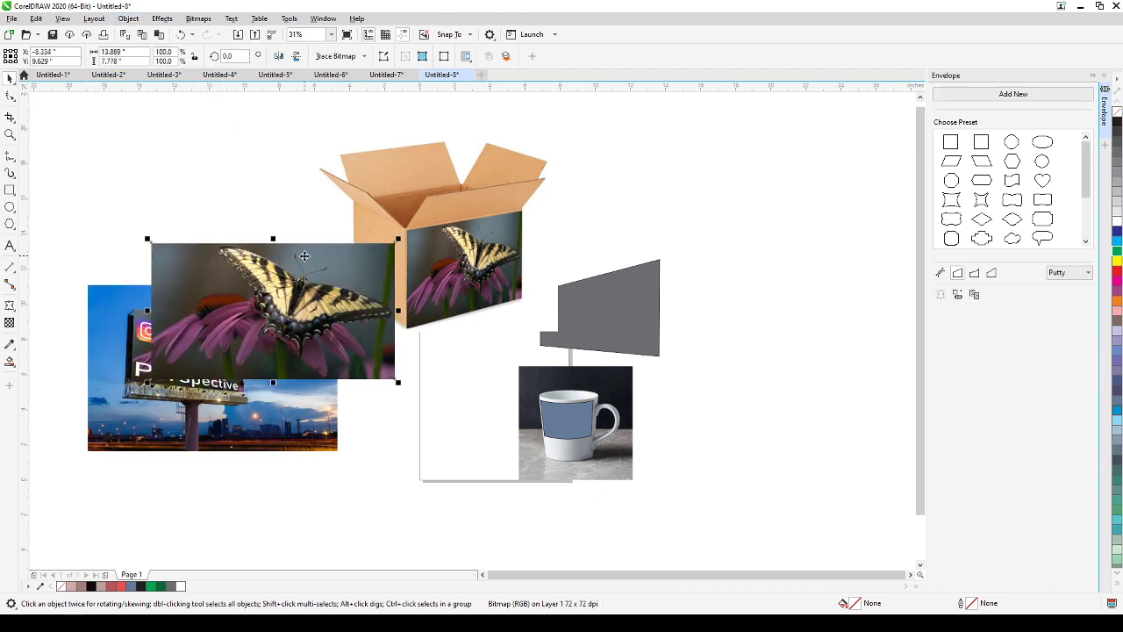
click(128, 18)
click(224, 304)
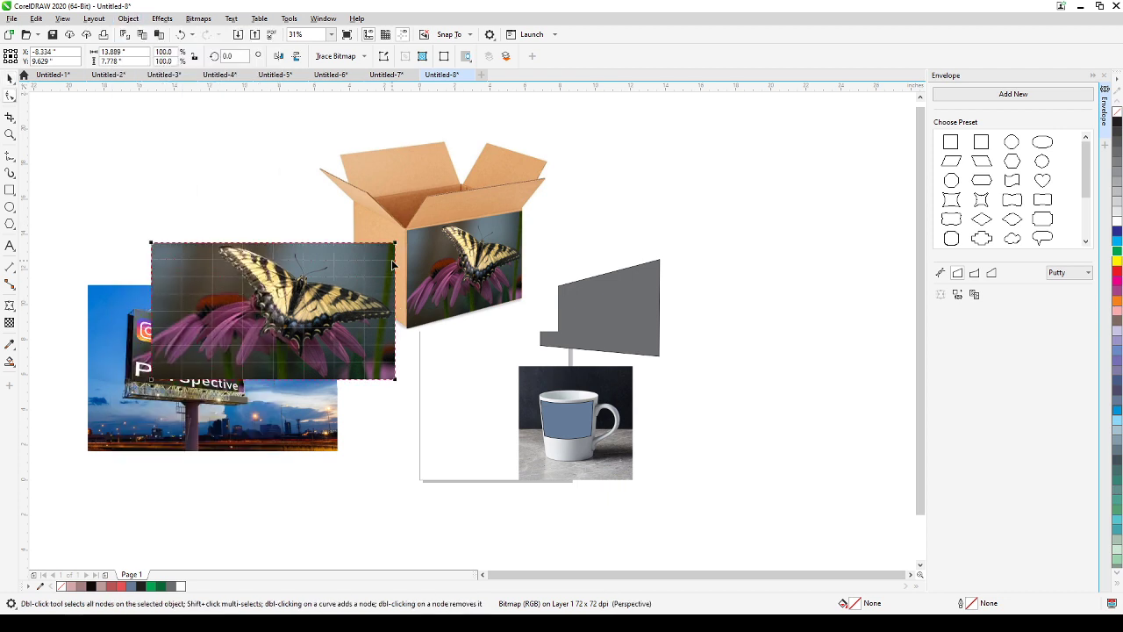
drag(395, 245, 407, 232)
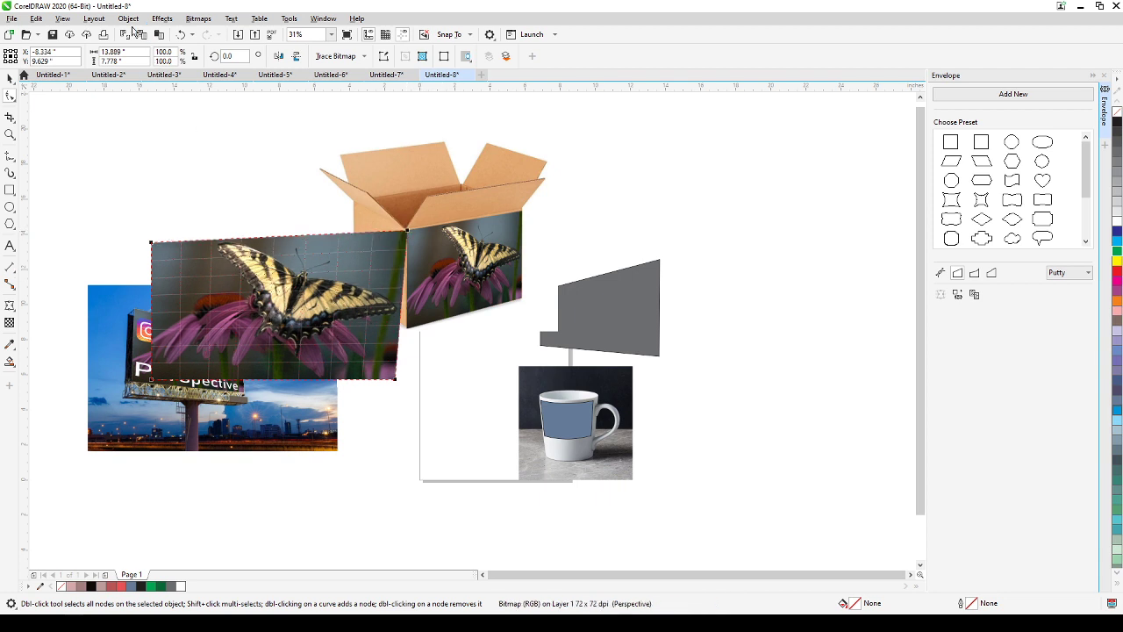
Step: Change the snapping setting and fit the butterfly copy's remaining three corners to the box's narrow side face
click(66, 23)
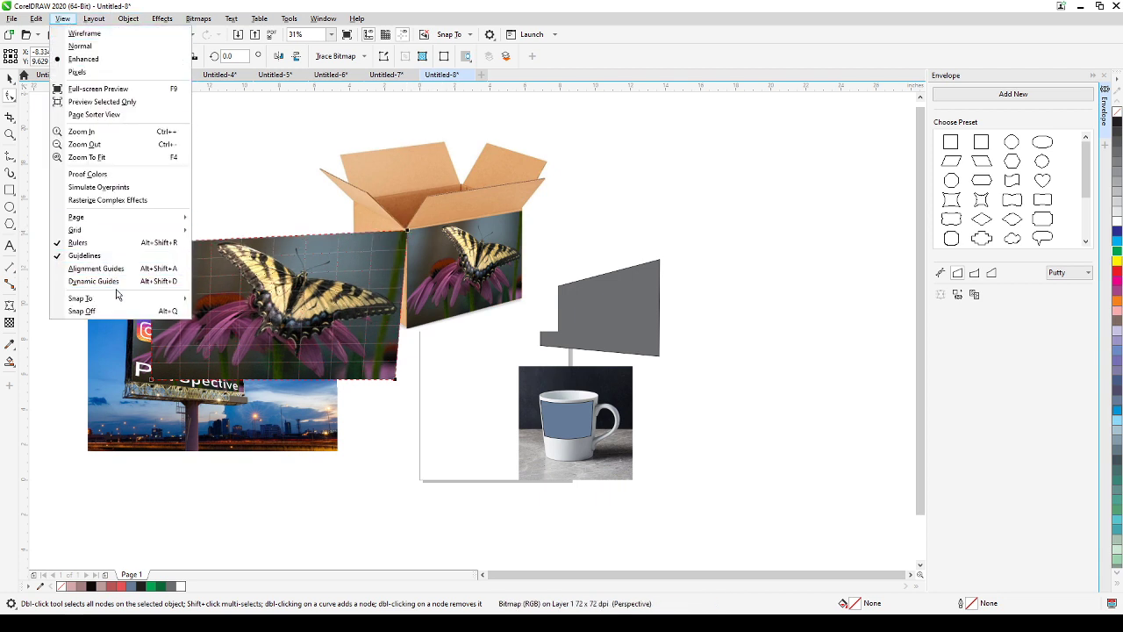
mouse_move(80, 298)
click(225, 353)
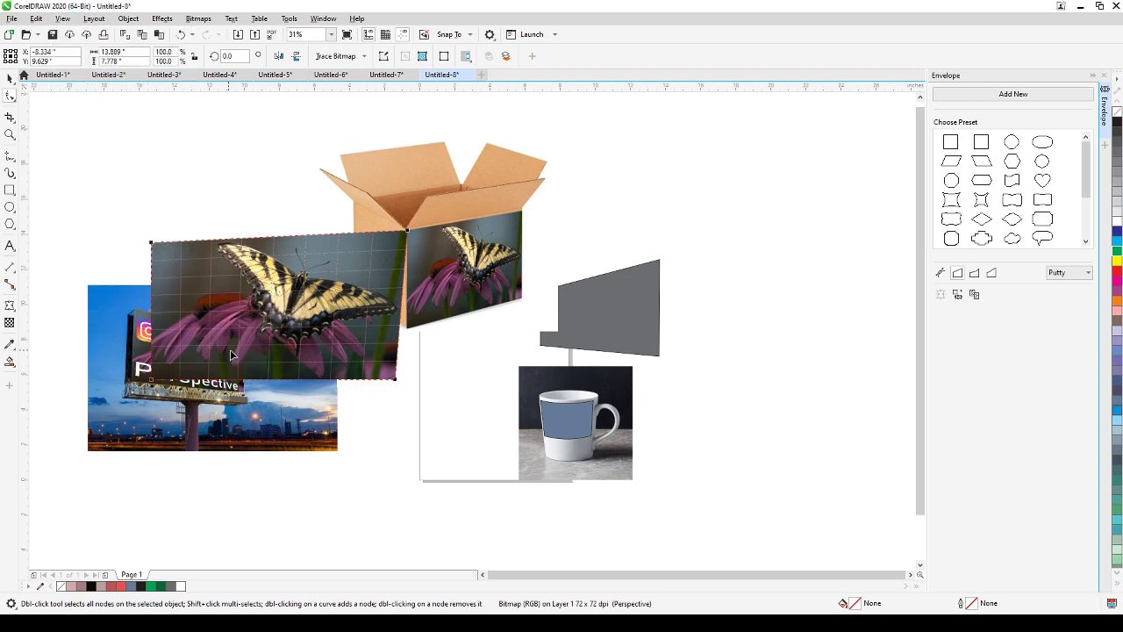
drag(396, 386, 409, 332)
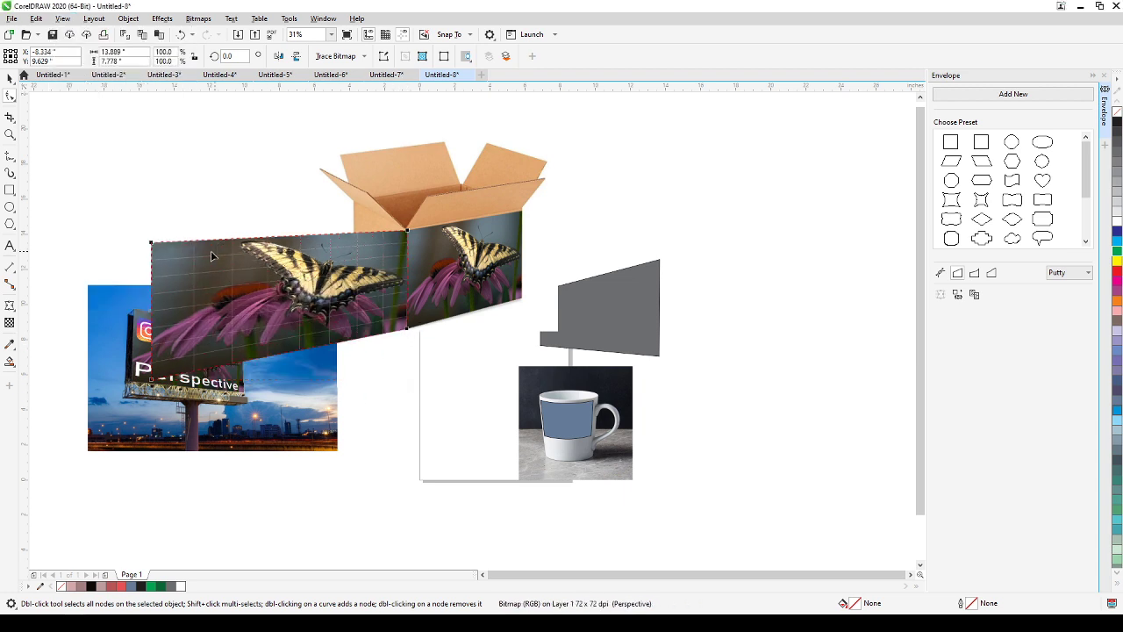
drag(152, 243, 353, 203)
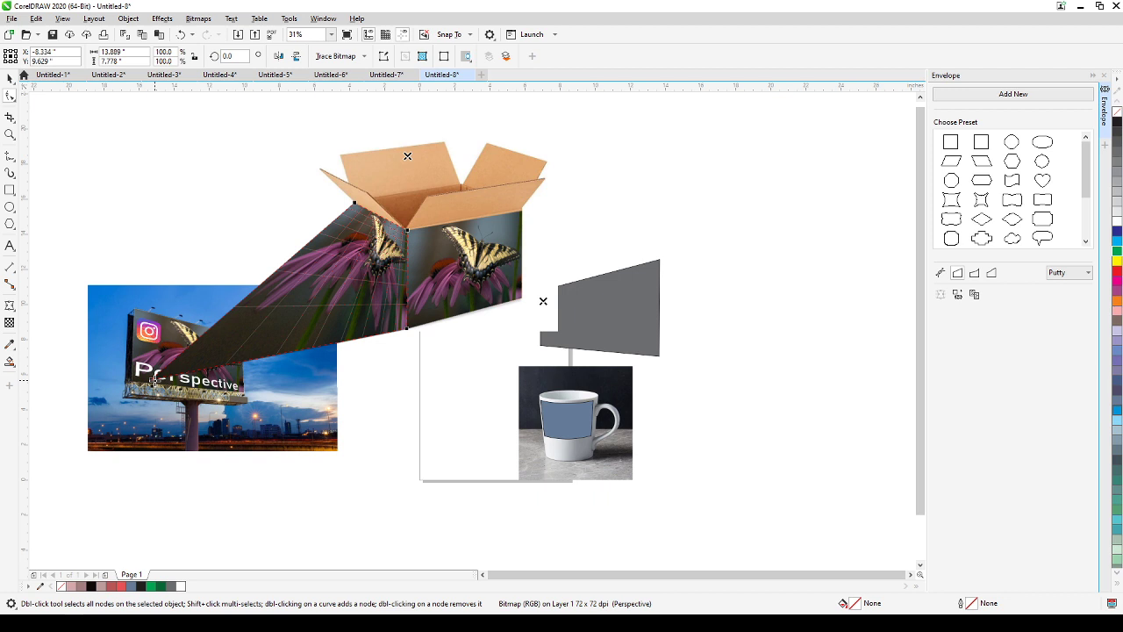
drag(151, 379, 357, 290)
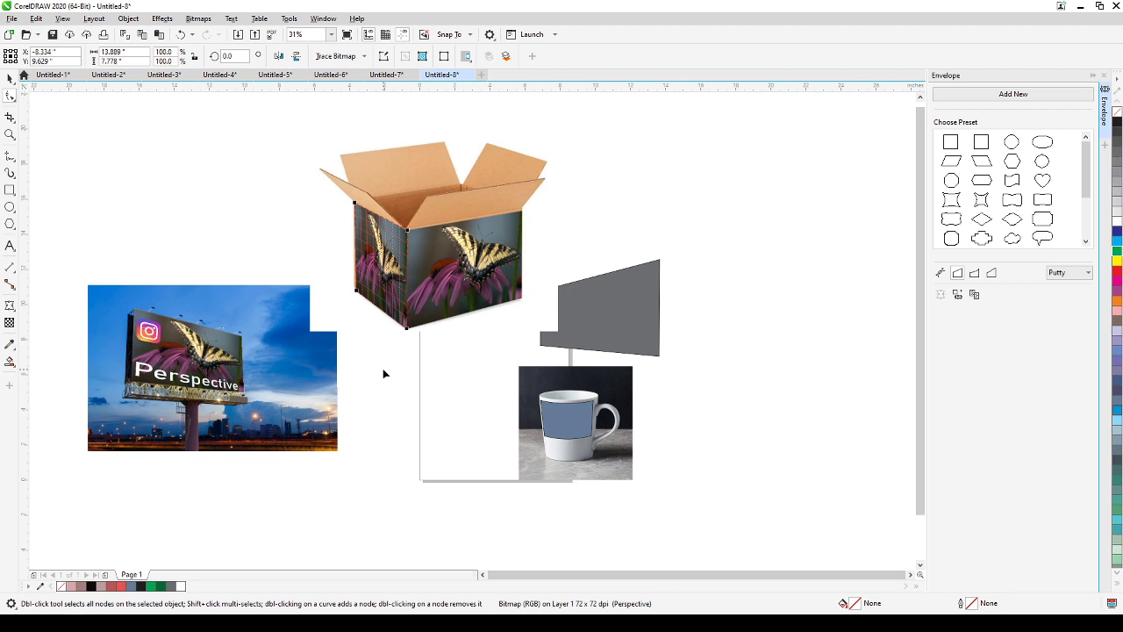
click(10, 78)
click(217, 187)
Step: Examine how the butterfly artwork fits both faces of the box, up close and from a distance
scroll(483, 304, up, 3)
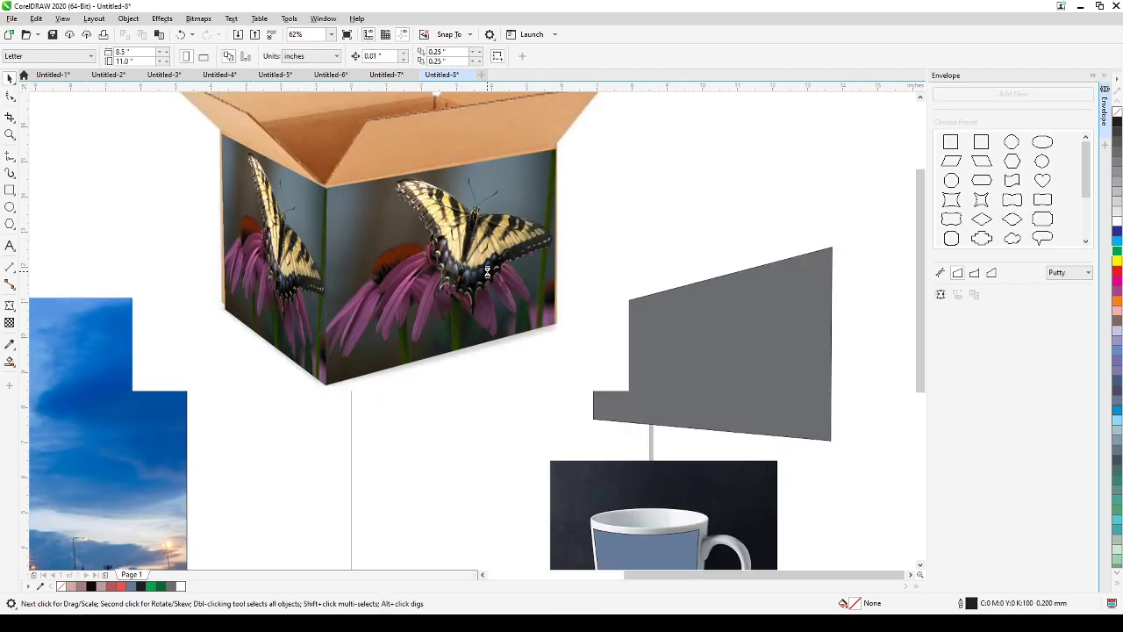
scroll(483, 313, down, 3)
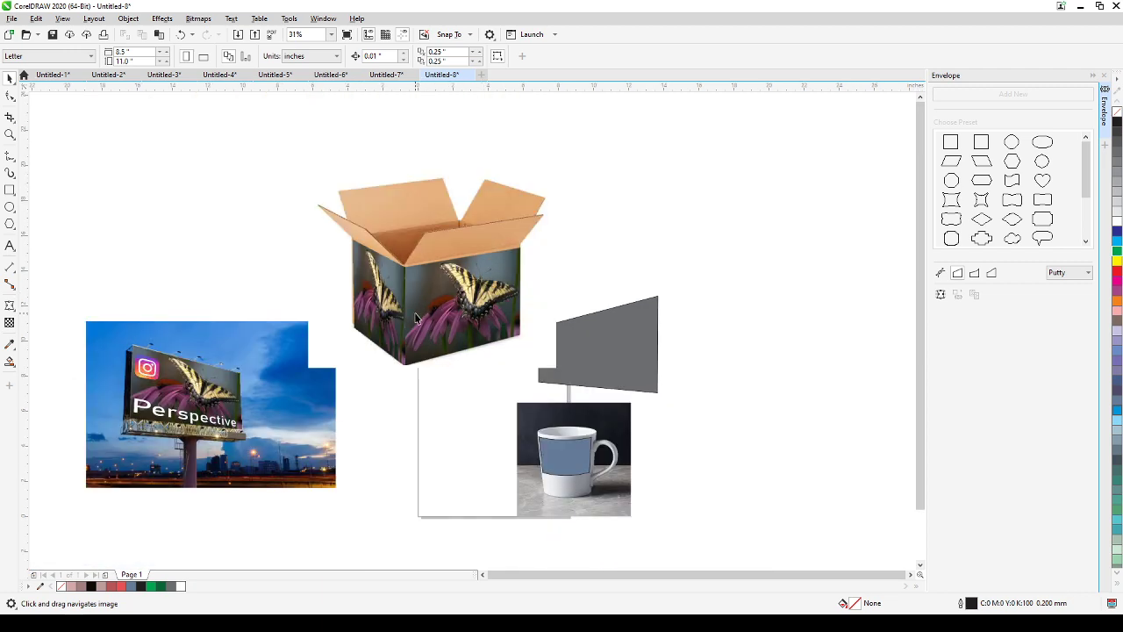
scroll(404, 326, up, 2)
scroll(405, 327, down, 2)
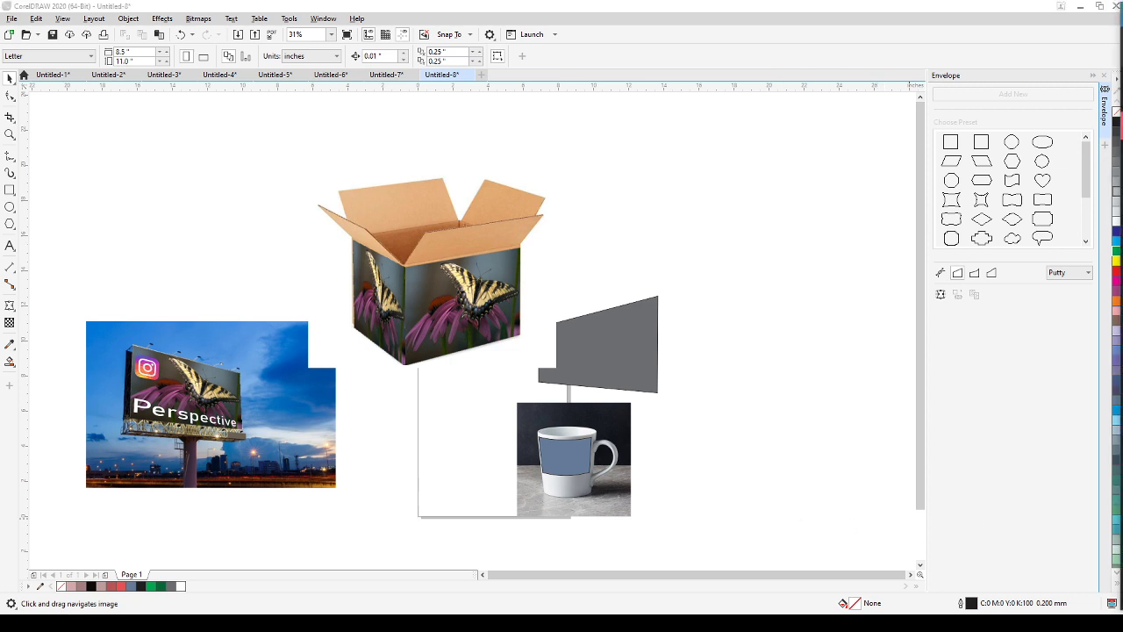
scroll(382, 443, up, 3)
scroll(383, 443, down, 3)
Step: Select the billboard photo with its artwork and move everything left, clear of the box picture
drag(382, 443, 489, 431)
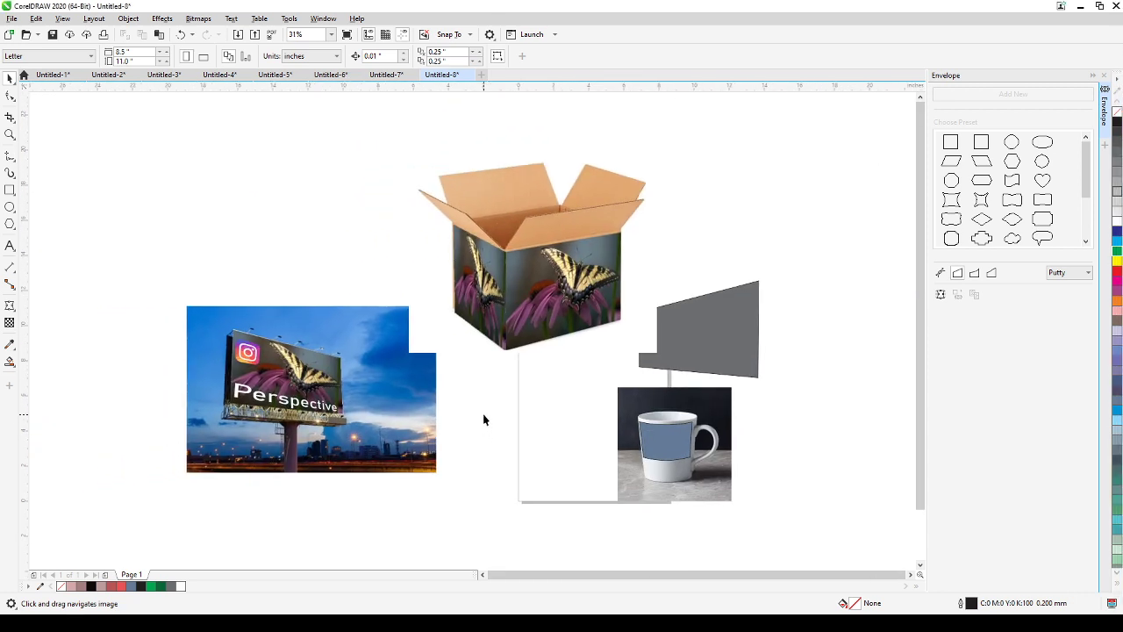
drag(453, 386, 506, 373)
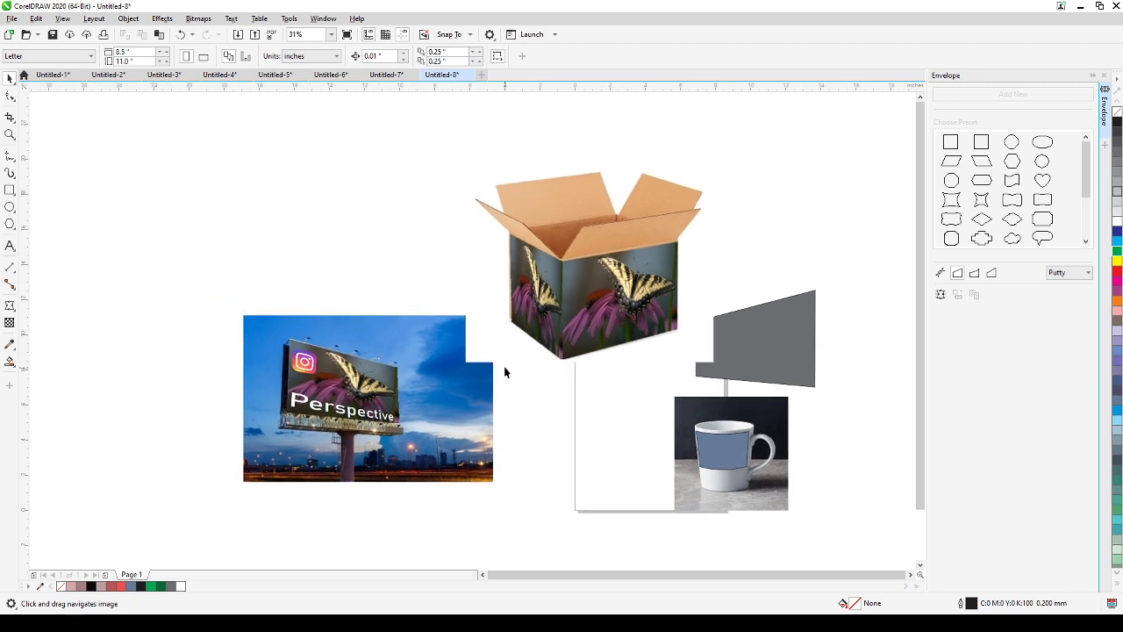
drag(388, 436, 514, 527)
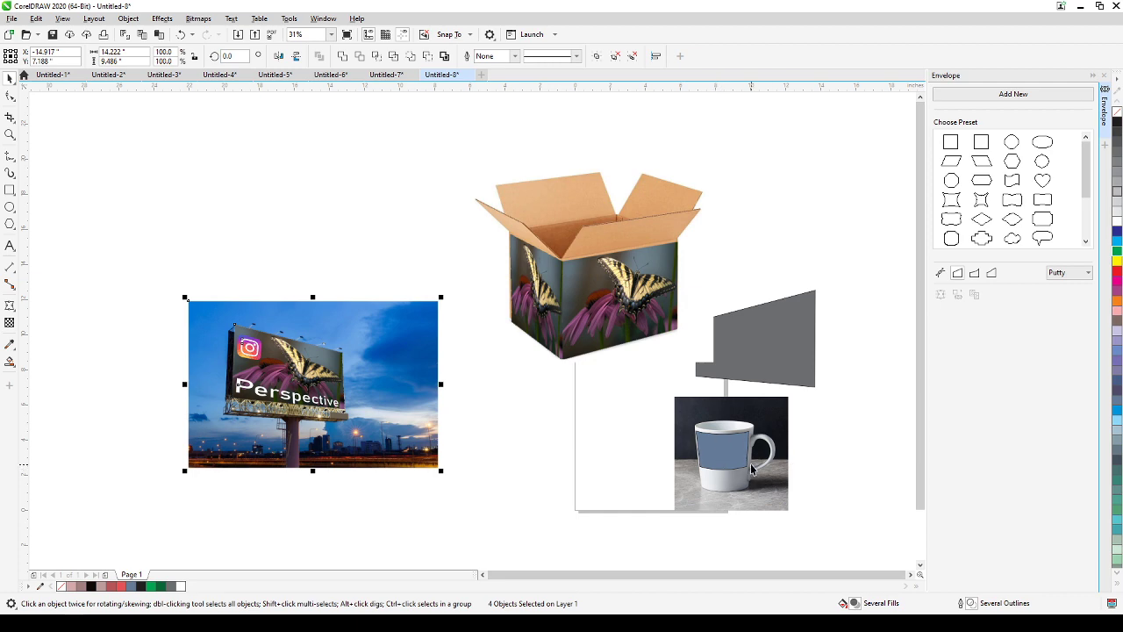
Step: Examine the finished billboard photo with its perspective artwork, logo and text up close
drag(507, 447, 847, 483)
scroll(629, 474, up, 2)
scroll(637, 451, down, 1)
drag(637, 451, 760, 430)
click(752, 427)
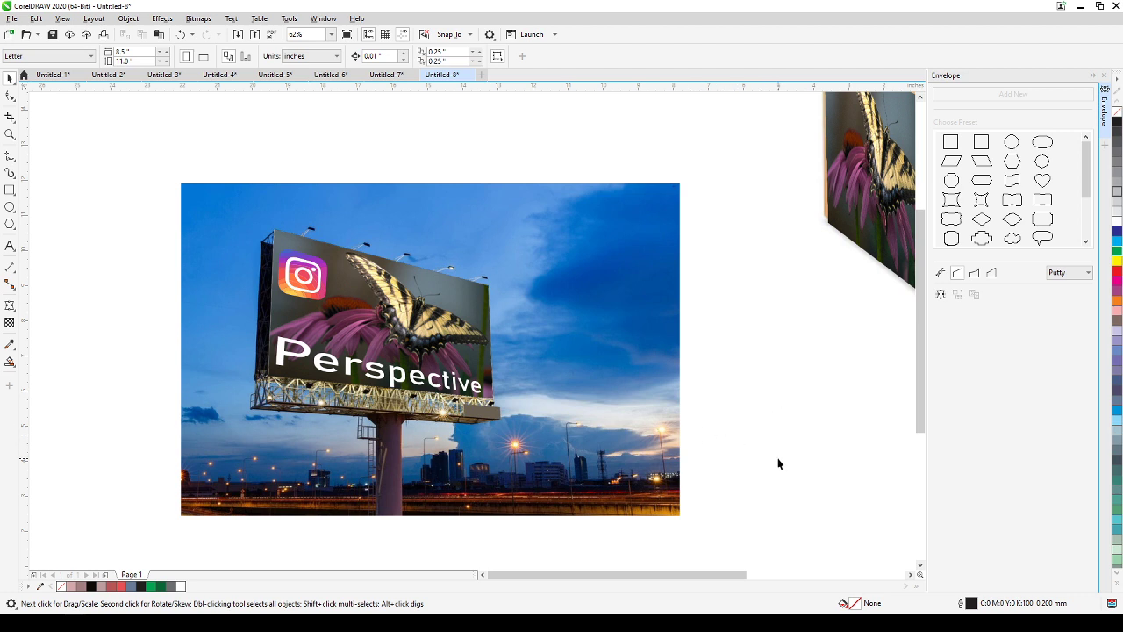
scroll(778, 454, down, 2)
scroll(692, 409, up, 2)
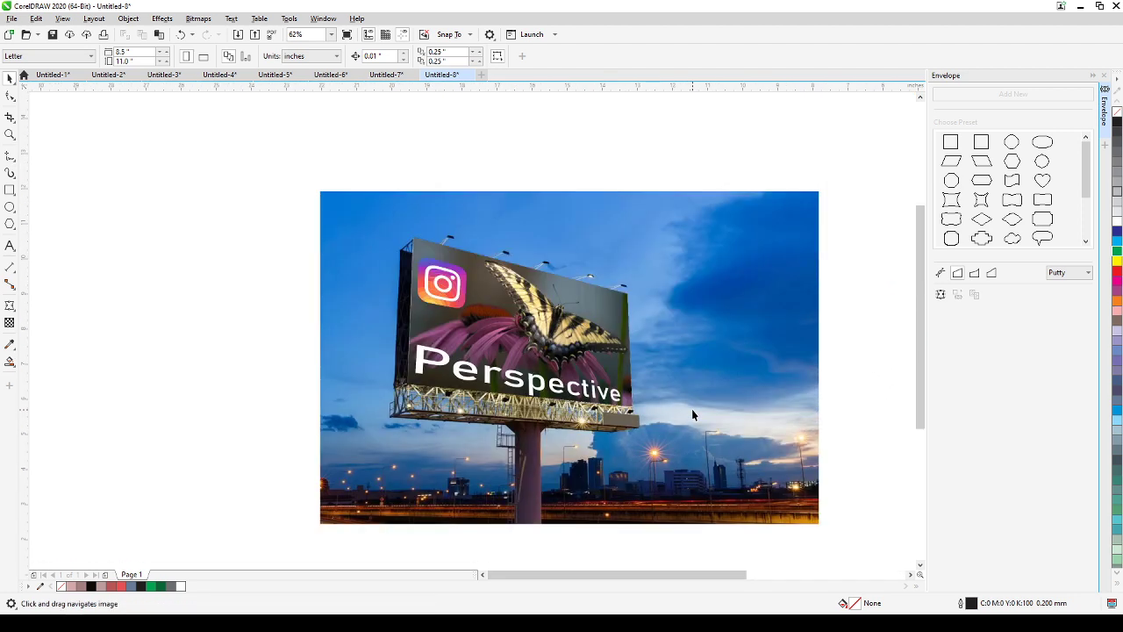